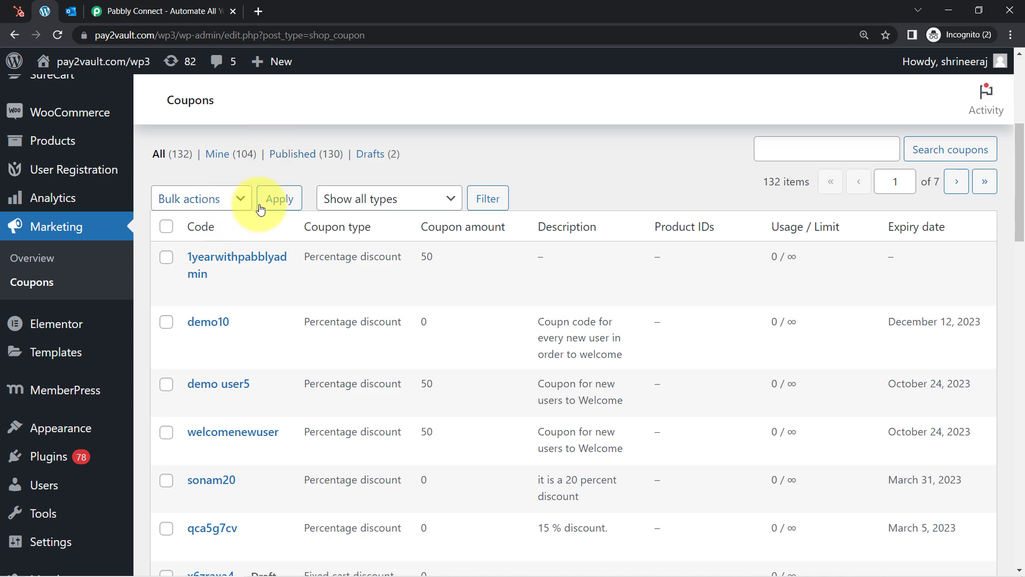
Leave the WooCommerce coupon list and switch to the Pabbly Connect website tab, passing through Outlook
{"action": "left_click", "coordinate": [72, 12]}
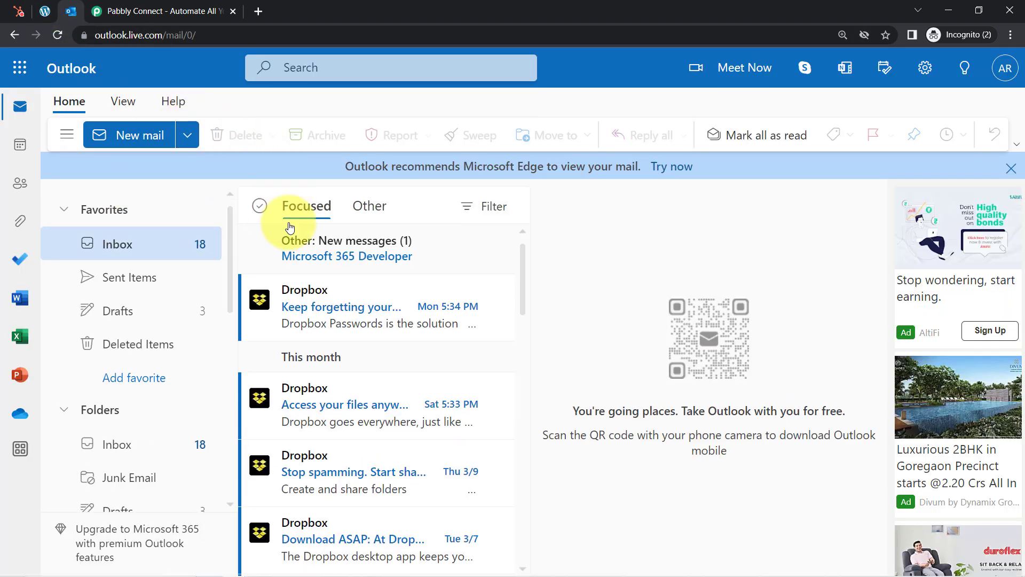
{"action": "left_click", "coordinate": [110, 36]}
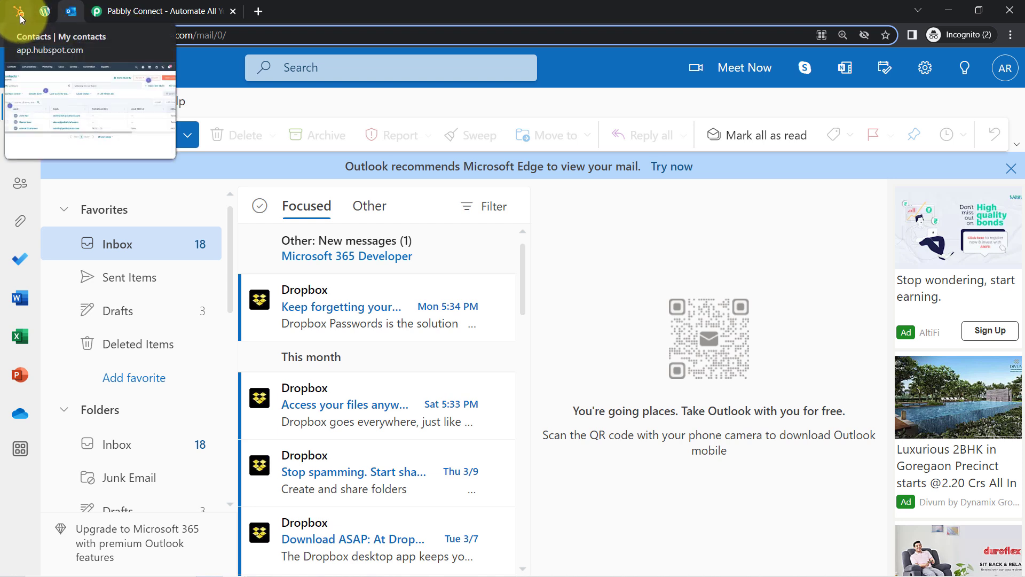
{"action": "left_click", "coordinate": [119, 5]}
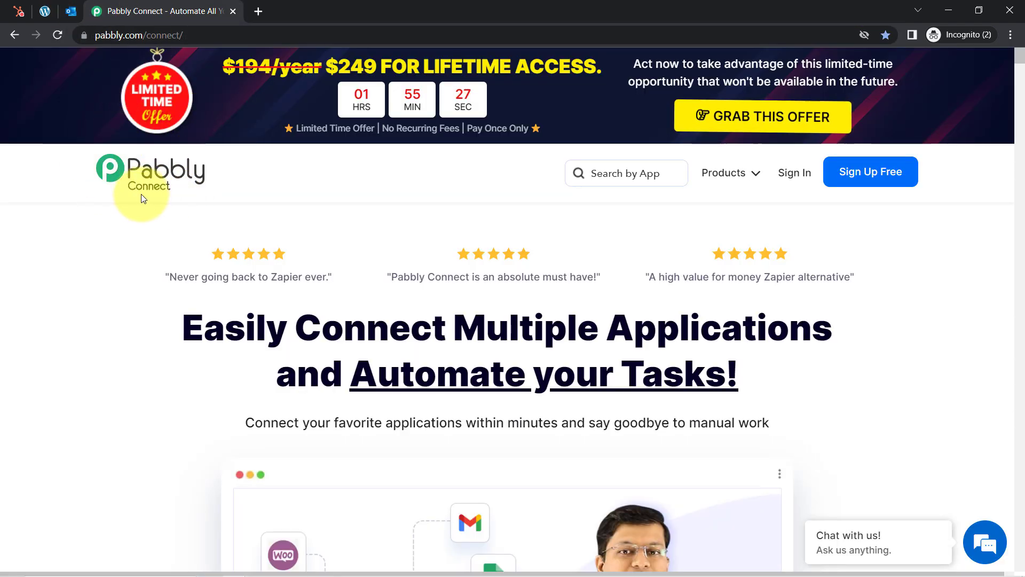
Sign in from the pabbly.com/connect homepage to reach the Pabbly All Apps dashboard
{"action": "left_click_drag", "start_coordinate": [198, 341], "coordinate": [691, 371]}
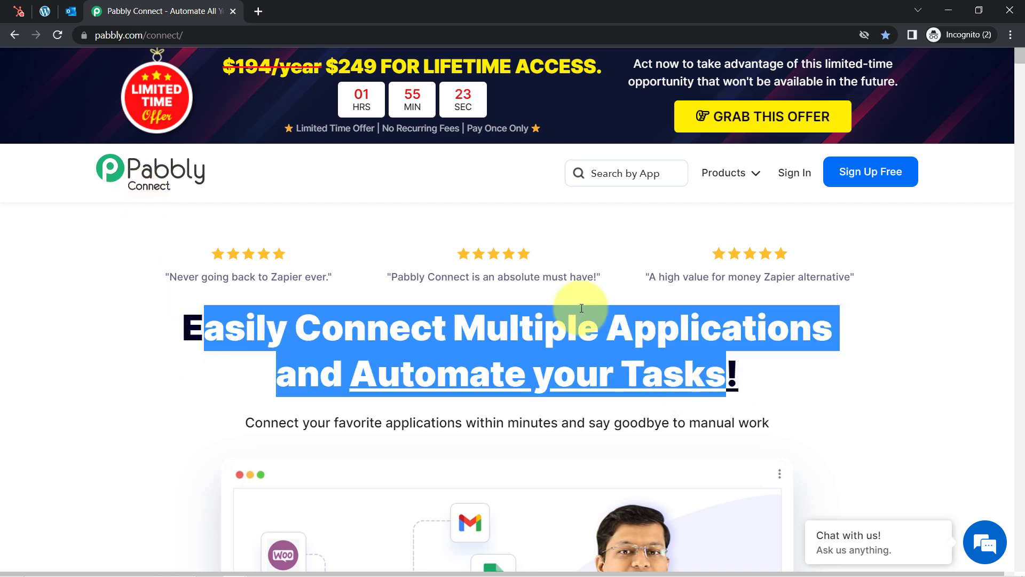
{"action": "left_click_drag", "start_coordinate": [96, 35], "coordinate": [190, 38]}
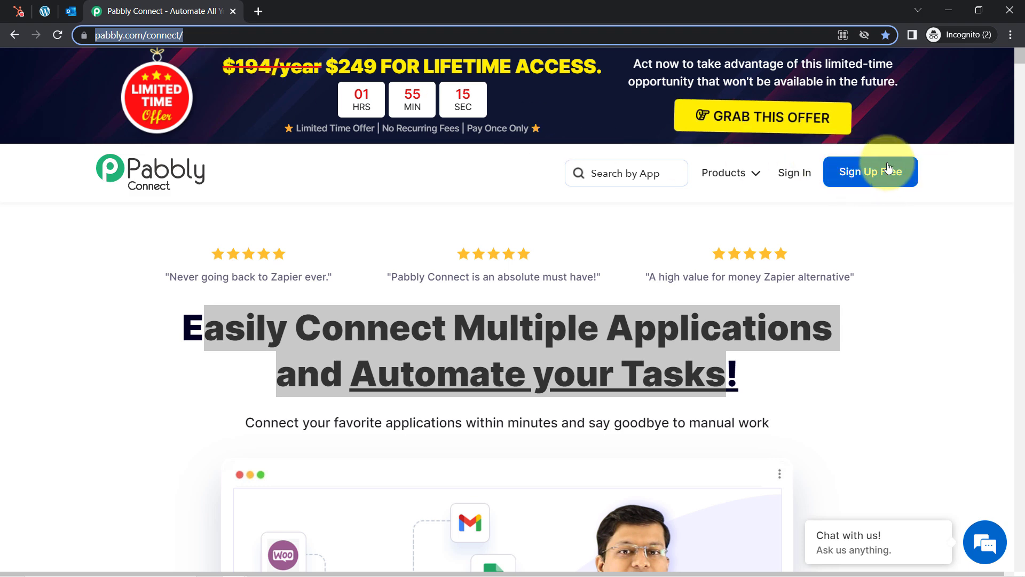
{"action": "left_click", "coordinate": [792, 181]}
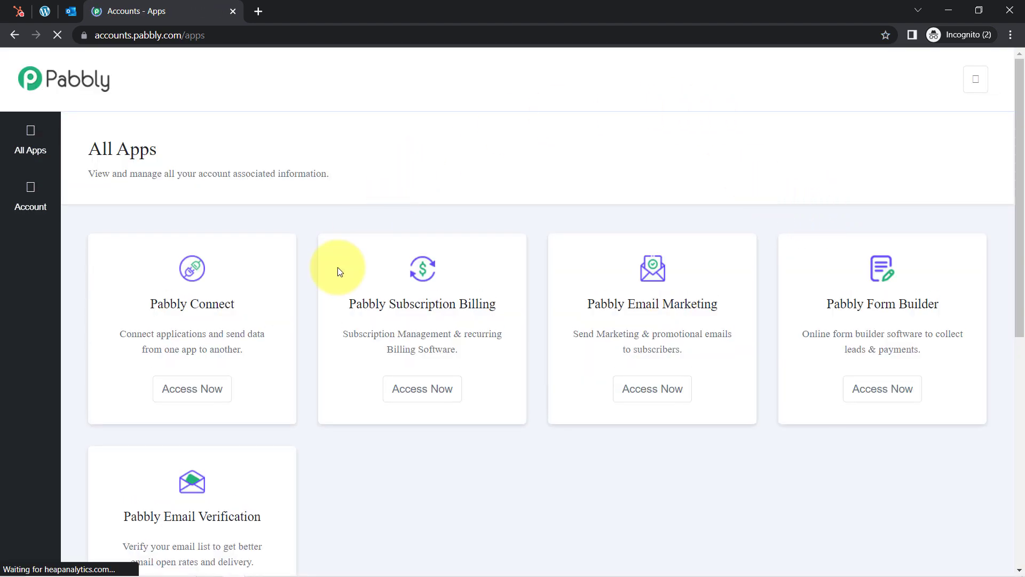
Launch Pabbly Connect with Access Now from the account apps list
{"action": "left_click", "coordinate": [179, 389]}
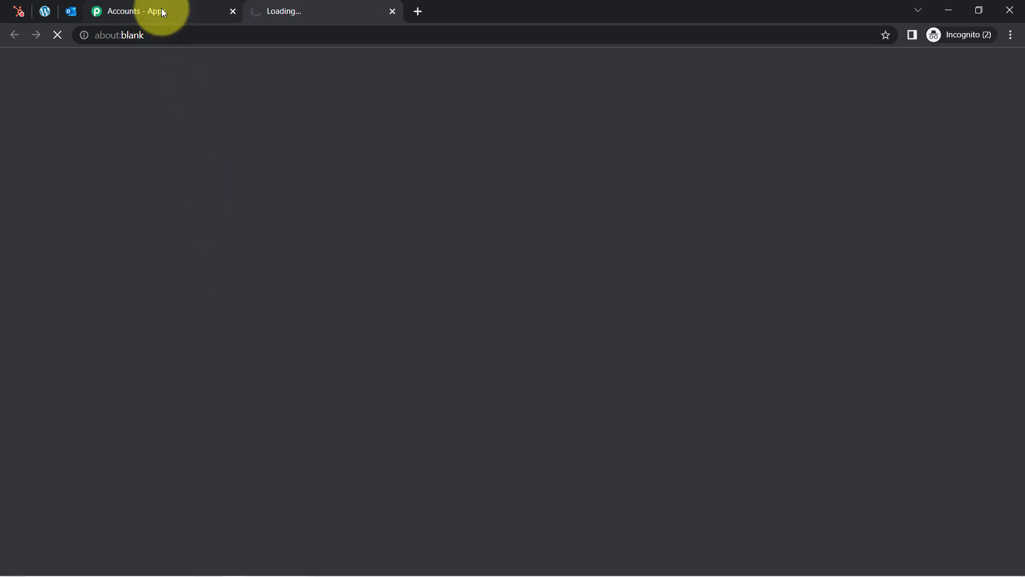
{"action": "left_click", "coordinate": [164, 13]}
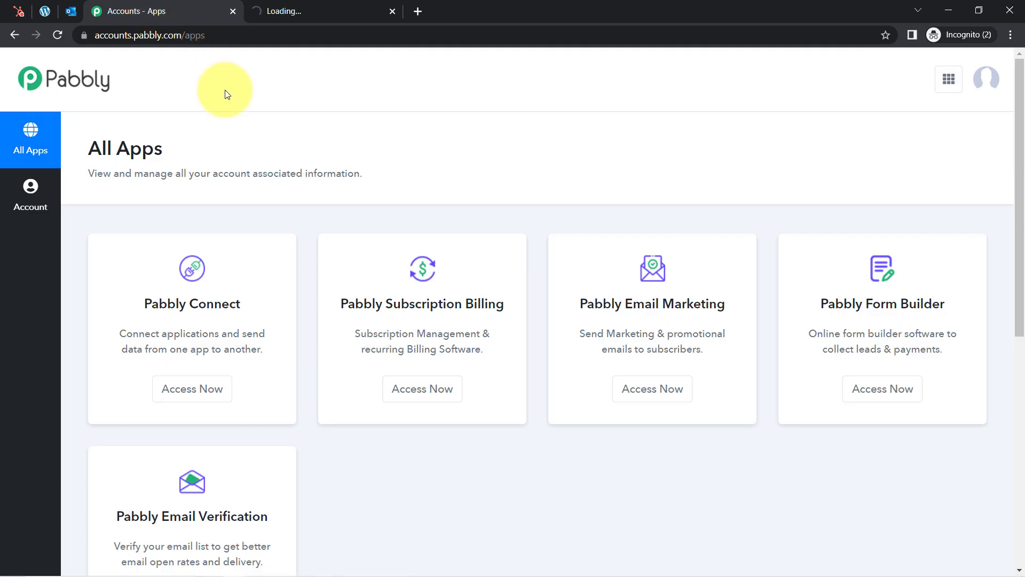
{"action": "left_click_drag", "start_coordinate": [143, 301], "coordinate": [248, 297]}
{"action": "left_click", "coordinate": [201, 389]}
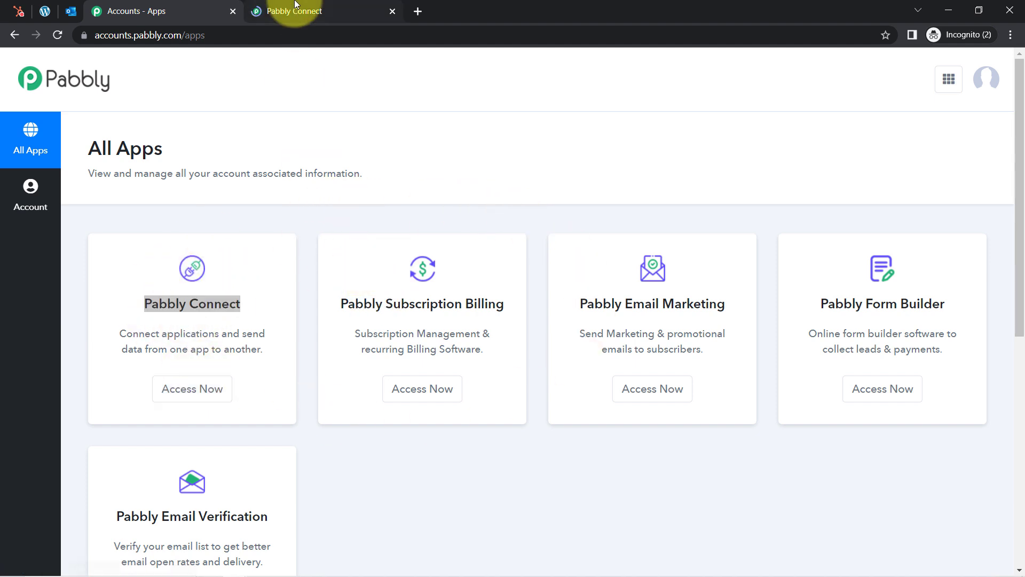
Switch to the Pabbly Connect dashboard tab and close the Accounts - Apps tab
{"action": "left_click", "coordinate": [296, 7]}
{"action": "left_click", "coordinate": [233, 12]}
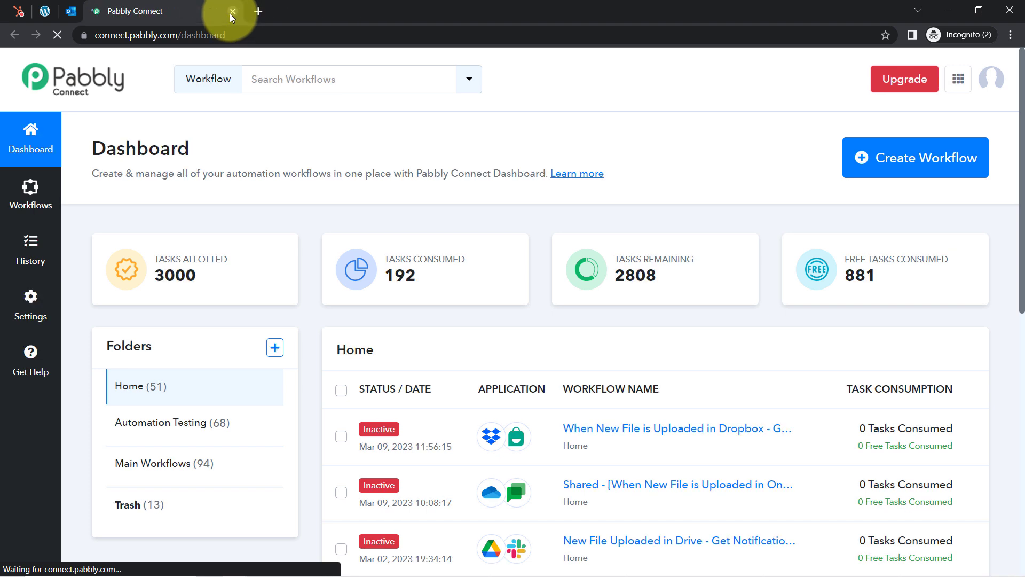
{"action": "left_click_drag", "start_coordinate": [107, 147], "coordinate": [229, 167]}
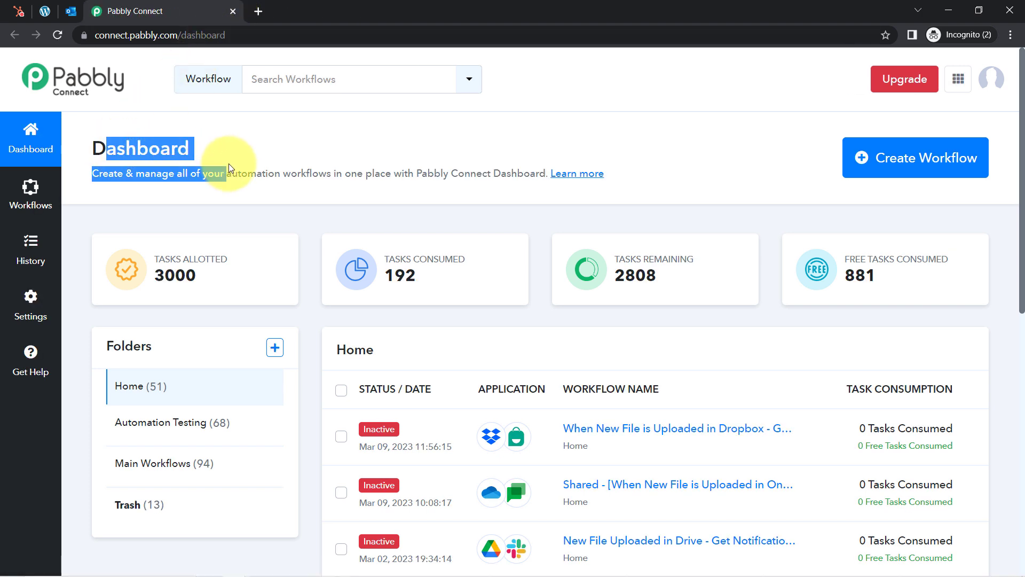
{"action": "left_click", "coordinate": [203, 156]}
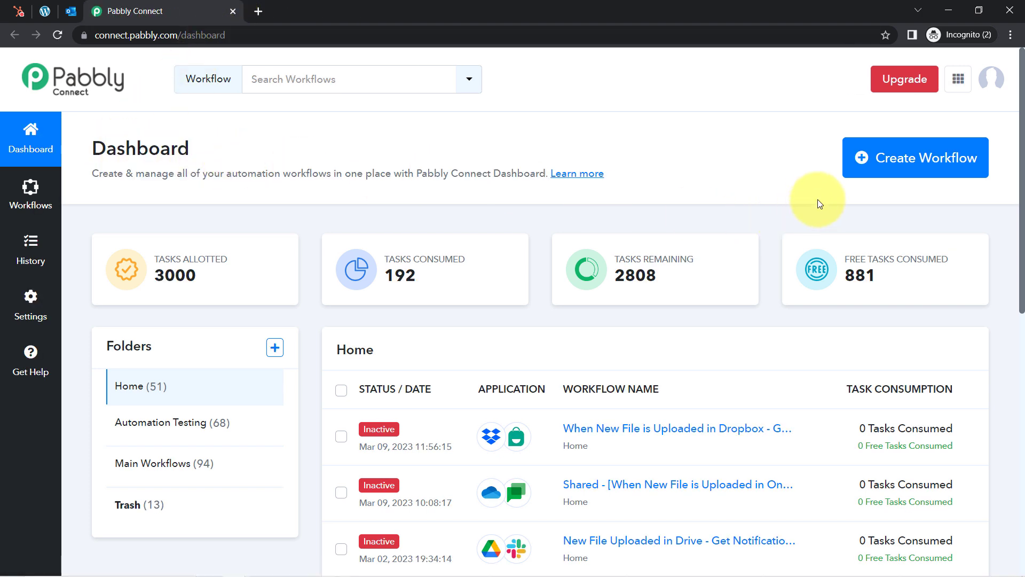
Create a workflow named 'Automate the process of Creating & Sending the Coupon with interesting twist'
{"action": "left_click", "coordinate": [929, 157]}
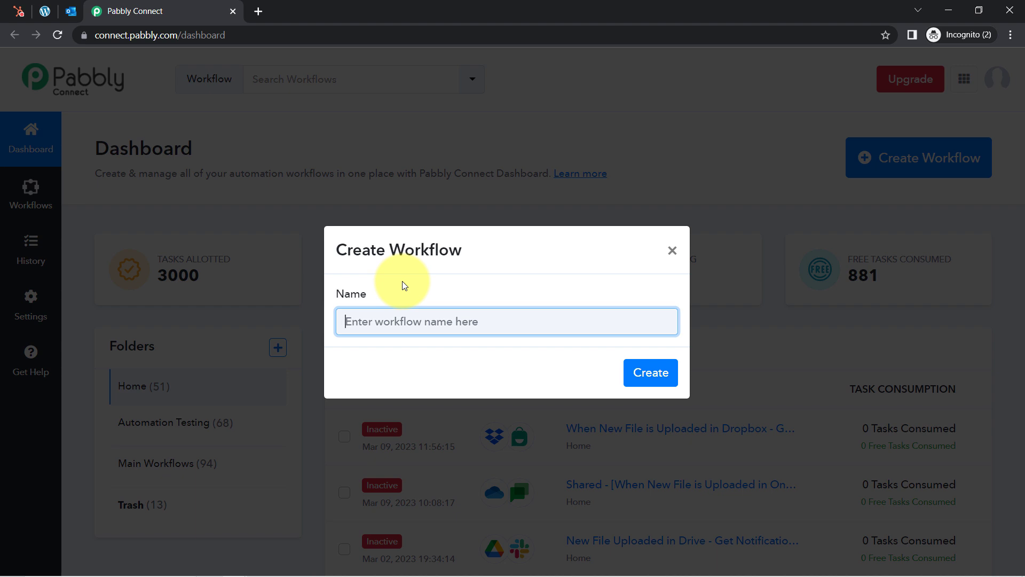
{"action": "type", "text": "Au"}
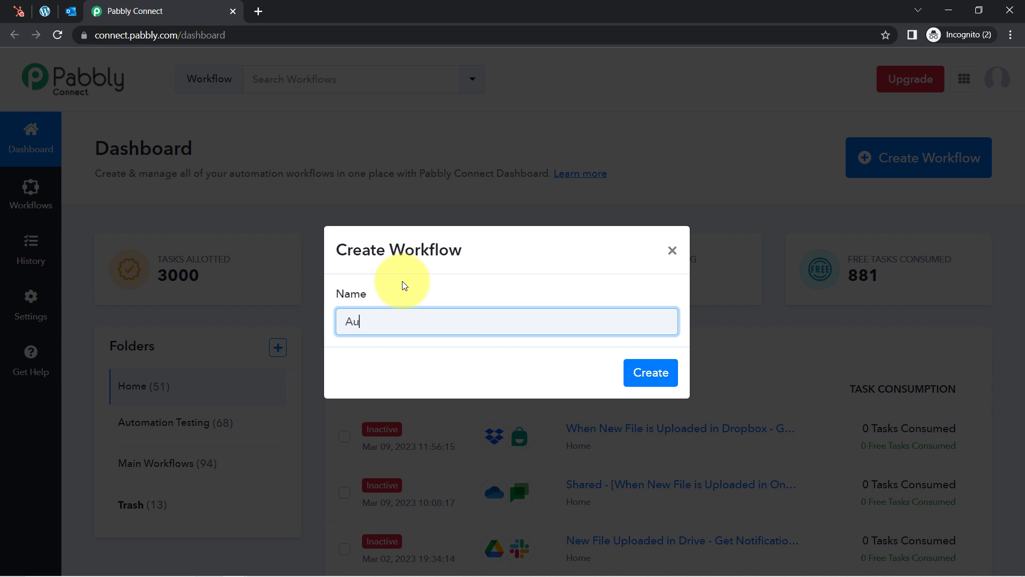
{"action": "type", "text": "tmate W"}
{"action": "key", "text": "BackSpace"}
{"action": "key", "text": "BackSpace"}
{"action": "key", "text": "BackSpace"}
{"action": "key", "text": "BackSpace"}
{"action": "key", "text": "BackSpace"}
{"action": "key", "text": "BackSpace"}
{"action": "type", "text": "omate the process of "}
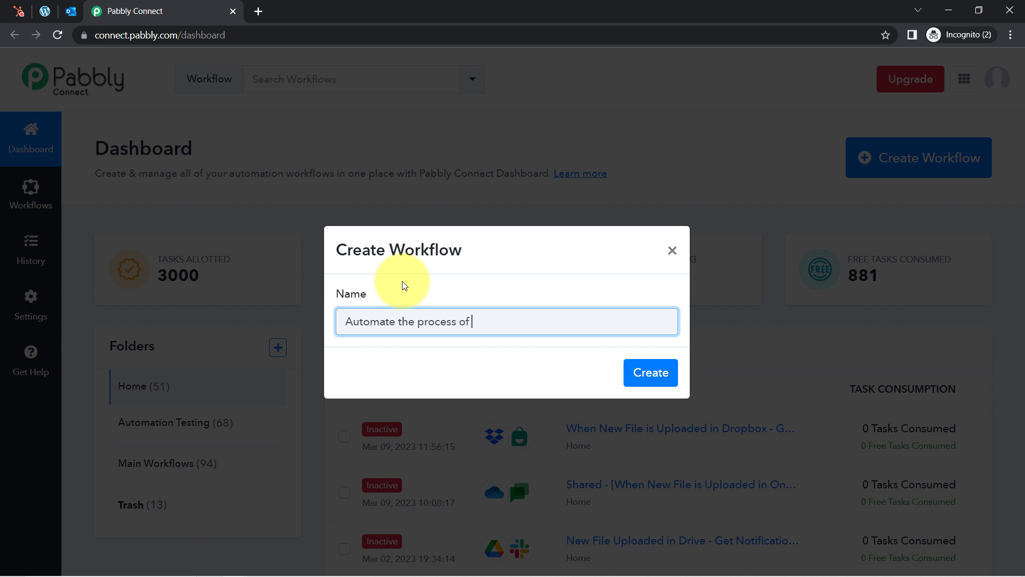
{"action": "type", "text": "Creatng & Sending"}
{"action": "key", "text": "BackSpace"}
{"action": "key", "text": "BackSpace"}
{"action": "key", "text": "BackSpace"}
{"action": "key", "text": "BackSpace"}
{"action": "key", "text": "BackSpace"}
{"action": "key", "text": "BackSpace"}
{"action": "key", "text": "BackSpace"}
{"action": "key", "text": "BackSpace"}
{"action": "key", "text": "BackSpace"}
{"action": "key", "text": "BackSpace"}
{"action": "key", "text": "BackSpace"}
{"action": "key", "text": "BackSpace"}
{"action": "key", "text": "BackSpace"}
{"action": "key", "text": "BackSpace"}
{"action": "type", "text": "ting & Sending the Co"}
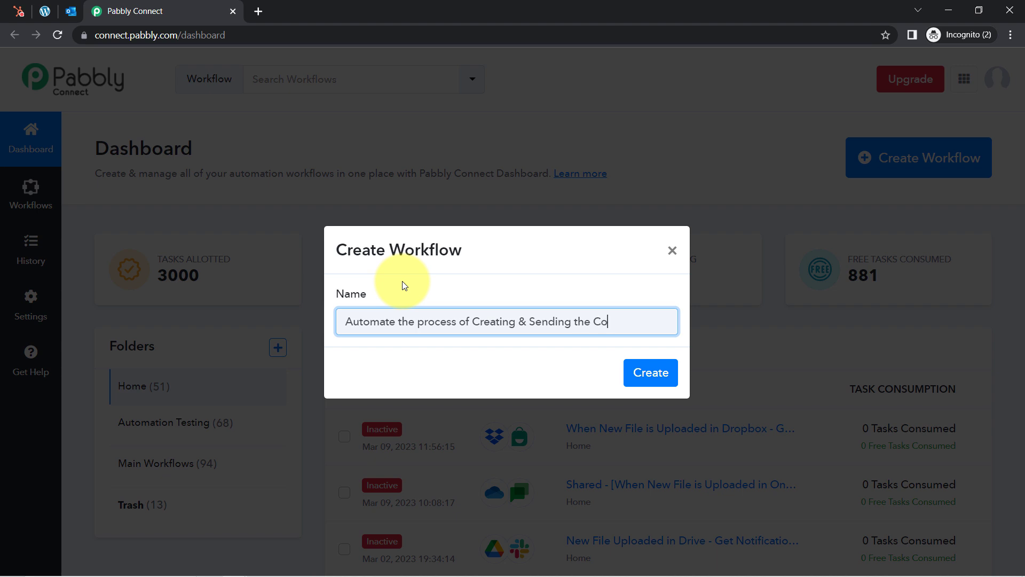
{"action": "type", "text": "upon with intereswting twist"}
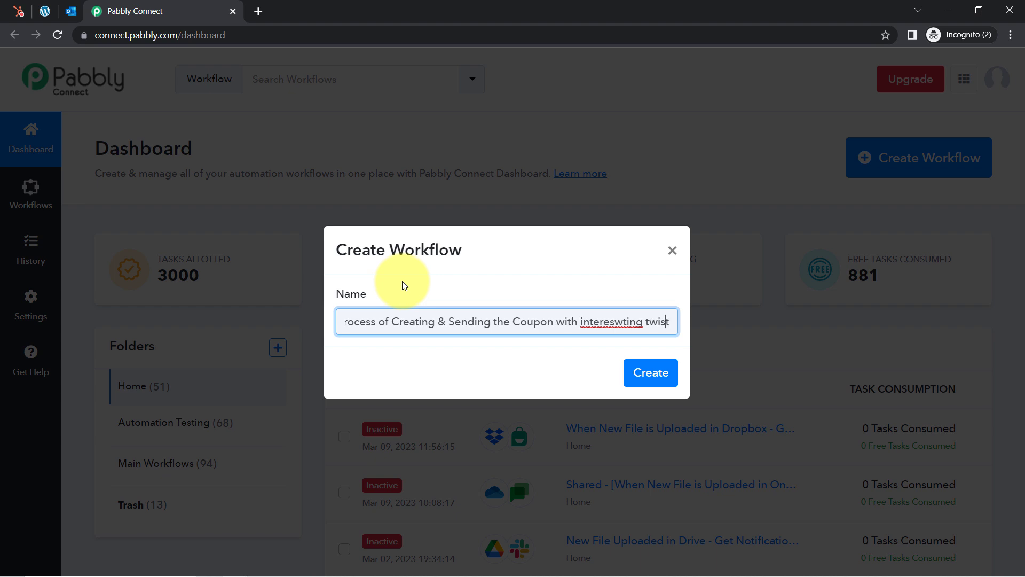
{"action": "key", "text": "Delete"}
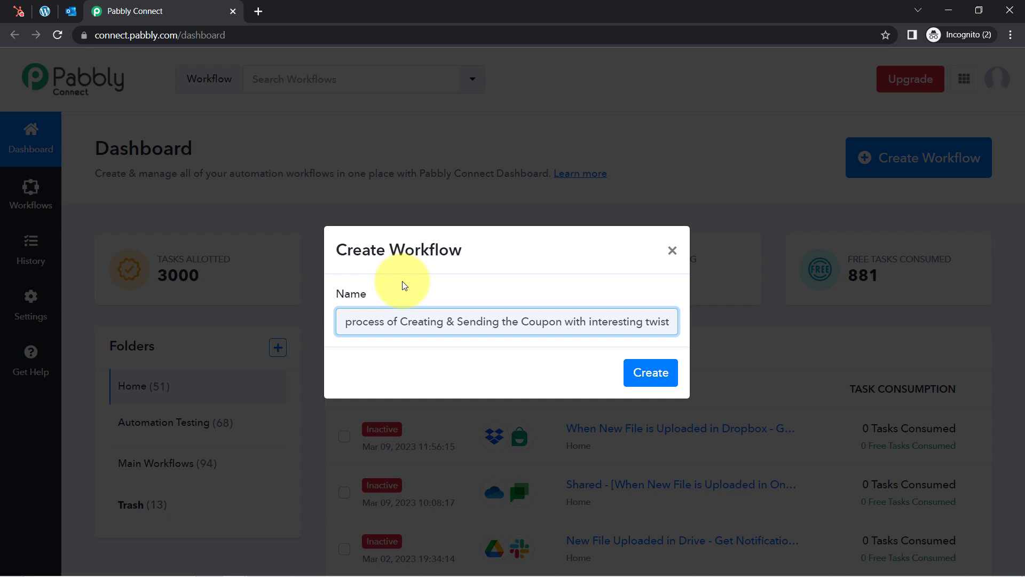
{"action": "key", "text": "Return"}
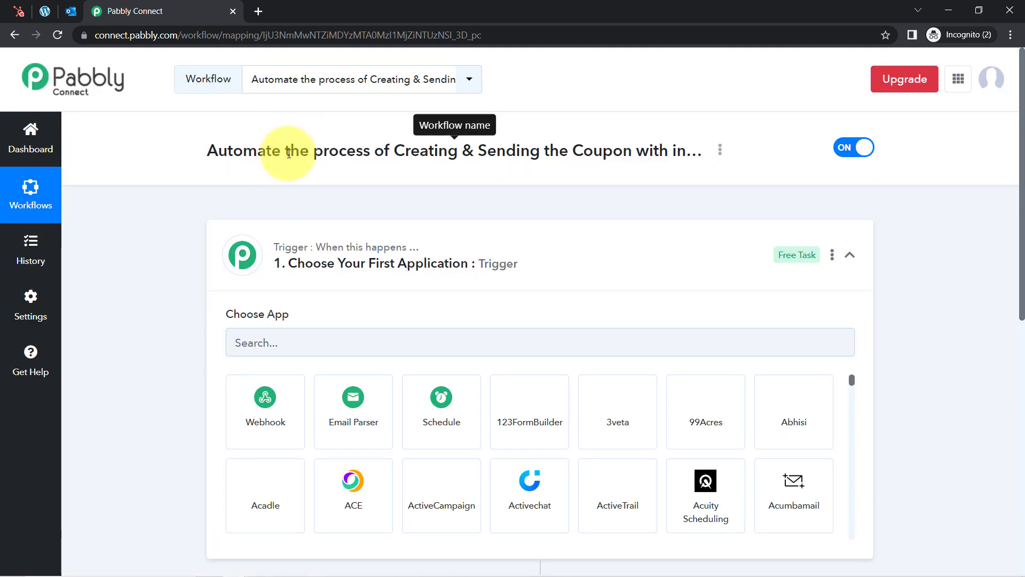
Review the workflow title and leave the trigger step's app choices collapsed
{"action": "left_click_drag", "start_coordinate": [289, 154], "coordinate": [404, 154]}
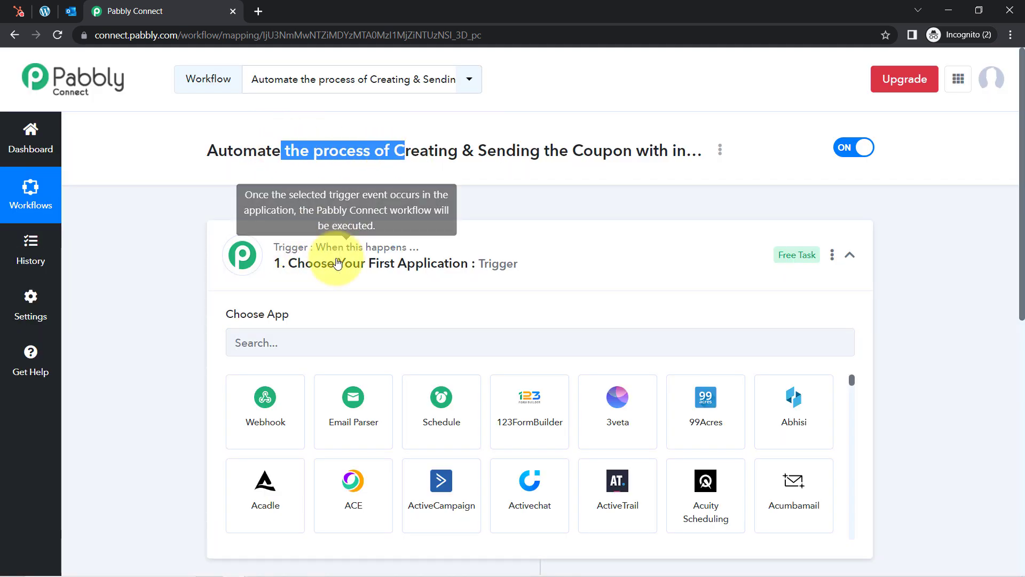
{"action": "left_click", "coordinate": [291, 261]}
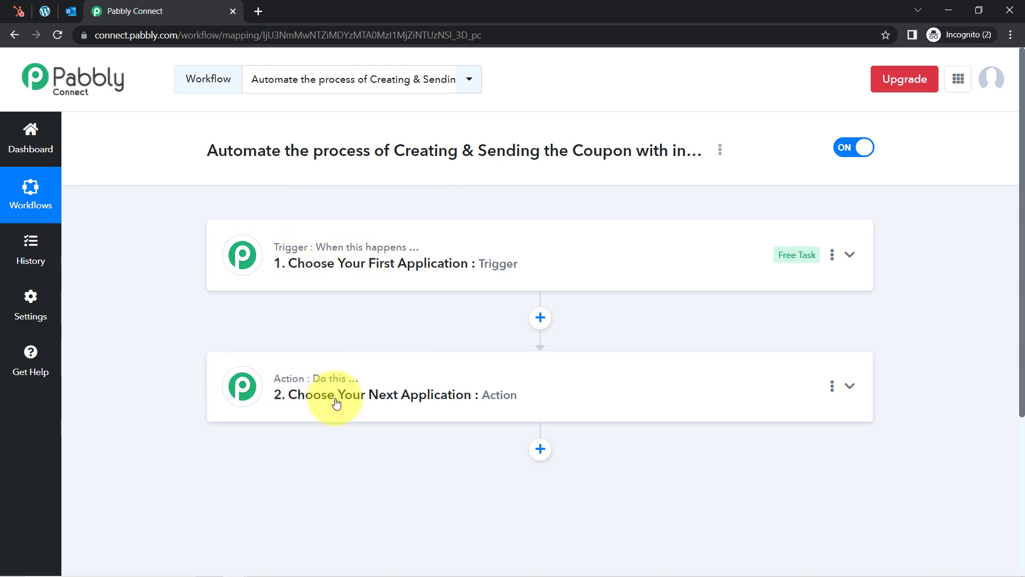
{"action": "mouse_move", "coordinate": [389, 277]}
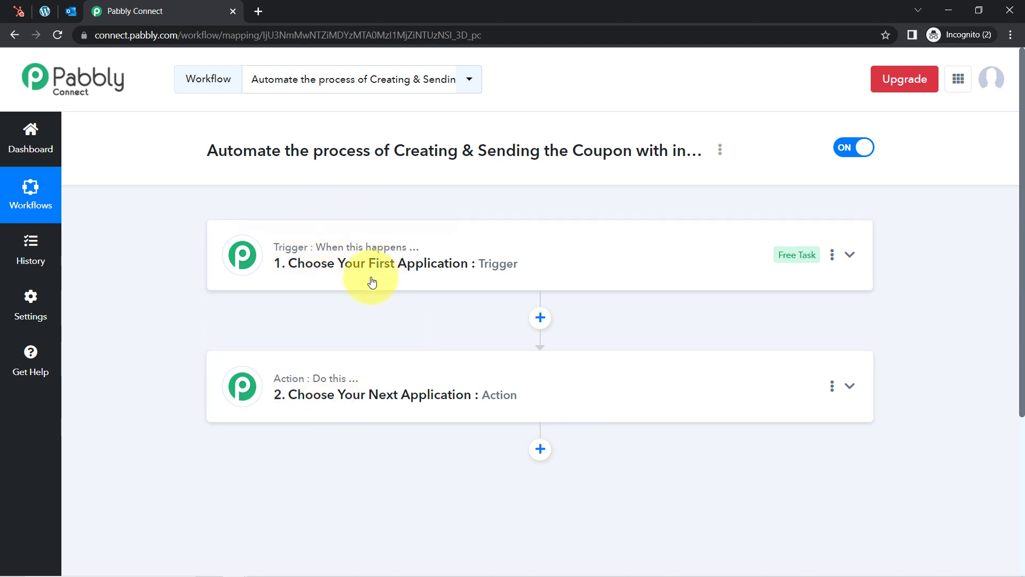
{"action": "mouse_move", "coordinate": [350, 380]}
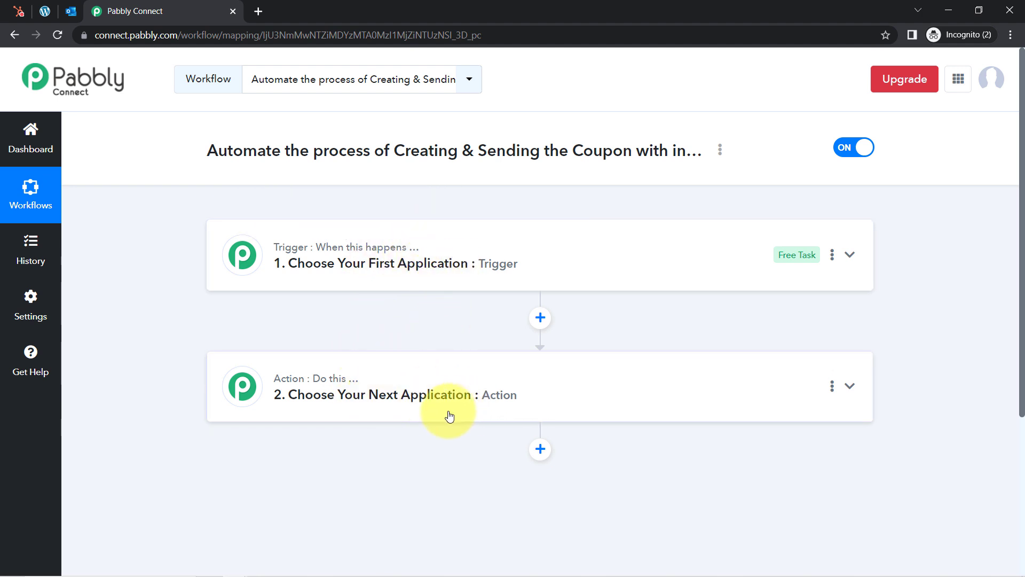
{"action": "left_click_drag", "start_coordinate": [233, 152], "coordinate": [536, 152]}
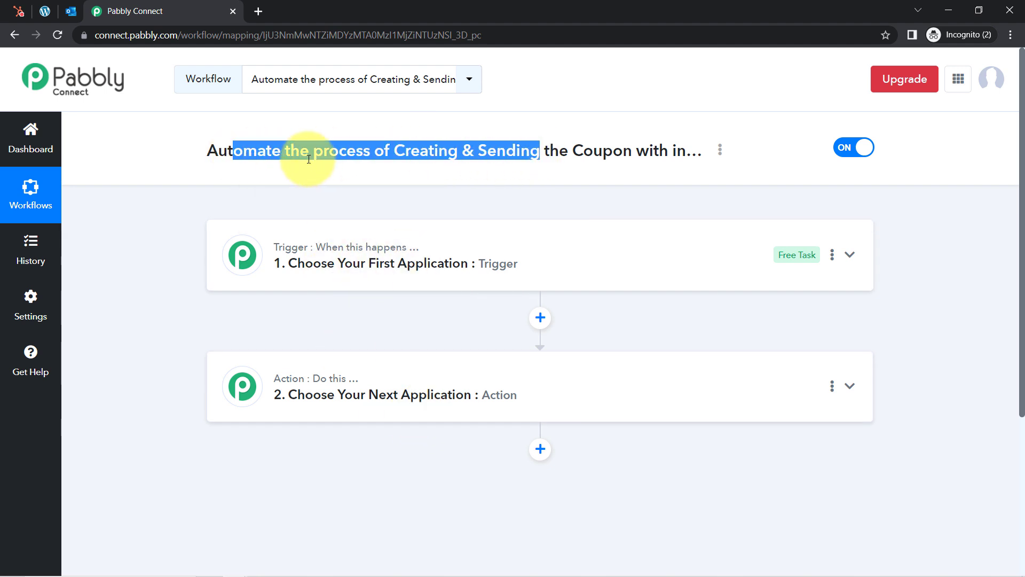
{"action": "left_click", "coordinate": [278, 181]}
{"action": "left_click_drag", "start_coordinate": [219, 153], "coordinate": [648, 156]}
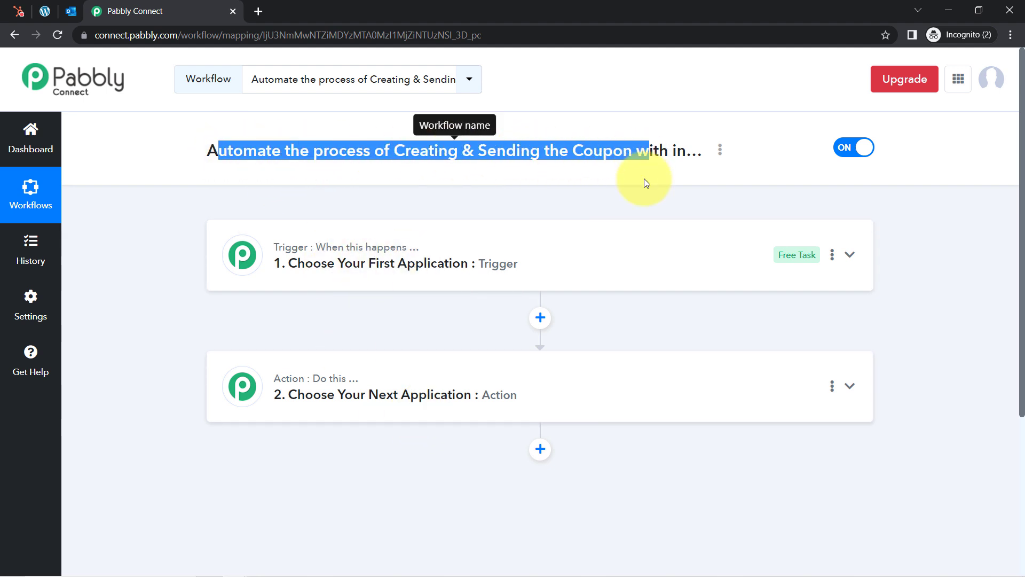
{"action": "left_click", "coordinate": [412, 260]}
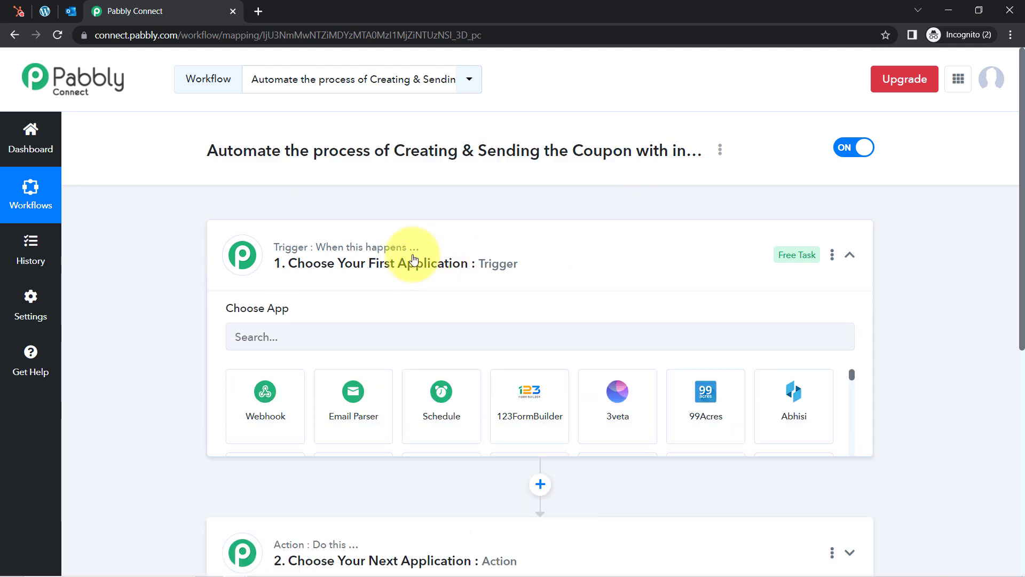
{"action": "left_click", "coordinate": [412, 260]}
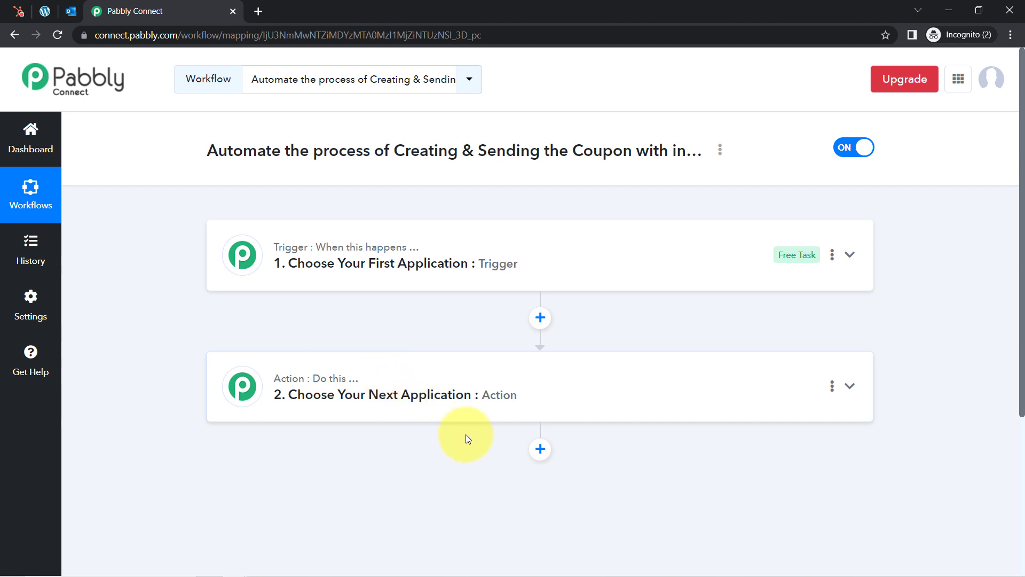
Add a third empty action step below the trigger and action 2
{"action": "left_click", "coordinate": [541, 449]}
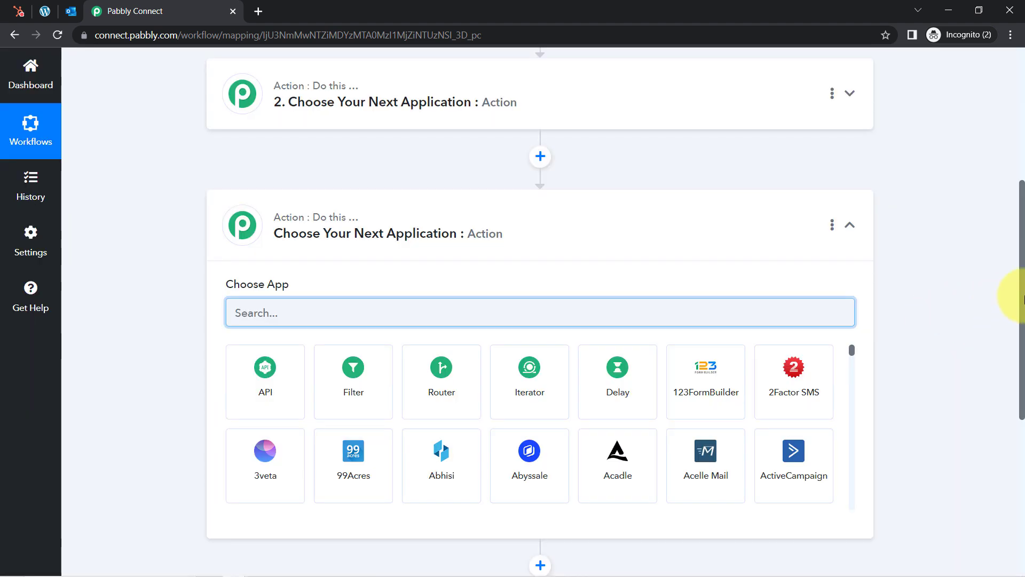
{"action": "left_click_drag", "start_coordinate": [1024, 304], "coordinate": [1023, 369]}
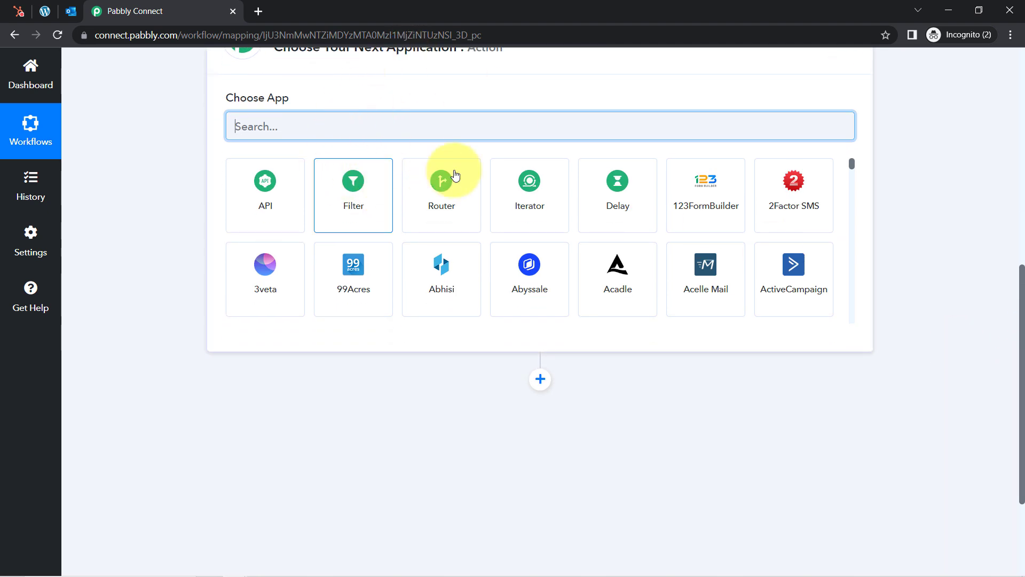
{"action": "left_click_drag", "start_coordinate": [1020, 361], "coordinate": [1019, 213]}
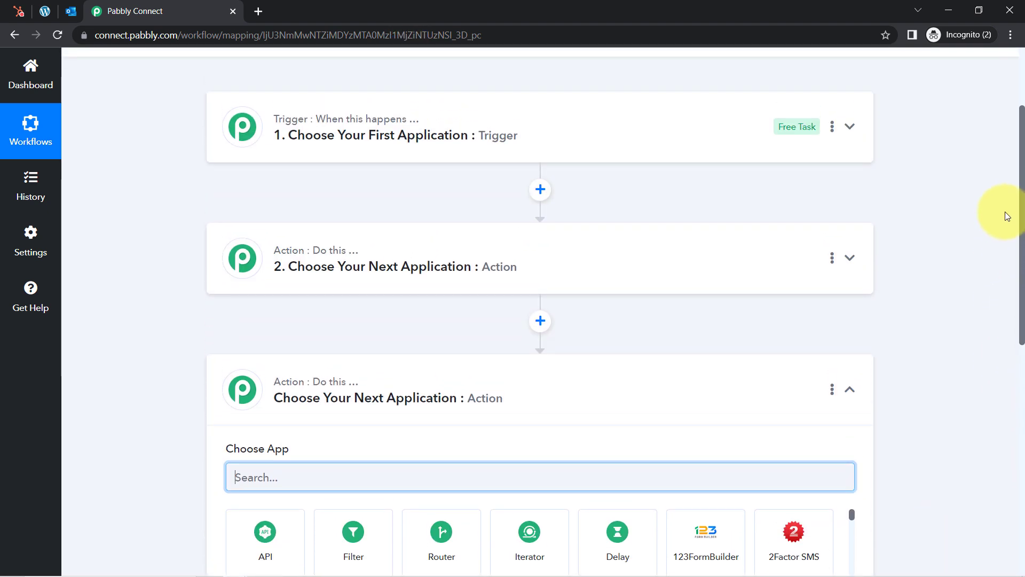
{"action": "left_click", "coordinate": [274, 410]}
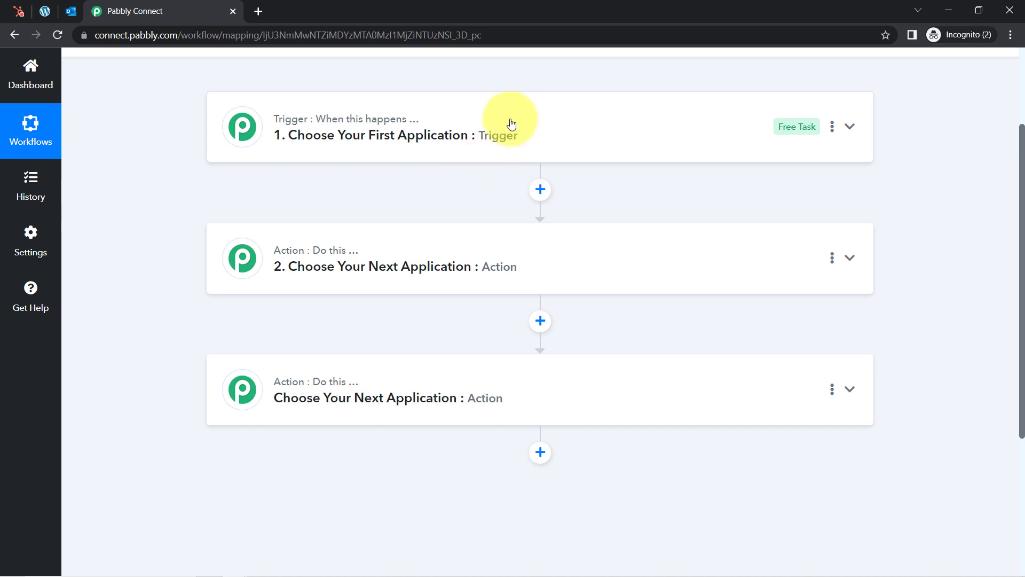
Search 'schedule' in step 1 and pick Schedule by Pabbly as the trigger app
{"action": "left_click", "coordinate": [408, 145]}
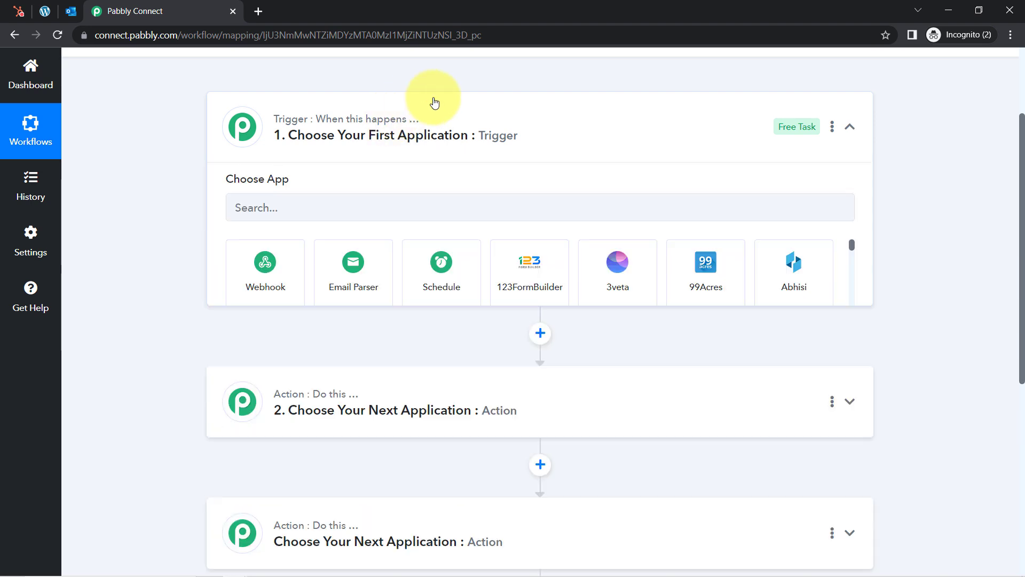
{"action": "left_click", "coordinate": [376, 215]}
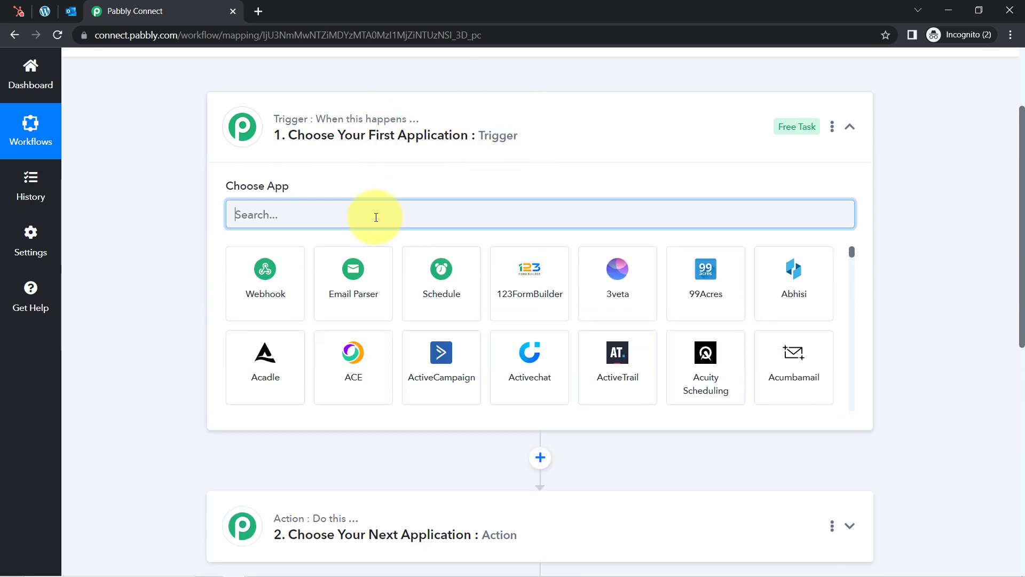
{"action": "type", "text": "sh"}
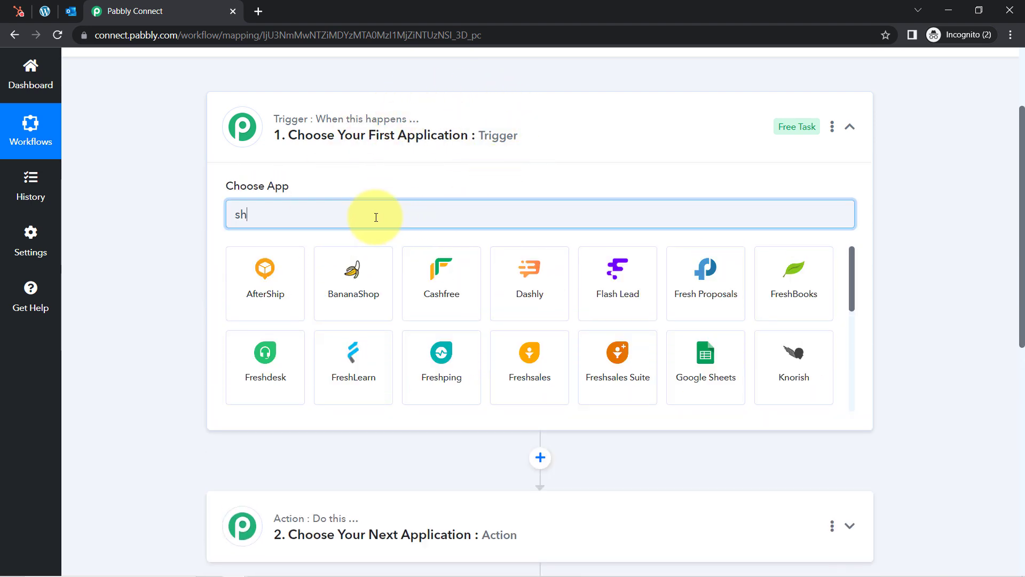
{"action": "type", "text": "ce"}
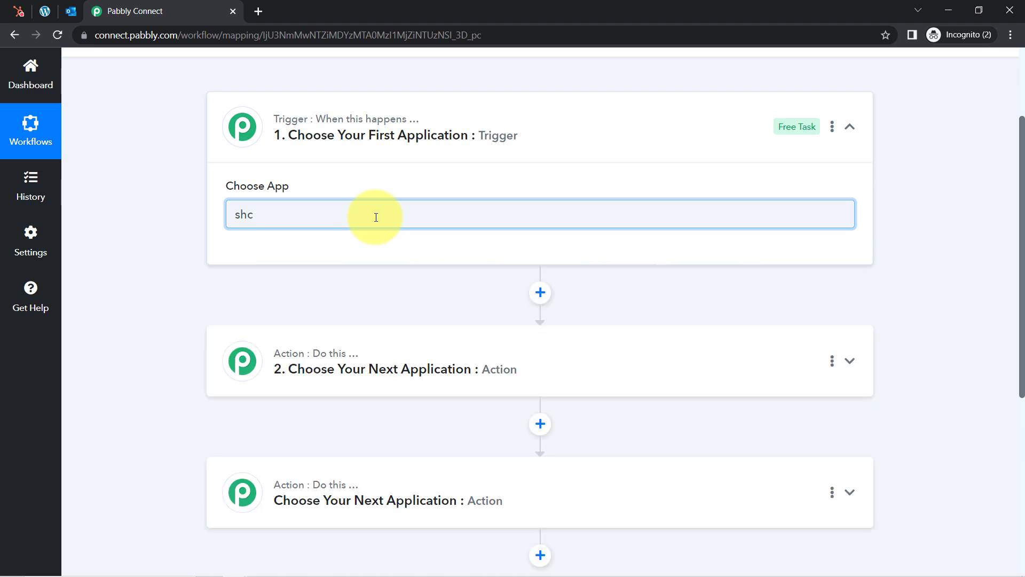
{"action": "key", "text": "BackSpace"}
{"action": "key", "text": "BackSpace"}
{"action": "type", "text": "chd"}
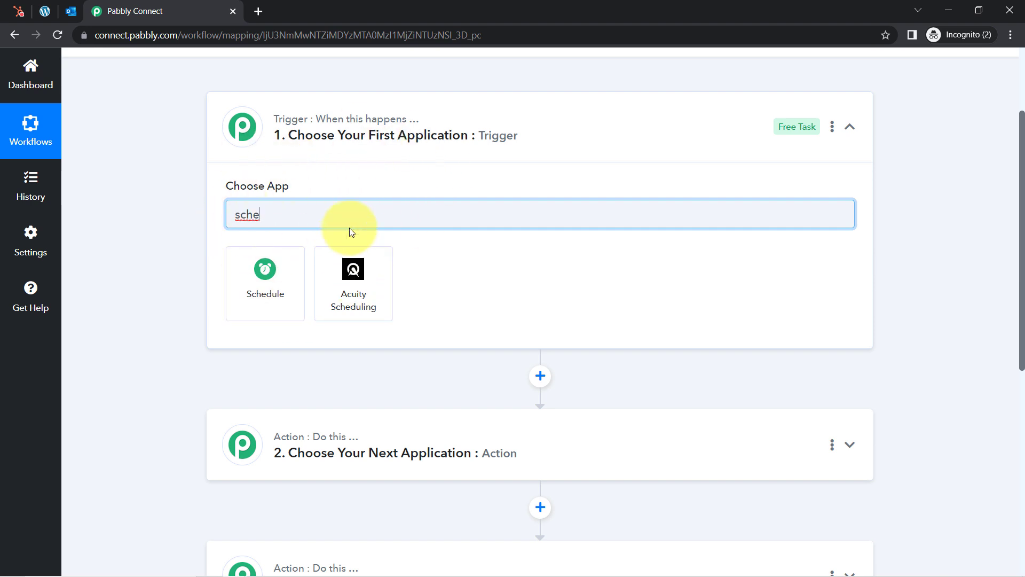
{"action": "left_click", "coordinate": [286, 277]}
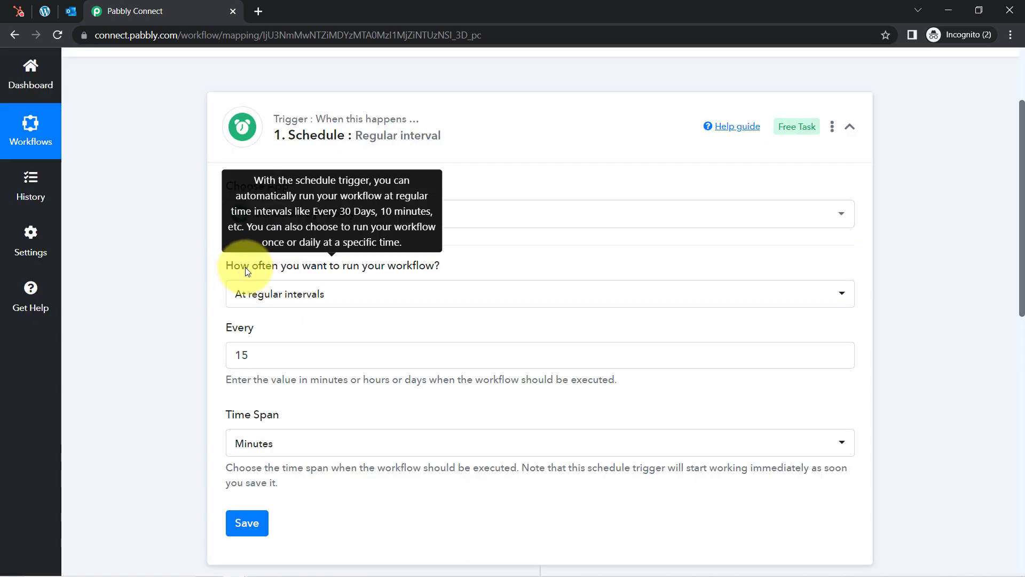
Set the schedule to run every day at 12:58 PM
{"action": "left_click_drag", "start_coordinate": [233, 267], "coordinate": [414, 268]}
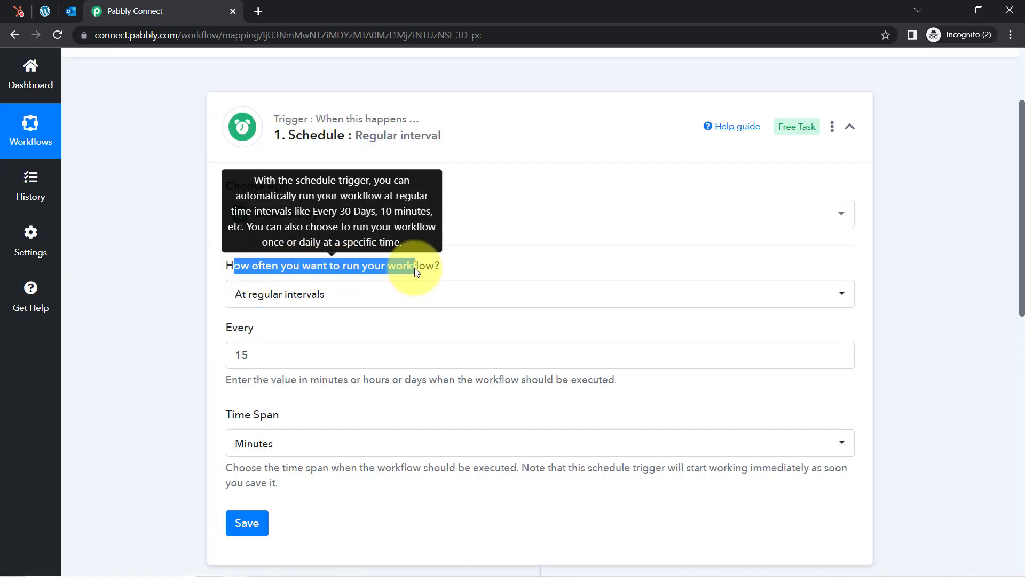
{"action": "left_click", "coordinate": [251, 295]}
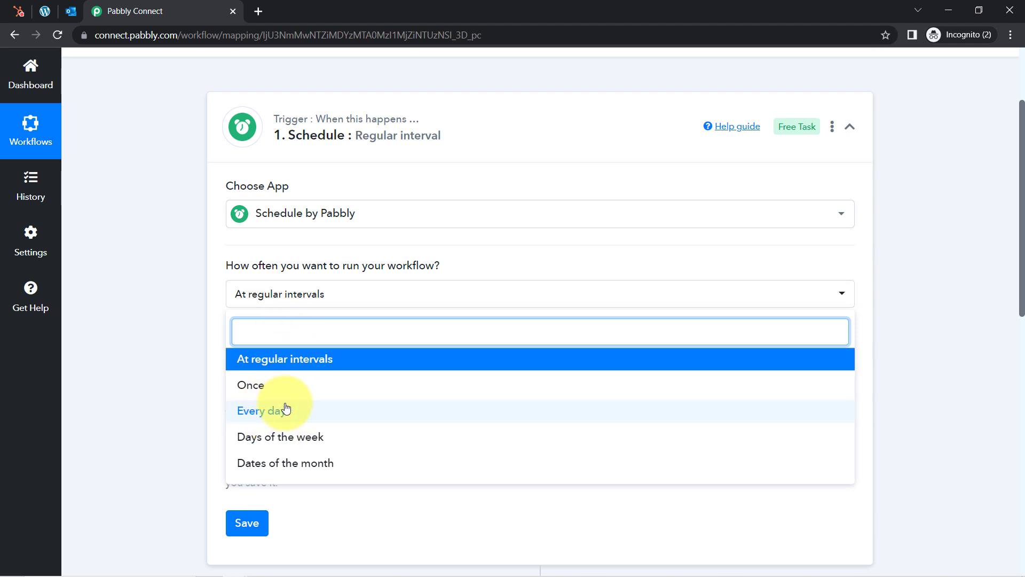
{"action": "left_click", "coordinate": [250, 411]}
{"action": "left_click", "coordinate": [244, 352]}
{"action": "left_click", "coordinate": [215, 361]}
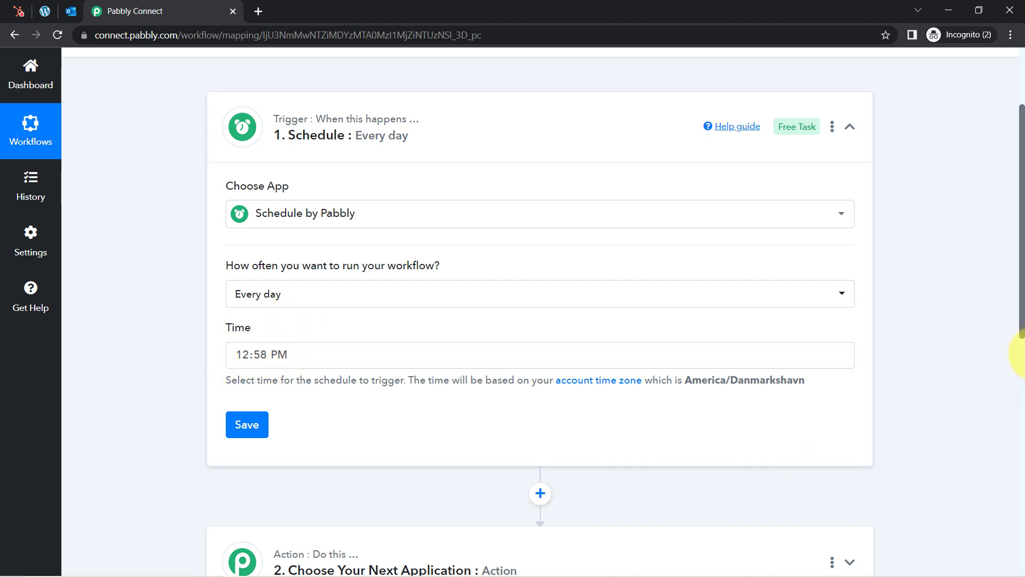
{"action": "left_click_drag", "start_coordinate": [1022, 274], "coordinate": [1014, 351]}
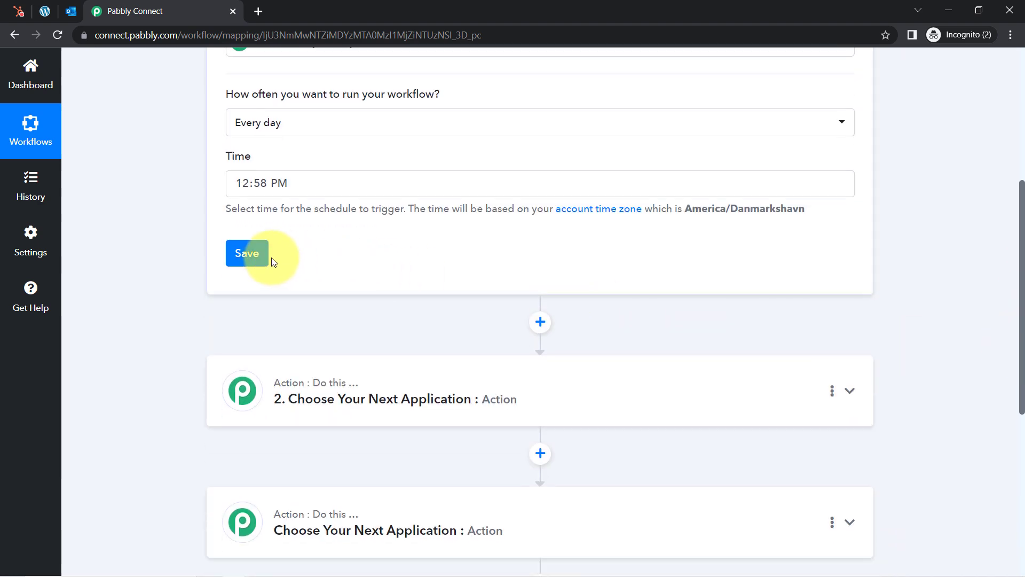
Save the daily Schedule trigger and dismiss the success dialog
{"action": "left_click", "coordinate": [243, 255]}
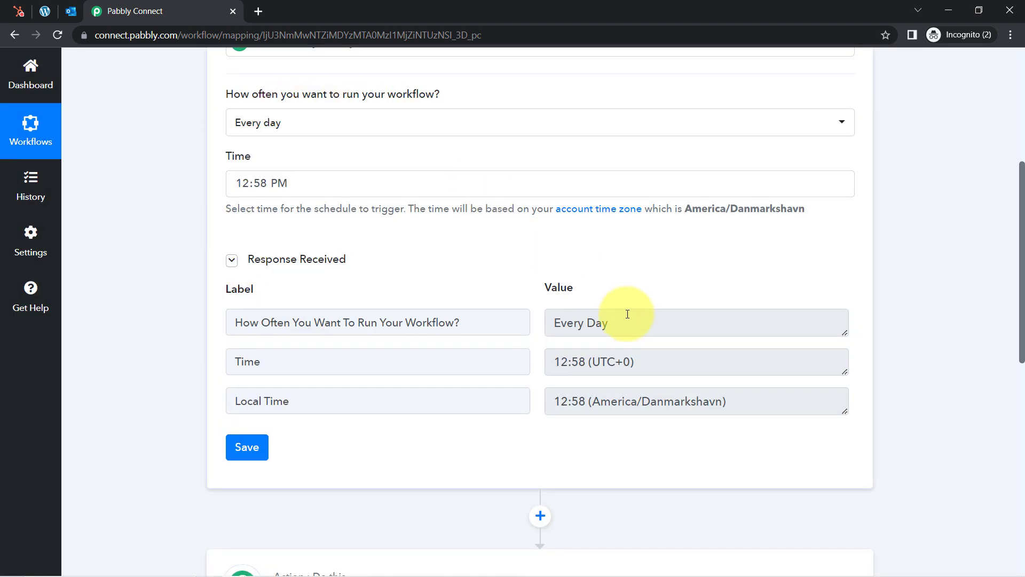
{"action": "left_click_drag", "start_coordinate": [566, 322], "coordinate": [603, 324]}
{"action": "left_click_drag", "start_coordinate": [579, 362], "coordinate": [557, 408]}
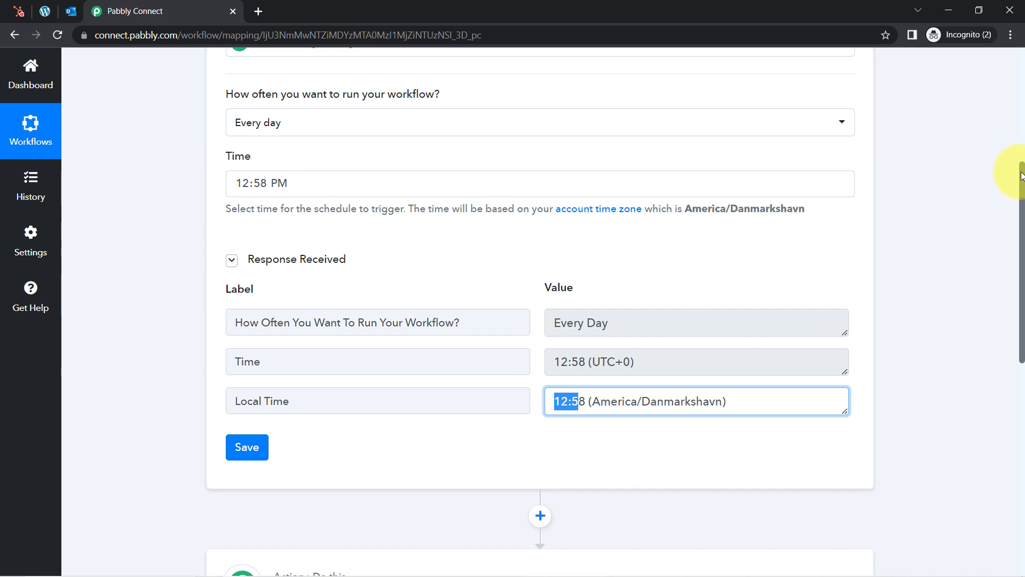
{"action": "scroll", "coordinate": [1009, 178], "scroll_direction": "down", "scroll_amount": 2}
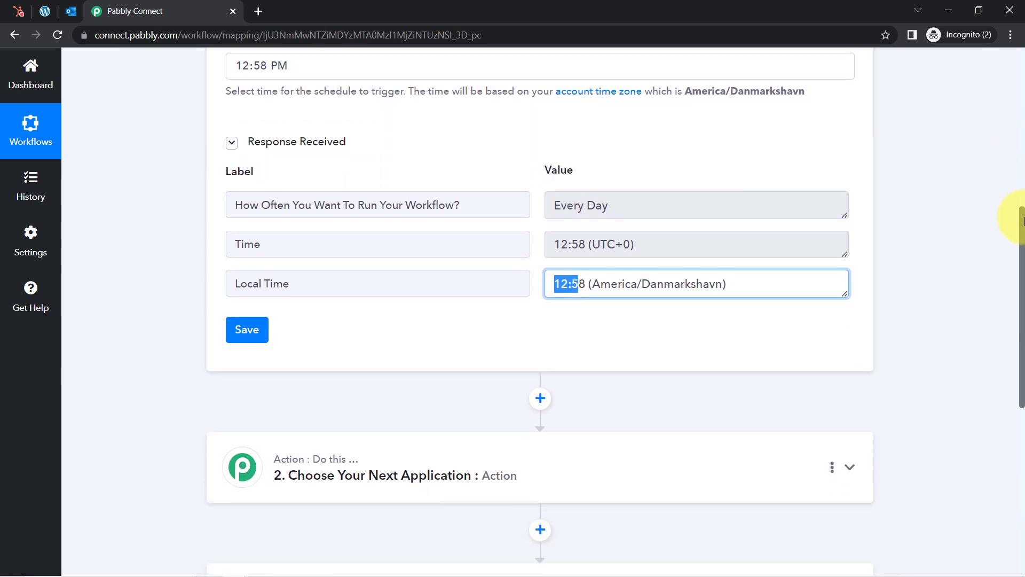
{"action": "left_click", "coordinate": [603, 201]}
{"action": "double_click", "coordinate": [603, 200]}
{"action": "left_click_drag", "start_coordinate": [578, 289], "coordinate": [554, 285]}
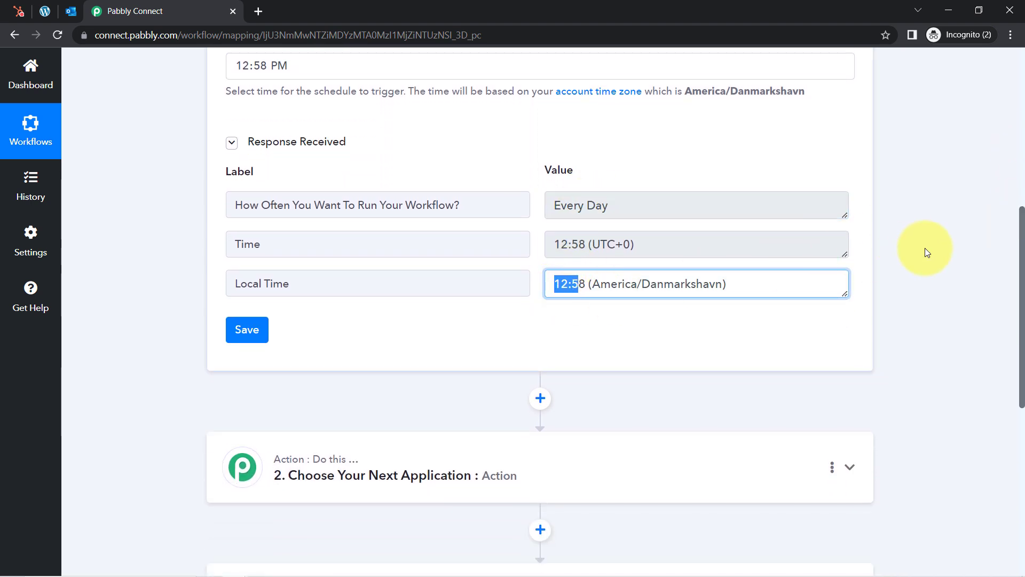
{"action": "left_click_drag", "start_coordinate": [1020, 224], "coordinate": [1020, 297]}
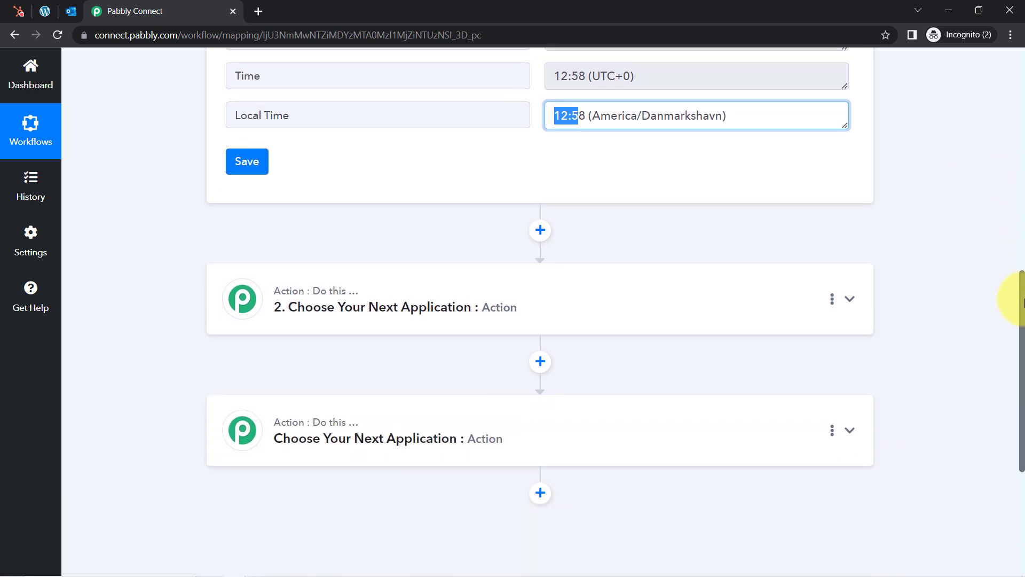
Search 'hubs' in step 2's app list to show HubSpot CRM and Hubstaff
{"action": "left_click", "coordinate": [369, 246]}
{"action": "left_click", "coordinate": [286, 327]}
{"action": "type", "text": "hubs"}
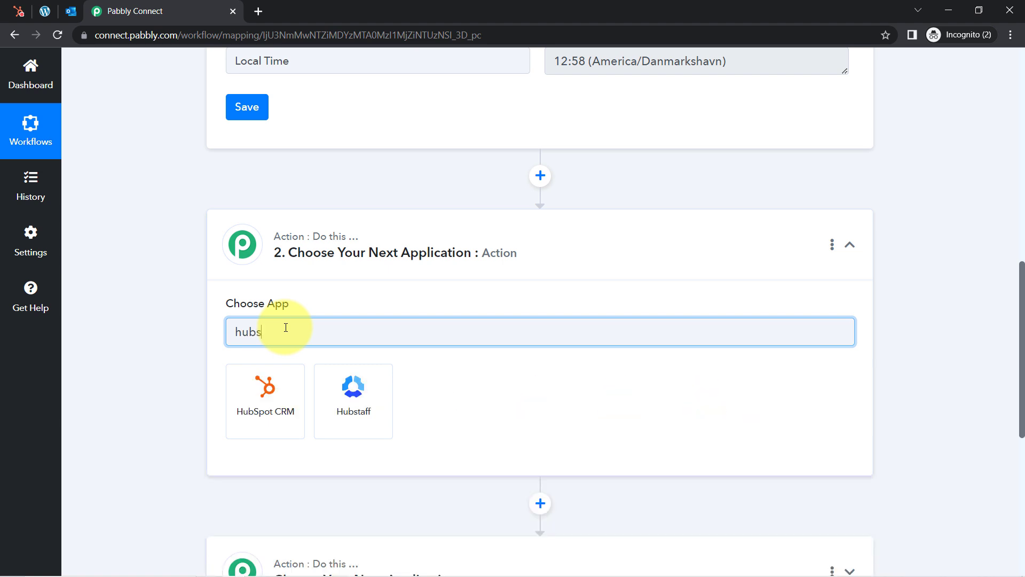
Choose HubSpot CRM for step 2 and, after searching 'ge', select the Get All Contact event
{"action": "left_click", "coordinate": [282, 394]}
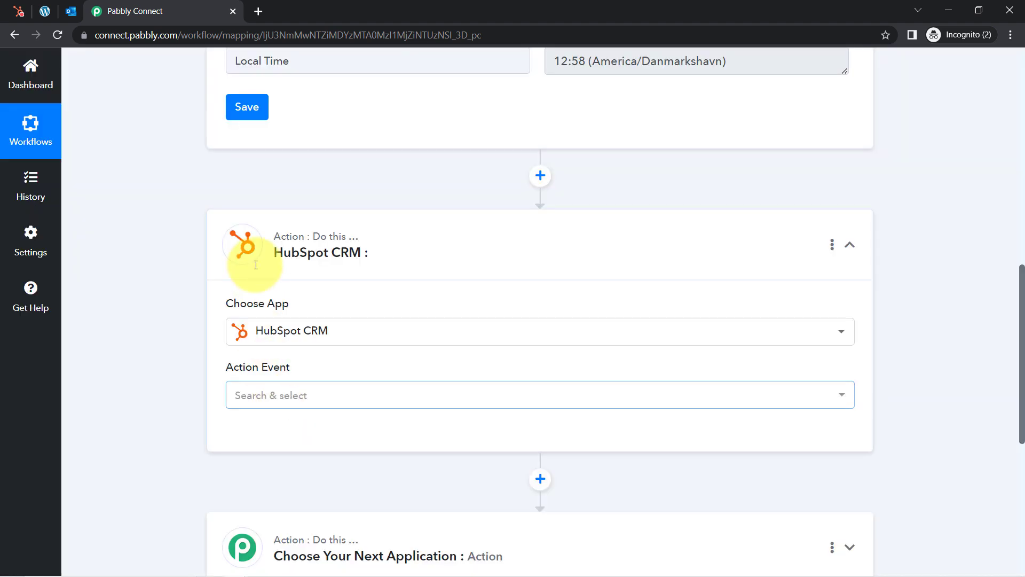
{"action": "left_click", "coordinate": [256, 401]}
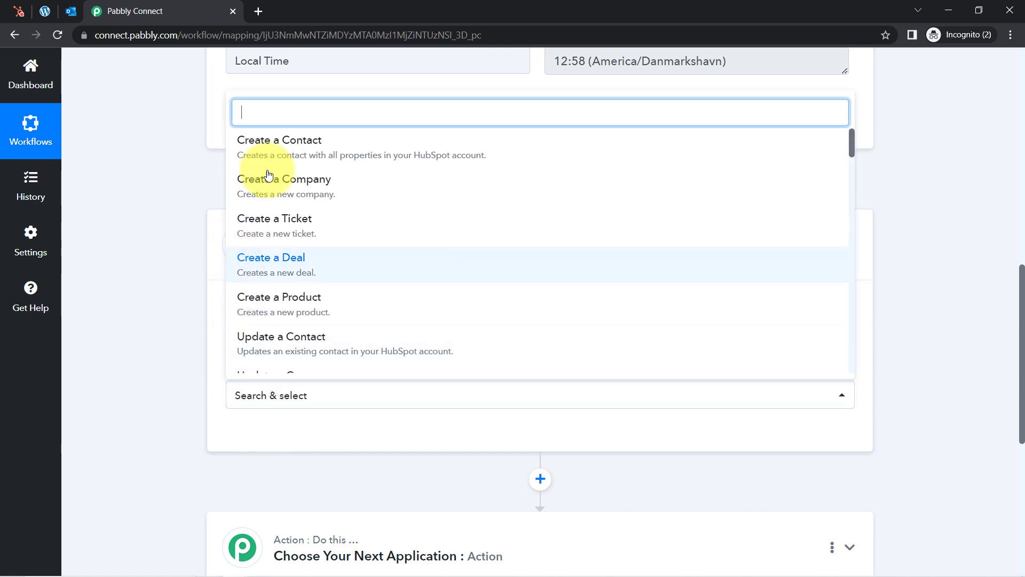
{"action": "type", "text": "get"}
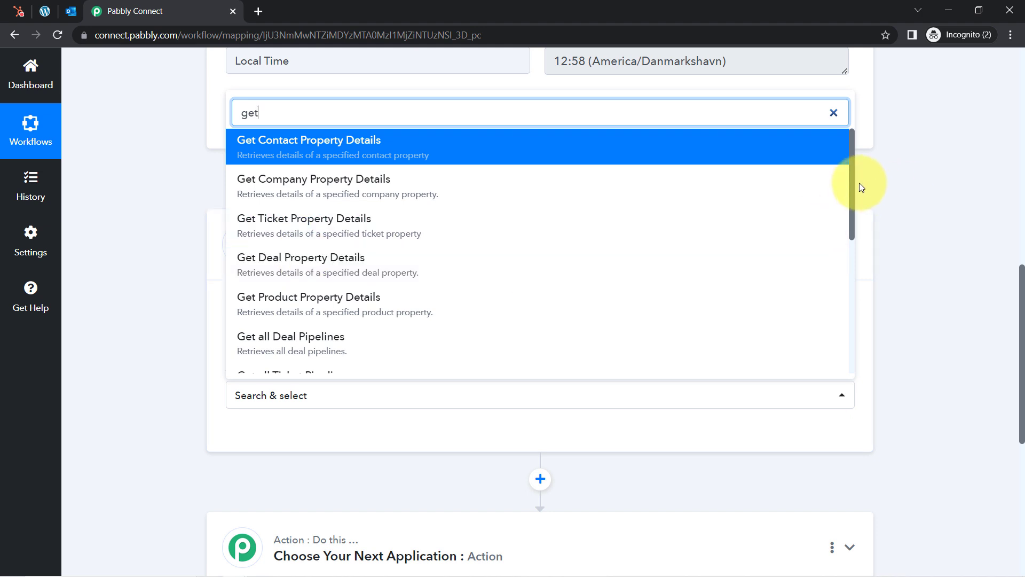
{"action": "left_click_drag", "start_coordinate": [854, 182], "coordinate": [850, 316]}
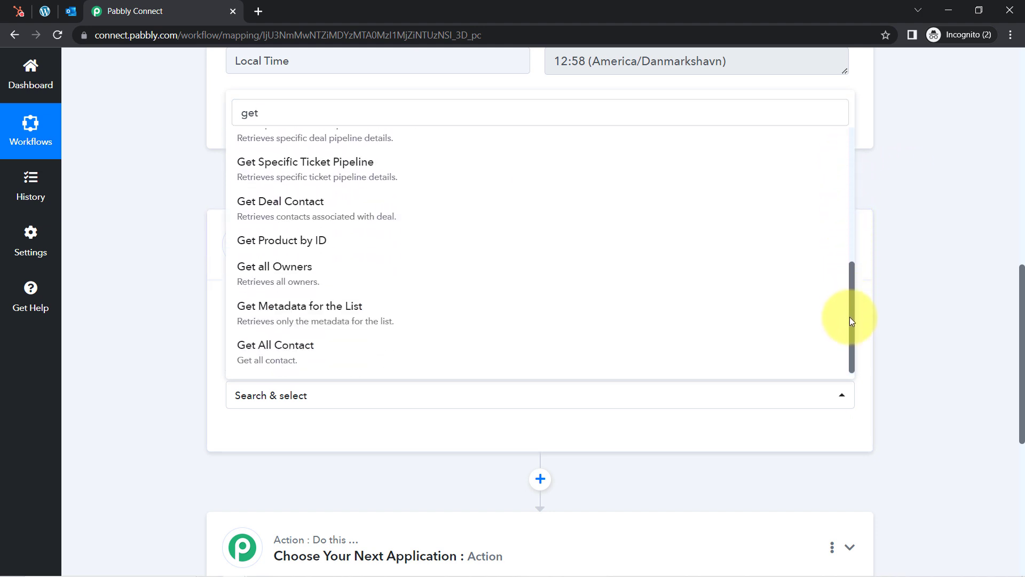
{"action": "left_click", "coordinate": [279, 361]}
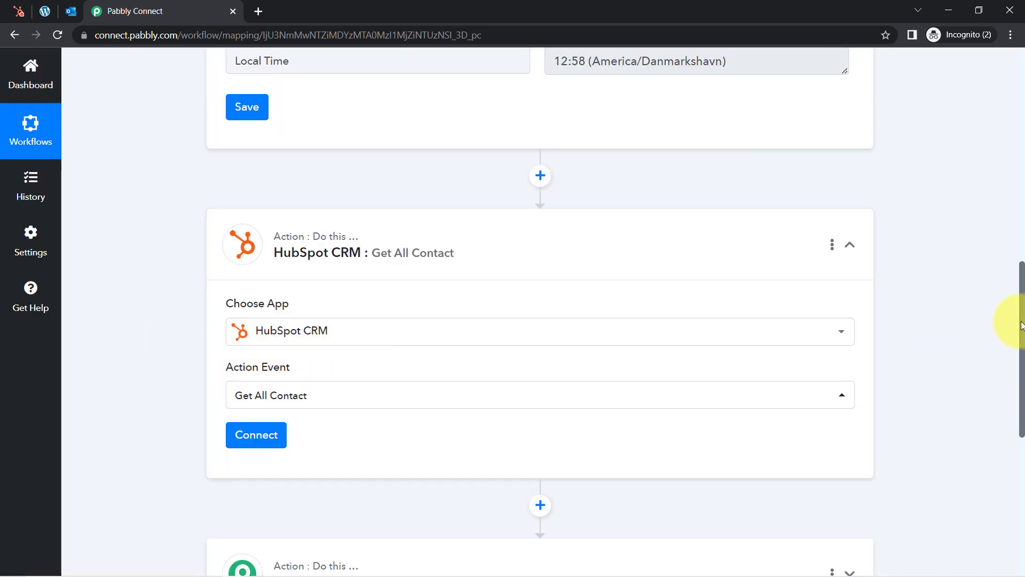
{"action": "left_click_drag", "start_coordinate": [1022, 326], "coordinate": [1021, 374]}
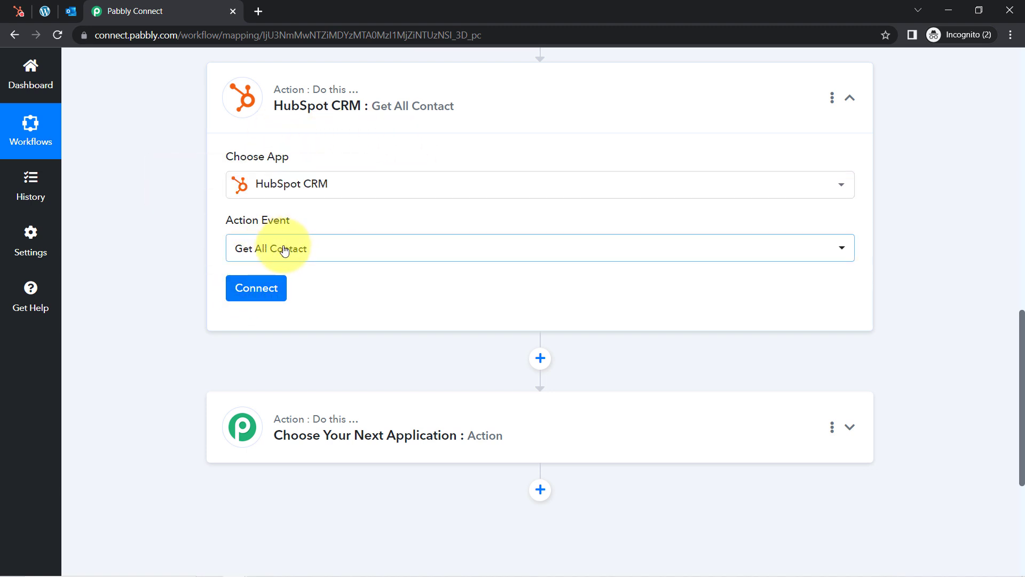
Add a new HubSpot CRM connection and authorize the chosen HubSpot account in the popup
{"action": "left_click", "coordinate": [250, 291]}
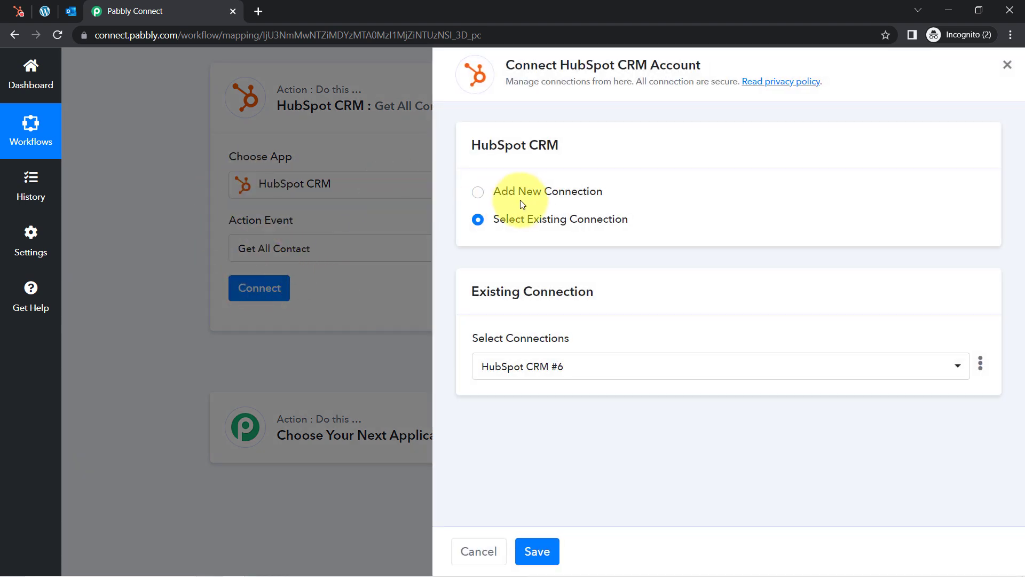
{"action": "left_click", "coordinate": [511, 184]}
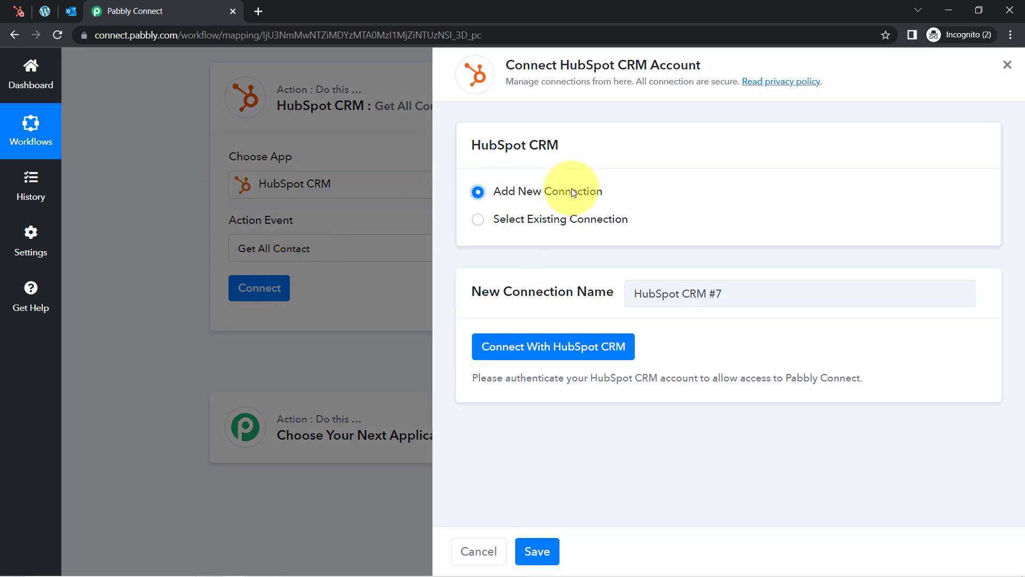
{"action": "left_click", "coordinate": [534, 344]}
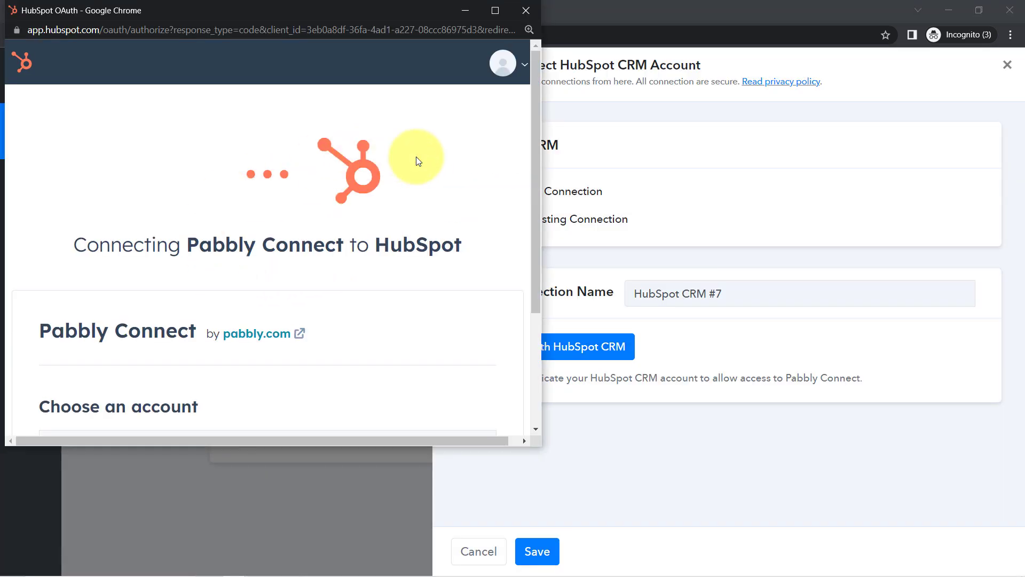
{"action": "left_click_drag", "start_coordinate": [537, 162], "coordinate": [532, 274]}
{"action": "left_click", "coordinate": [61, 333]}
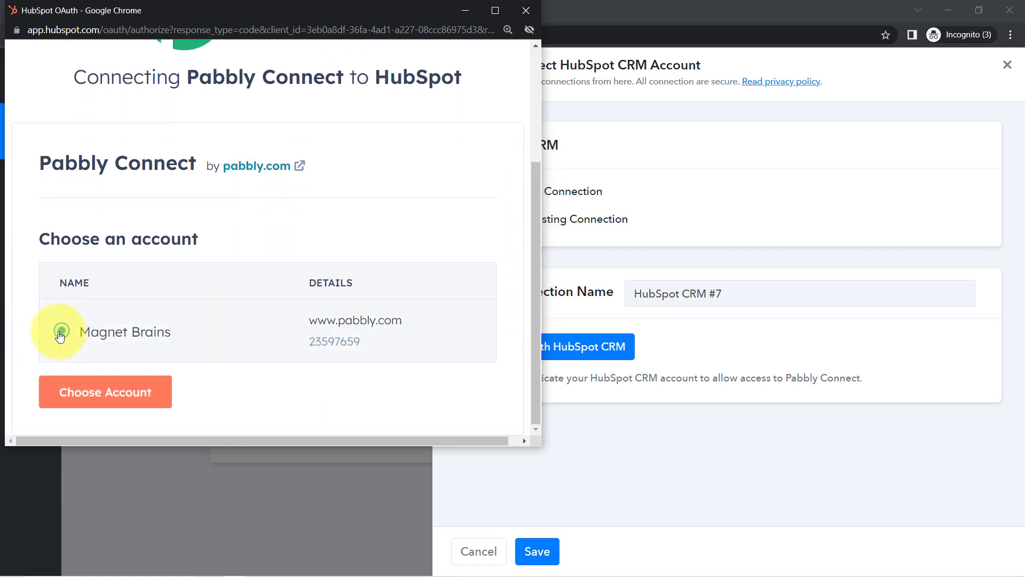
{"action": "left_click", "coordinate": [114, 393]}
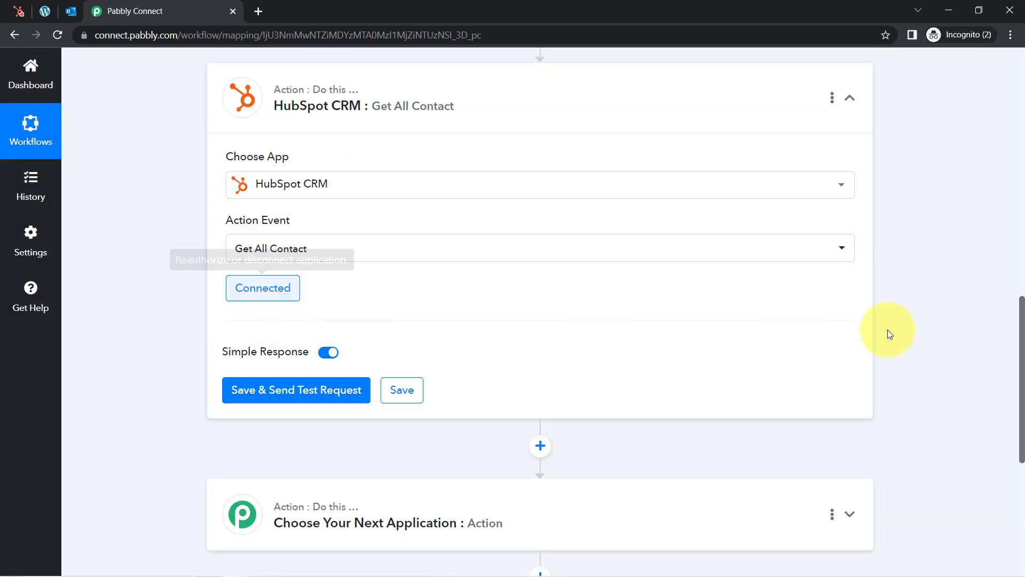
Save and send the HubSpot test request, compare with HubSpot Contacts, and review the returned contact data
{"action": "left_click_drag", "start_coordinate": [1024, 312], "coordinate": [1023, 368]}
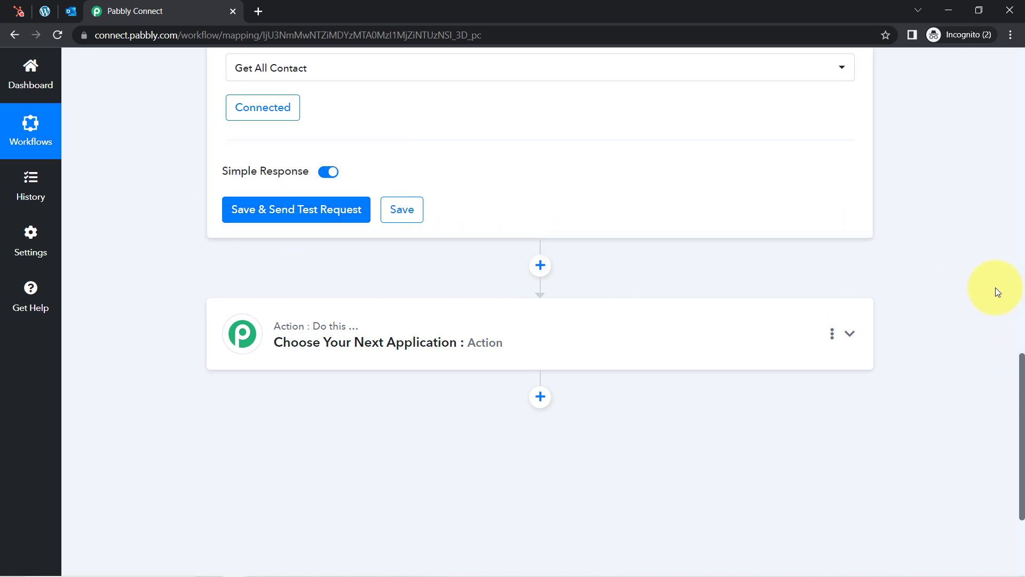
{"action": "left_click_drag", "start_coordinate": [1023, 359], "coordinate": [1021, 326]}
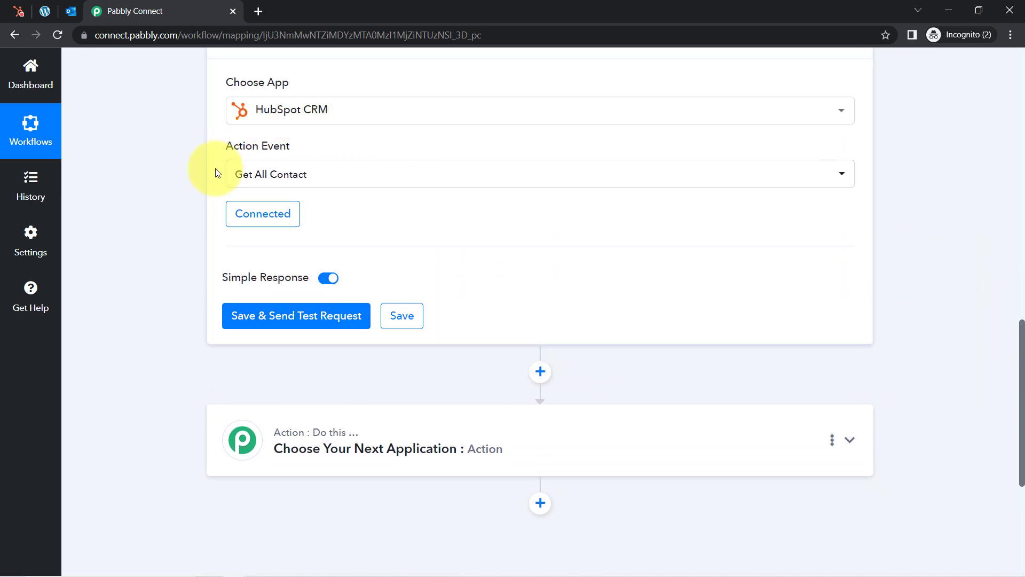
{"action": "left_click", "coordinate": [254, 315]}
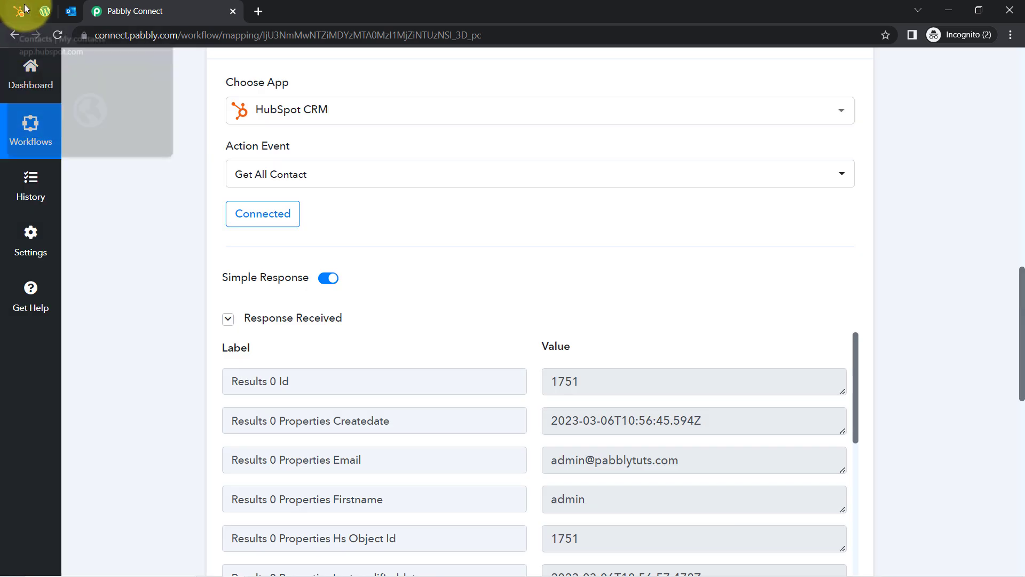
{"action": "left_click", "coordinate": [24, 7]}
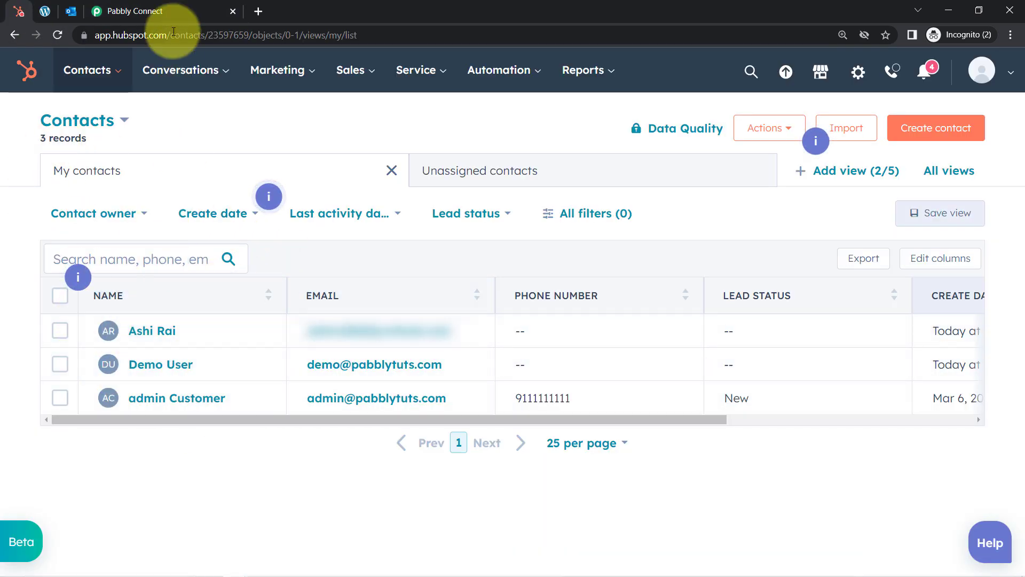
{"action": "left_click", "coordinate": [160, 11]}
{"action": "left_click_drag", "start_coordinate": [1023, 308], "coordinate": [1023, 362]}
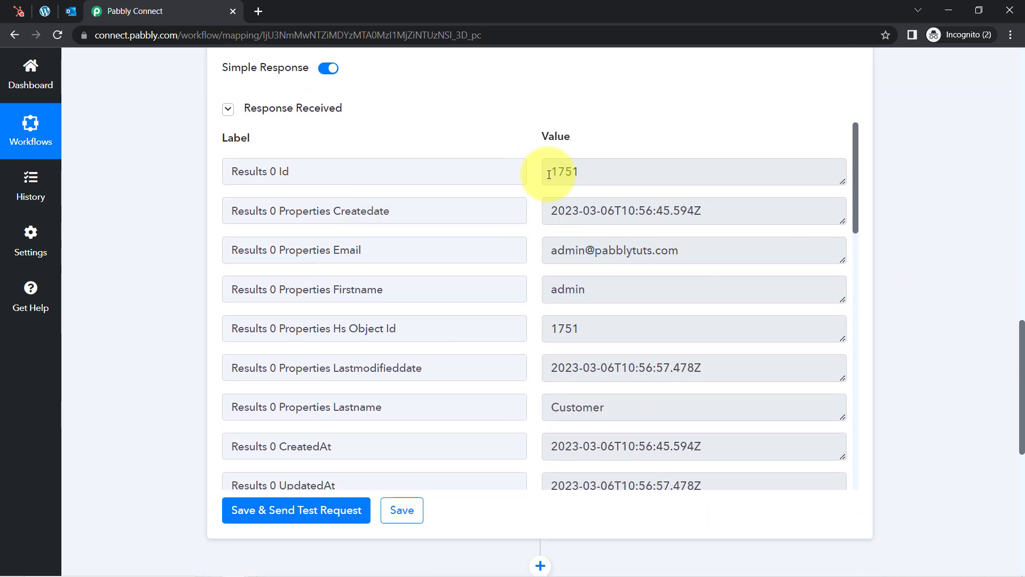
Review the first contact's 0-indexed fields: Id 1751, Createdate, email and first name
{"action": "left_click_drag", "start_coordinate": [584, 175], "coordinate": [560, 173]}
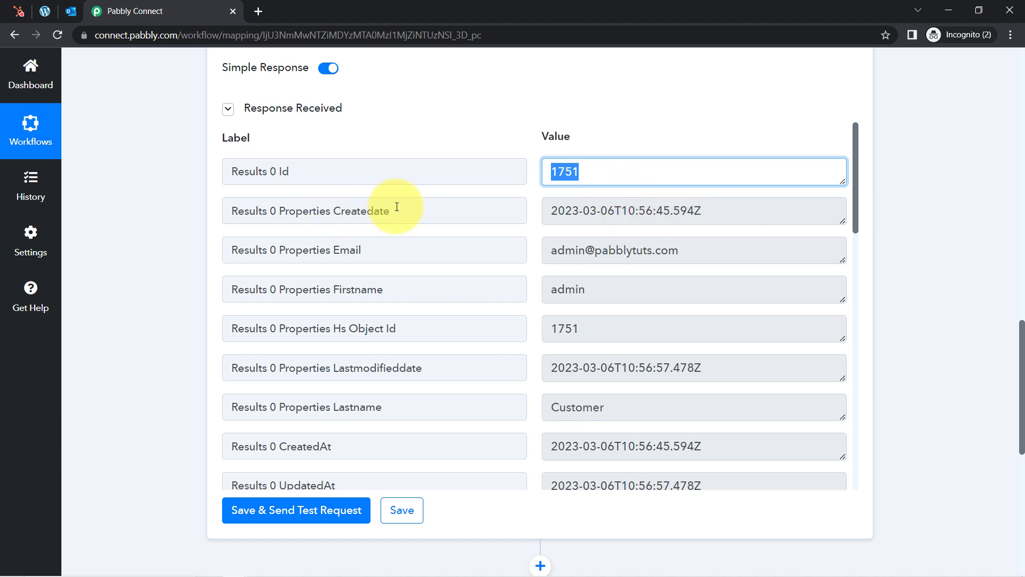
{"action": "left_click_drag", "start_coordinate": [396, 208], "coordinate": [338, 211]}
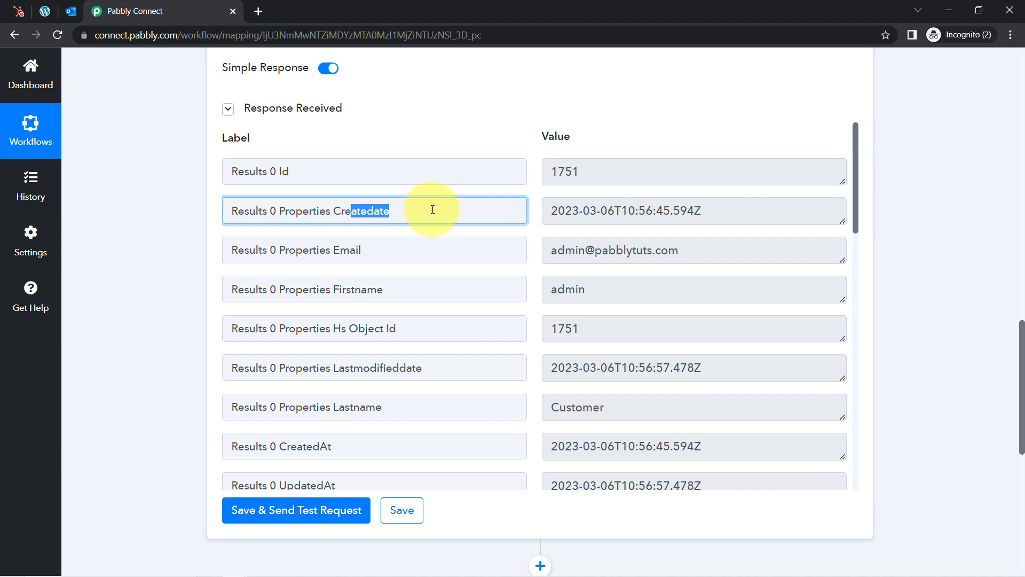
{"action": "left_click_drag", "start_coordinate": [649, 253], "coordinate": [548, 253]}
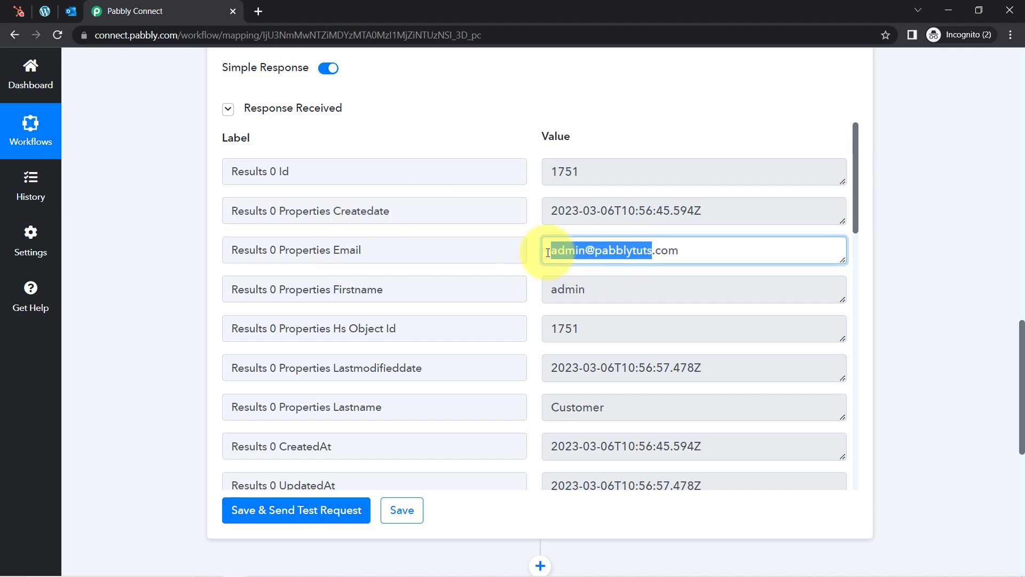
{"action": "left_click_drag", "start_coordinate": [614, 290], "coordinate": [553, 292]}
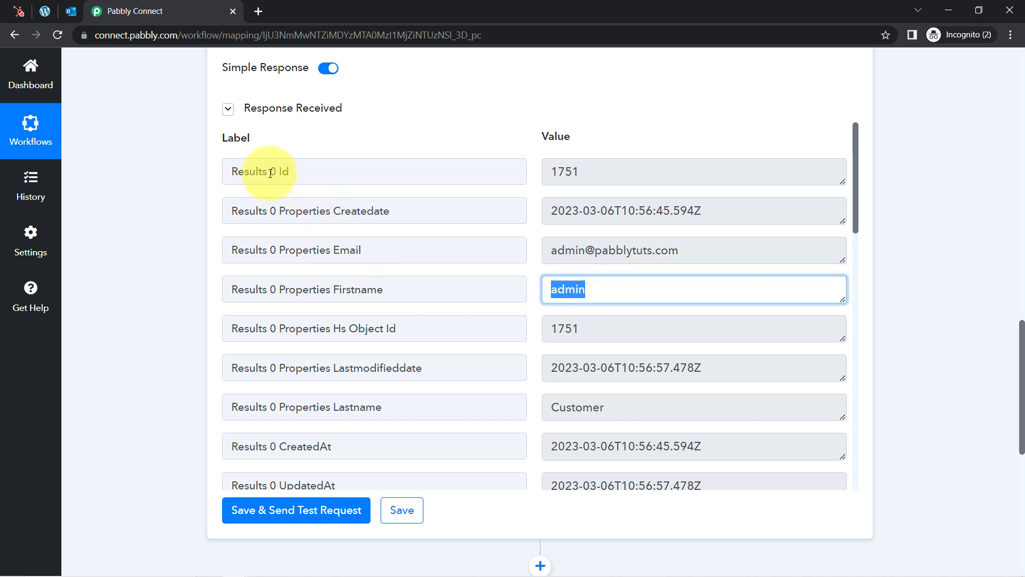
{"action": "left_click_drag", "start_coordinate": [273, 173], "coordinate": [277, 174]}
{"action": "left_click_drag", "start_coordinate": [272, 210], "coordinate": [280, 293]}
{"action": "left_click_drag", "start_coordinate": [267, 329], "coordinate": [279, 329]}
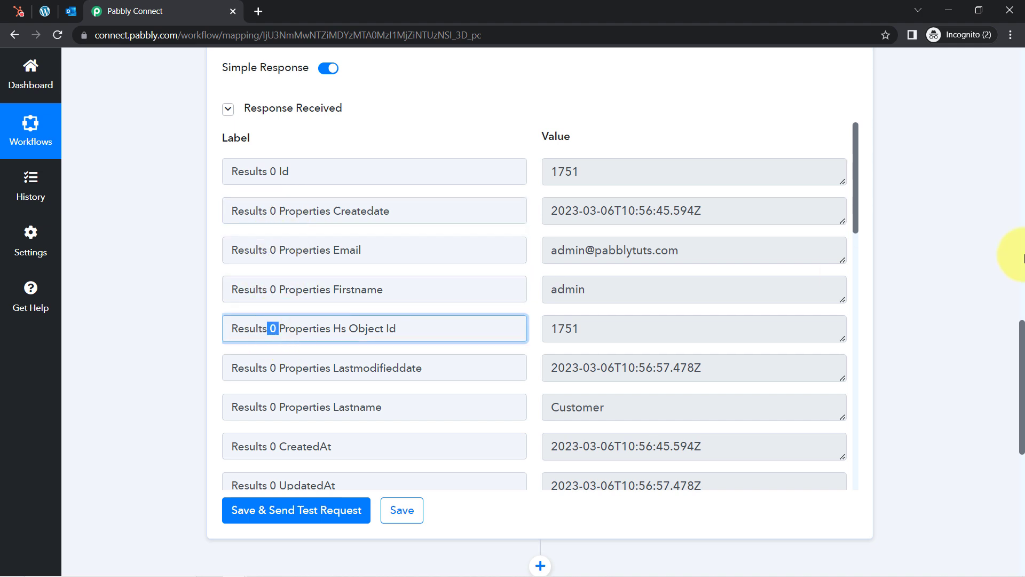
Review the second contact (Id 1901, first name Demo) and the third contact's Id and create date
{"action": "left_click_drag", "start_coordinate": [856, 164], "coordinate": [871, 276]}
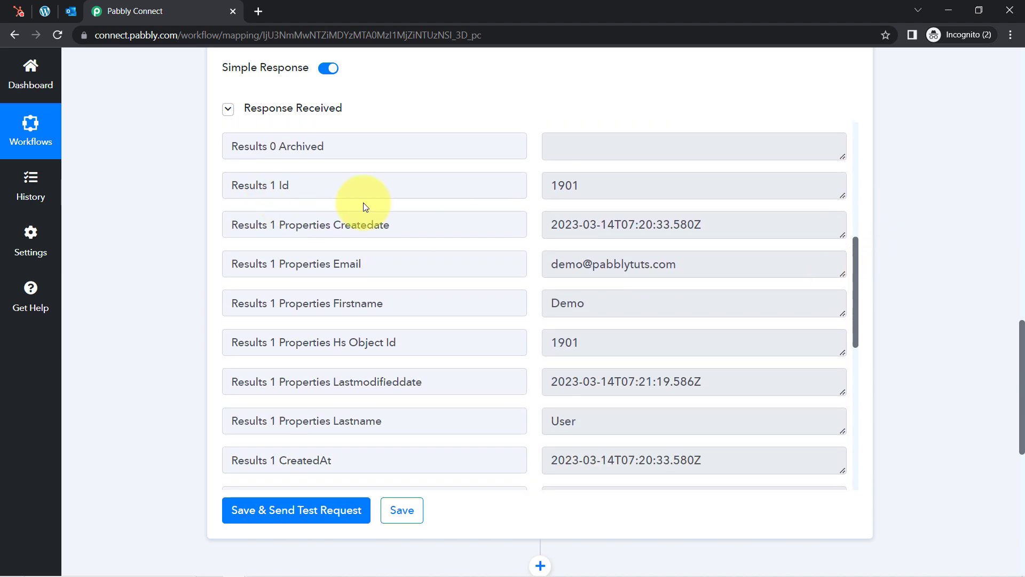
{"action": "double_click", "coordinate": [603, 187]}
{"action": "left_click_drag", "start_coordinate": [582, 223], "coordinate": [544, 220]}
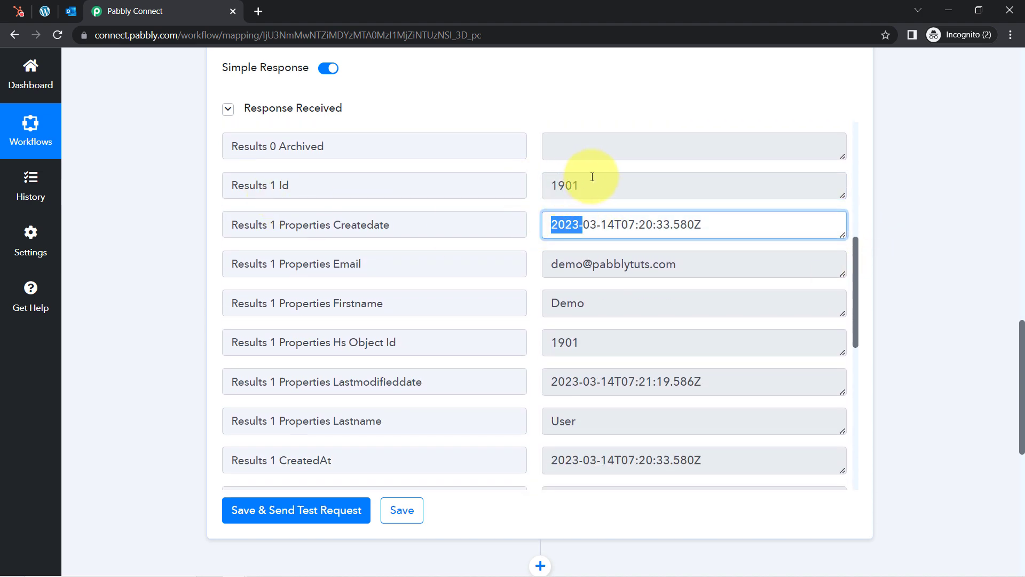
{"action": "left_click_drag", "start_coordinate": [593, 176], "coordinate": [544, 185]}
{"action": "left_click_drag", "start_coordinate": [624, 222], "coordinate": [566, 224]}
{"action": "left_click_drag", "start_coordinate": [621, 267], "coordinate": [577, 269]}
{"action": "left_click_drag", "start_coordinate": [602, 304], "coordinate": [569, 310]}
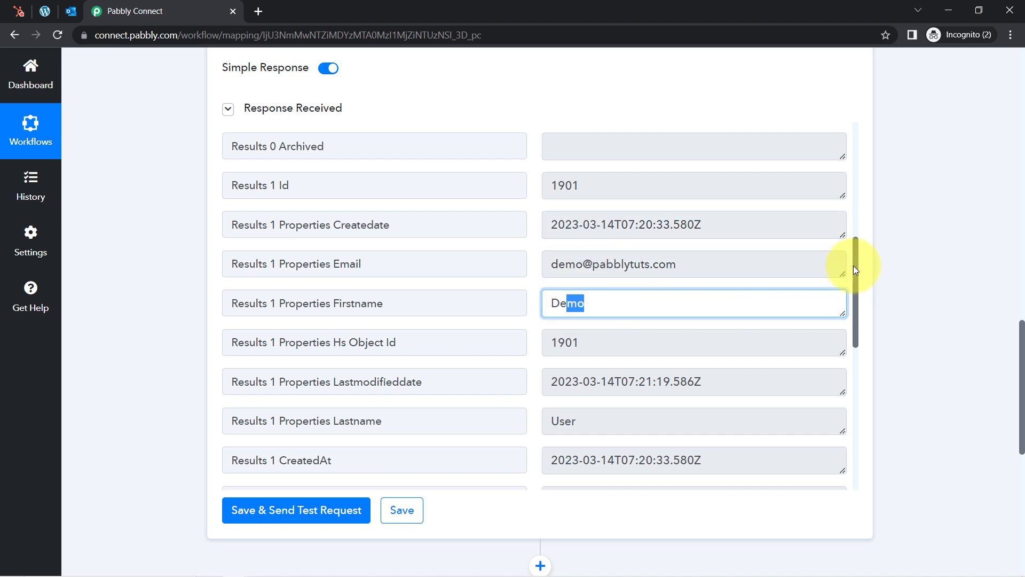
{"action": "left_click_drag", "start_coordinate": [854, 265], "coordinate": [869, 380]}
{"action": "left_click_drag", "start_coordinate": [244, 227], "coordinate": [263, 228]}
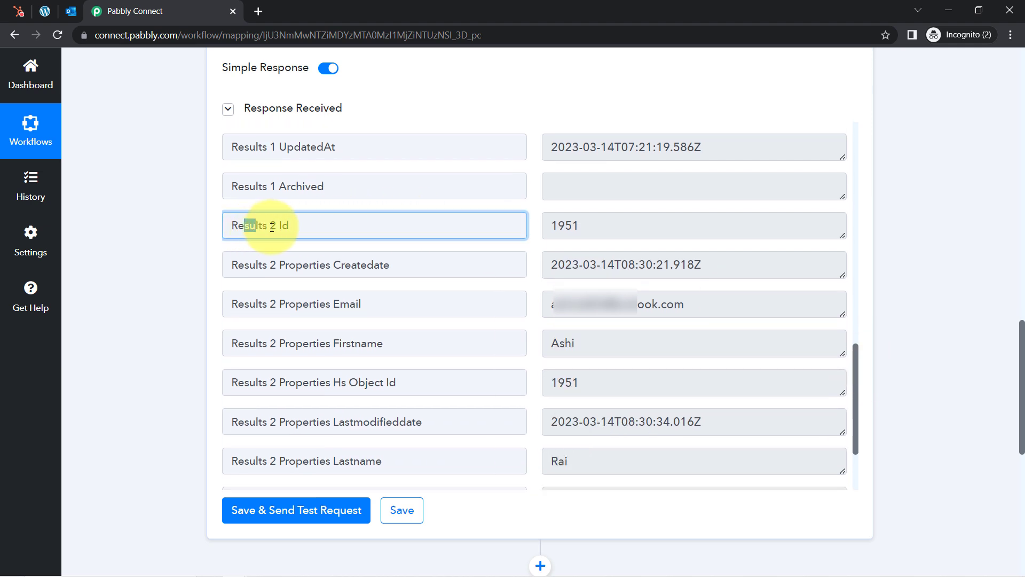
{"action": "left_click_drag", "start_coordinate": [559, 228], "coordinate": [565, 263]}
{"action": "left_click_drag", "start_coordinate": [858, 386], "coordinate": [828, 128]}
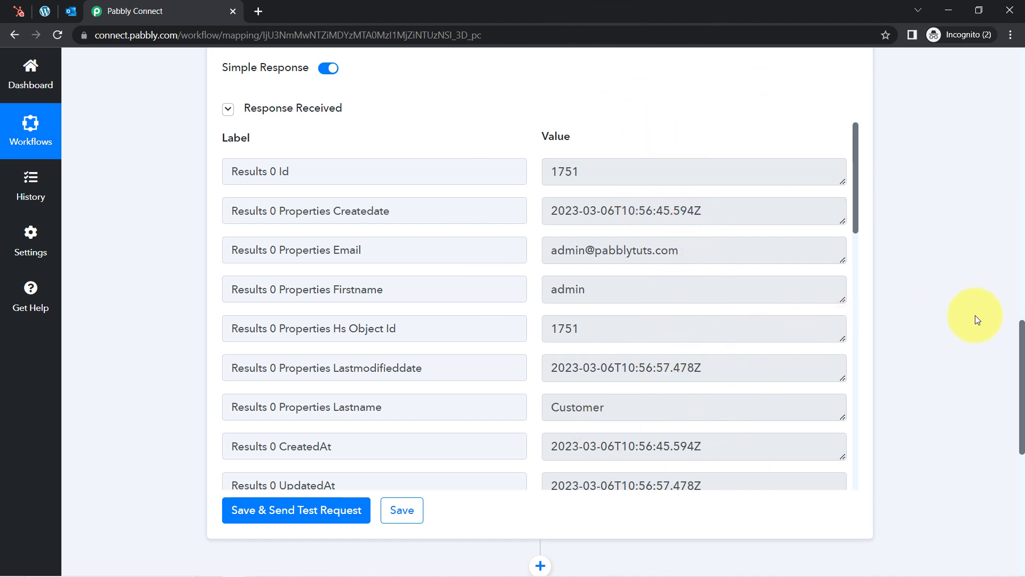
{"action": "mouse_move", "coordinate": [1021, 367]}
{"action": "left_mouse_down"}
{"action": "mouse_move", "coordinate": [1021, 328]}
{"action": "mouse_move", "coordinate": [1022, 349]}
{"action": "left_mouse_up"}
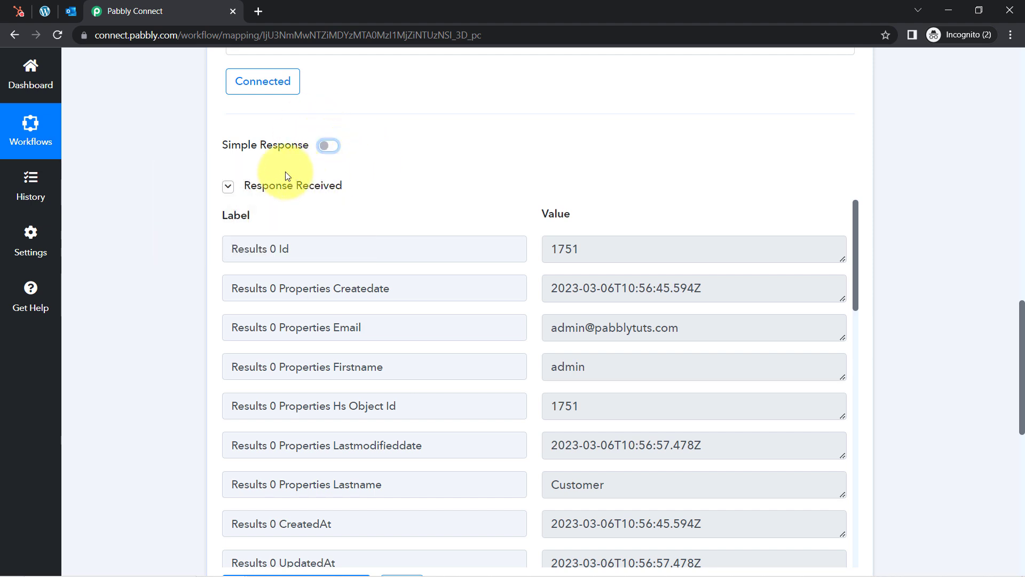
Collapse the received fields, re-send the HubSpot test request and enlarge the response box
{"action": "left_click", "coordinate": [230, 188]}
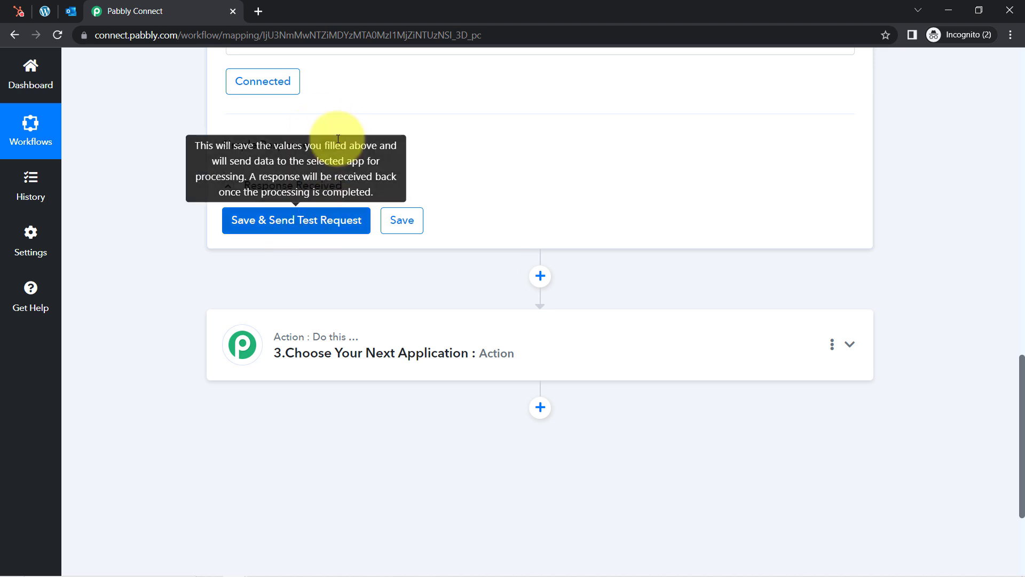
{"action": "left_click", "coordinate": [283, 231]}
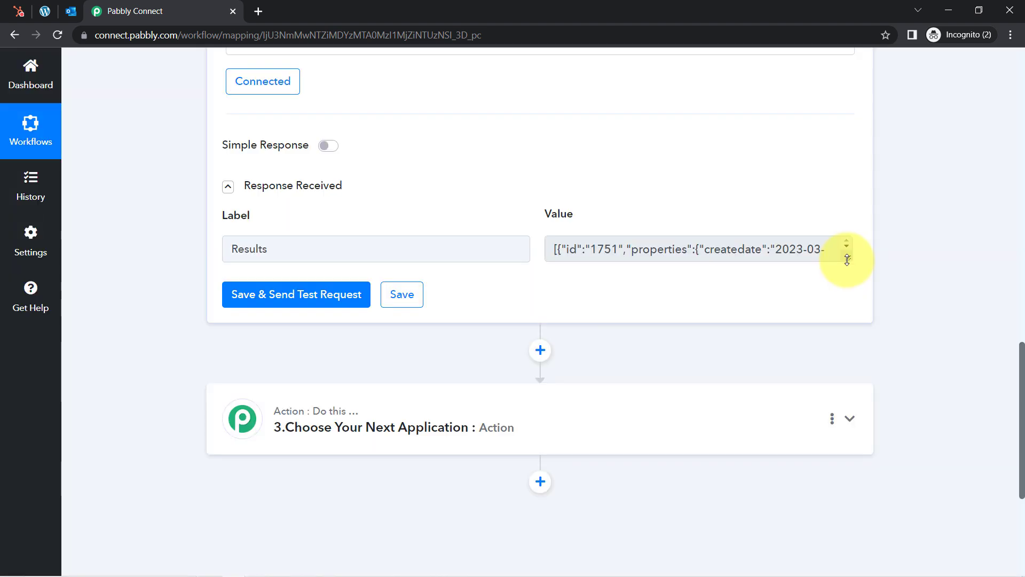
{"action": "left_click_drag", "start_coordinate": [850, 260], "coordinate": [835, 484]}
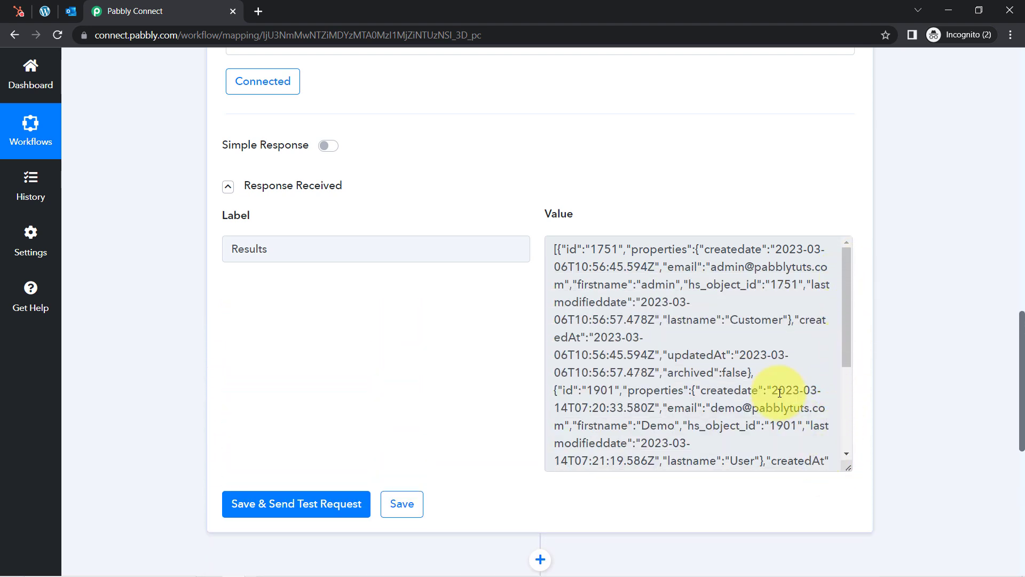
Read the first contact's JSON: id, create date, email, hs_object_id 1751, last name Customer, timestamps
{"action": "left_click_drag", "start_coordinate": [598, 249], "coordinate": [622, 249]}
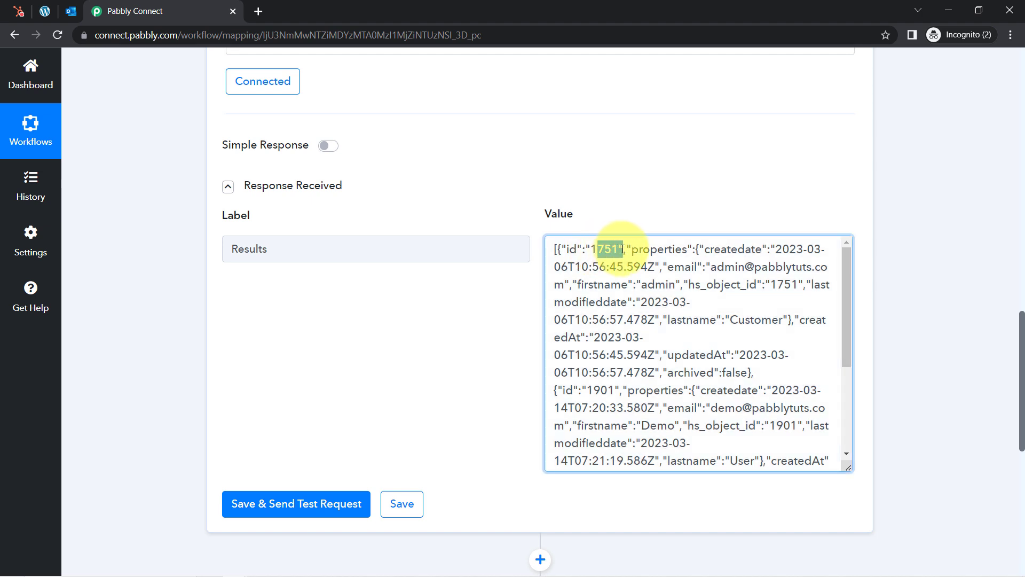
{"action": "left_click_drag", "start_coordinate": [788, 247], "coordinate": [624, 268]}
{"action": "left_click_drag", "start_coordinate": [725, 269], "coordinate": [803, 269]}
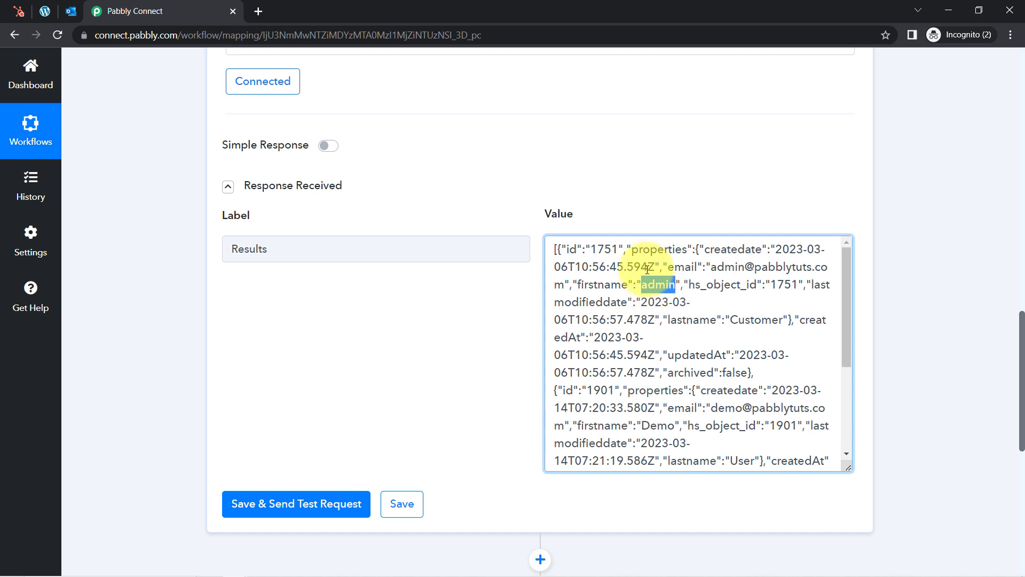
{"action": "double_click", "coordinate": [791, 287]}
{"action": "left_click_drag", "start_coordinate": [656, 302], "coordinate": [624, 320]}
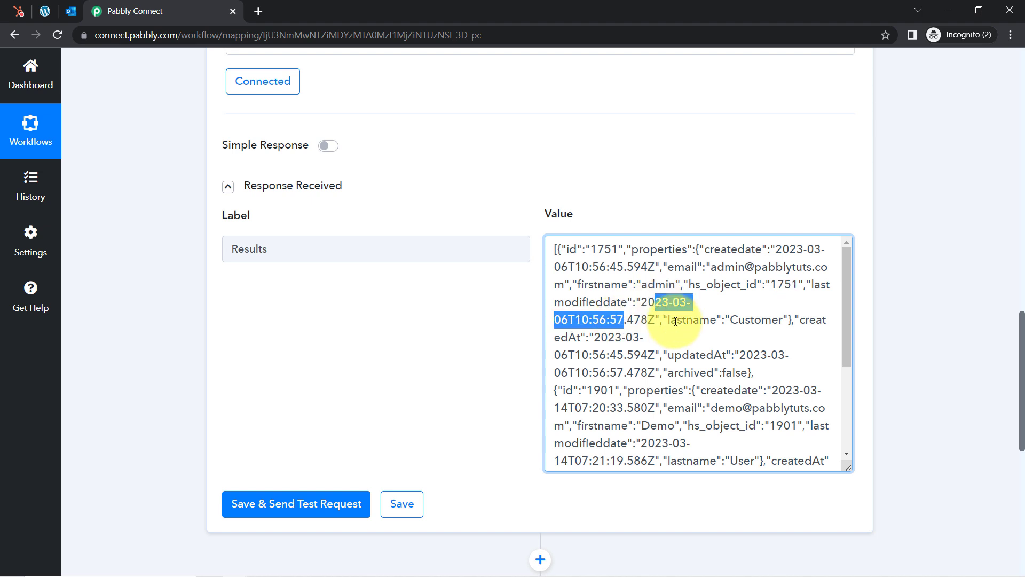
{"action": "left_click_drag", "start_coordinate": [740, 327], "coordinate": [769, 326]}
{"action": "left_click_drag", "start_coordinate": [597, 337], "coordinate": [635, 388]}
{"action": "left_click", "coordinate": [742, 353]}
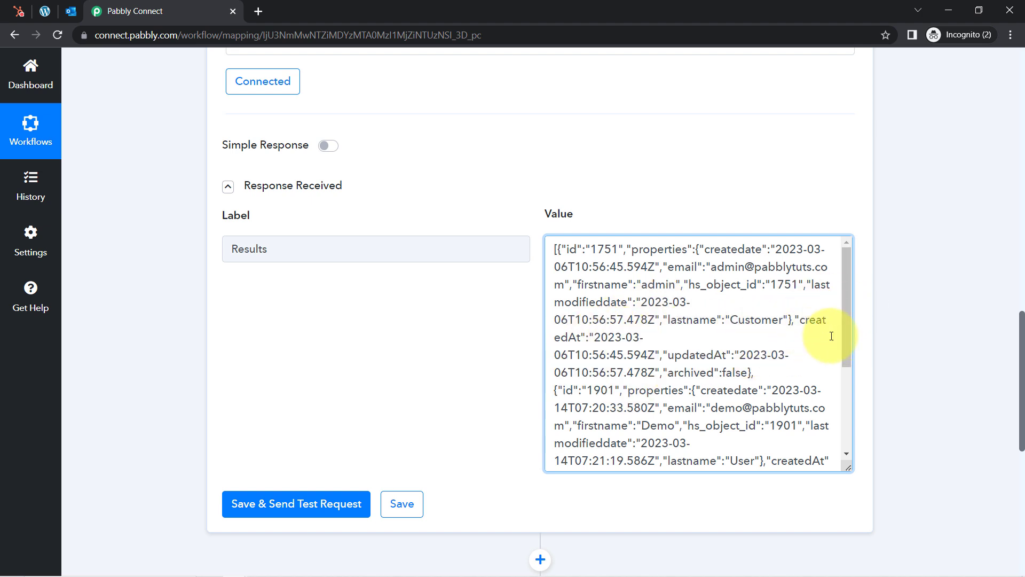
{"action": "left_click_drag", "start_coordinate": [848, 470], "coordinate": [847, 342]}
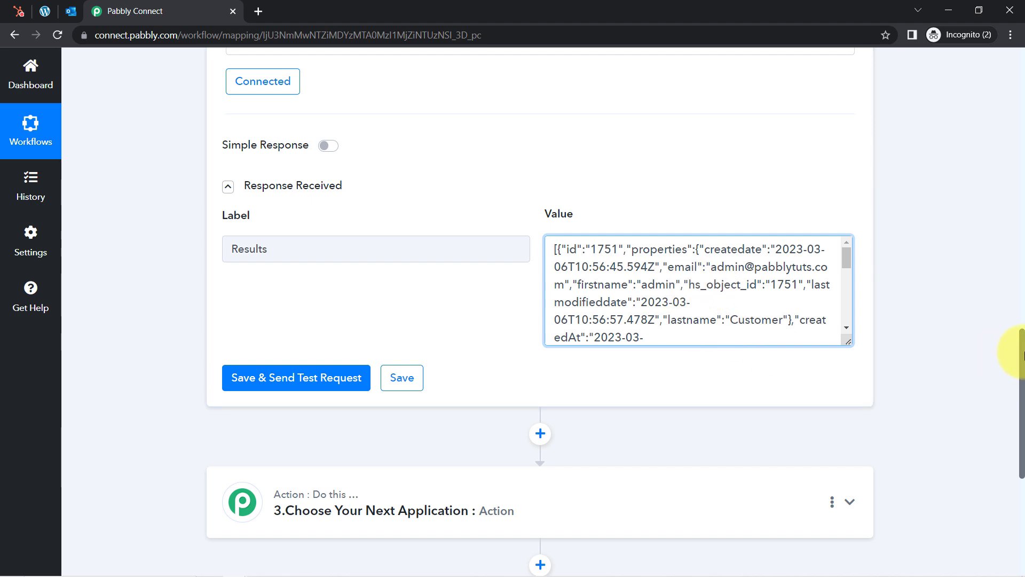
{"action": "left_click_drag", "start_coordinate": [1021, 352], "coordinate": [1020, 411]}
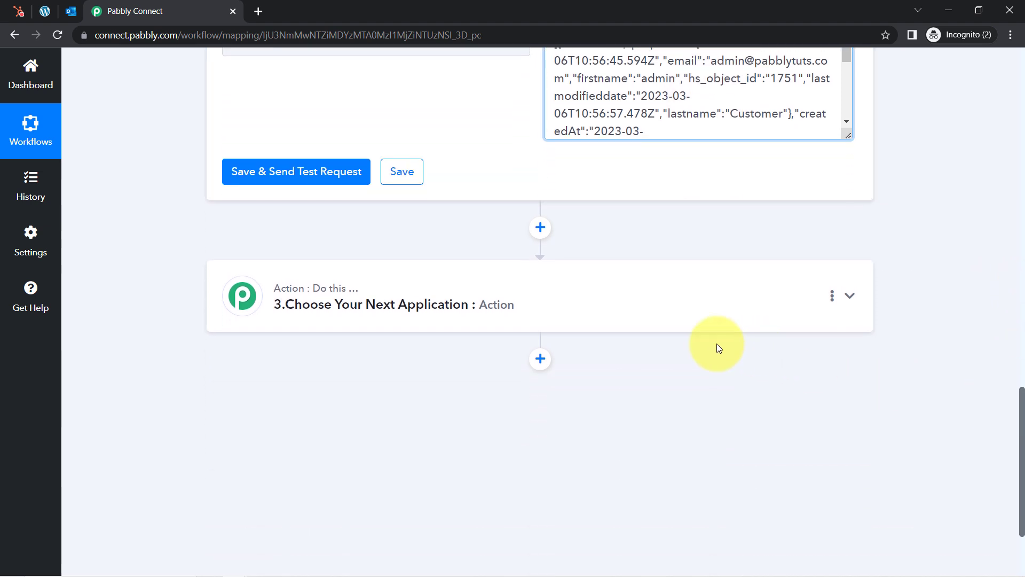
Choose Iterator as step 3's app, found by searching 'iter'
{"action": "left_click", "coordinate": [362, 303]}
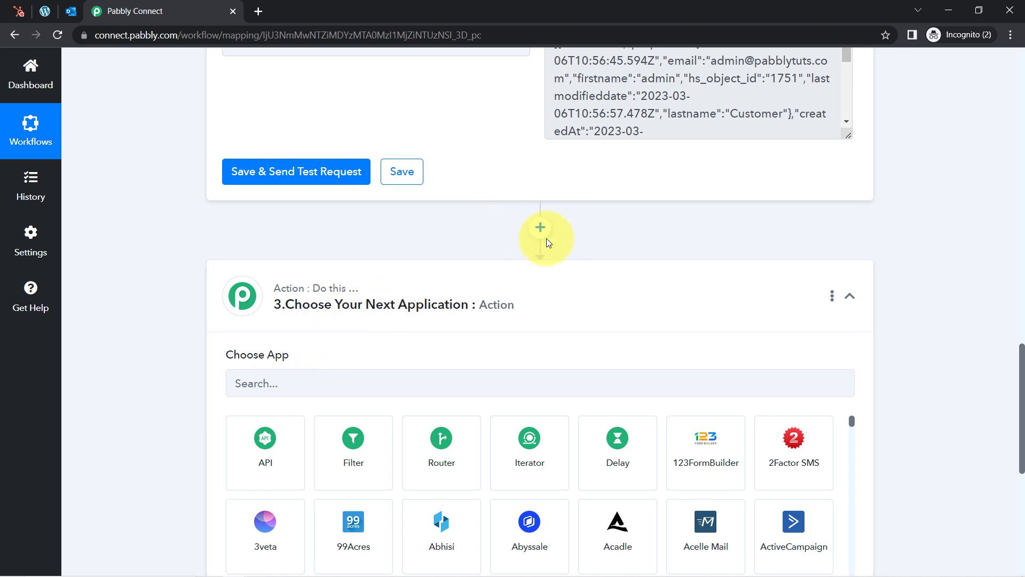
{"action": "left_click", "coordinate": [256, 383]}
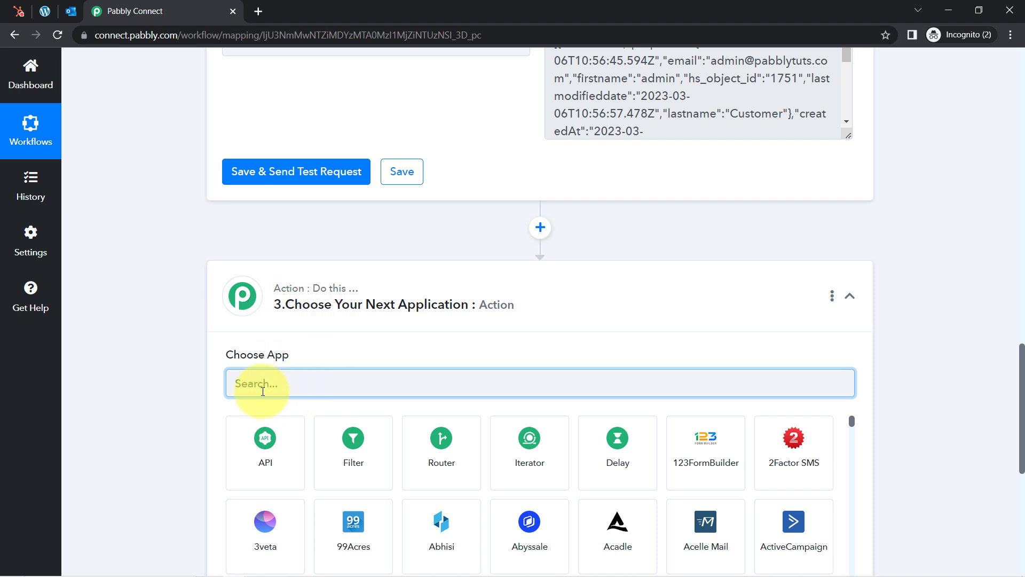
{"action": "type", "text": "iter"}
{"action": "left_click", "coordinate": [266, 438]}
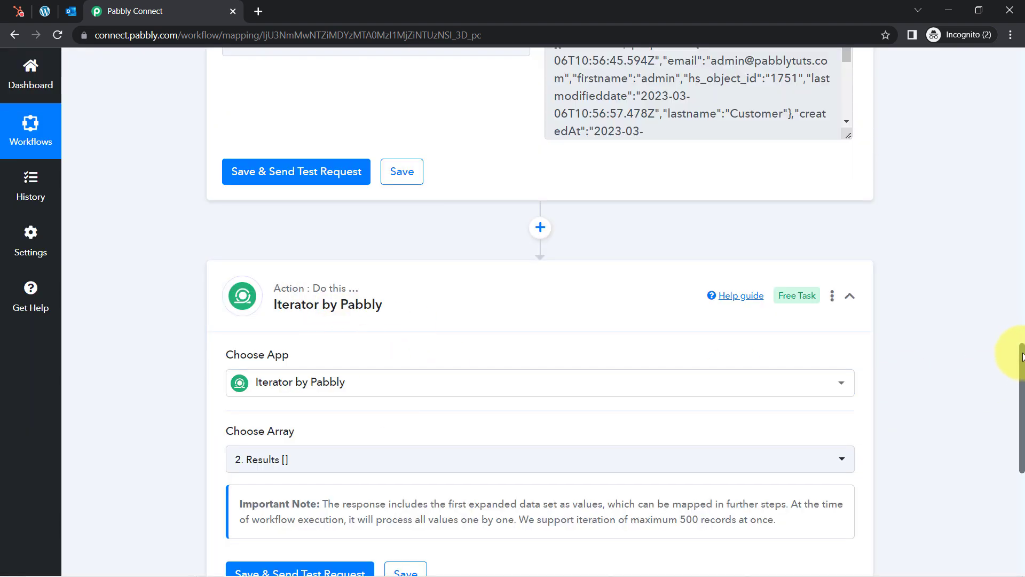
Check the Iterator's Array setting, leaving it on the HubSpot Results array
{"action": "left_click_drag", "start_coordinate": [1023, 357], "coordinate": [1023, 375]}
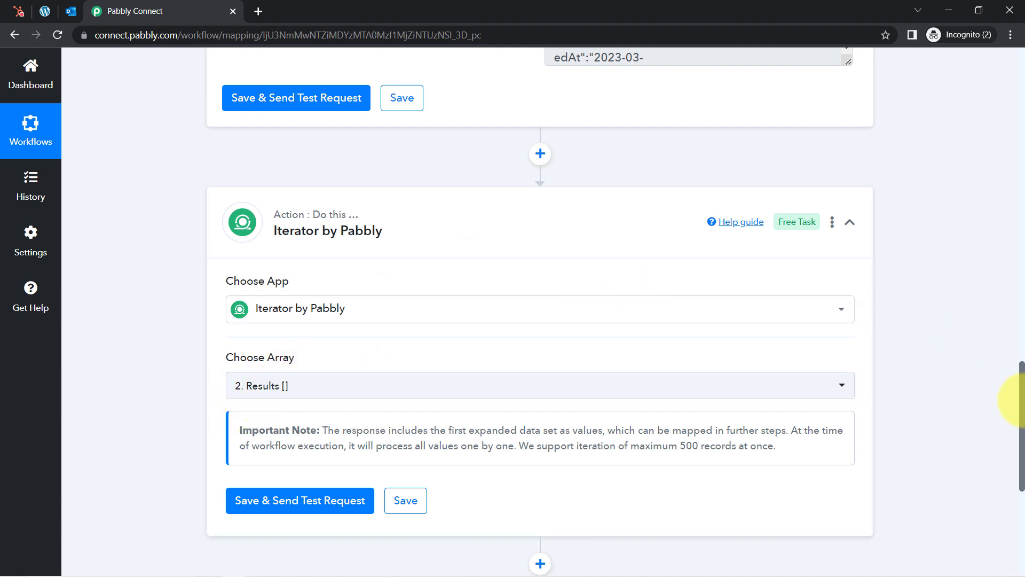
{"action": "left_click_drag", "start_coordinate": [1022, 405], "coordinate": [1021, 364]}
{"action": "double_click", "coordinate": [219, 124]}
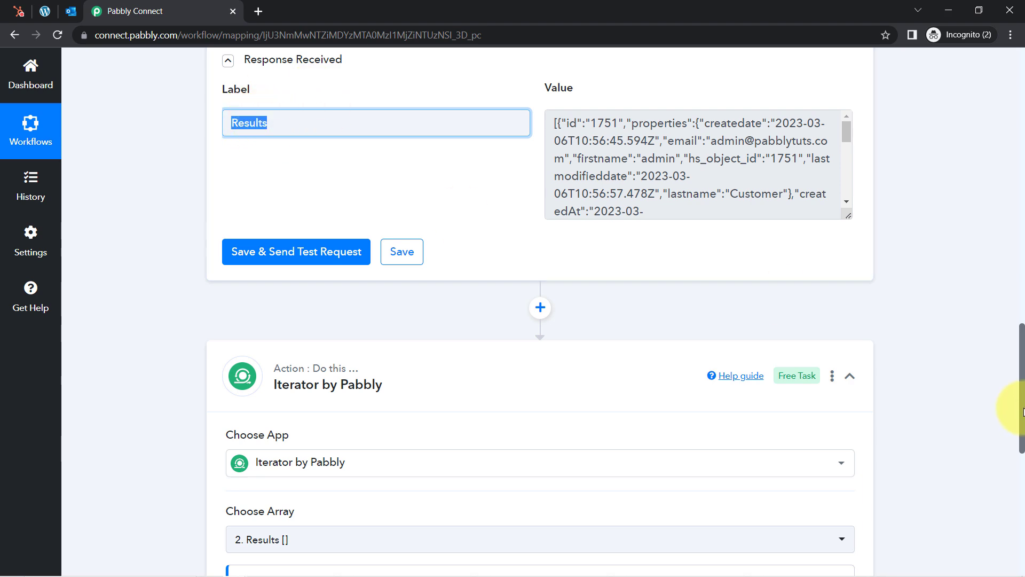
{"action": "left_click_drag", "start_coordinate": [1021, 409], "coordinate": [1021, 327]}
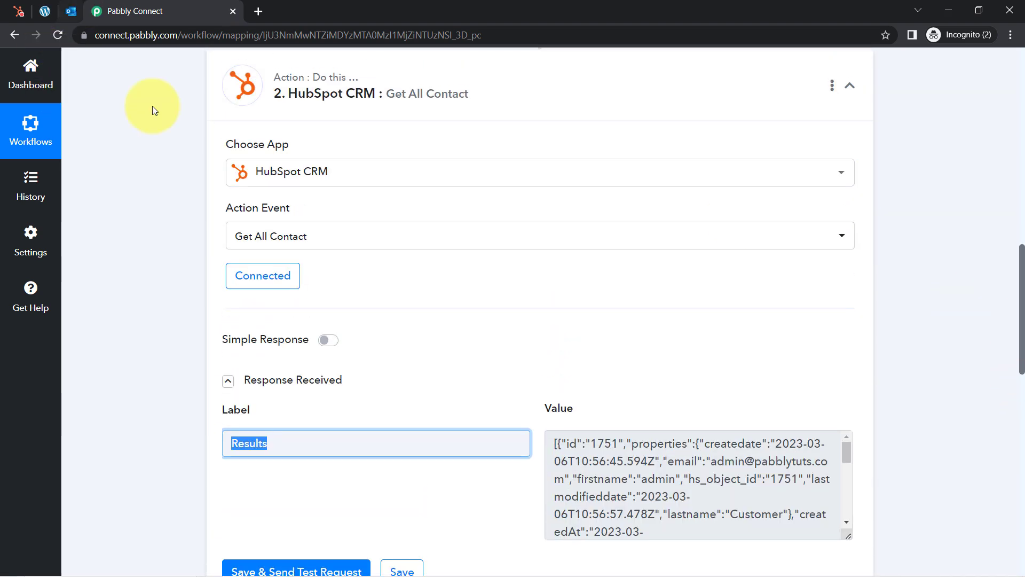
{"action": "left_click_drag", "start_coordinate": [1020, 292], "coordinate": [1021, 480]}
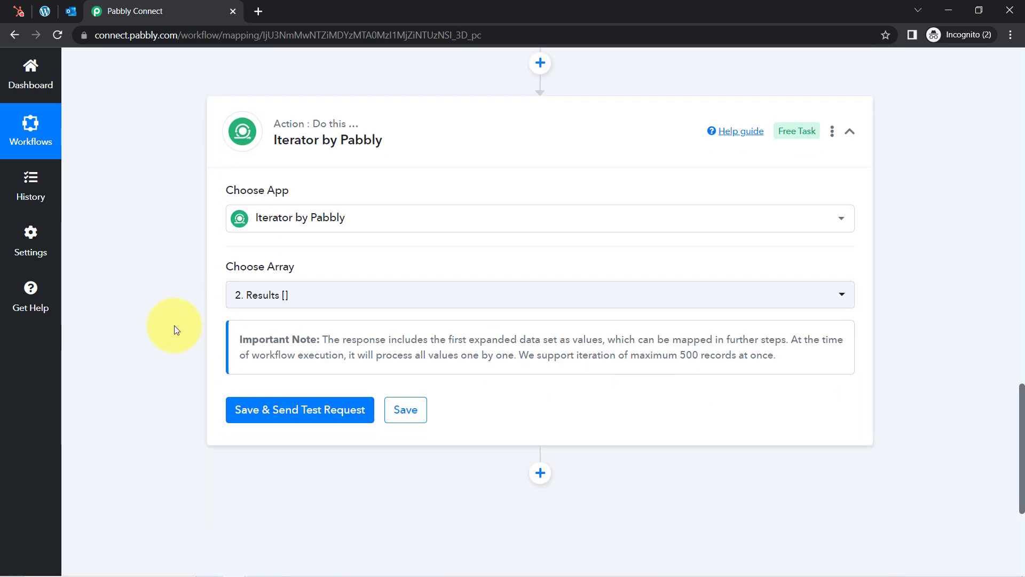
{"action": "left_click", "coordinate": [303, 293]}
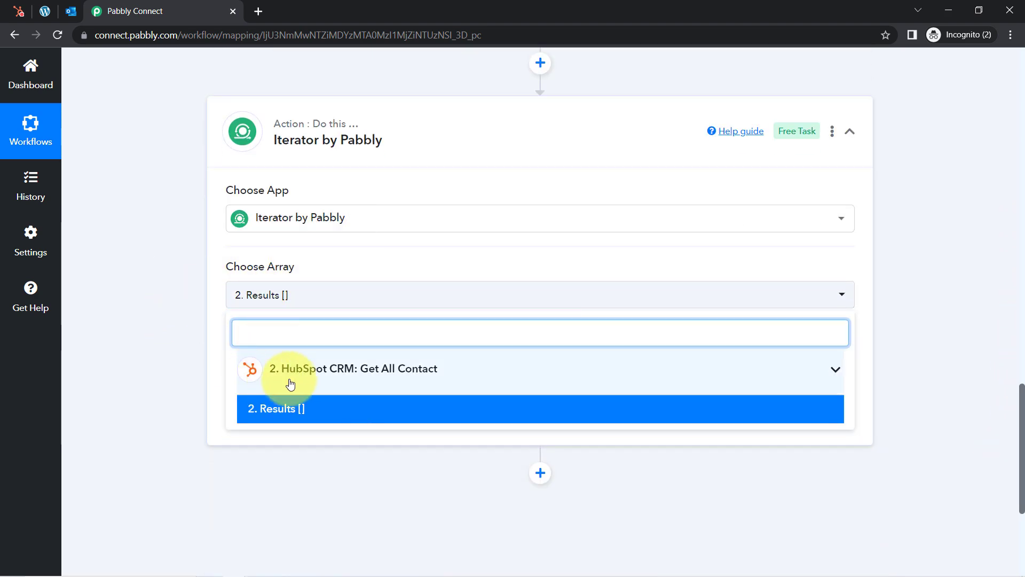
{"action": "left_click", "coordinate": [149, 380]}
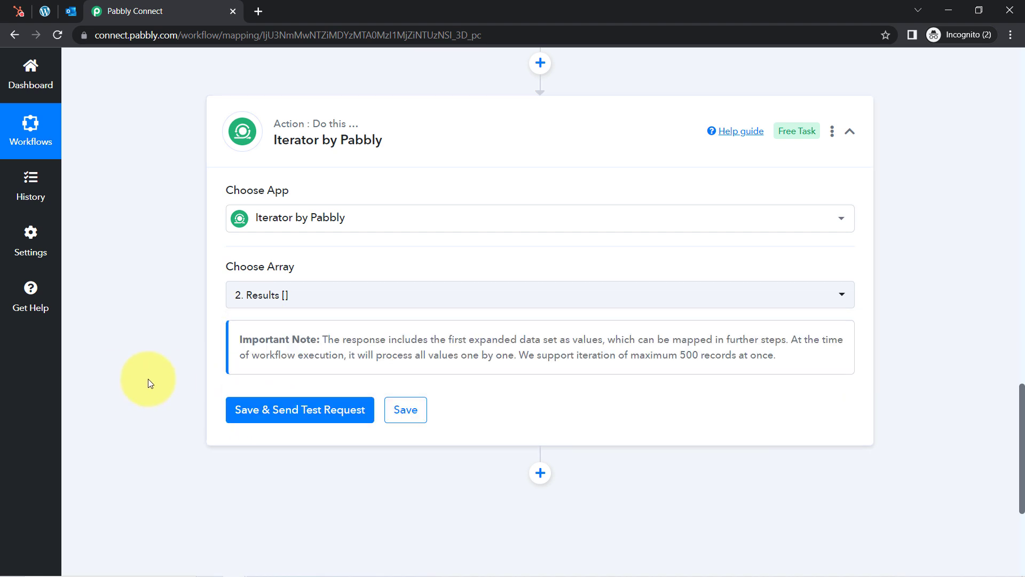
{"action": "left_click_drag", "start_coordinate": [267, 267], "coordinate": [293, 267]}
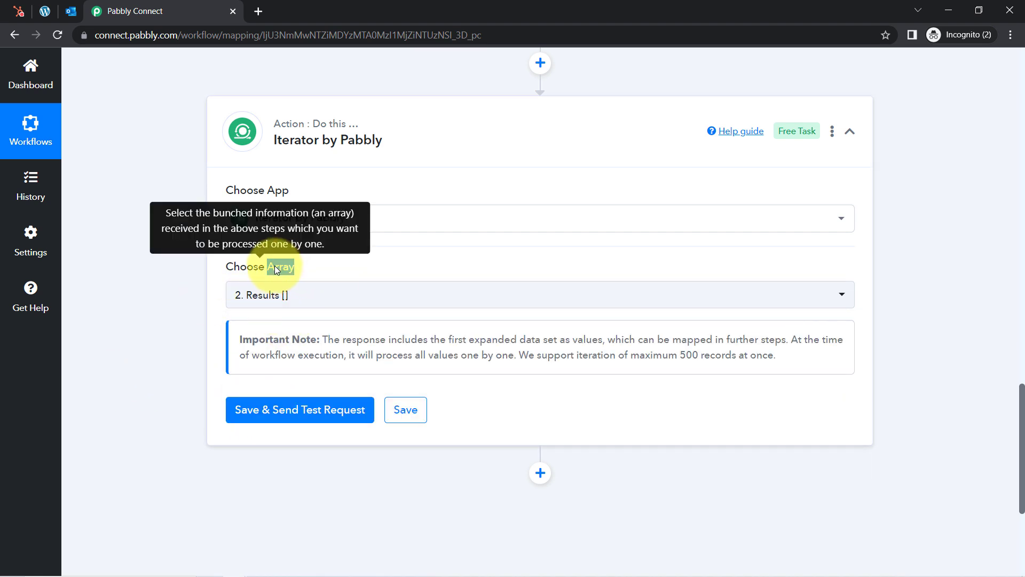
{"action": "left_click", "coordinate": [166, 345]}
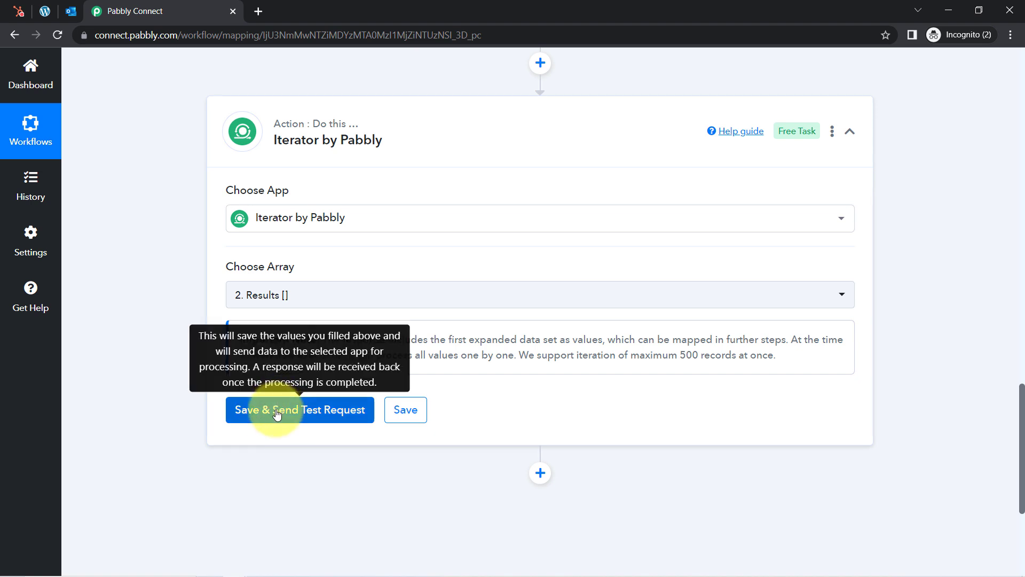
Test the Iterator step and review the returned Id 1751, Createdate, Email and Firstname admin
{"action": "left_click", "coordinate": [275, 416]}
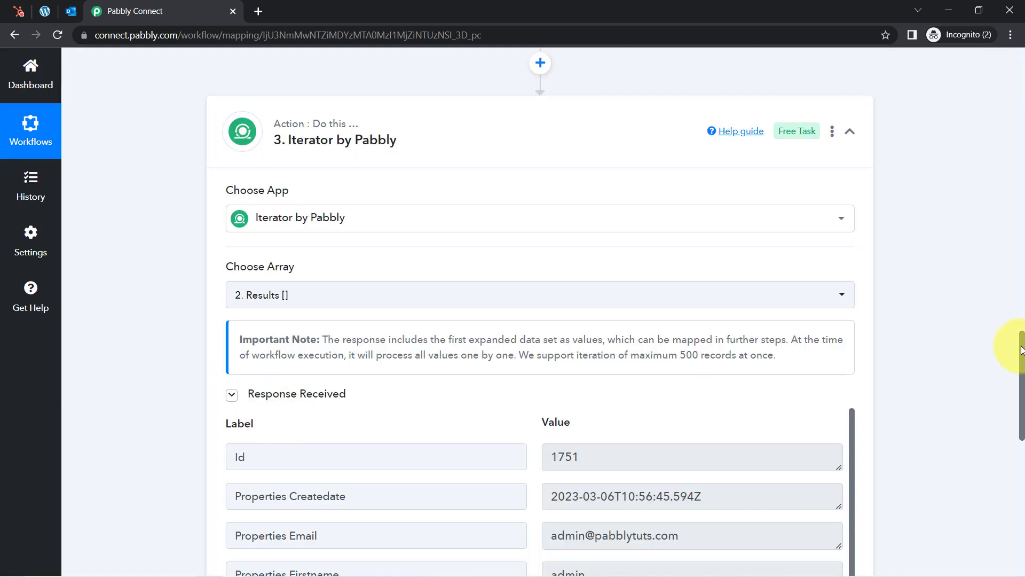
{"action": "left_click_drag", "start_coordinate": [1022, 350], "coordinate": [1021, 413]}
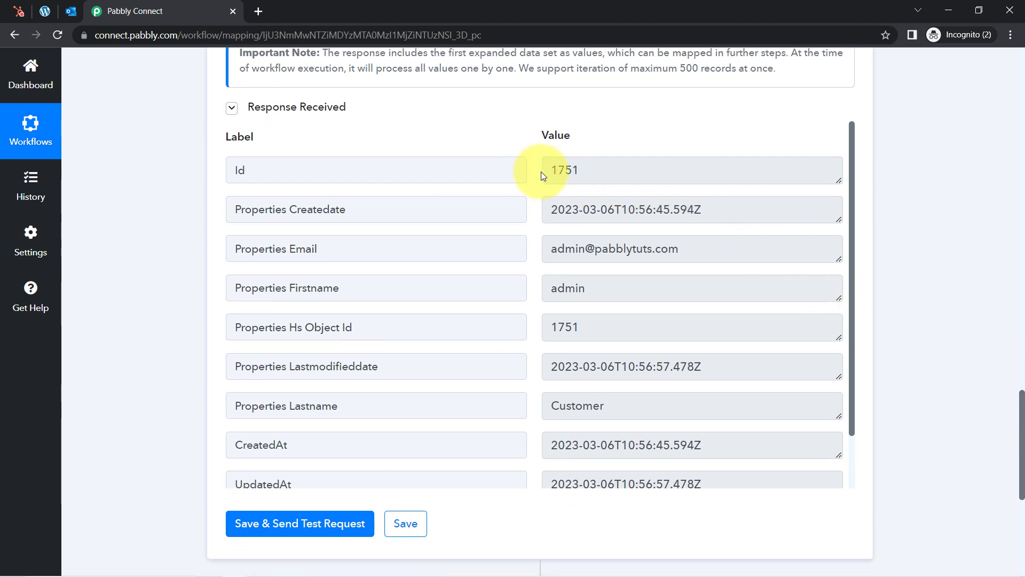
{"action": "left_click", "coordinate": [575, 169]}
{"action": "left_click_drag", "start_coordinate": [575, 169], "coordinate": [540, 165]}
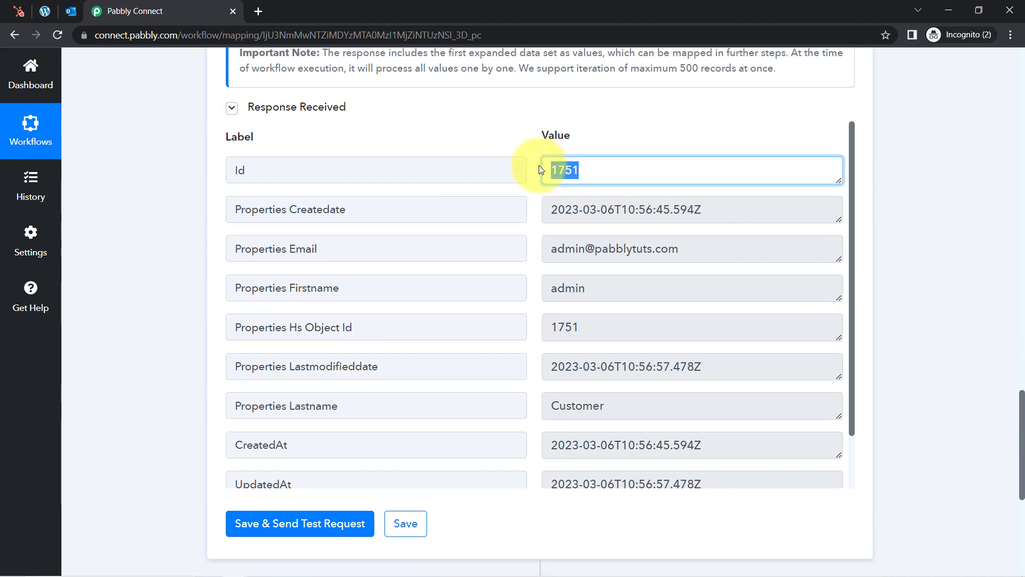
{"action": "left_click", "coordinate": [661, 209]}
{"action": "left_click_drag", "start_coordinate": [658, 209], "coordinate": [589, 211]}
{"action": "left_click_drag", "start_coordinate": [656, 246], "coordinate": [615, 249]}
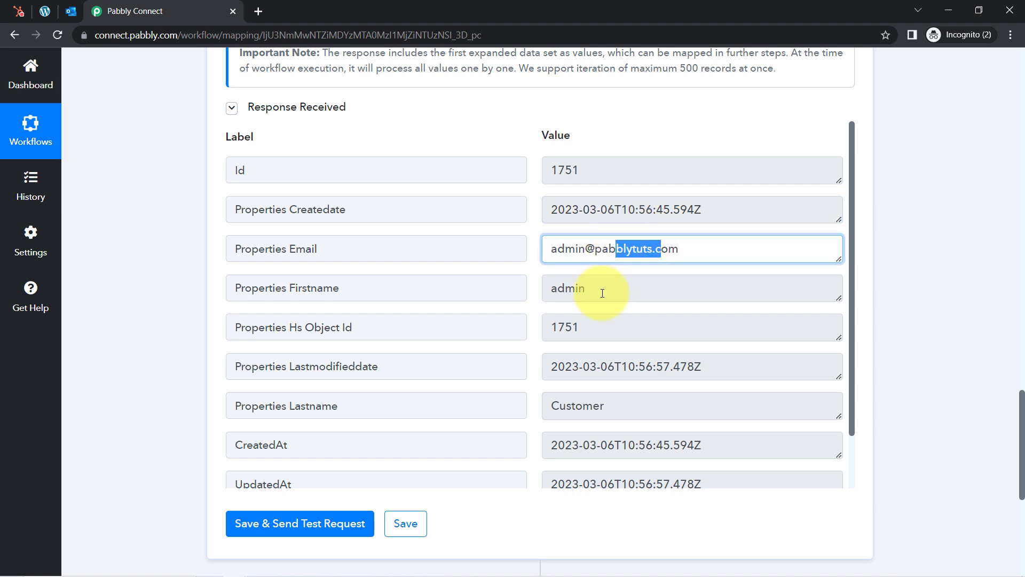
{"action": "left_click_drag", "start_coordinate": [594, 291], "coordinate": [551, 297]}
{"action": "left_click_drag", "start_coordinate": [851, 229], "coordinate": [829, 331]}
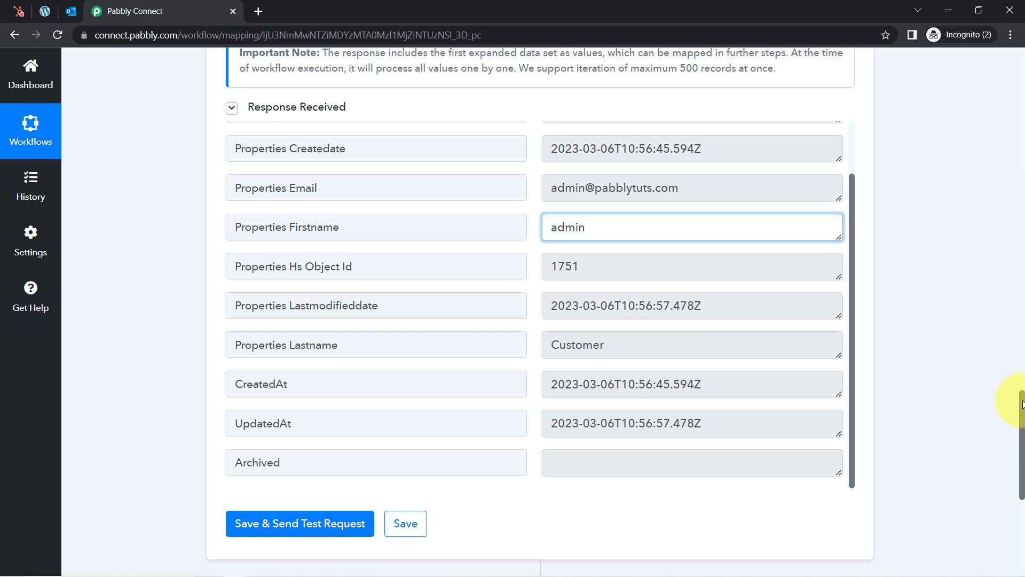
{"action": "left_click_drag", "start_coordinate": [1023, 403], "coordinate": [1022, 406]}
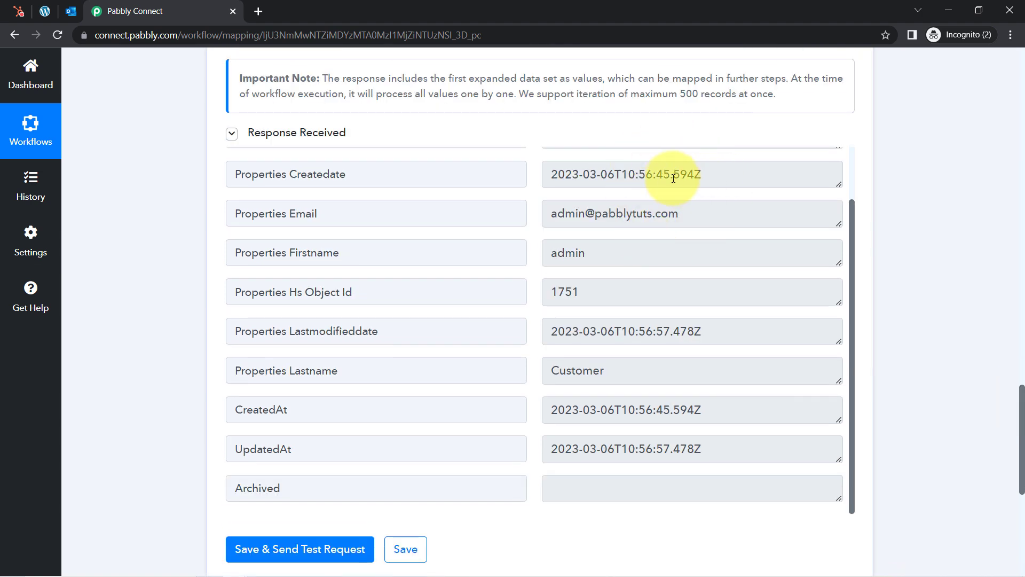
Examine the full Properties Createdate label and value, including its time-zone ending
{"action": "left_click_drag", "start_coordinate": [677, 212], "coordinate": [521, 219]}
{"action": "triple_click", "coordinate": [668, 173]}
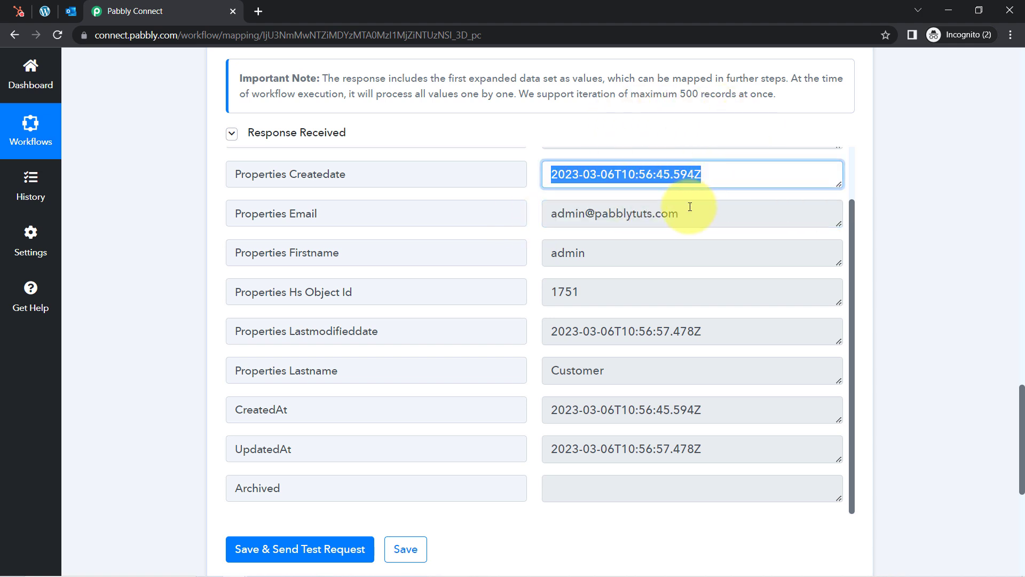
{"action": "left_click_drag", "start_coordinate": [716, 172], "coordinate": [394, 158]}
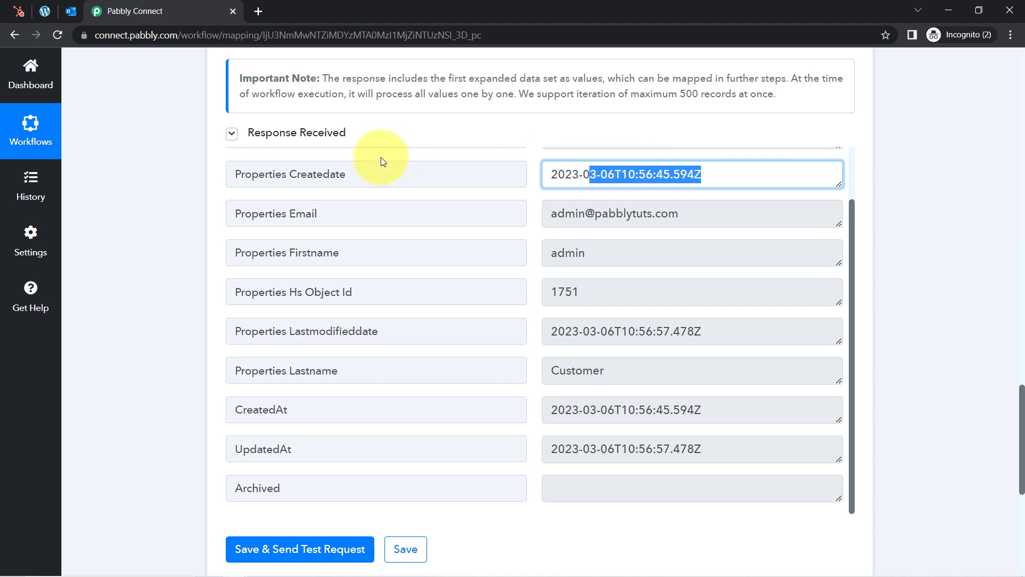
{"action": "triple_click", "coordinate": [355, 169]}
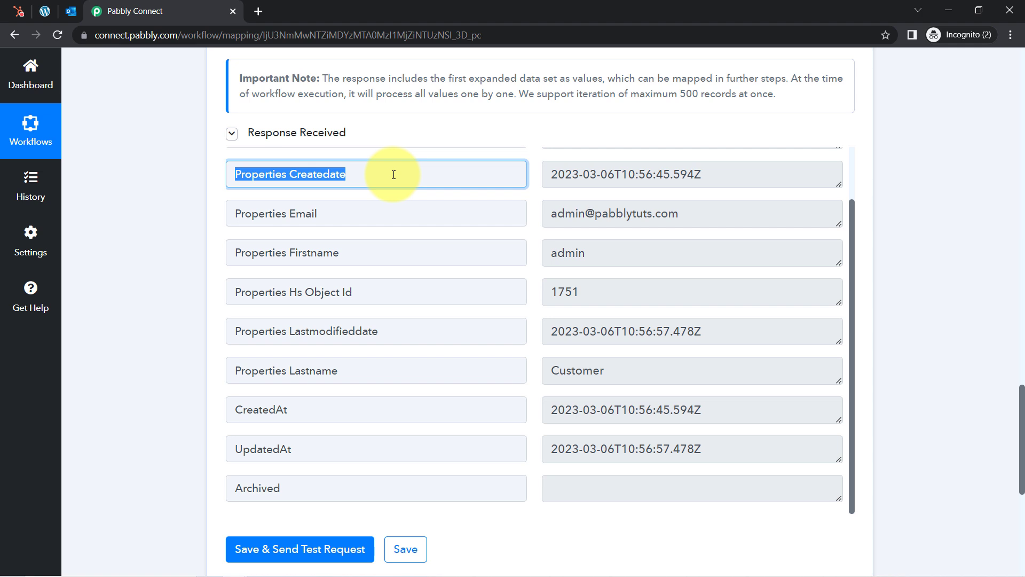
{"action": "left_click_drag", "start_coordinate": [657, 177], "coordinate": [595, 173]}
{"action": "triple_click", "coordinate": [627, 173]}
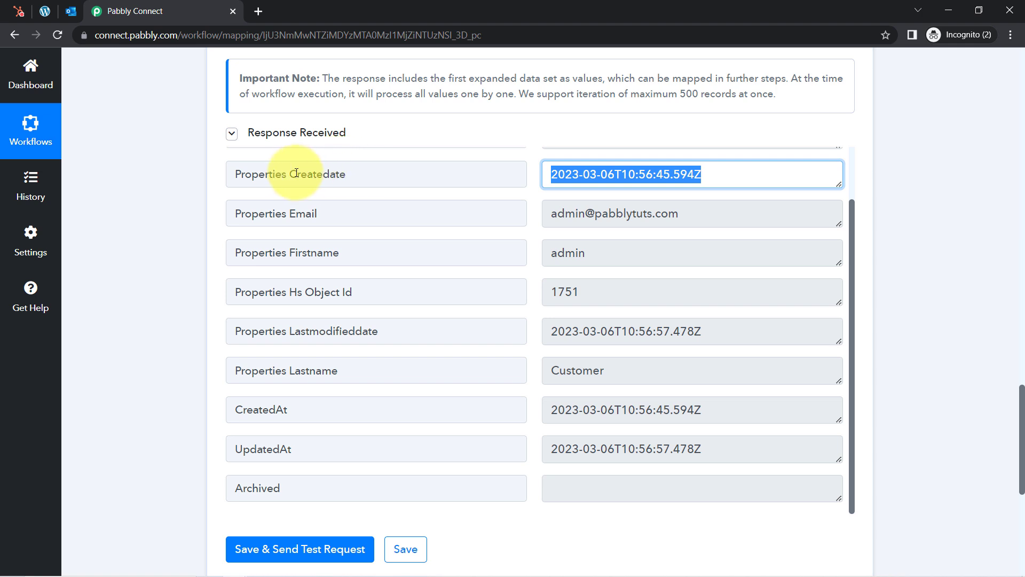
{"action": "left_click_drag", "start_coordinate": [297, 174], "coordinate": [387, 179]}
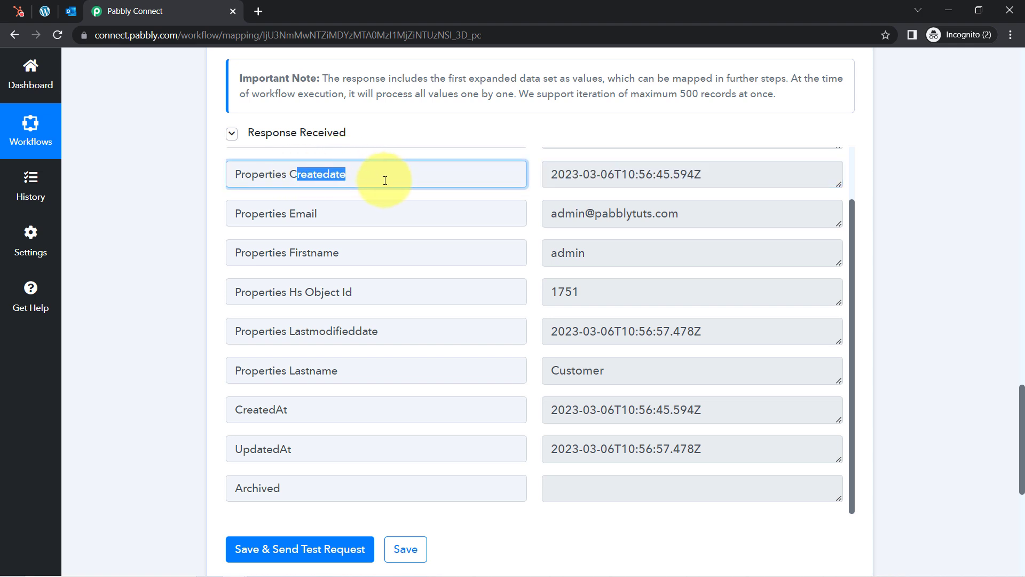
{"action": "left_click", "coordinate": [432, 147]}
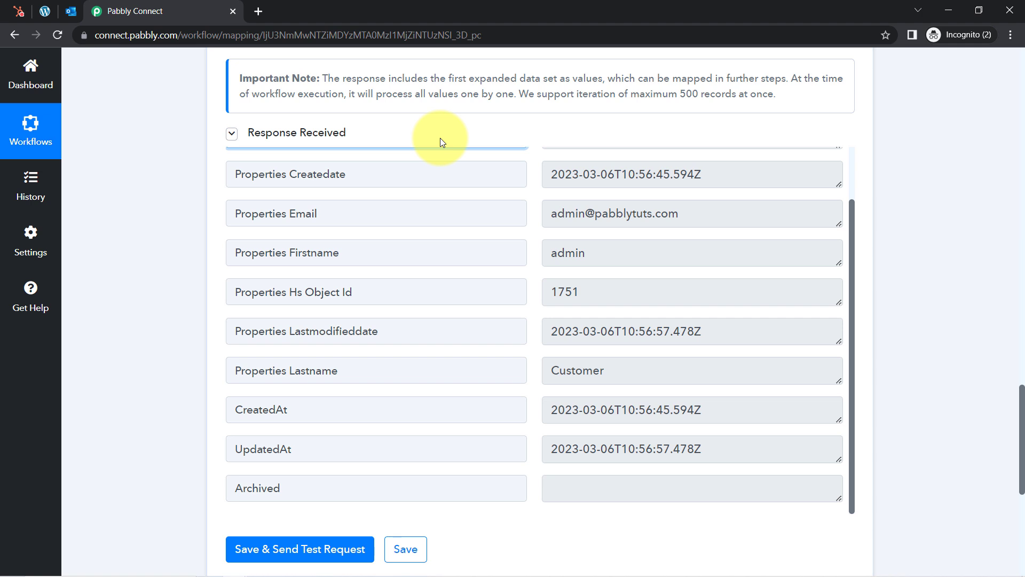
{"action": "left_click", "coordinate": [482, 122]}
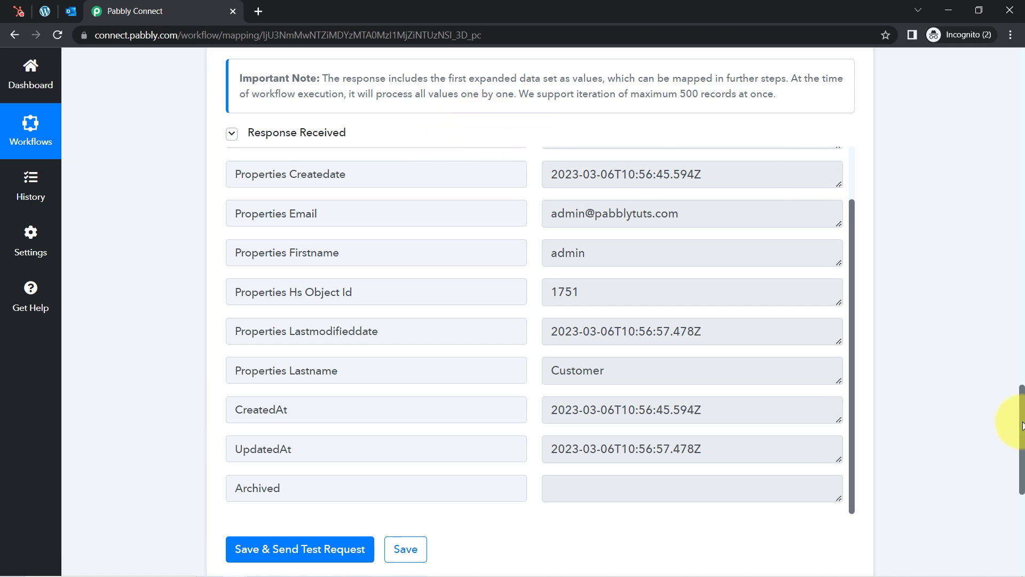
{"action": "scroll", "coordinate": [1021, 420], "scroll_direction": "down", "scroll_amount": 6}
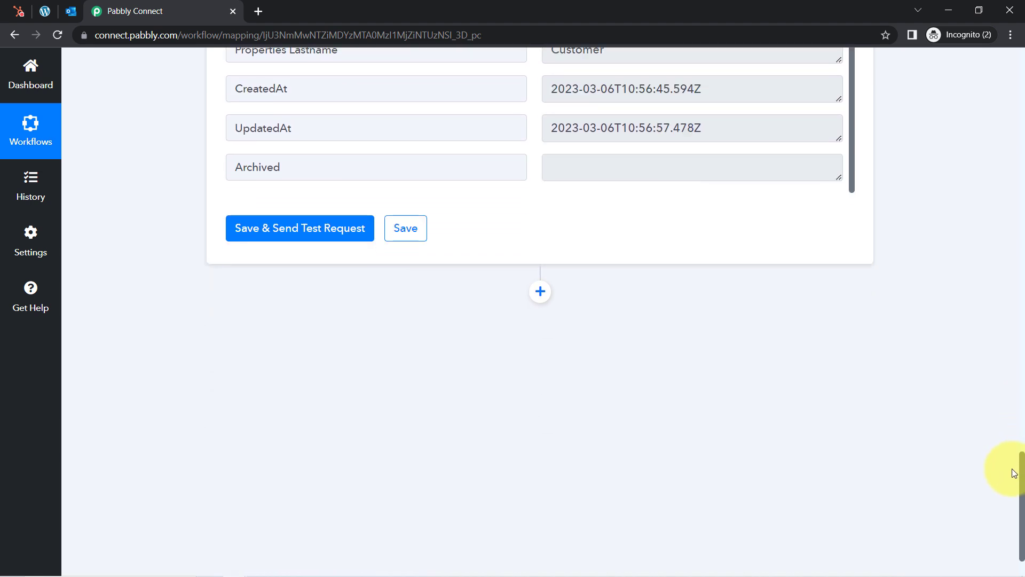
{"action": "scroll", "coordinate": [1014, 479], "scroll_direction": "down", "scroll_amount": 2}
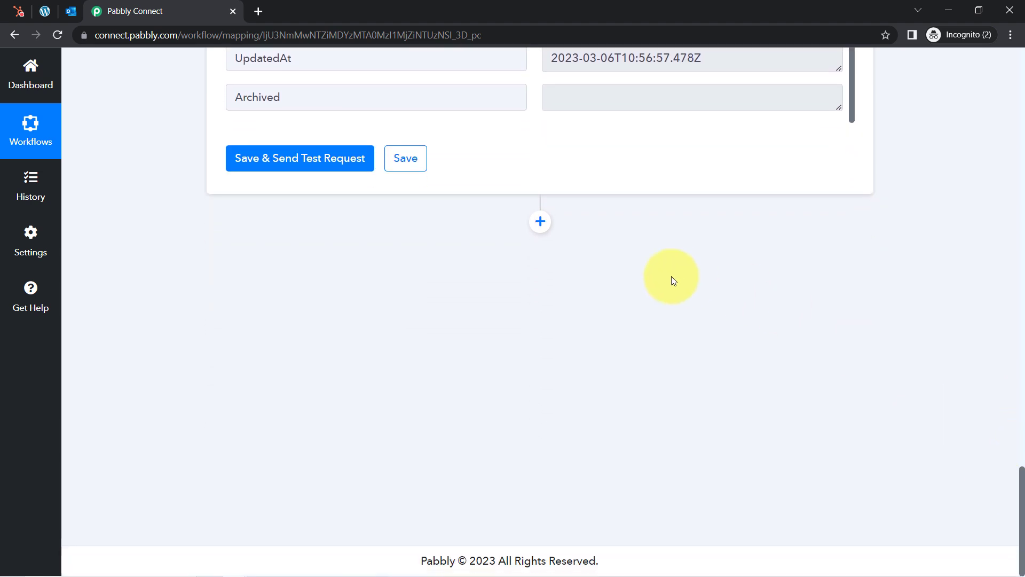
Add a Date/Time Formatter step after the Iterator with the Current Date event, and connect it
{"action": "left_click", "coordinate": [542, 221]}
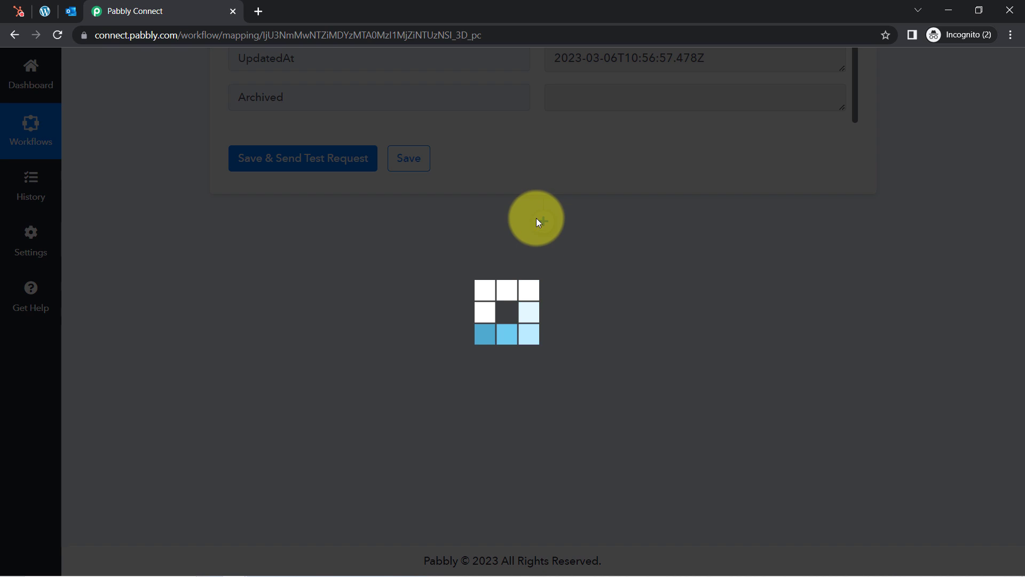
{"action": "left_click", "coordinate": [271, 377]}
{"action": "type", "text": "date"}
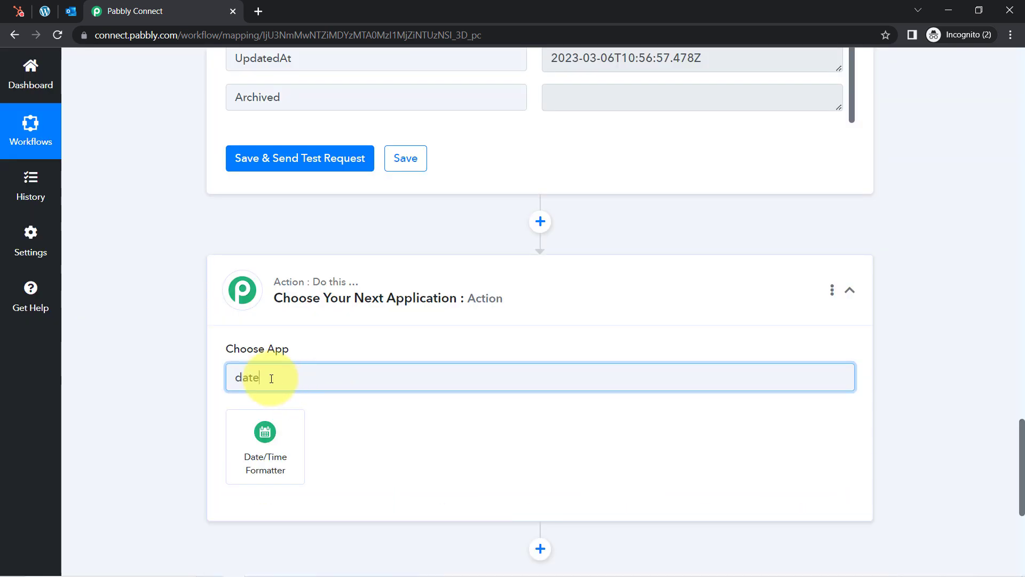
{"action": "left_click", "coordinate": [247, 451]}
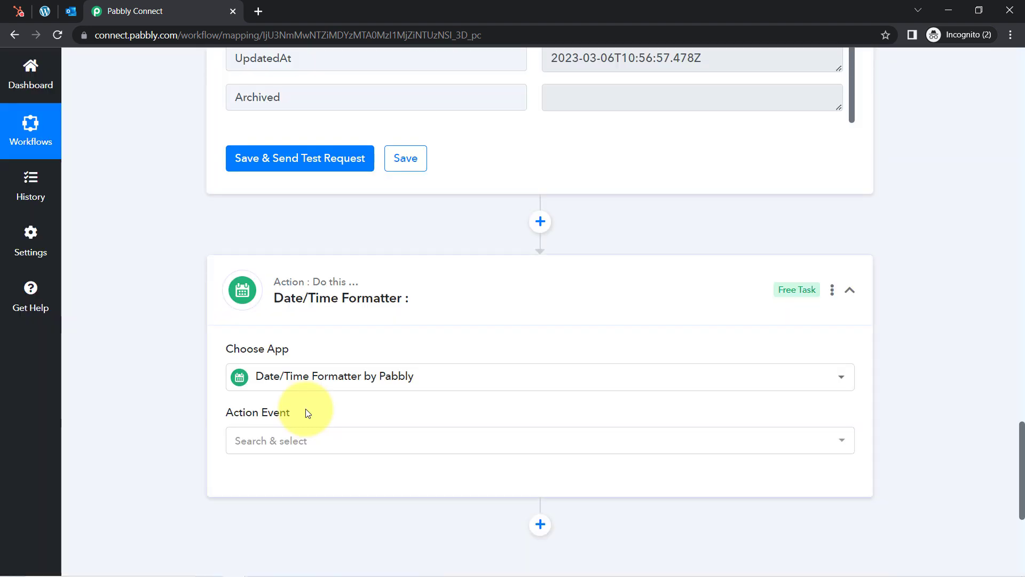
{"action": "left_click", "coordinate": [241, 444]}
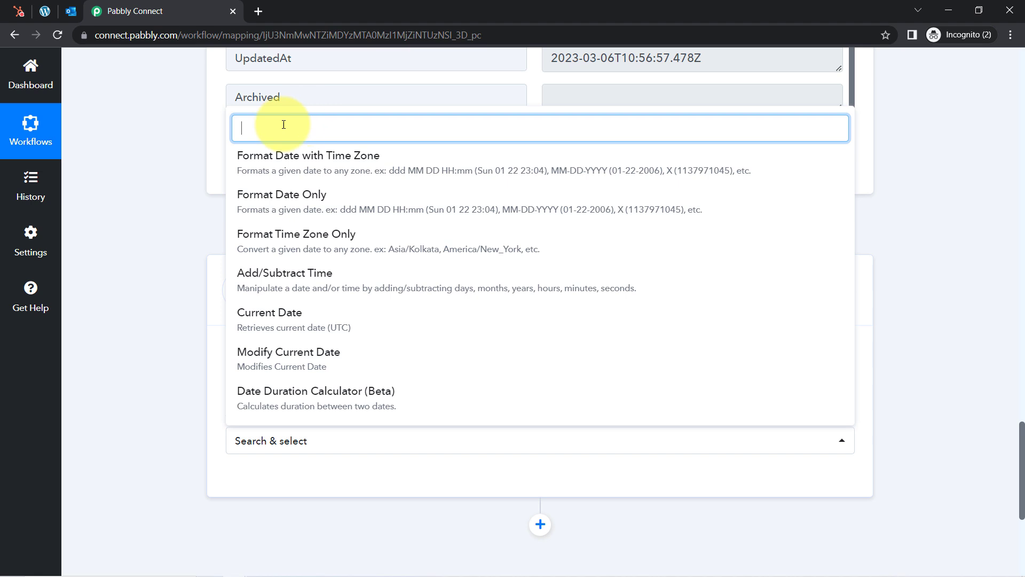
{"action": "type", "text": "cur"}
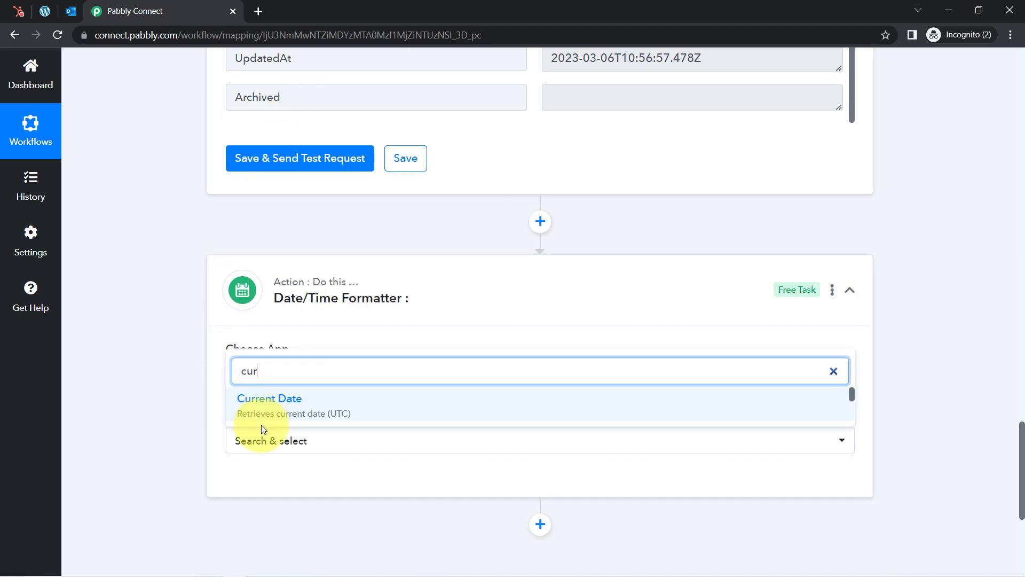
{"action": "left_click", "coordinate": [249, 414]}
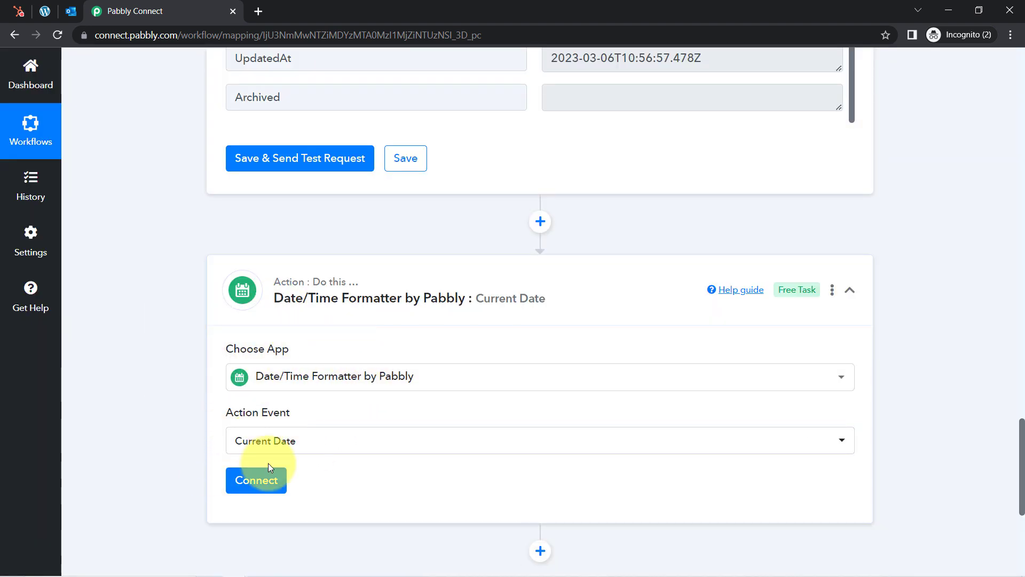
{"action": "left_click_drag", "start_coordinate": [239, 412], "coordinate": [292, 413]}
{"action": "left_click", "coordinate": [231, 484]}
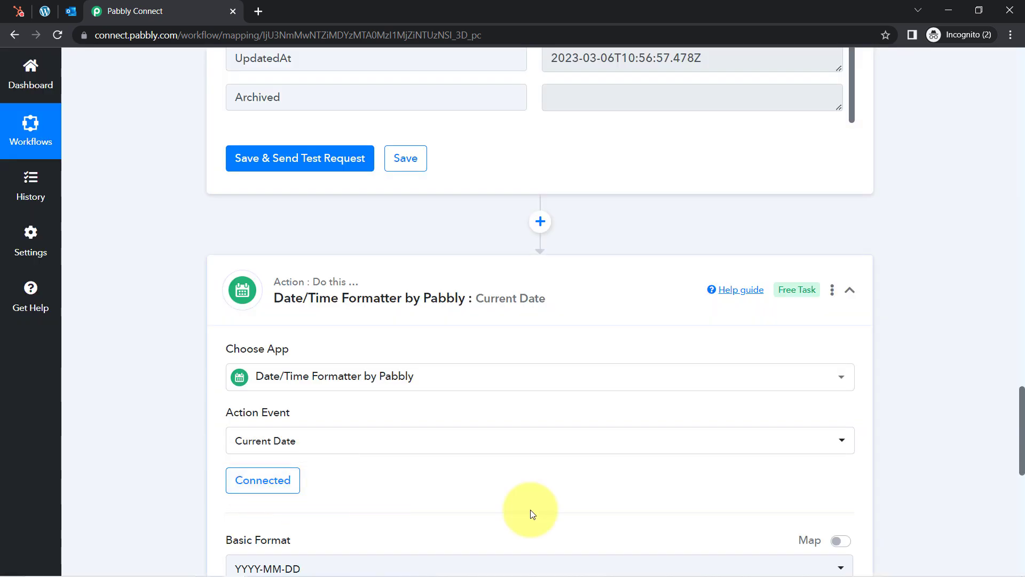
Compare the Basic Format setting against the contact's Createdate value format
{"action": "left_click_drag", "start_coordinate": [1023, 435], "coordinate": [1021, 487]}
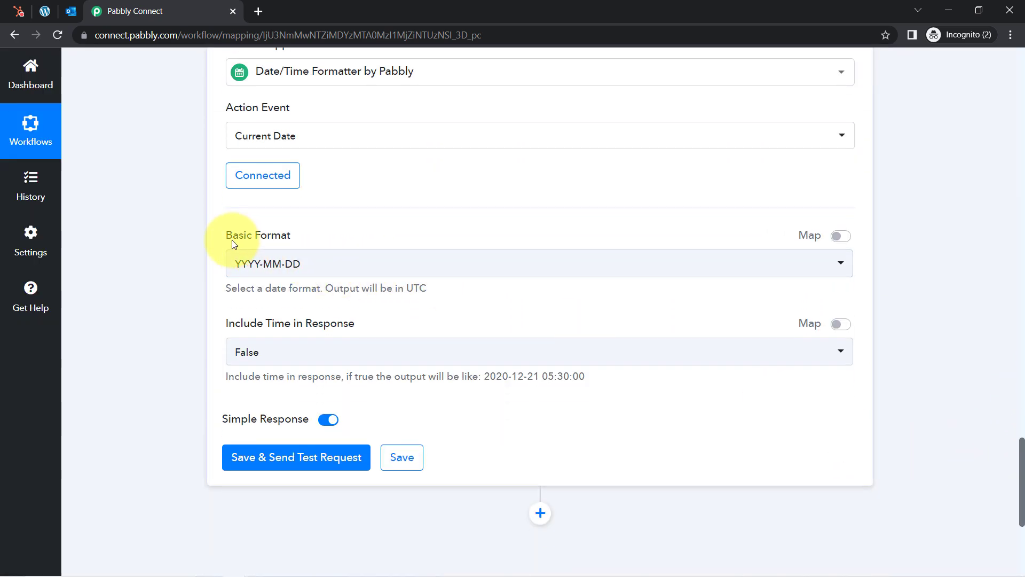
{"action": "left_click_drag", "start_coordinate": [270, 240], "coordinate": [287, 237]}
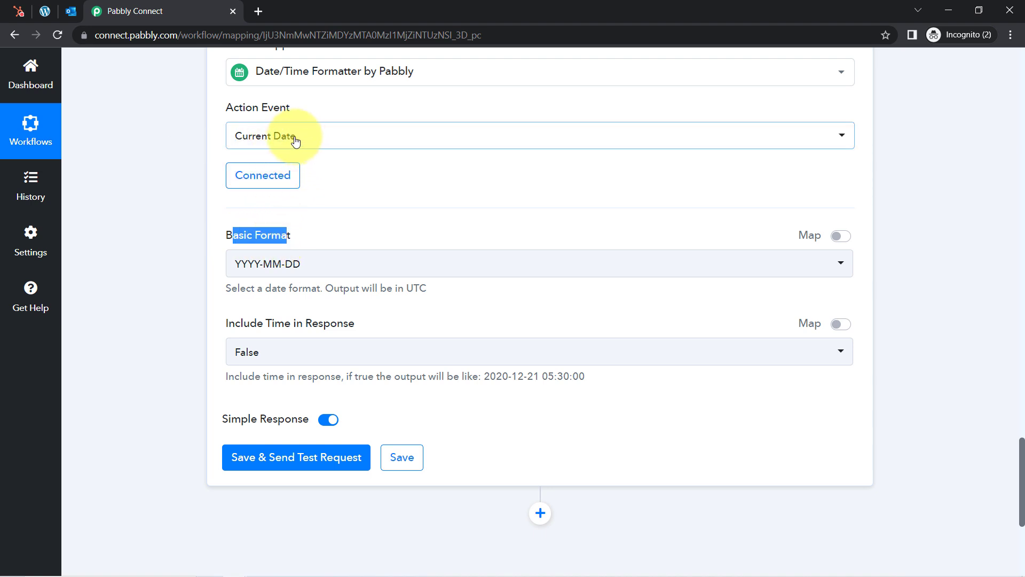
{"action": "left_click", "coordinate": [158, 200]}
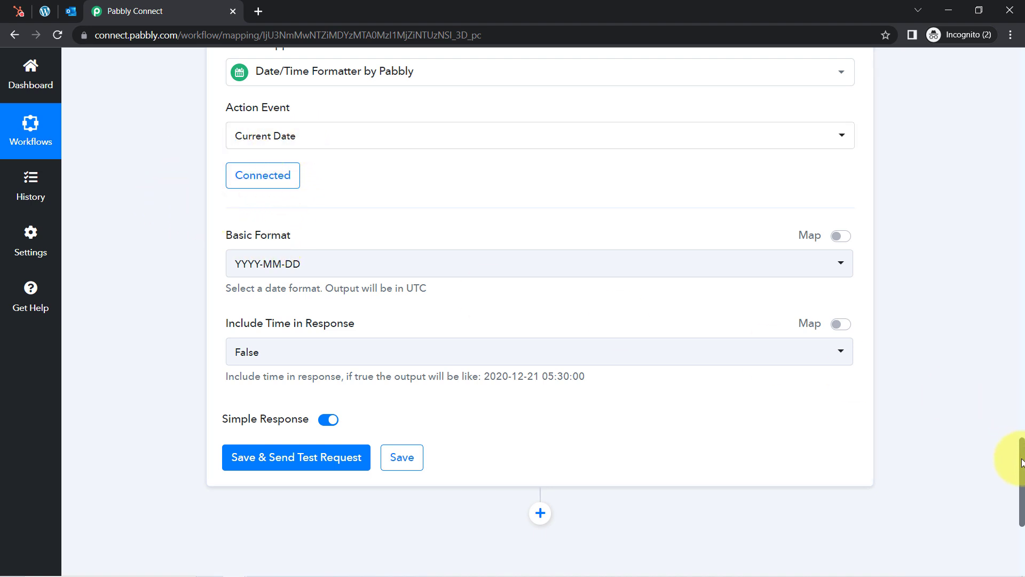
{"action": "left_click_drag", "start_coordinate": [1021, 462], "coordinate": [971, 342]}
{"action": "left_click_drag", "start_coordinate": [579, 198], "coordinate": [732, 197]}
{"action": "triple_click", "coordinate": [732, 197]}
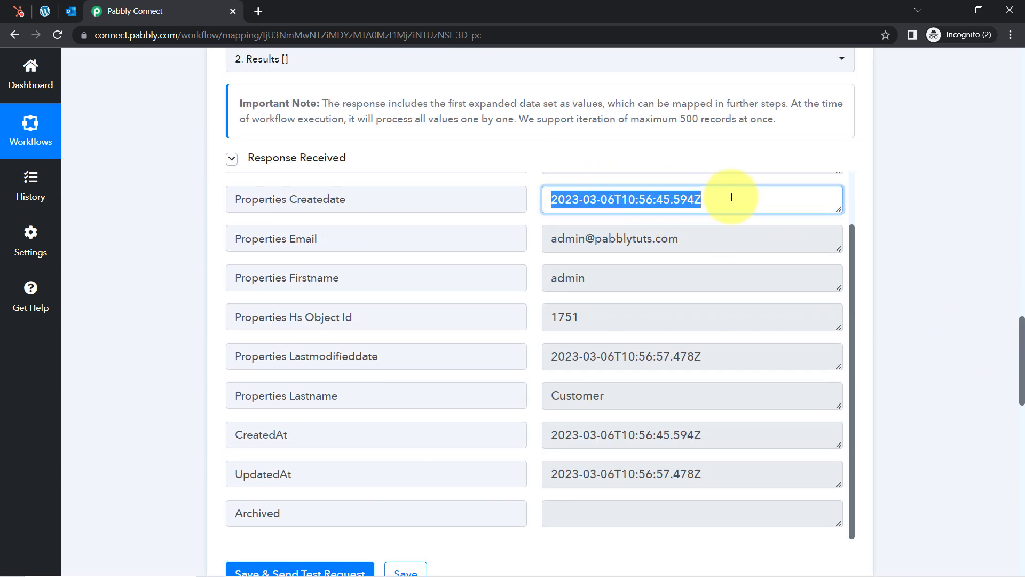
{"action": "left_click", "coordinate": [625, 192]}
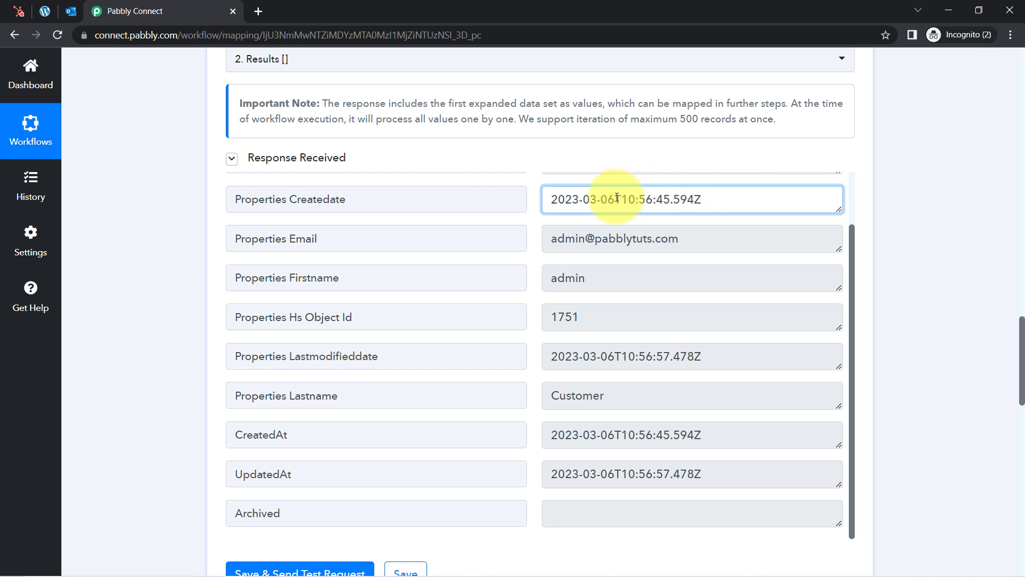
{"action": "left_click_drag", "start_coordinate": [721, 199], "coordinate": [694, 200]}
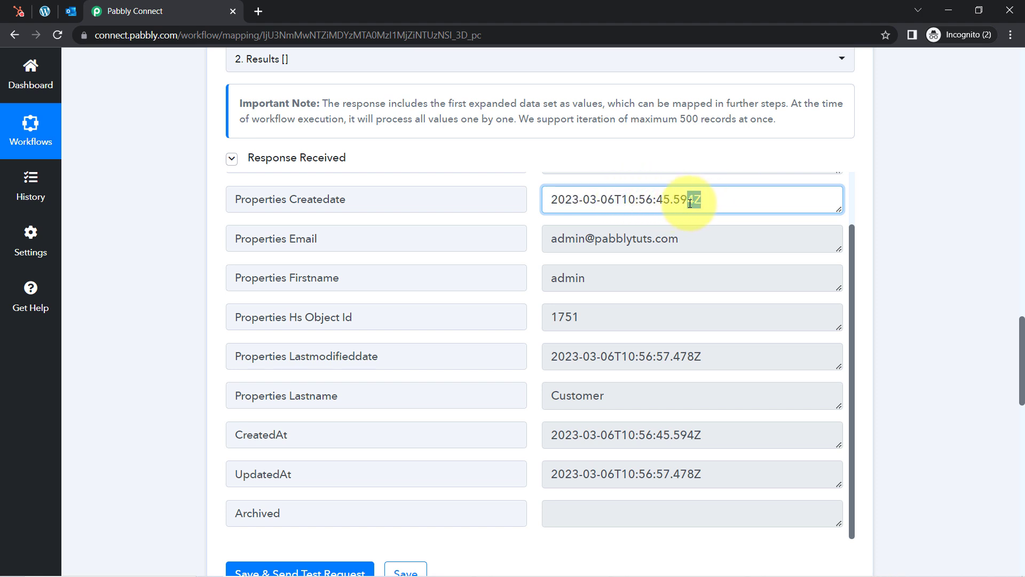
{"action": "left_click_drag", "start_coordinate": [1020, 346], "coordinate": [1017, 483]}
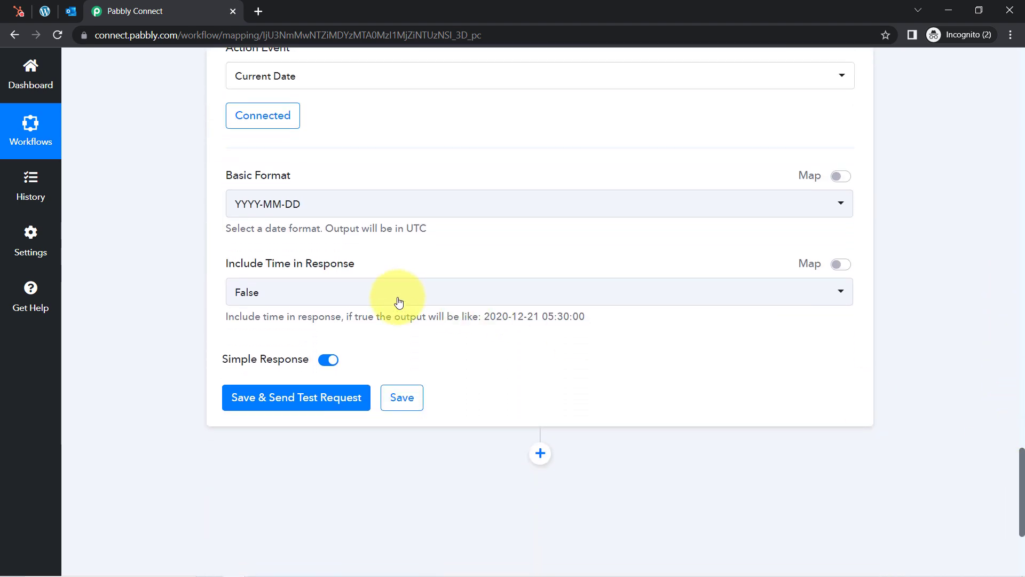
Set Basic Format to YYYY-MM-DDTHH:mm:ssZ to match the Createdate format
{"action": "left_click", "coordinate": [247, 202]}
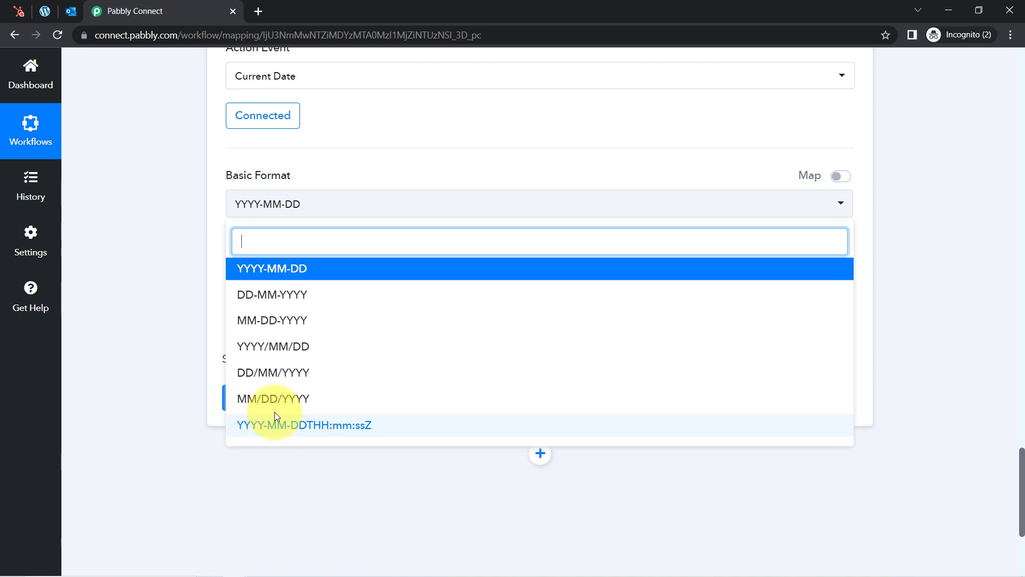
{"action": "left_click", "coordinate": [367, 431]}
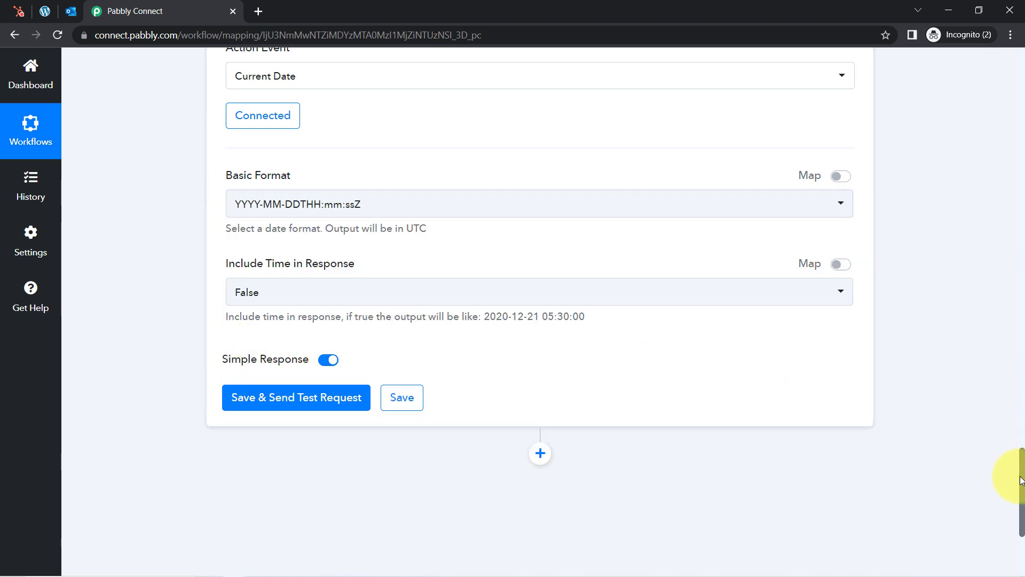
{"action": "scroll", "coordinate": [1021, 480], "scroll_direction": "up", "scroll_amount": 10}
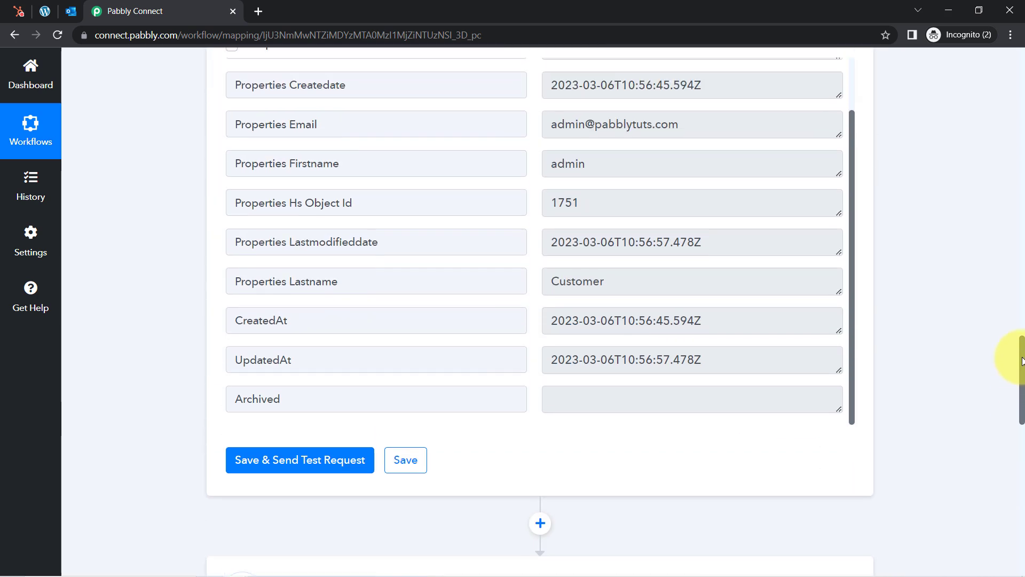
{"action": "left_click_drag", "start_coordinate": [566, 128], "coordinate": [728, 138]}
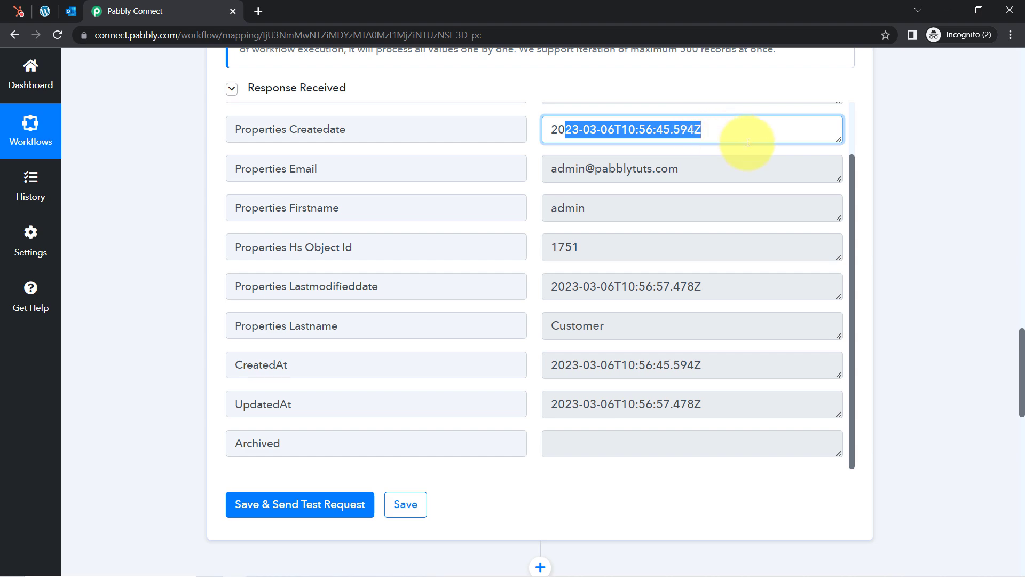
{"action": "left_click", "coordinate": [933, 251]}
{"action": "left_click_drag", "start_coordinate": [1022, 355], "coordinate": [1022, 495]}
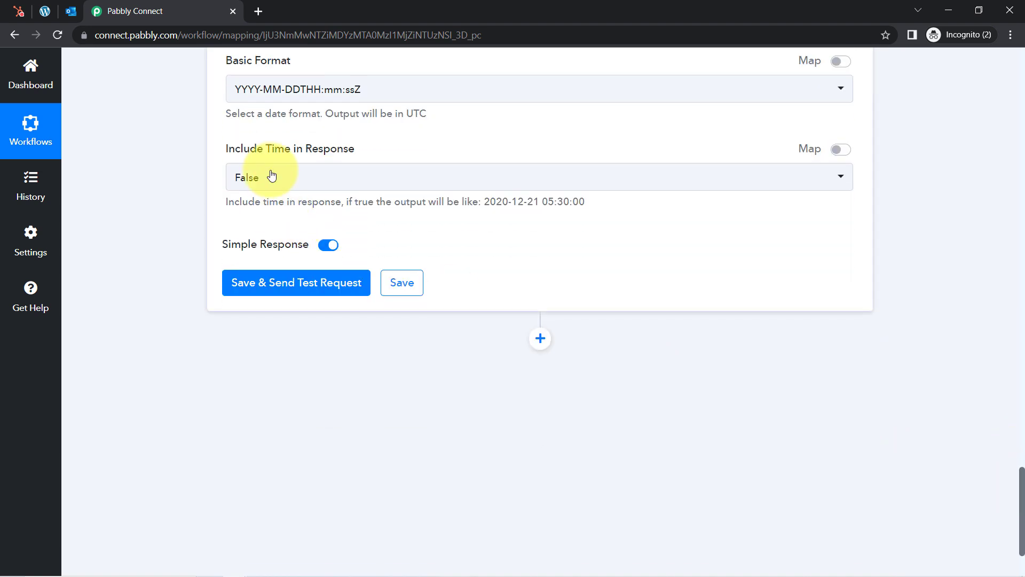
{"action": "left_click_drag", "start_coordinate": [229, 150], "coordinate": [328, 141]}
{"action": "left_click", "coordinate": [192, 193]}
Test the Current Date step and check the returned Datetime 2023-03-14T13:06:17+00:00
{"action": "left_click", "coordinate": [300, 282]}
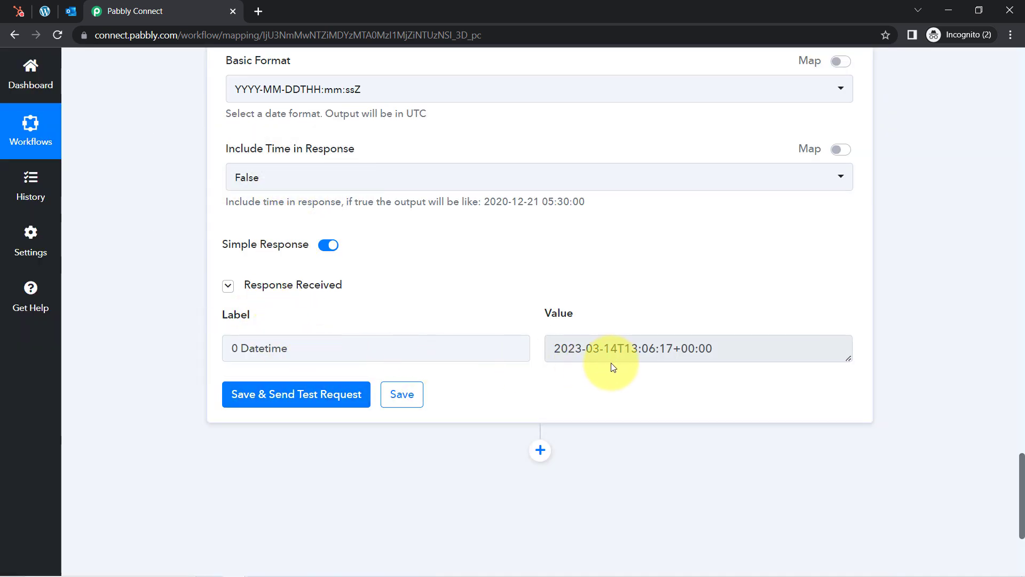
{"action": "left_click_drag", "start_coordinate": [569, 348], "coordinate": [717, 345]}
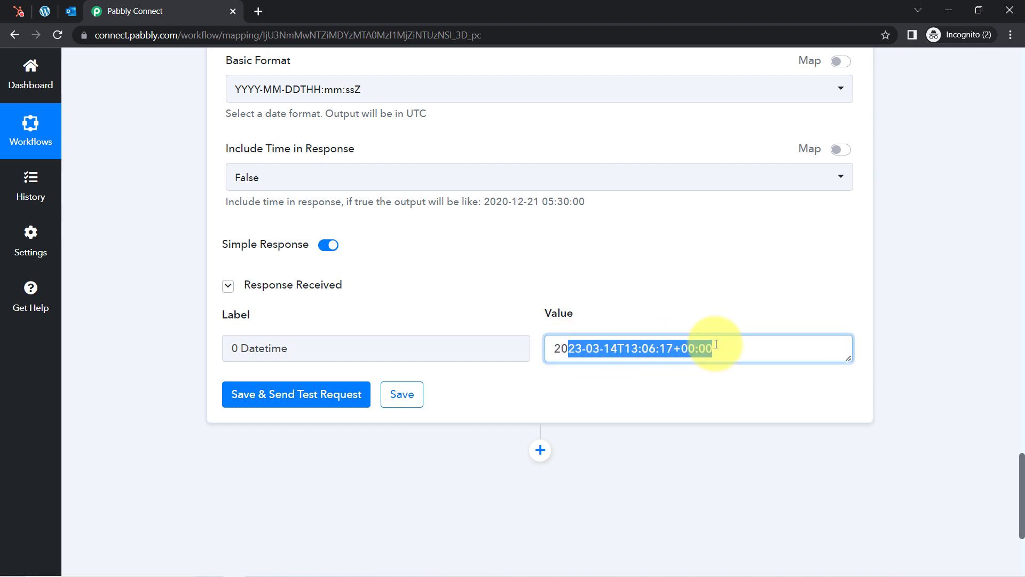
{"action": "left_click", "coordinate": [716, 344]}
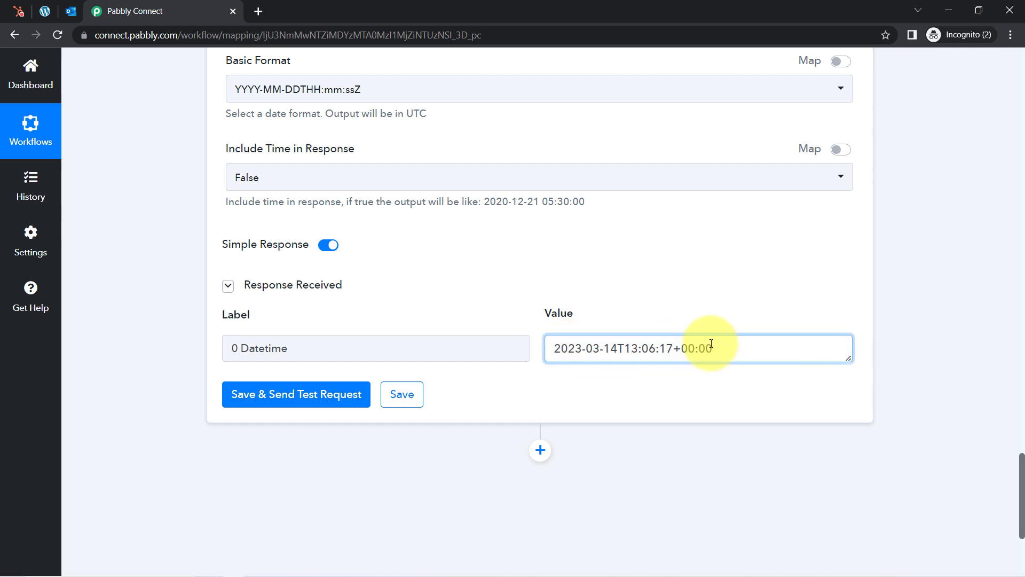
{"action": "left_click_drag", "start_coordinate": [614, 352], "coordinate": [566, 350]}
{"action": "left_click", "coordinate": [611, 312]}
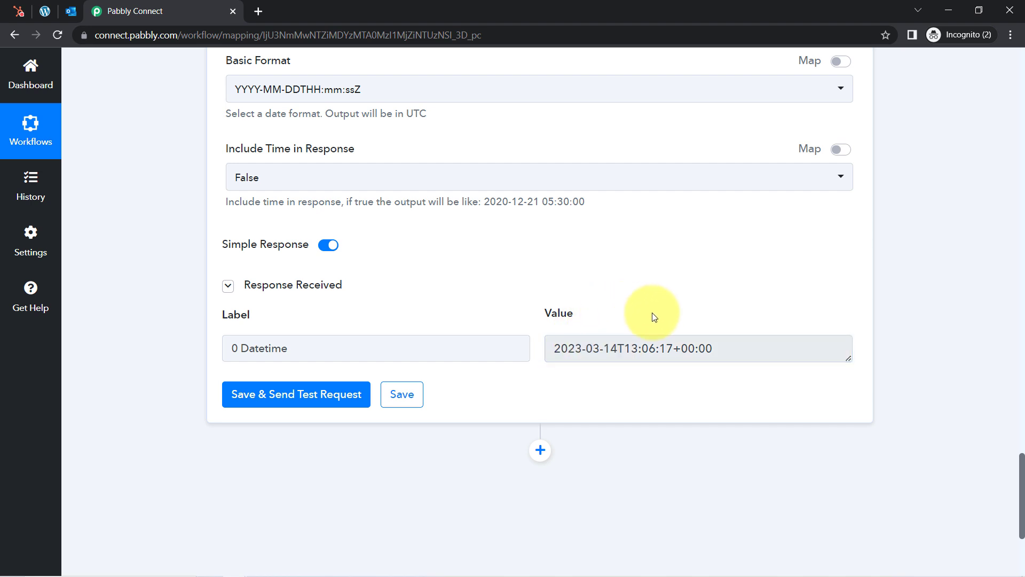
{"action": "left_click_drag", "start_coordinate": [586, 348], "coordinate": [695, 346]}
{"action": "triple_click", "coordinate": [695, 348]}
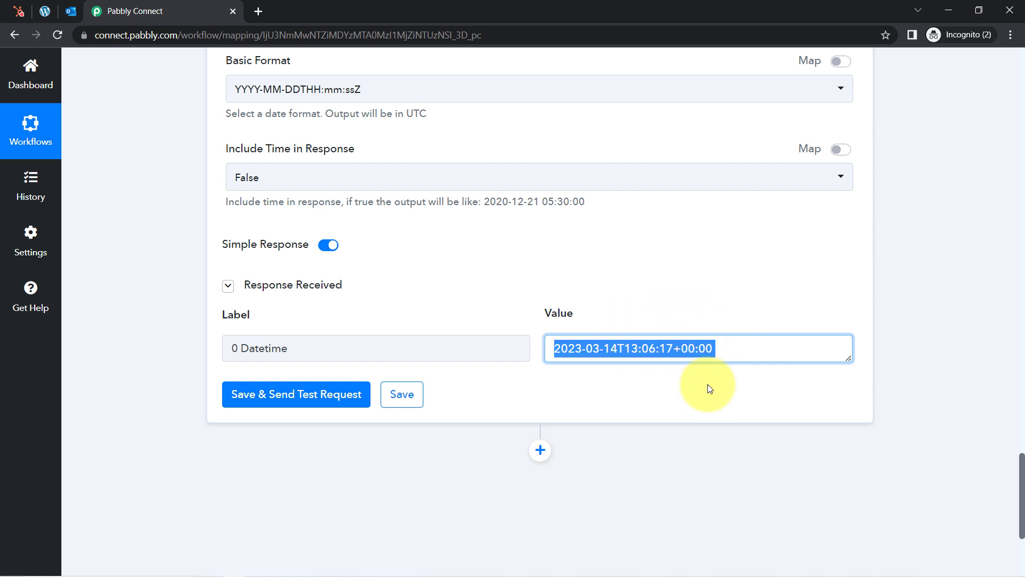
{"action": "scroll", "coordinate": [1022, 468], "scroll_direction": "down", "scroll_amount": 4}
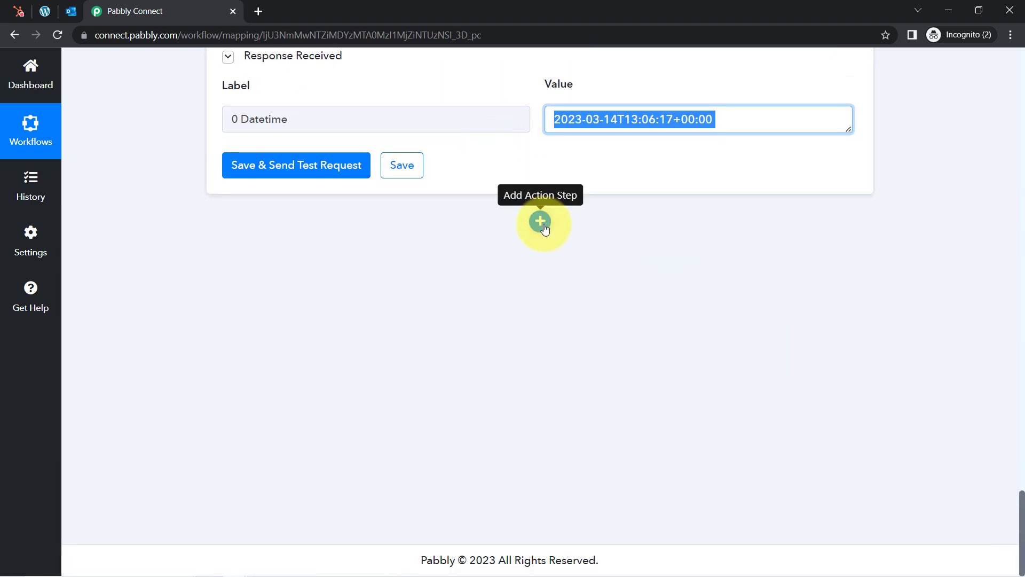
Add a Date/Time Formatter step with the Date Duration Calculator (Beta) event, and connect it
{"action": "left_click", "coordinate": [541, 221]}
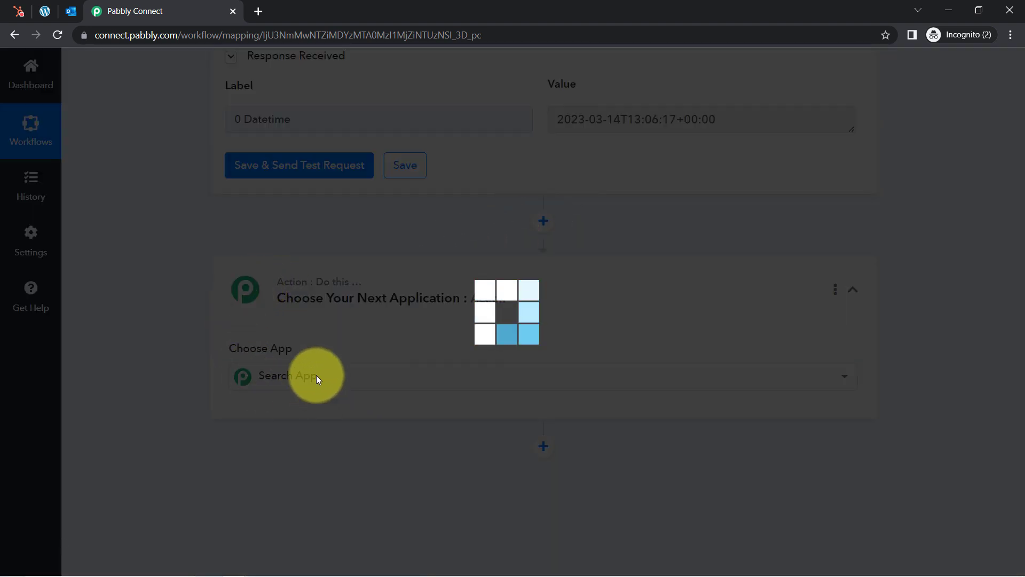
{"action": "left_click", "coordinate": [296, 377]}
{"action": "type", "text": "date"}
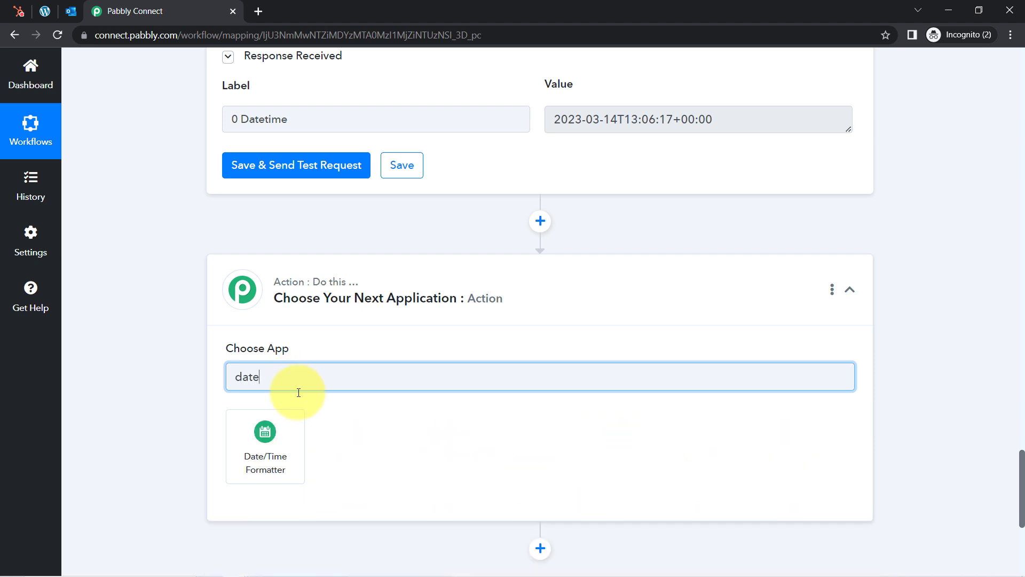
{"action": "left_click", "coordinate": [266, 434]}
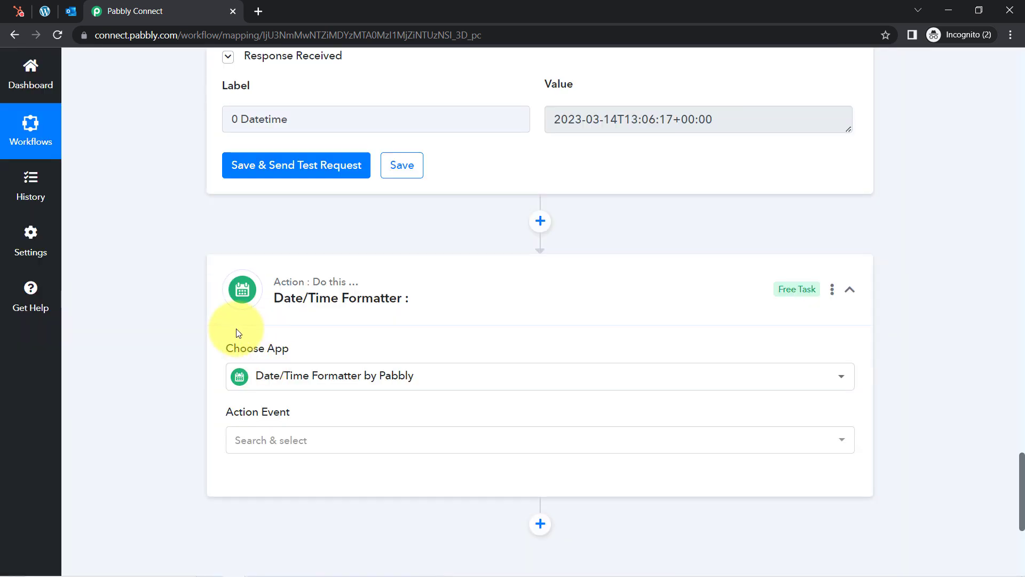
{"action": "left_click", "coordinate": [268, 447]}
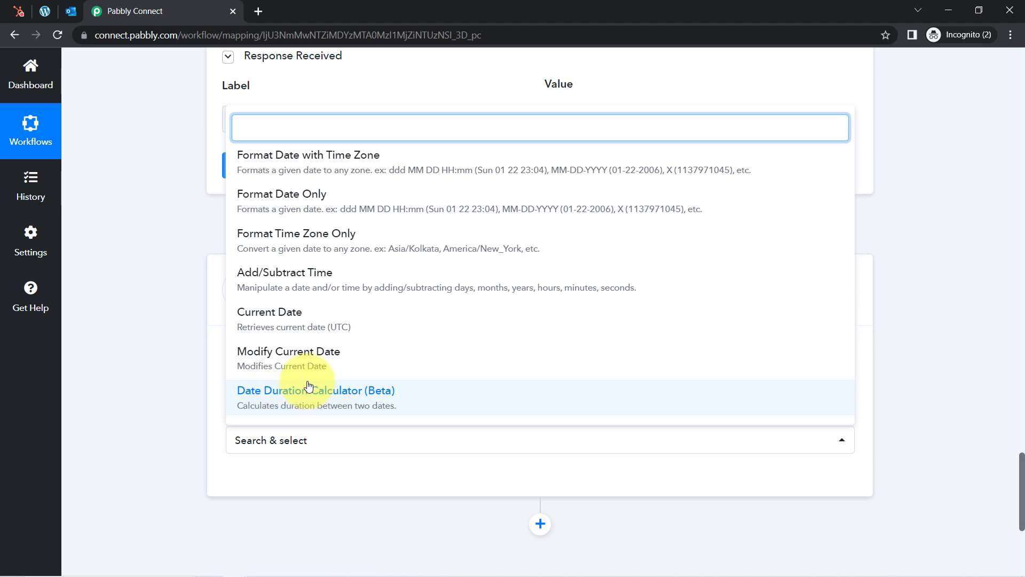
{"action": "left_click", "coordinate": [358, 397]}
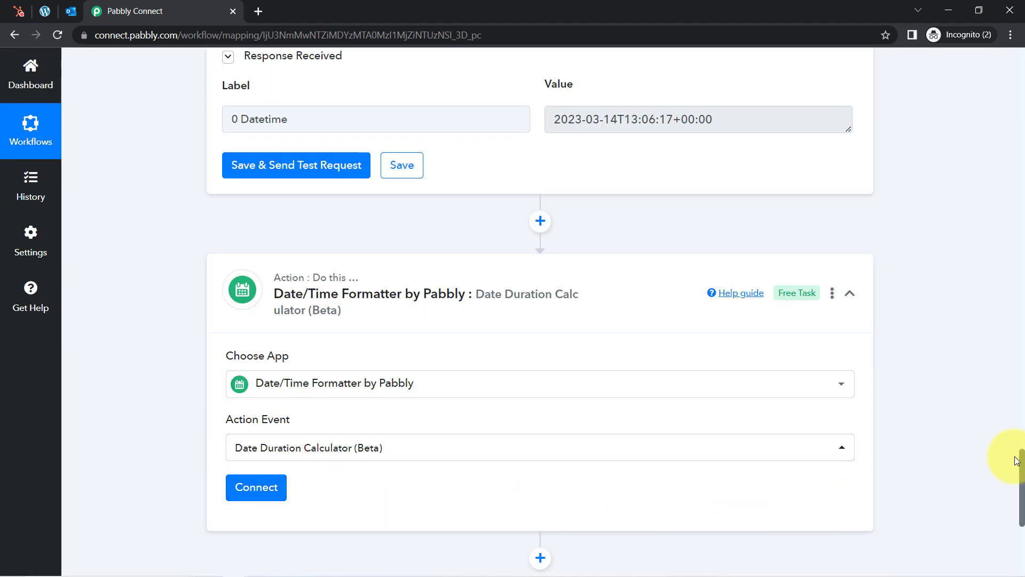
{"action": "scroll", "coordinate": [1022, 469], "scroll_direction": "down", "scroll_amount": 4}
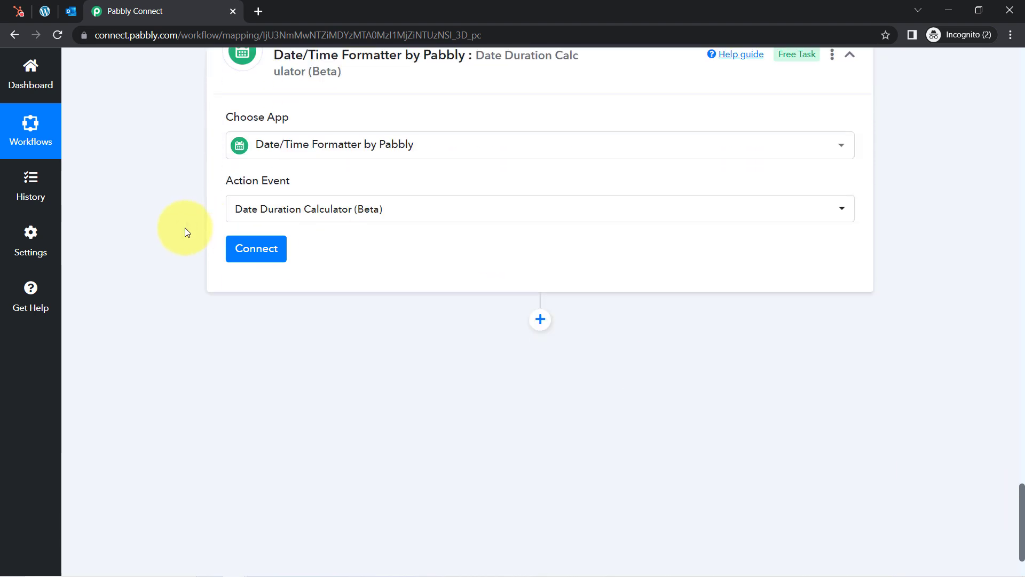
{"action": "left_click", "coordinate": [255, 258]}
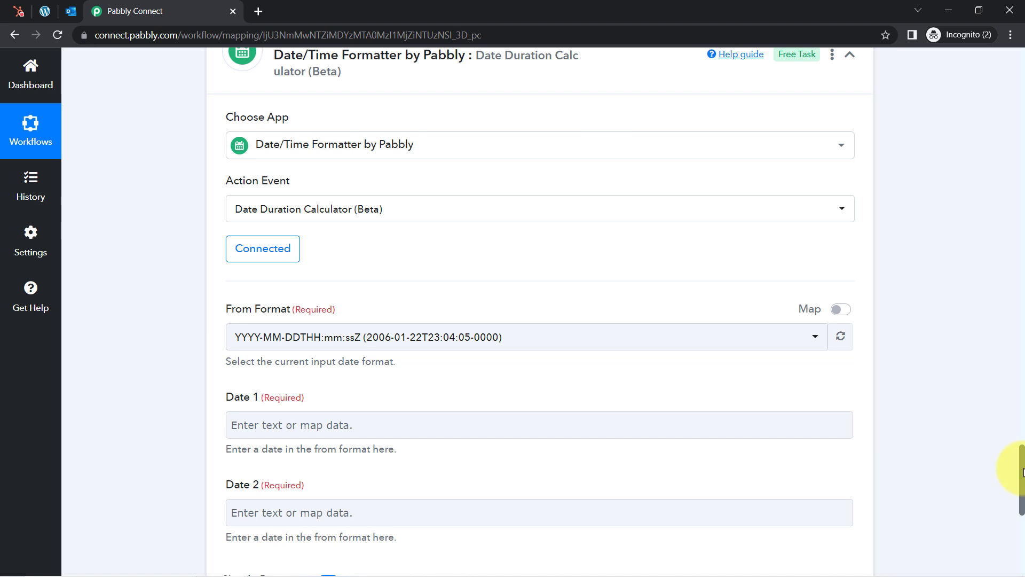
Keep the From Format set to YYYY-MM-DDTHH:mm:ssZ
{"action": "left_click_drag", "start_coordinate": [1022, 472], "coordinate": [1023, 489]}
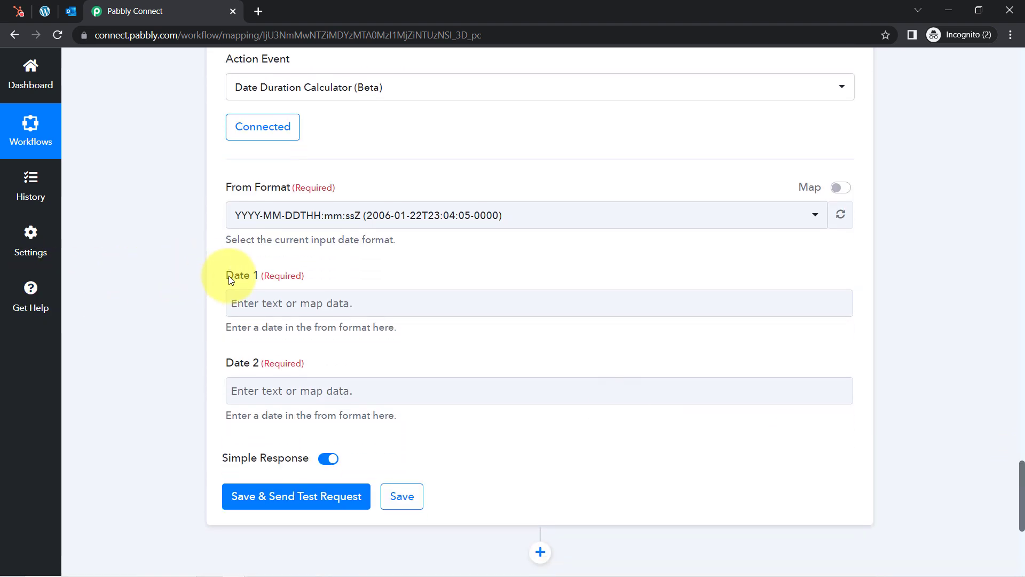
{"action": "left_click_drag", "start_coordinate": [226, 367], "coordinate": [275, 367]}
{"action": "left_click", "coordinate": [145, 307]}
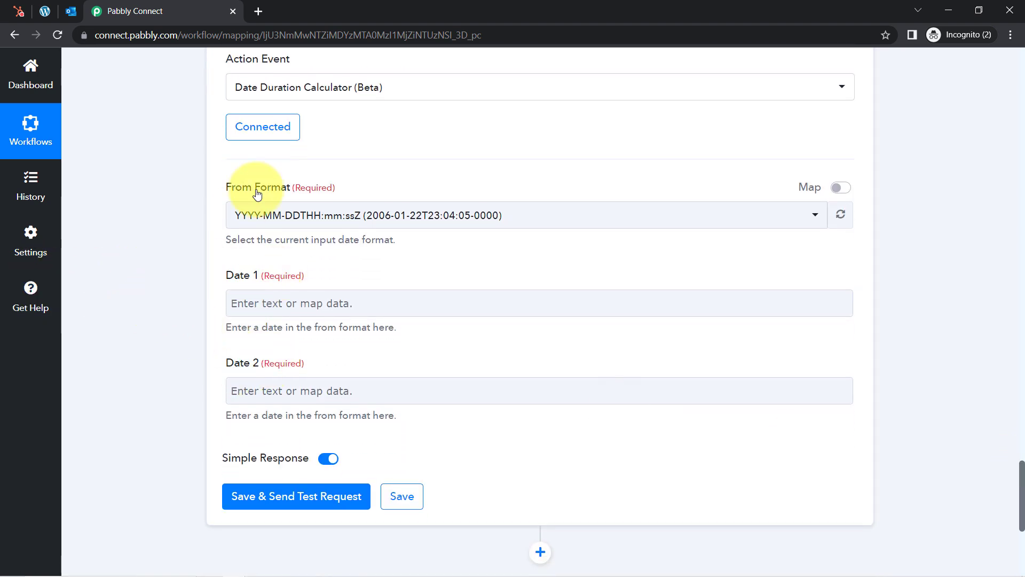
{"action": "left_click_drag", "start_coordinate": [222, 192], "coordinate": [285, 190]}
{"action": "left_click", "coordinate": [289, 221]}
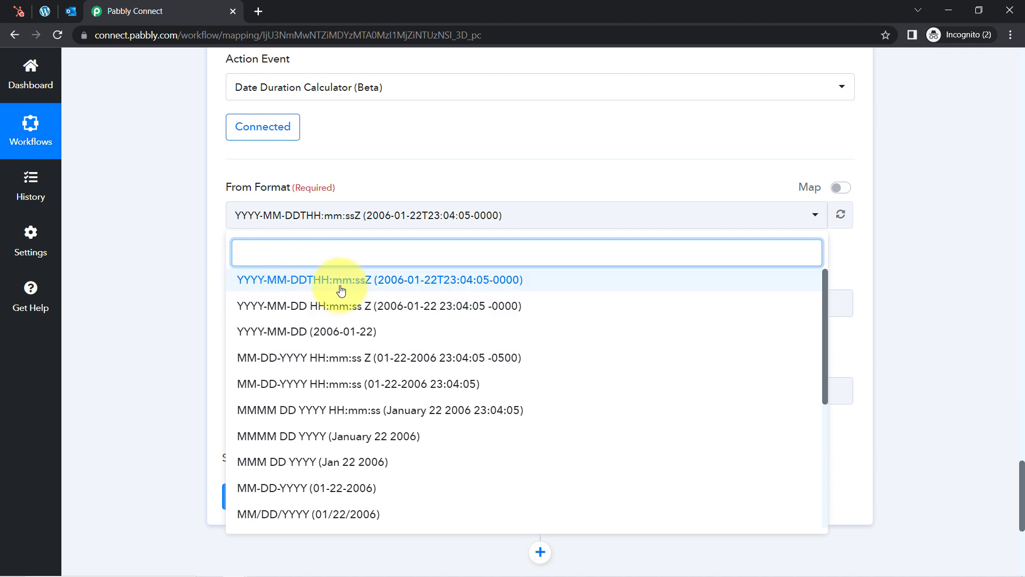
{"action": "left_click", "coordinate": [362, 289]}
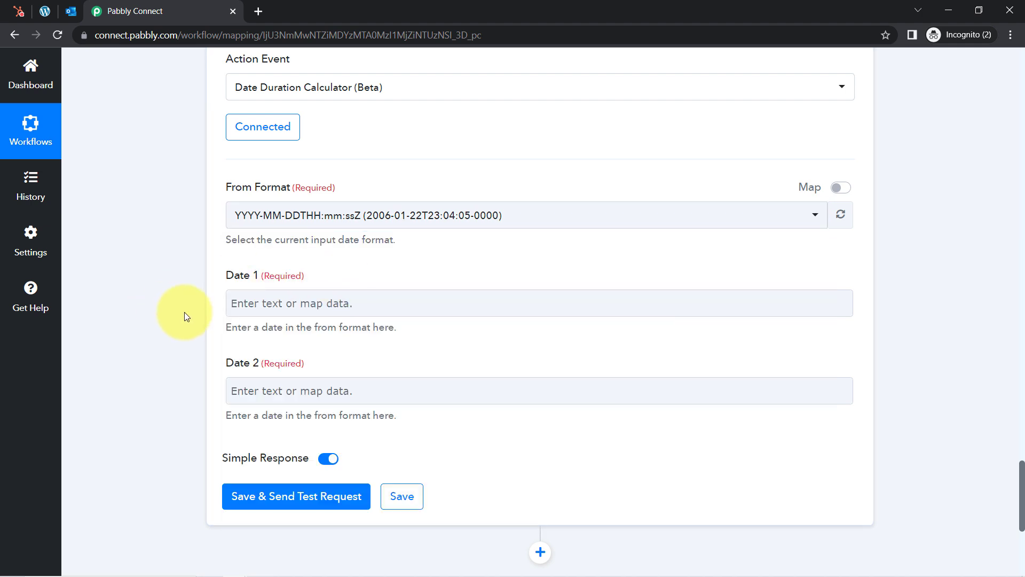
{"action": "left_click_drag", "start_coordinate": [228, 278], "coordinate": [261, 278]}
{"action": "left_click_drag", "start_coordinate": [244, 364], "coordinate": [367, 332]}
{"action": "left_click", "coordinate": [368, 332]}
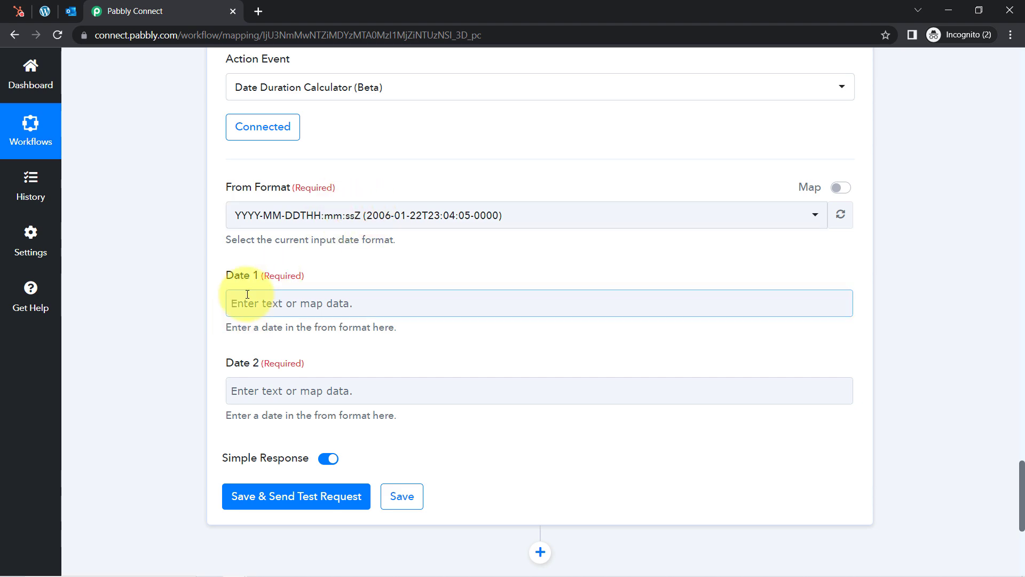
Collapse the Current Date and Iterator steps to bring the Date 1 field into view
{"action": "left_click_drag", "start_coordinate": [1024, 484], "coordinate": [1005, 324]}
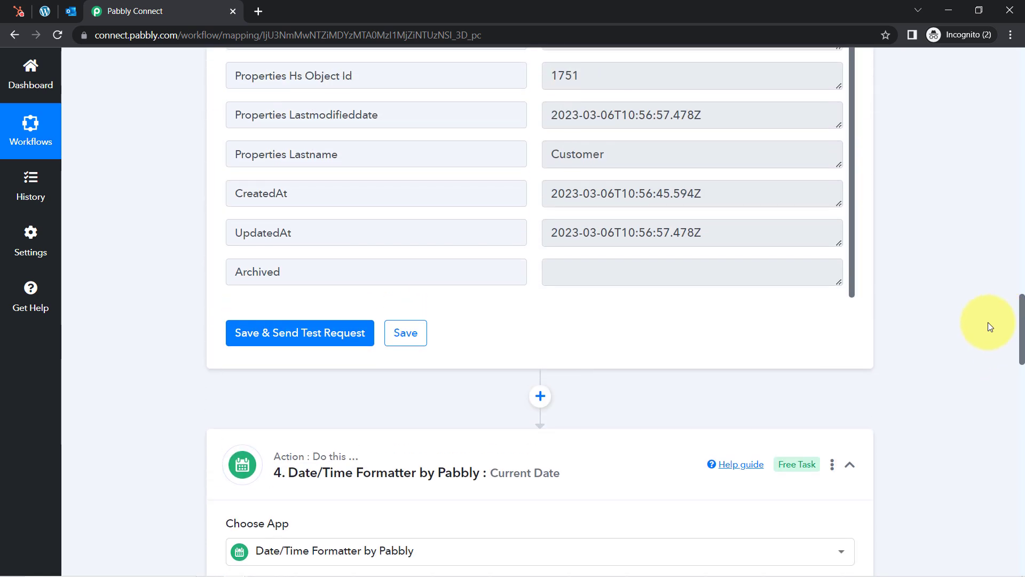
{"action": "left_click", "coordinate": [543, 456]}
{"action": "left_click_drag", "start_coordinate": [1023, 404], "coordinate": [1008, 445]}
{"action": "left_click", "coordinate": [433, 112]}
{"action": "left_click", "coordinate": [273, 201]}
Map the Iterator's Properties Createdate into Date 1
{"action": "left_click", "coordinate": [275, 209]}
{"action": "left_click", "coordinate": [340, 206]}
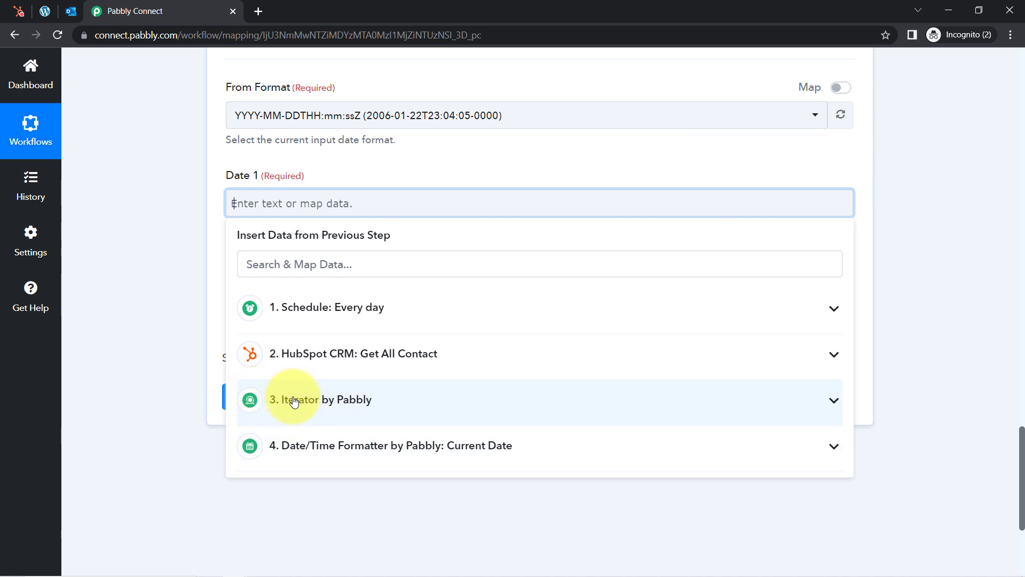
{"action": "left_click", "coordinate": [328, 405]}
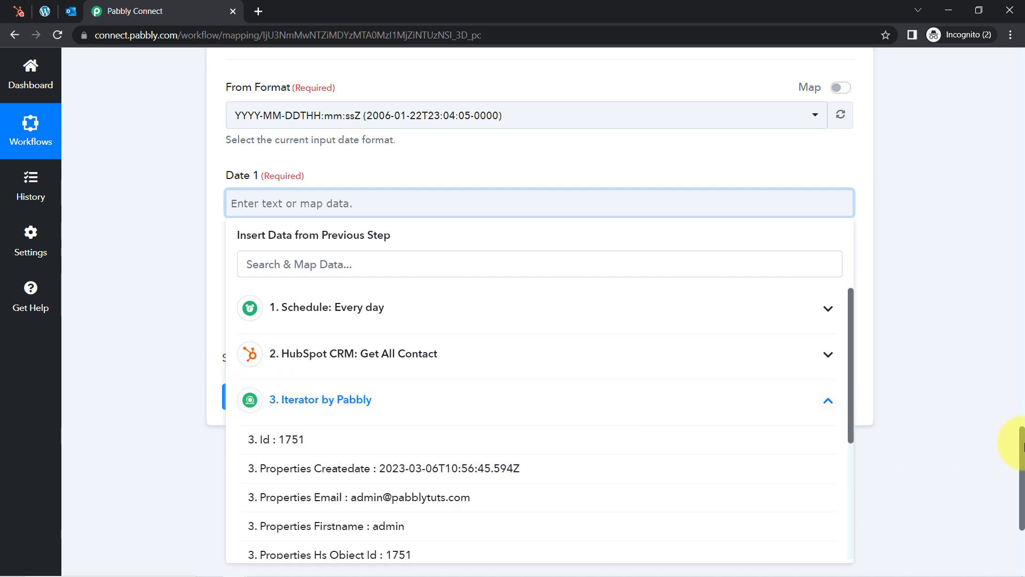
{"action": "scroll", "coordinate": [1023, 446], "scroll_direction": "down", "scroll_amount": 3}
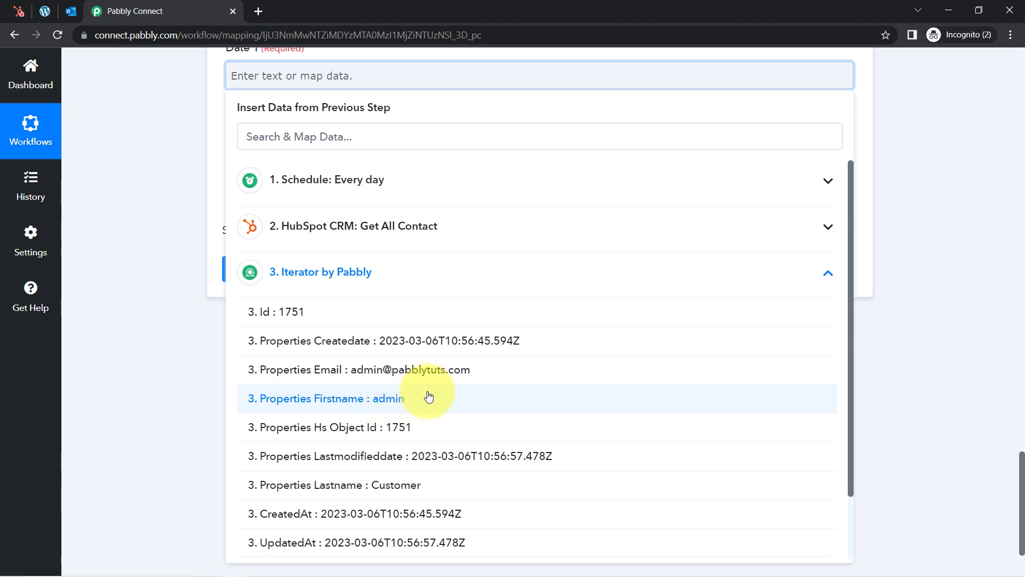
{"action": "left_click", "coordinate": [410, 340]}
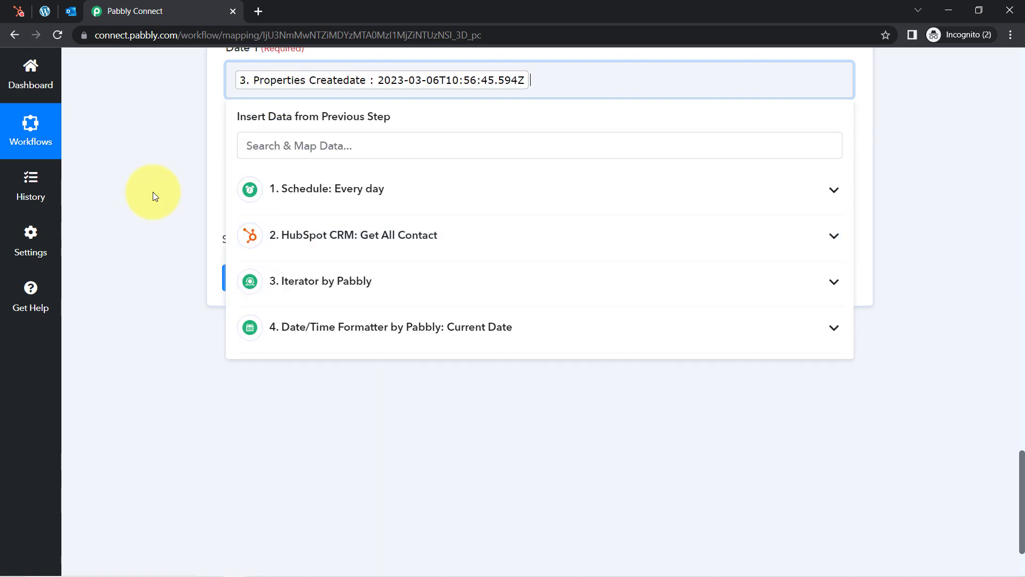
{"action": "left_click", "coordinate": [153, 191]}
{"action": "left_click_drag", "start_coordinate": [1021, 505], "coordinate": [1023, 480]}
Map the Current Date step's 0 Datetime into Date 2
{"action": "left_click", "coordinate": [301, 254]}
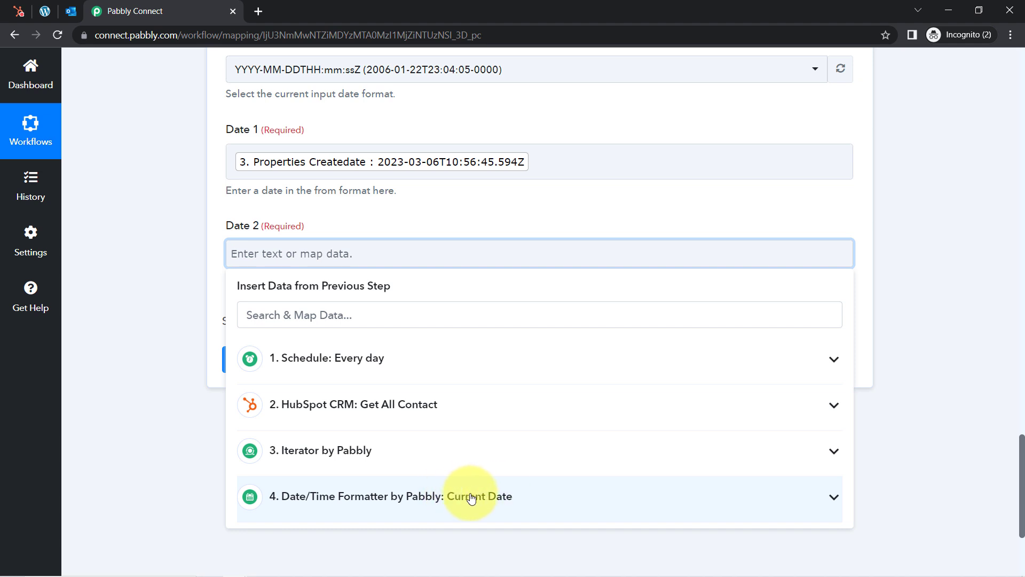
{"action": "left_click", "coordinate": [466, 498]}
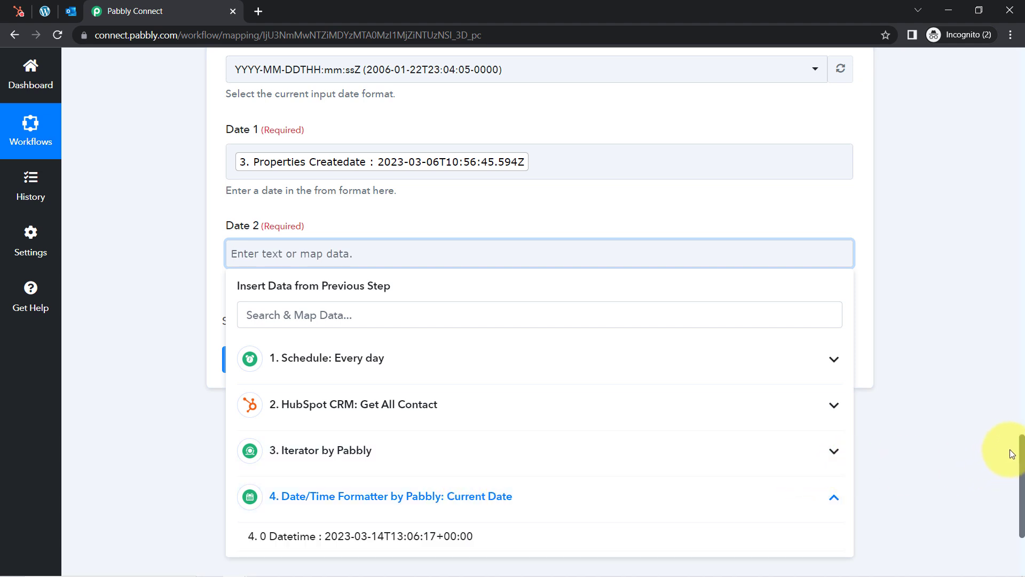
{"action": "scroll", "coordinate": [1004, 492], "scroll_direction": "down", "scroll_amount": 1}
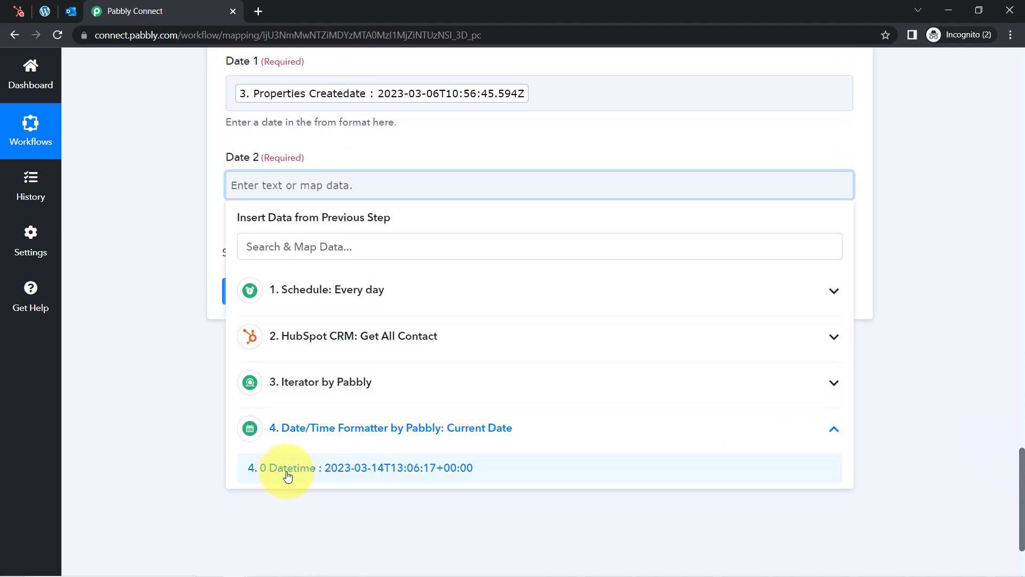
{"action": "left_click", "coordinate": [283, 403]}
{"action": "left_click", "coordinate": [141, 150]}
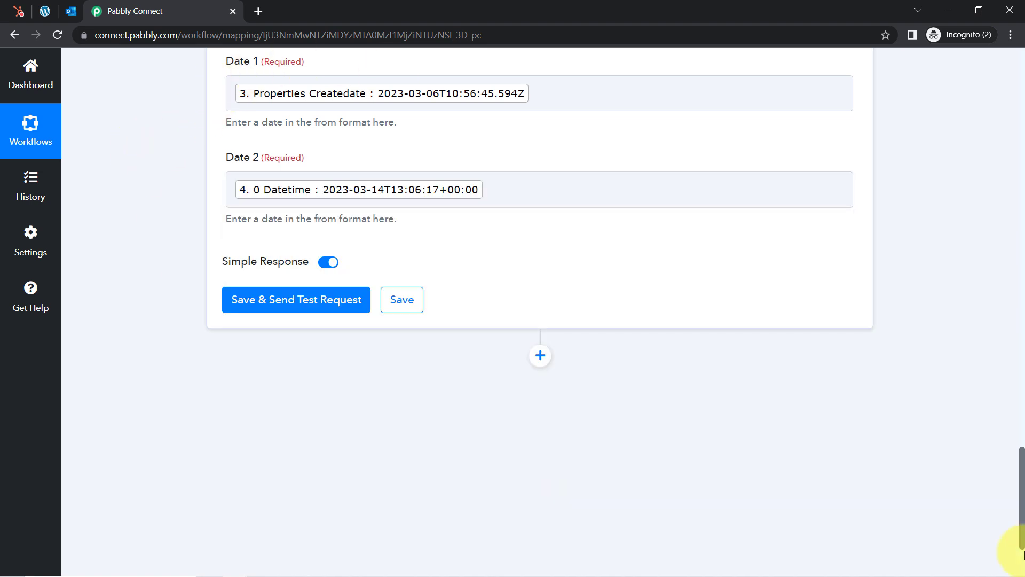
{"action": "scroll", "coordinate": [1020, 481], "scroll_direction": "up", "scroll_amount": 2}
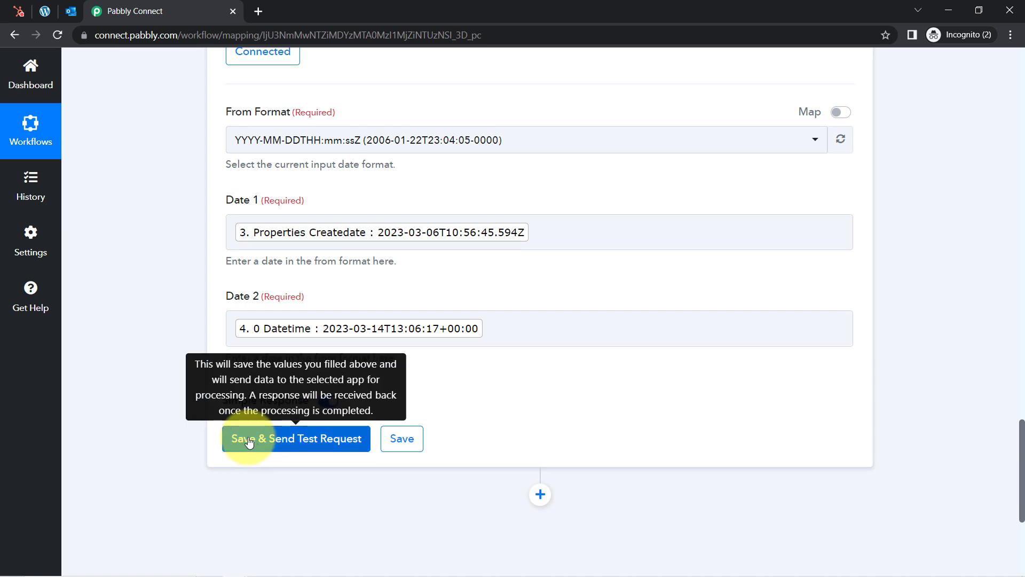
Test the duration step and confirm Status success with Result Years 0 and Months 0
{"action": "left_click", "coordinate": [253, 438]}
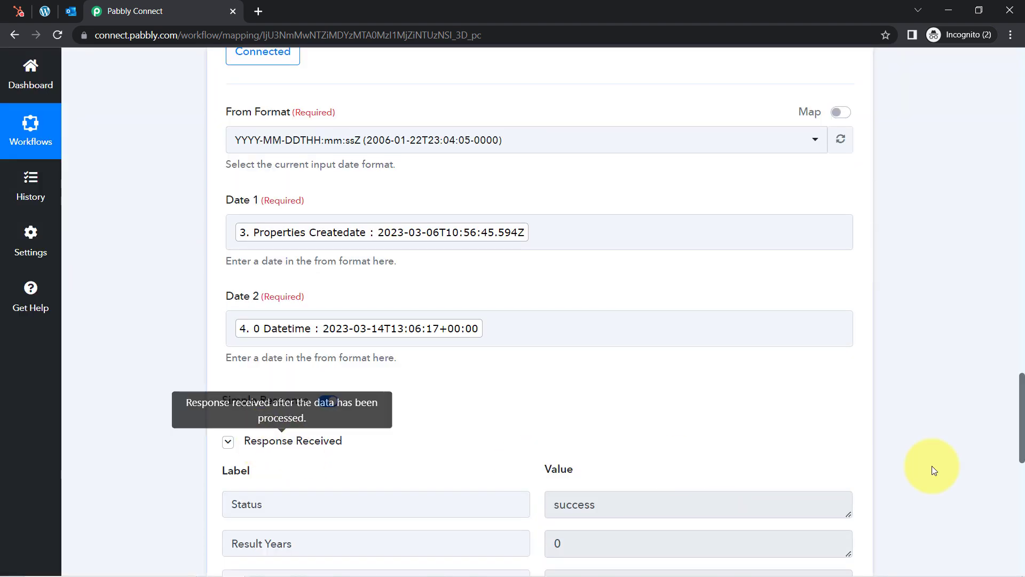
{"action": "left_click_drag", "start_coordinate": [1024, 401], "coordinate": [1015, 454]}
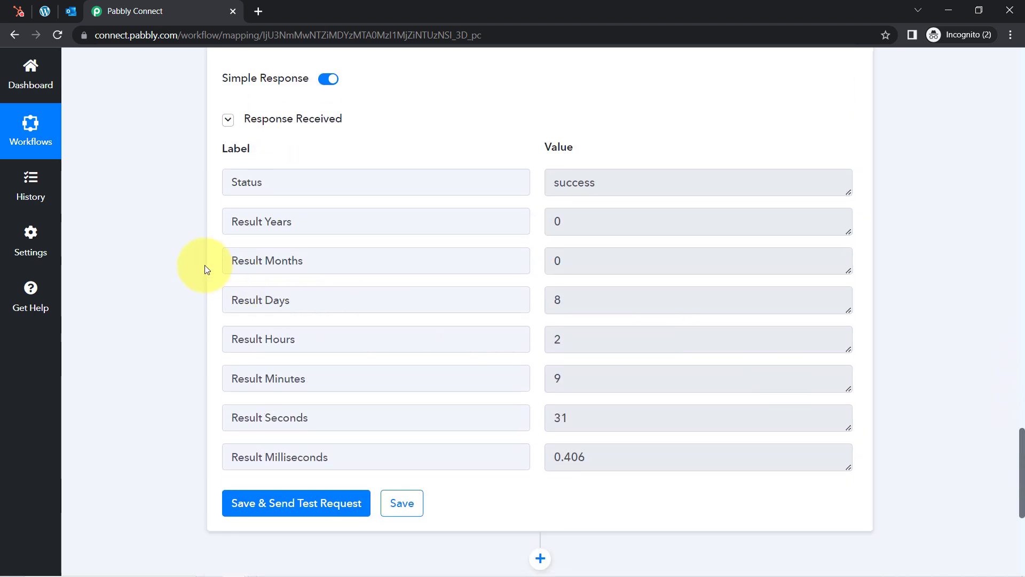
{"action": "left_click_drag", "start_coordinate": [281, 184], "coordinate": [254, 183]}
{"action": "left_click_drag", "start_coordinate": [258, 221], "coordinate": [424, 282]}
Review the remaining results: 8 days, 2 hours, 9 minutes, 31 seconds and milliseconds
{"action": "left_click", "coordinate": [300, 309]}
{"action": "left_click_drag", "start_coordinate": [570, 299], "coordinate": [543, 300]}
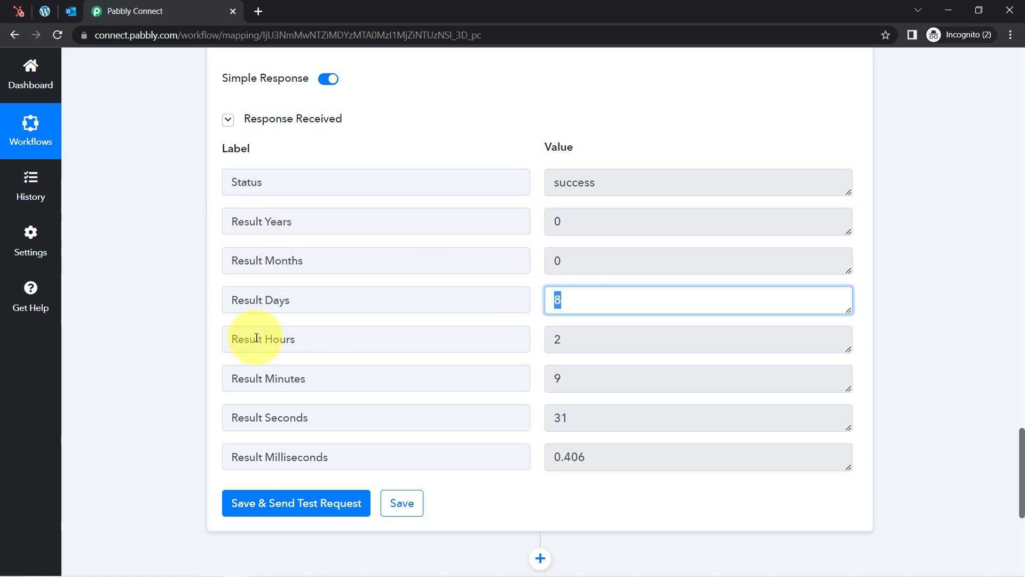
{"action": "left_click_drag", "start_coordinate": [256, 339], "coordinate": [392, 346]}
{"action": "left_click", "coordinate": [314, 386]}
{"action": "left_click_drag", "start_coordinate": [277, 417], "coordinate": [302, 418]}
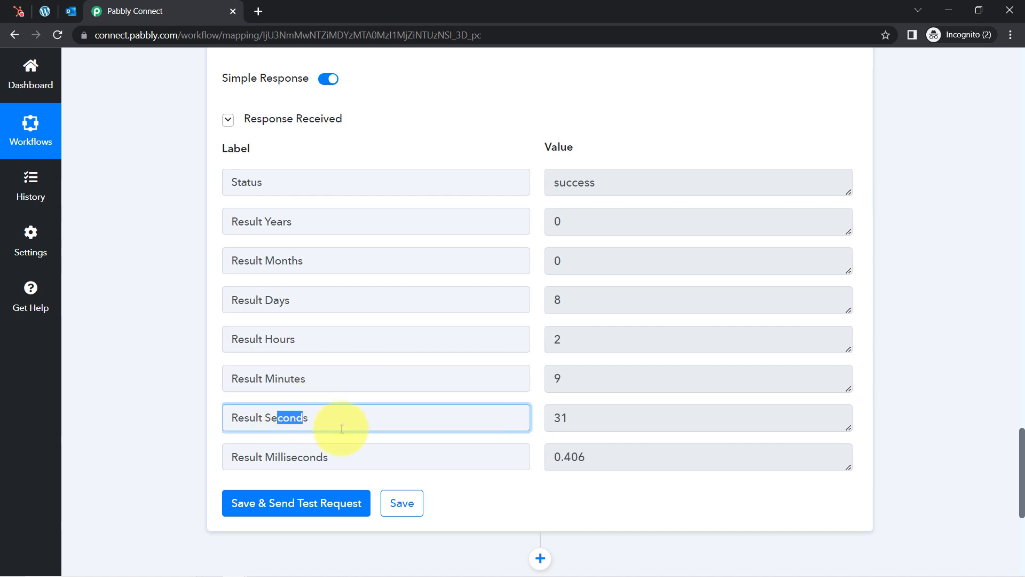
{"action": "left_click_drag", "start_coordinate": [263, 459], "coordinate": [323, 458]}
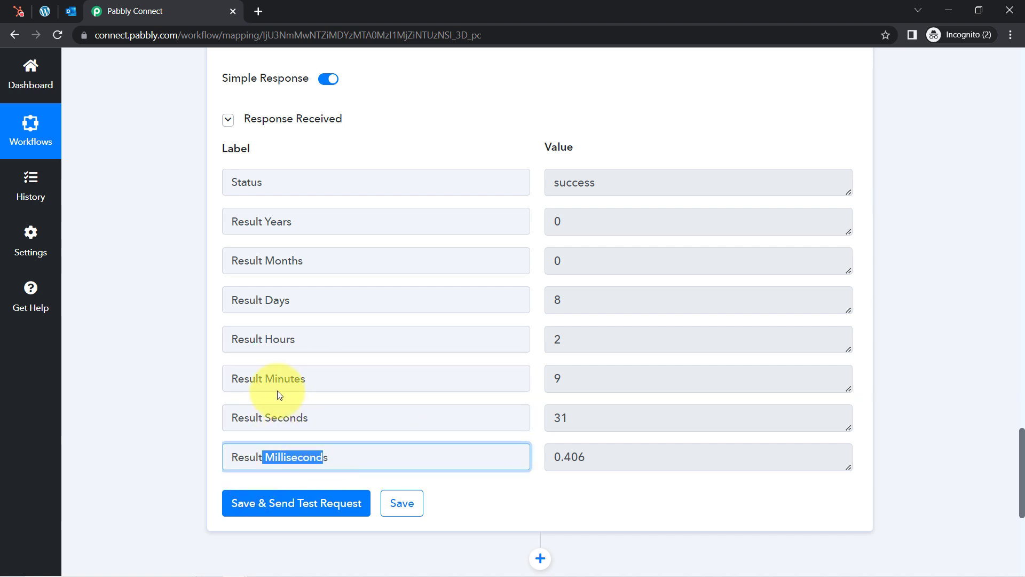
{"action": "left_click", "coordinate": [201, 353]}
{"action": "left_click_drag", "start_coordinate": [1022, 499], "coordinate": [1018, 448]}
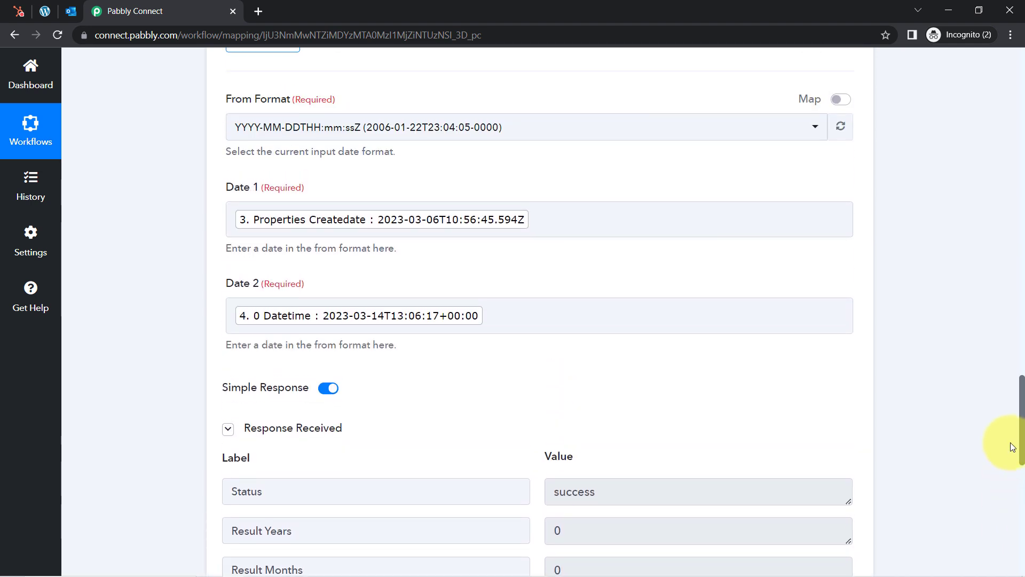
{"action": "right_click", "coordinate": [388, 281]}
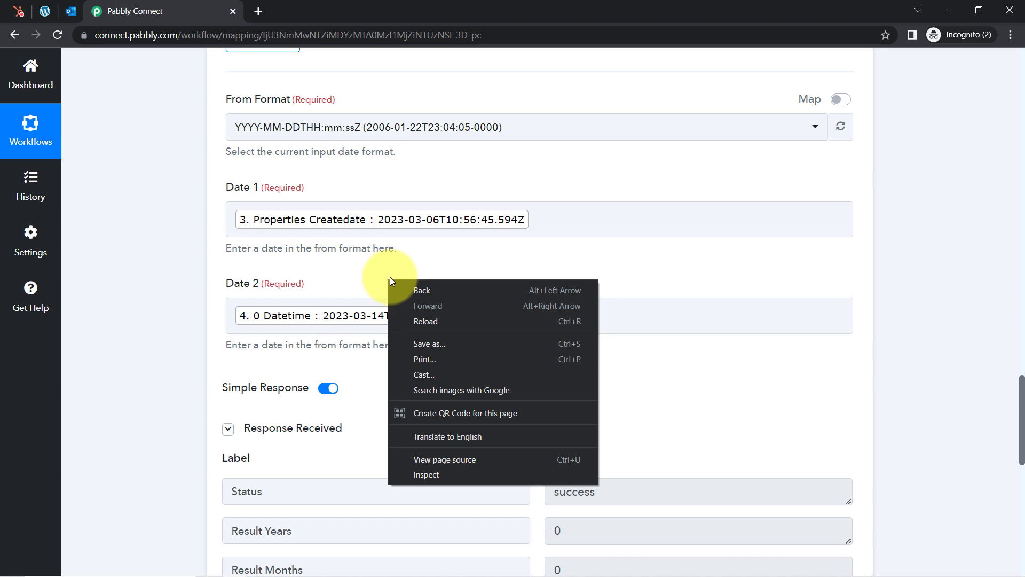
{"action": "left_click", "coordinate": [341, 263]}
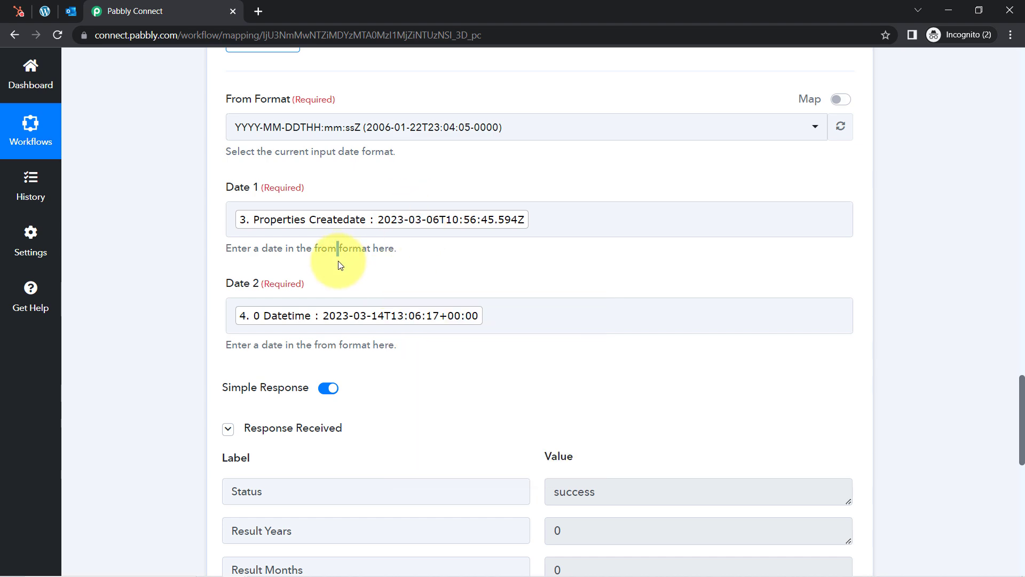
{"action": "left_click", "coordinate": [24, 14]}
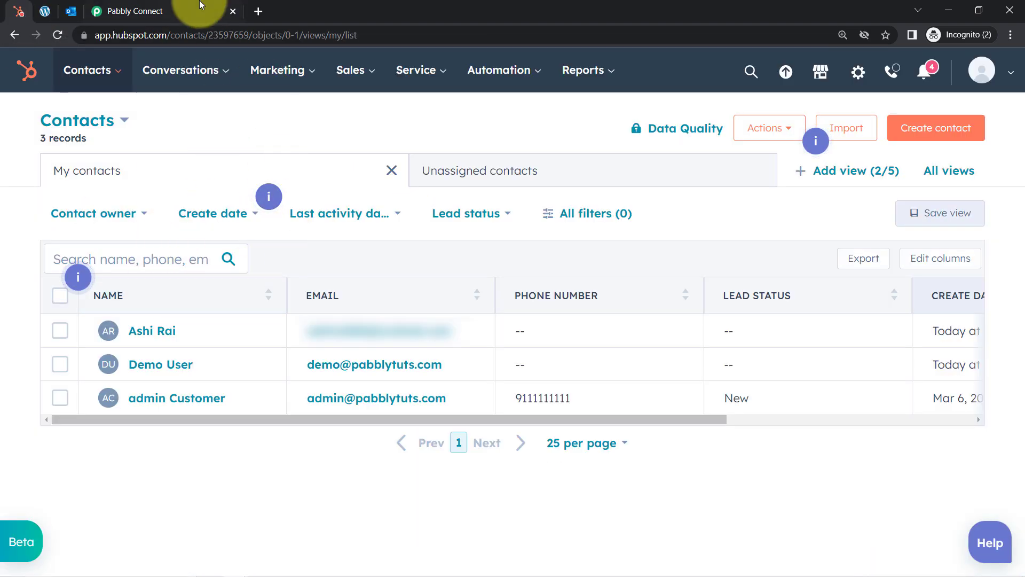
{"action": "left_click", "coordinate": [113, 6]}
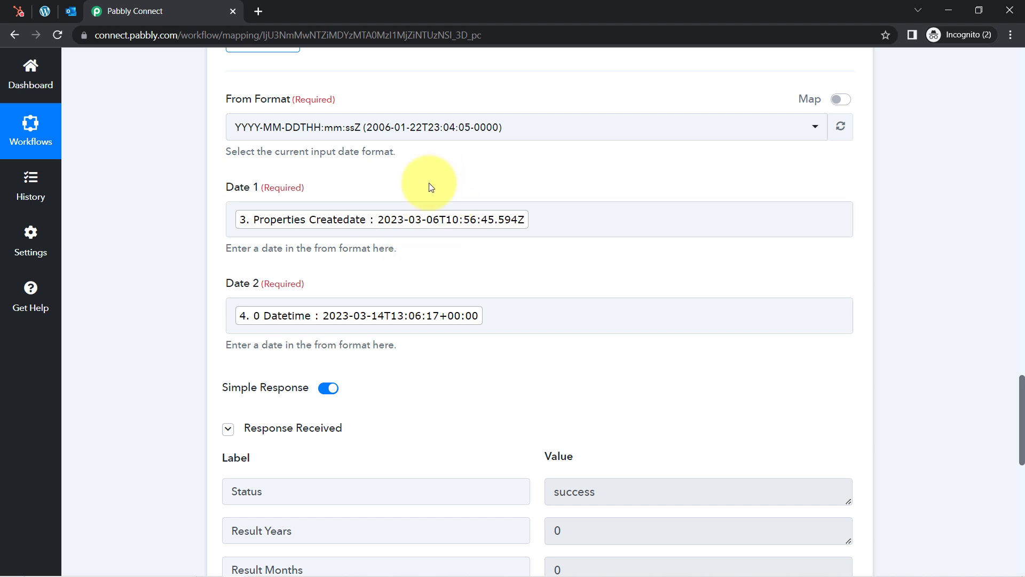
Delete the mapped Properties Createdate chip from Date 1, leaving Date 2 on the current Datetime
{"action": "left_click", "coordinate": [552, 217]}
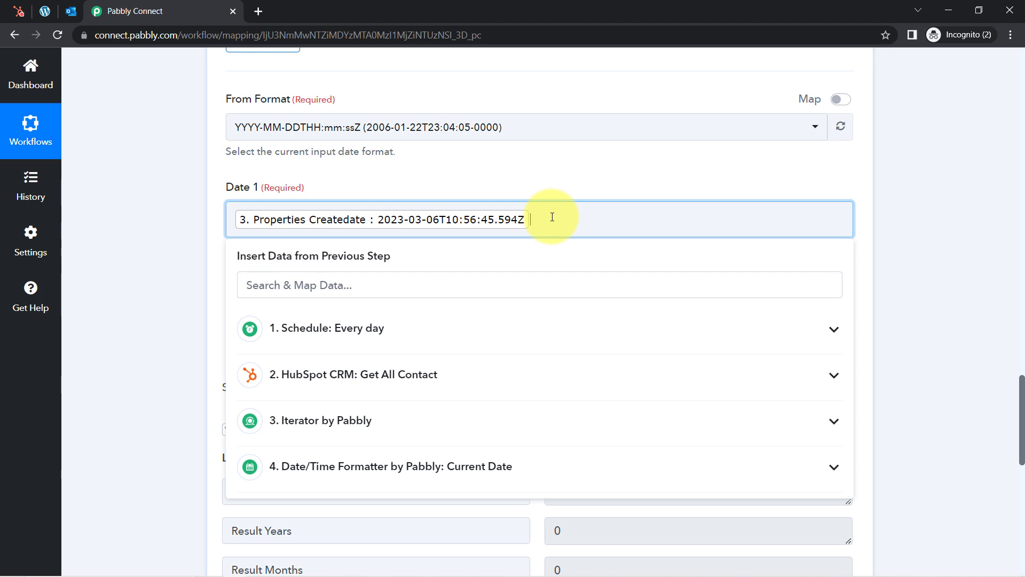
{"action": "key", "text": "BackSpace"}
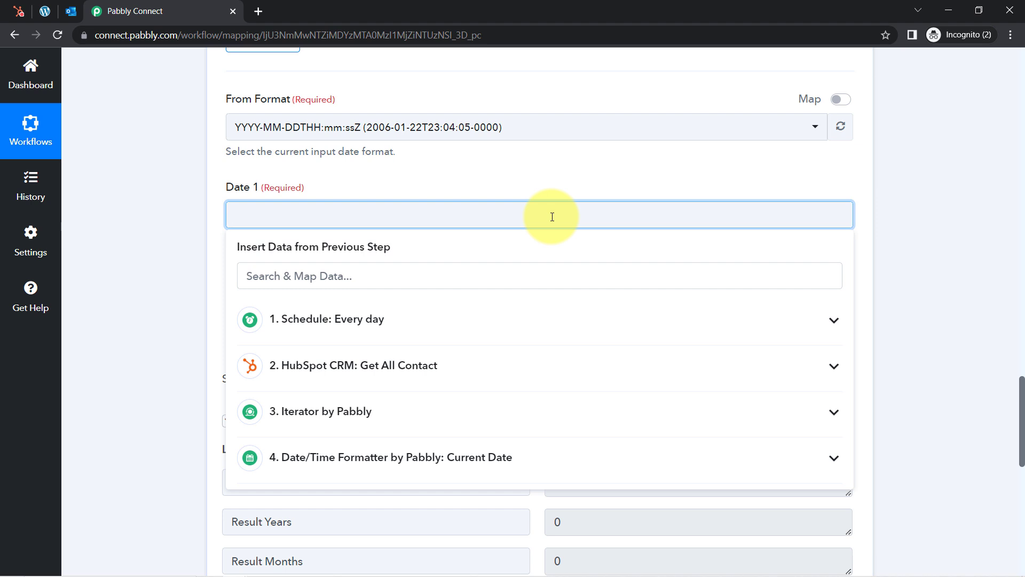
{"action": "left_click", "coordinate": [182, 211]}
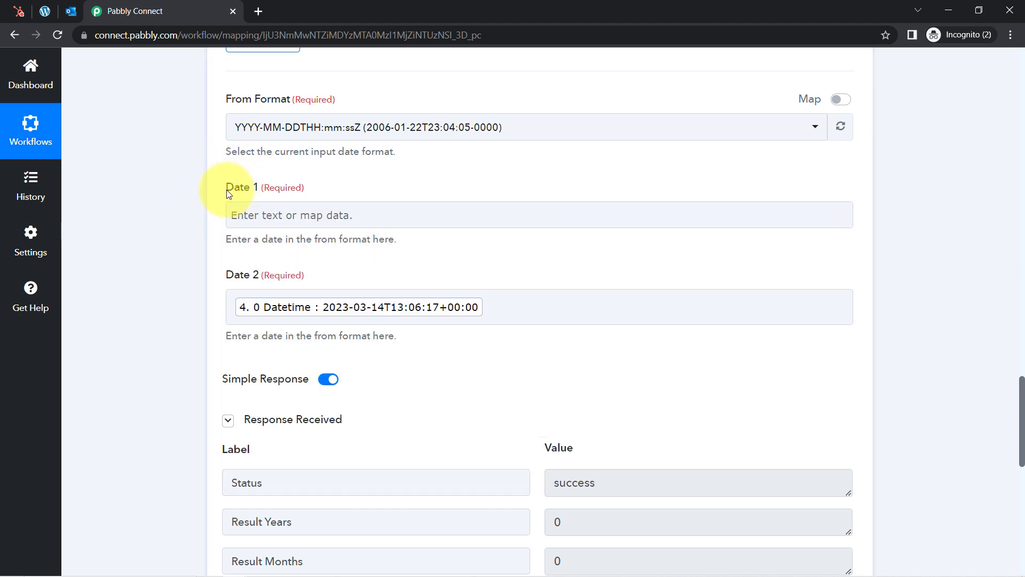
{"action": "left_click", "coordinate": [377, 297]}
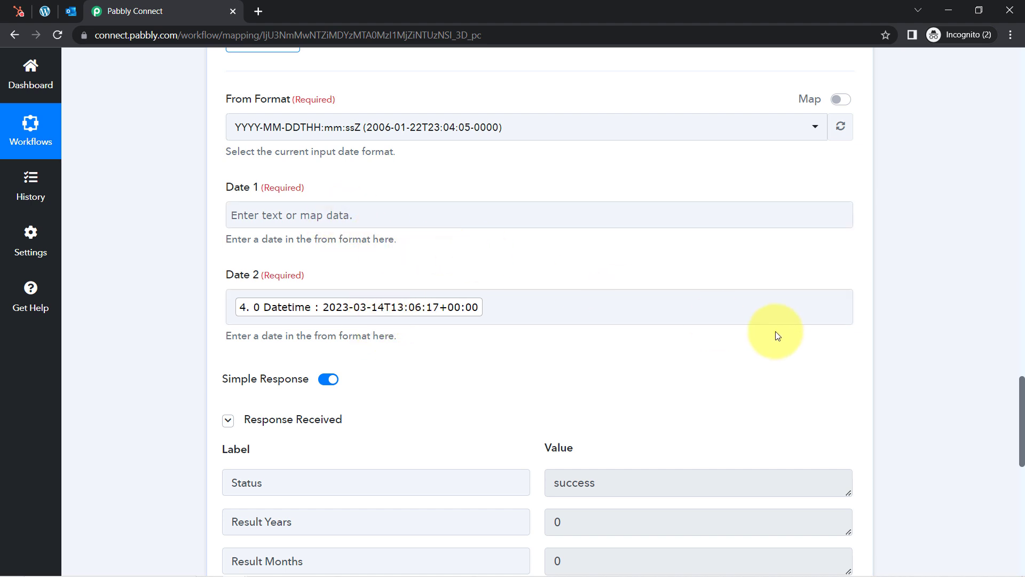
{"action": "left_click_drag", "start_coordinate": [1021, 451], "coordinate": [1022, 347]}
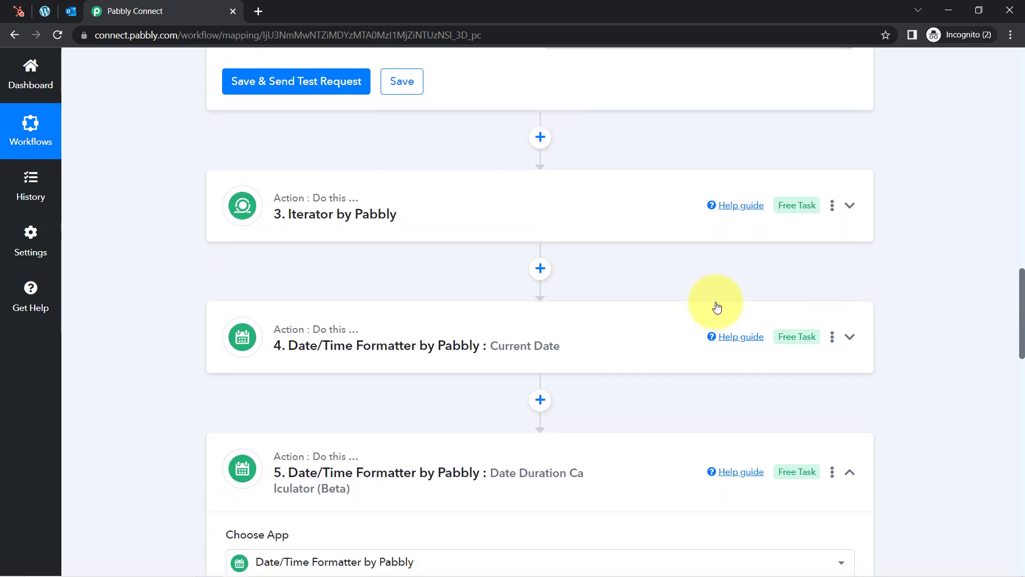
Copy the contact's Properties Createdate value from the expanded Iterator step
{"action": "left_click", "coordinate": [550, 218]}
{"action": "left_click_drag", "start_coordinate": [1021, 282], "coordinate": [1021, 317]}
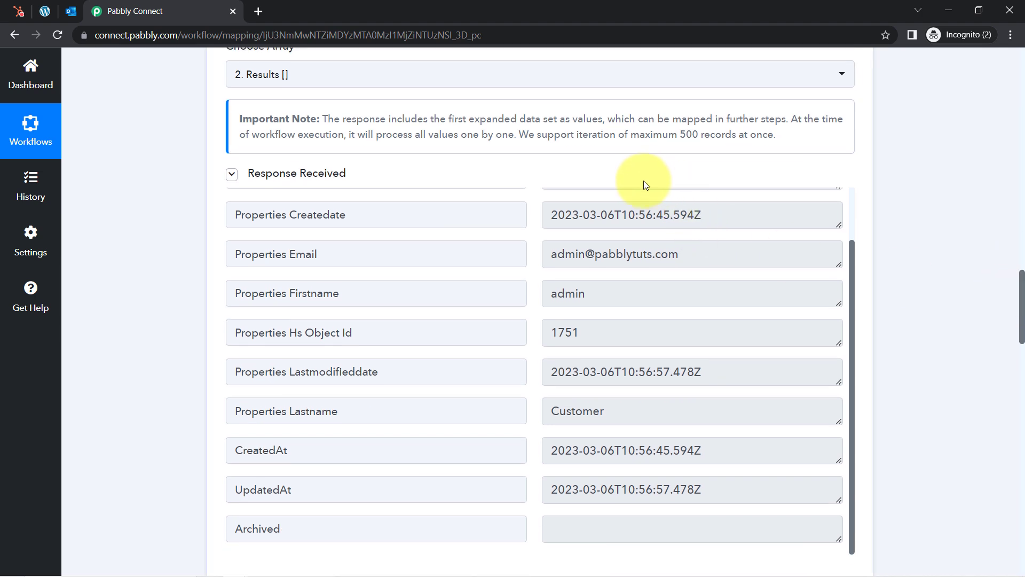
{"action": "left_click", "coordinate": [634, 212]}
{"action": "key", "text": "ctrl+a"}
{"action": "left_click", "coordinate": [634, 213]}
{"action": "key", "text": "ctrl+a"}
{"action": "key", "text": "ctrl+c"}
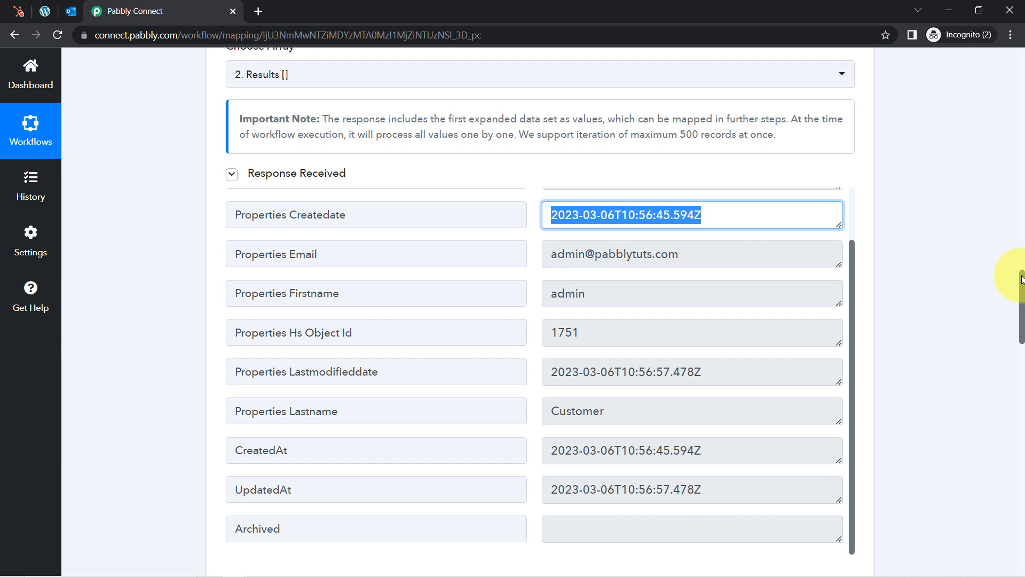
{"action": "left_click_drag", "start_coordinate": [1020, 289], "coordinate": [1023, 420]}
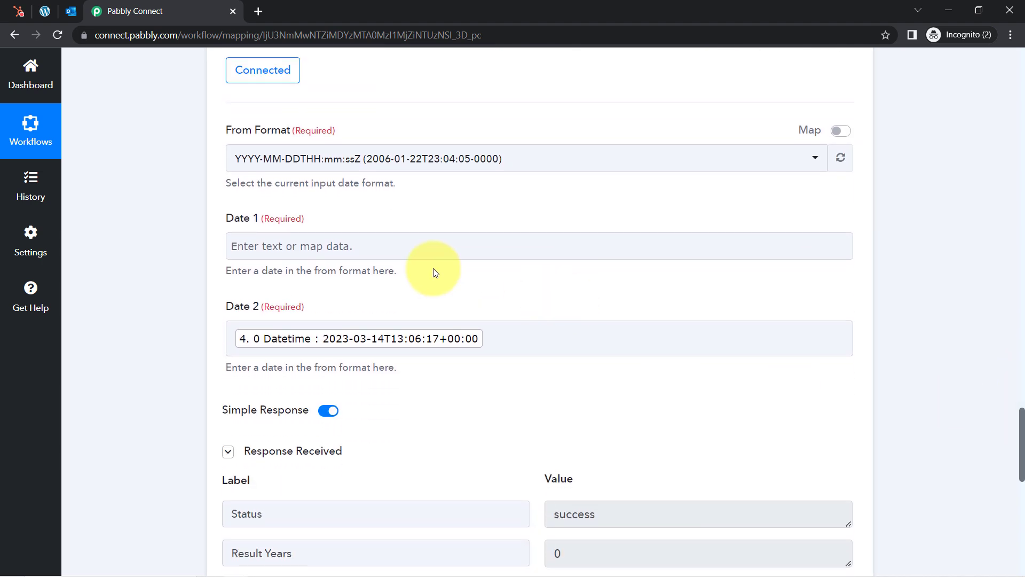
Paste it into Date 1 and edit it to 2022-03-14T10:56:45.594Z
{"action": "left_click", "coordinate": [388, 247]}
{"action": "key", "text": "ctrl+v"}
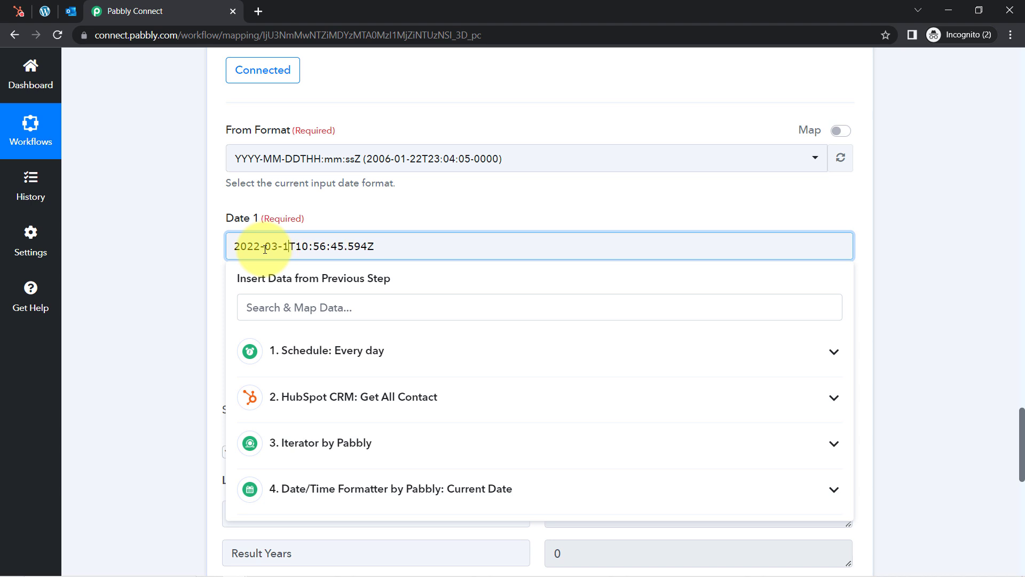
{"action": "left_click", "coordinate": [150, 265]}
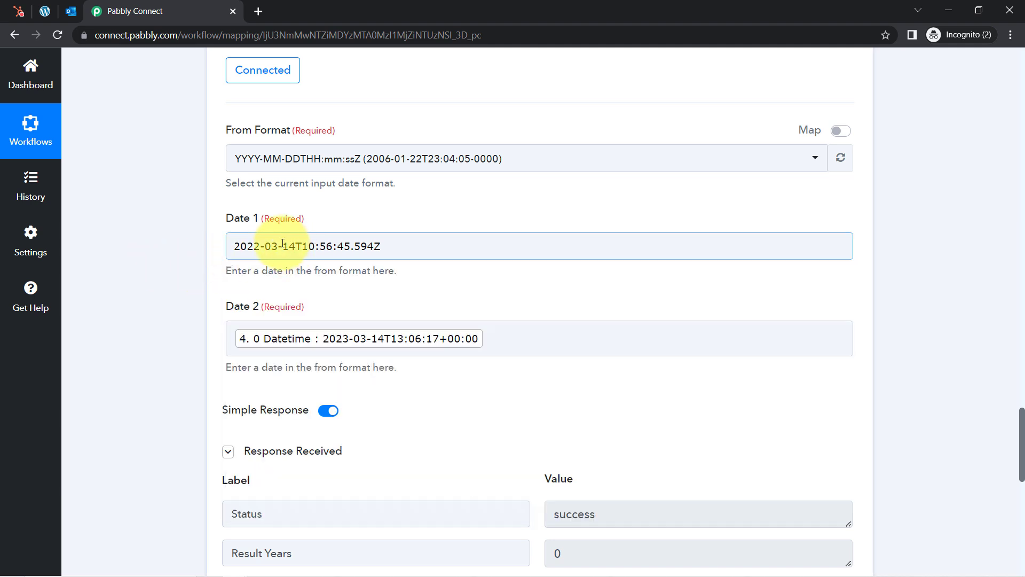
{"action": "left_click_drag", "start_coordinate": [287, 247], "coordinate": [247, 246]}
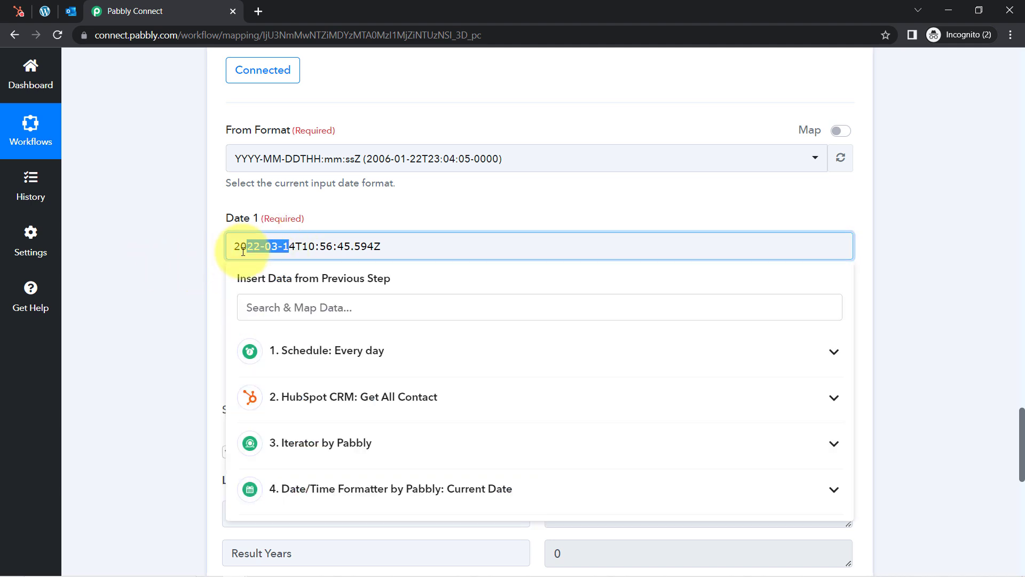
{"action": "left_click", "coordinate": [195, 315]}
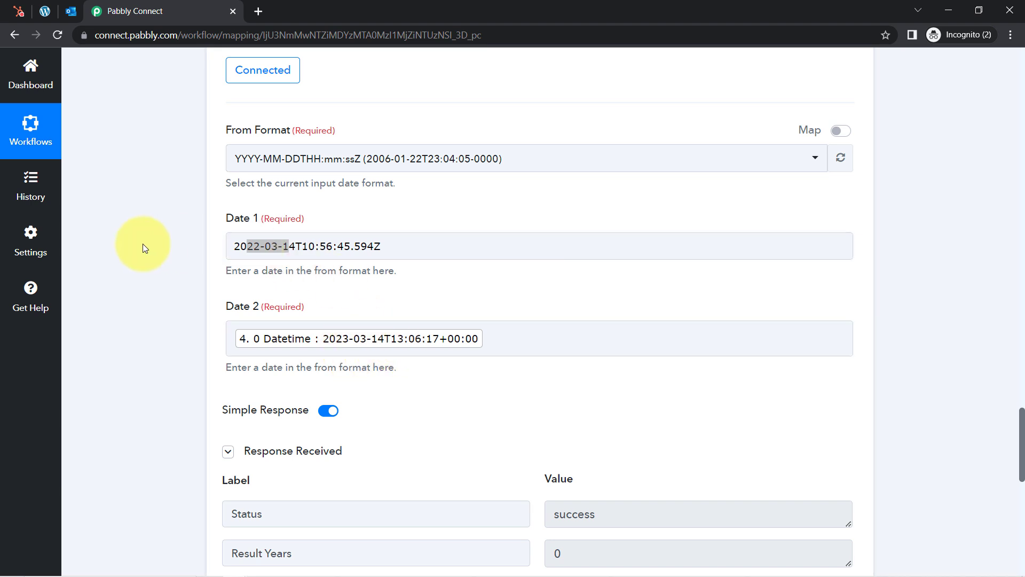
{"action": "scroll", "coordinate": [143, 243], "scroll_direction": "down", "scroll_amount": 3}
Rerun the duration test and confirm Result Years changes from 0 to 1
{"action": "scroll", "coordinate": [143, 244], "scroll_direction": "down", "scroll_amount": 5}
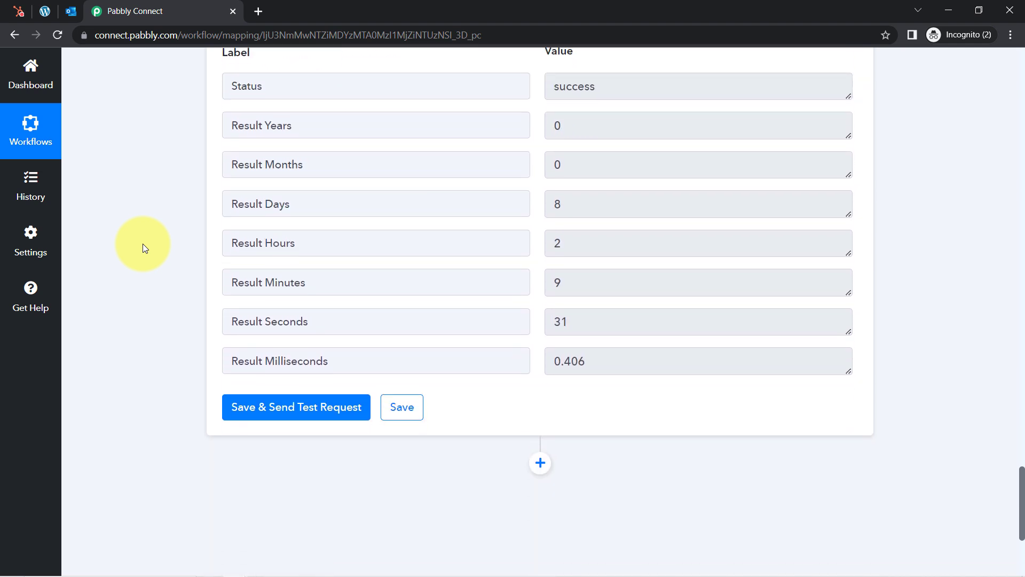
{"action": "left_click_drag", "start_coordinate": [582, 129], "coordinate": [533, 129]}
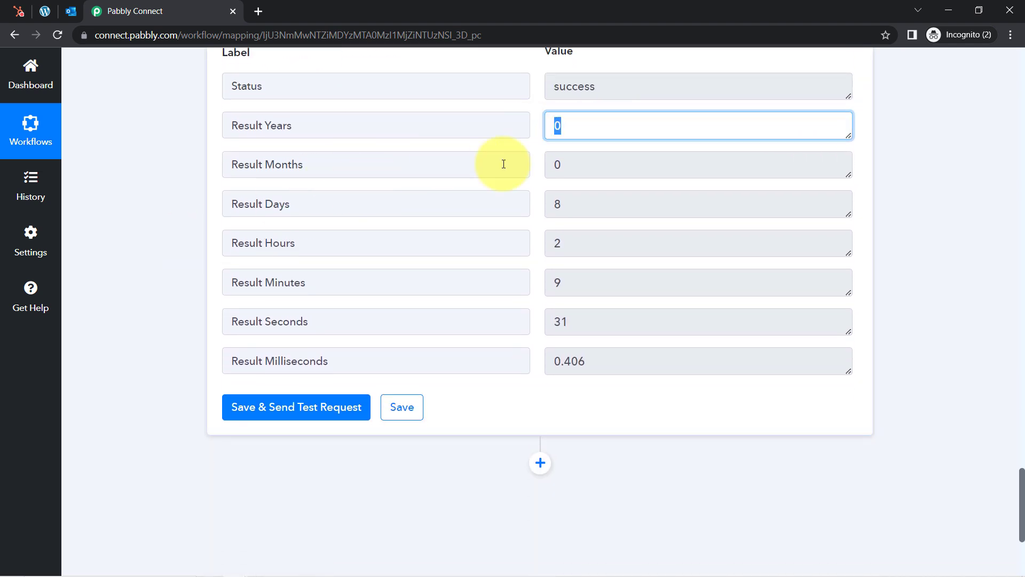
{"action": "left_click", "coordinate": [295, 408]}
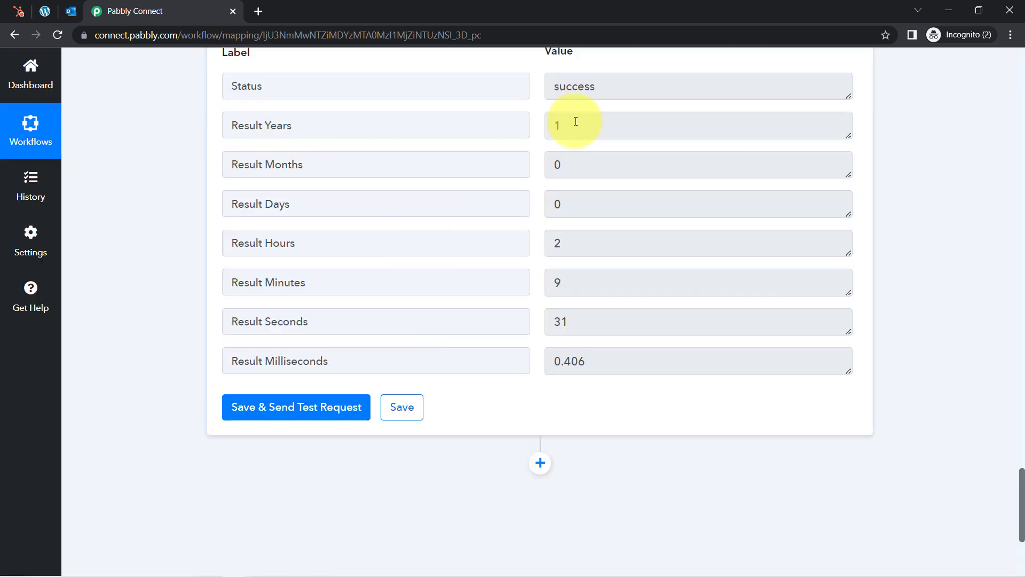
{"action": "left_click", "coordinate": [549, 125]}
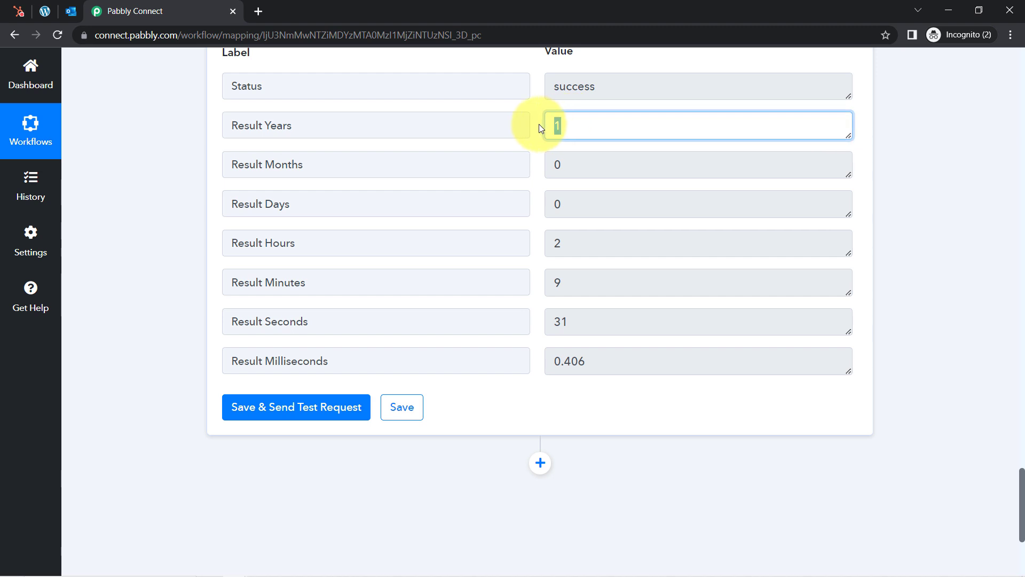
{"action": "left_click", "coordinate": [162, 138]}
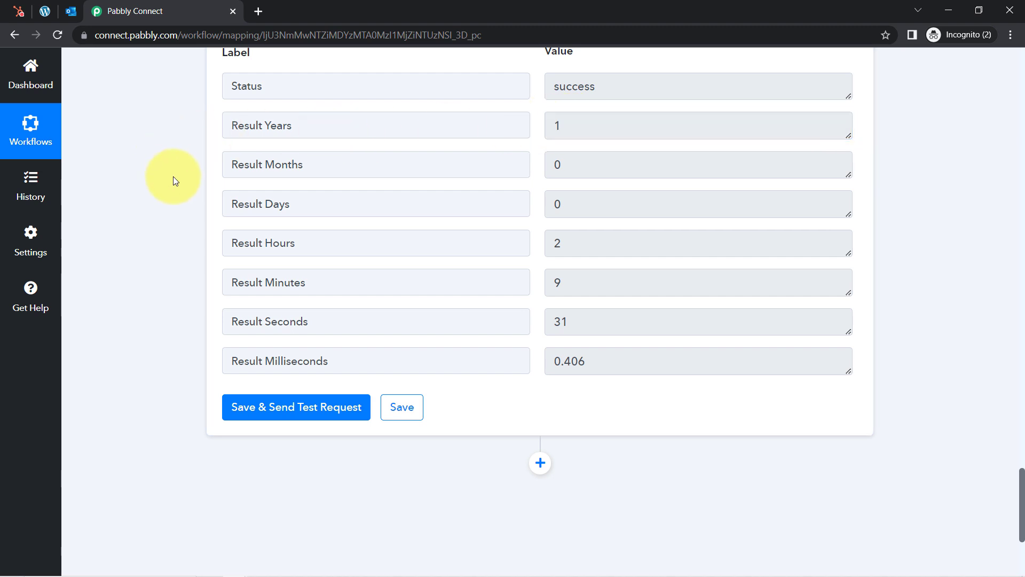
{"action": "scroll", "coordinate": [174, 200], "scroll_direction": "down", "scroll_amount": 3}
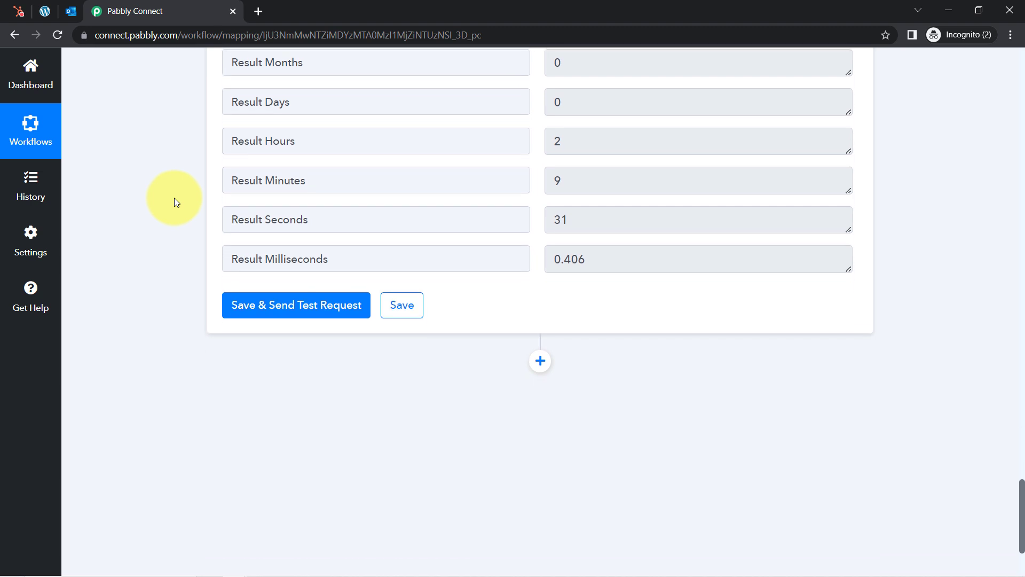
{"action": "scroll", "coordinate": [174, 201], "scroll_direction": "down", "scroll_amount": 2}
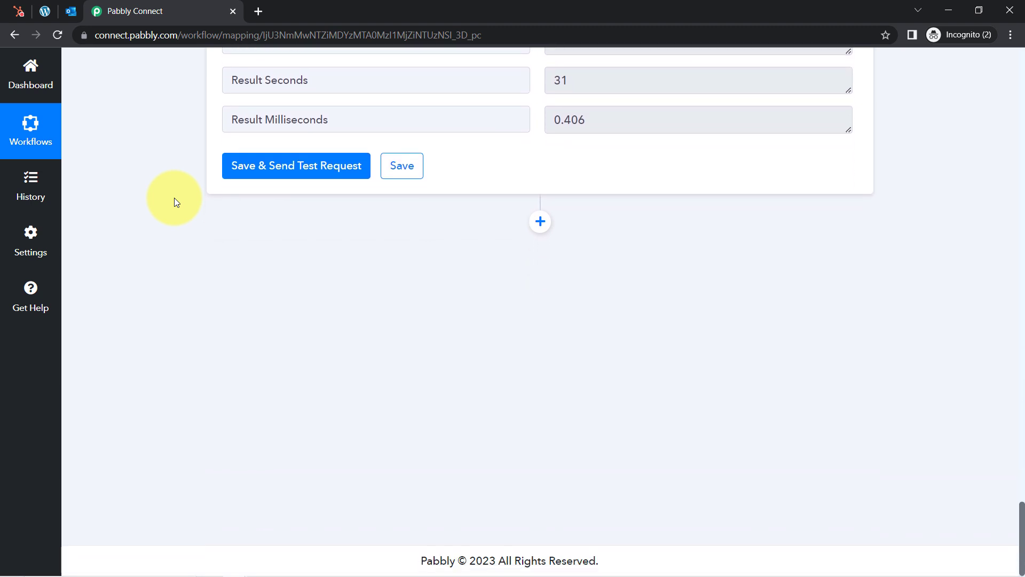
{"action": "left_click", "coordinate": [540, 222]}
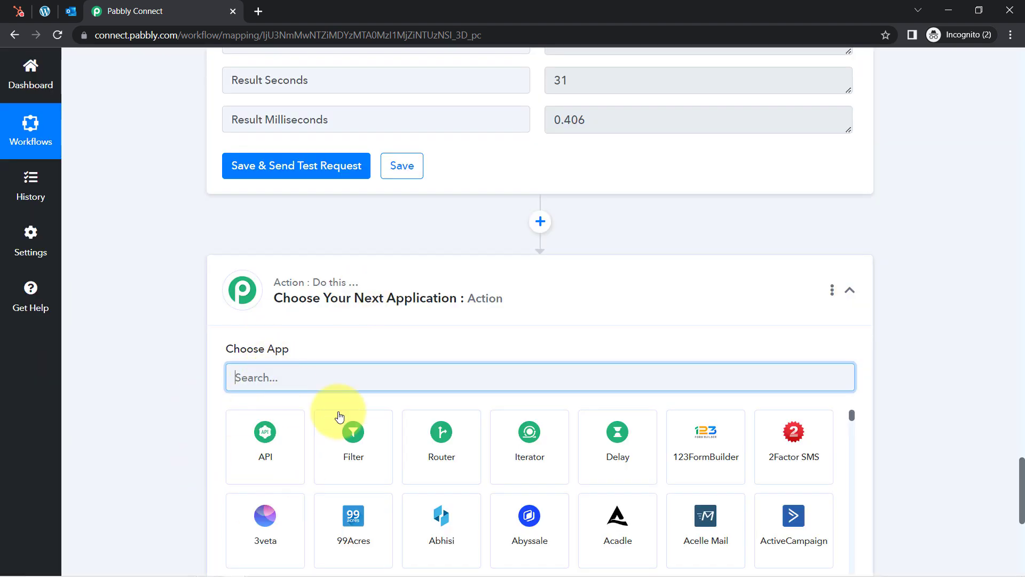
{"action": "left_click", "coordinate": [353, 434]}
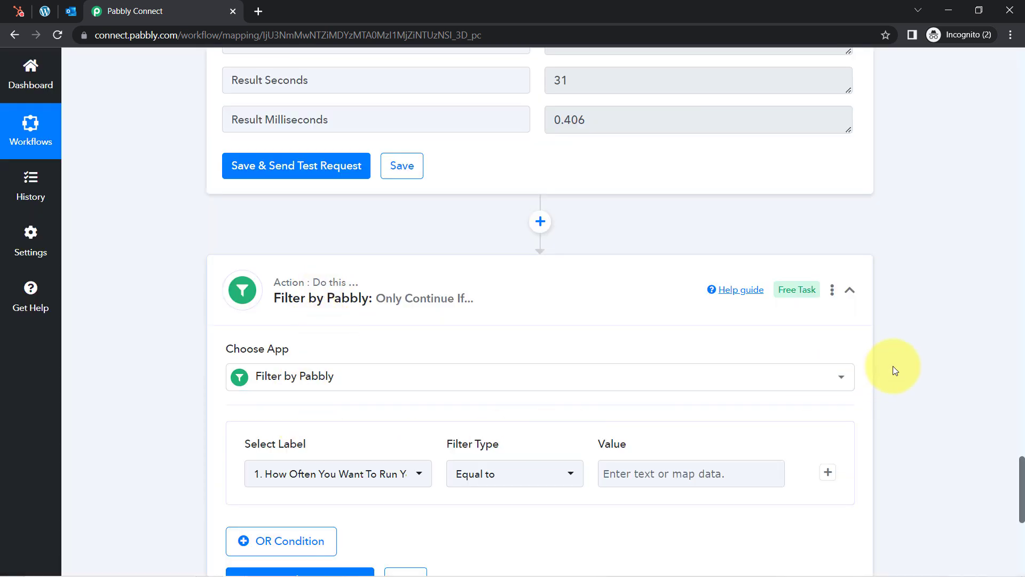
{"action": "left_click_drag", "start_coordinate": [1022, 464], "coordinate": [1021, 446]}
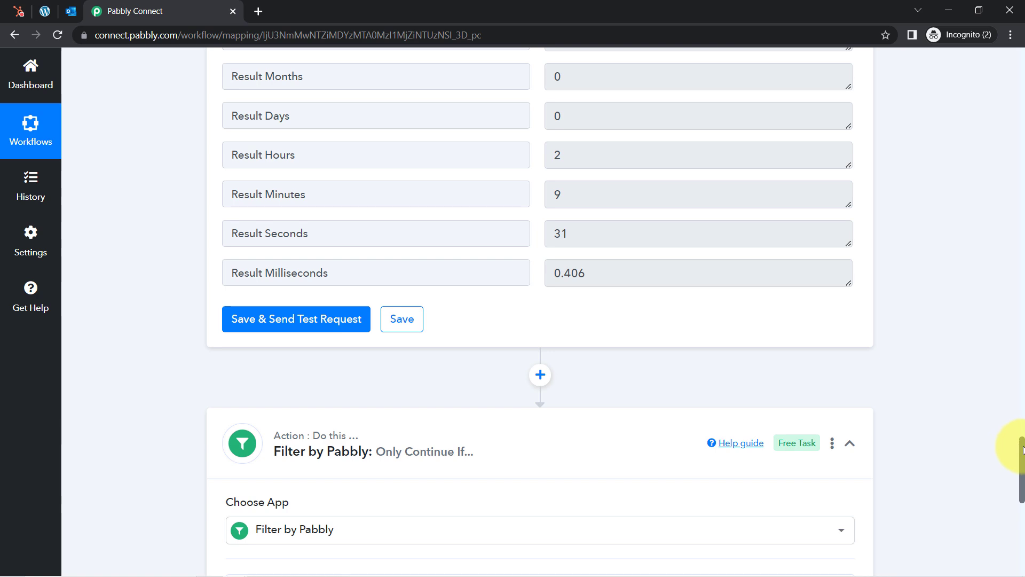
{"action": "scroll", "coordinate": [1022, 453], "scroll_direction": "down", "scroll_amount": 3}
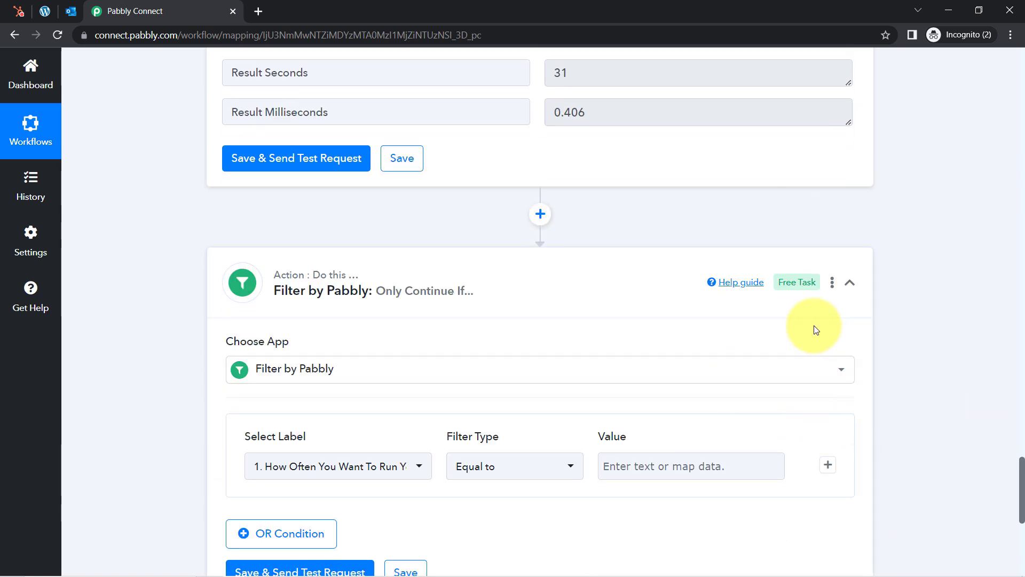
{"action": "left_click_drag", "start_coordinate": [1023, 494], "coordinate": [1023, 462]}
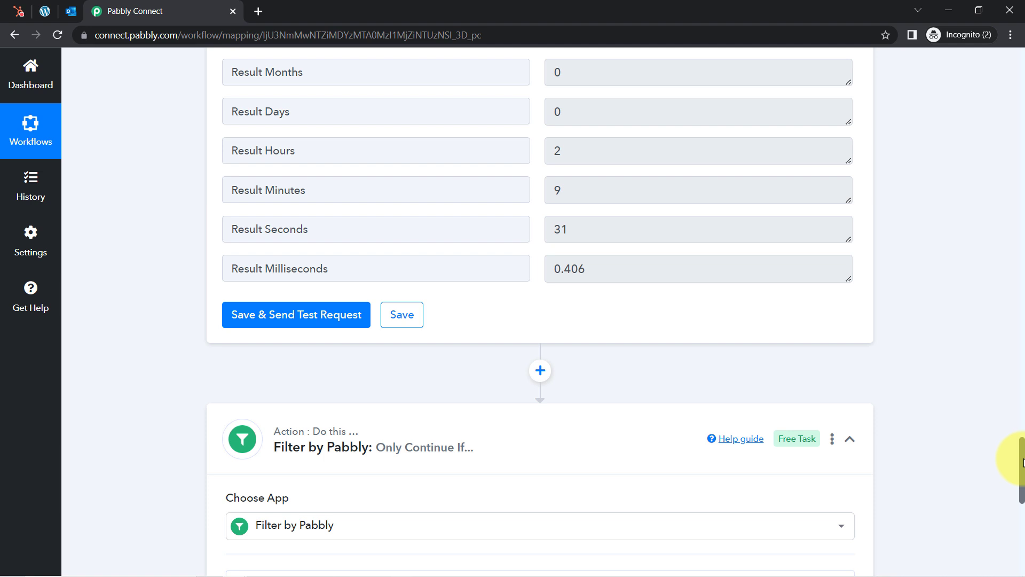
{"action": "scroll", "coordinate": [1022, 462], "scroll_direction": "up", "scroll_amount": 2}
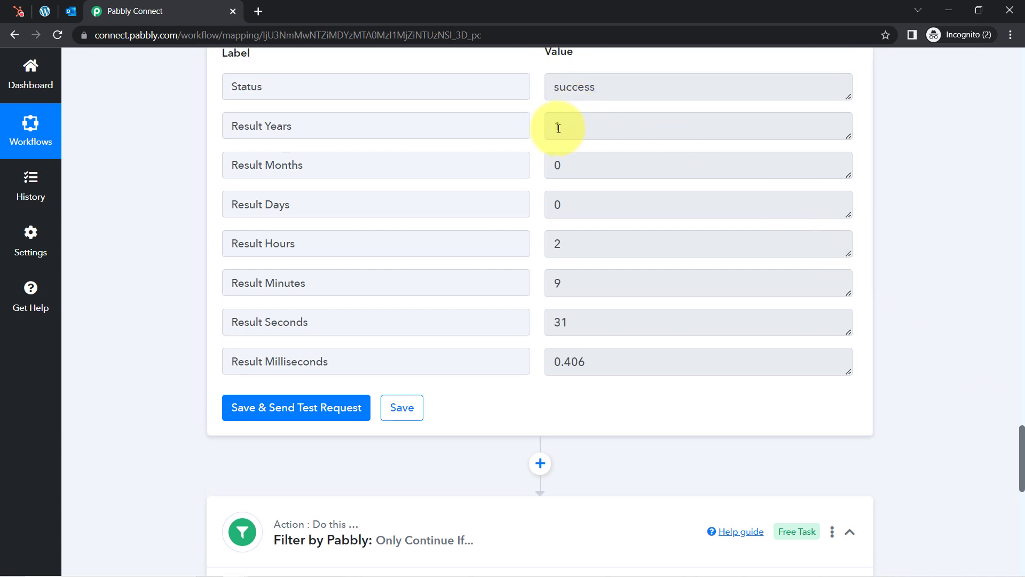
{"action": "left_click_drag", "start_coordinate": [566, 128], "coordinate": [555, 127]}
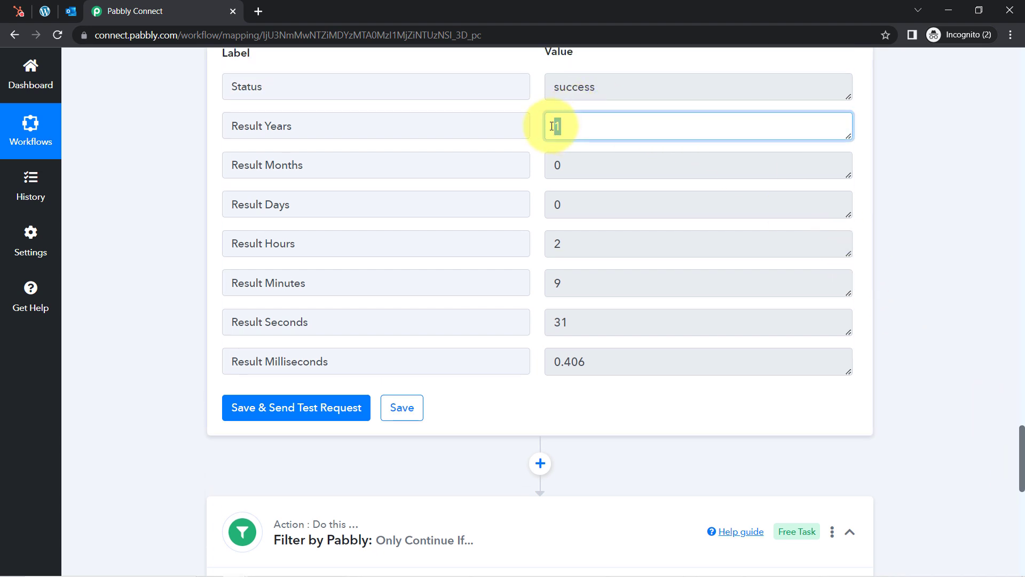
{"action": "left_click", "coordinate": [945, 362]}
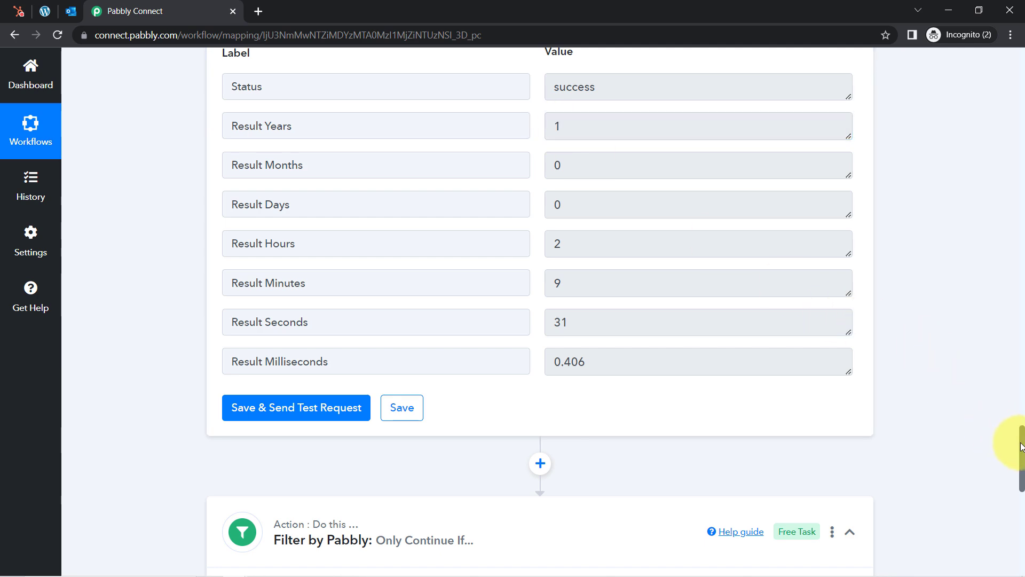
{"action": "scroll", "coordinate": [1022, 447], "scroll_direction": "down", "scroll_amount": 7}
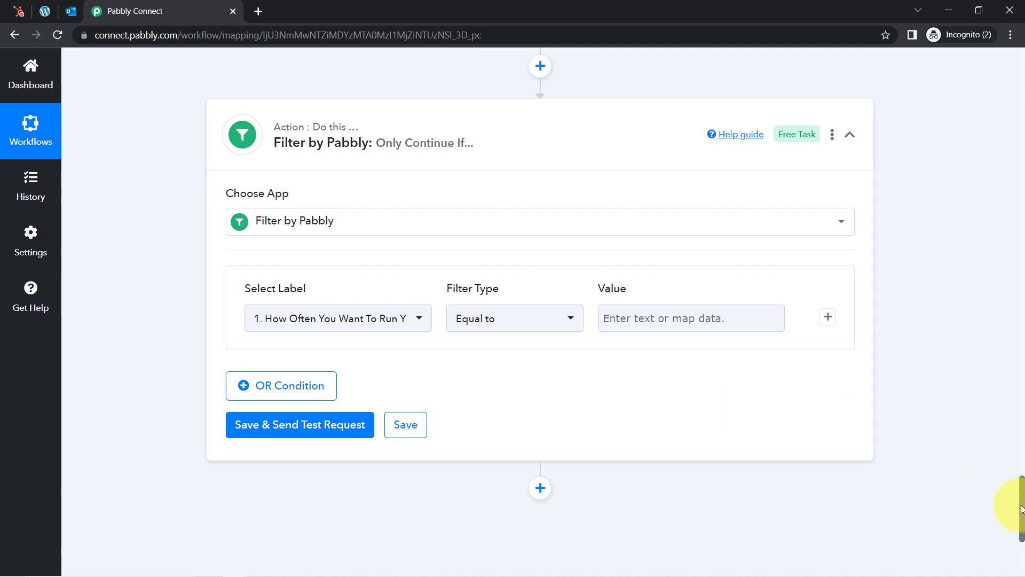
{"action": "left_click_drag", "start_coordinate": [1022, 494], "coordinate": [1019, 435]}
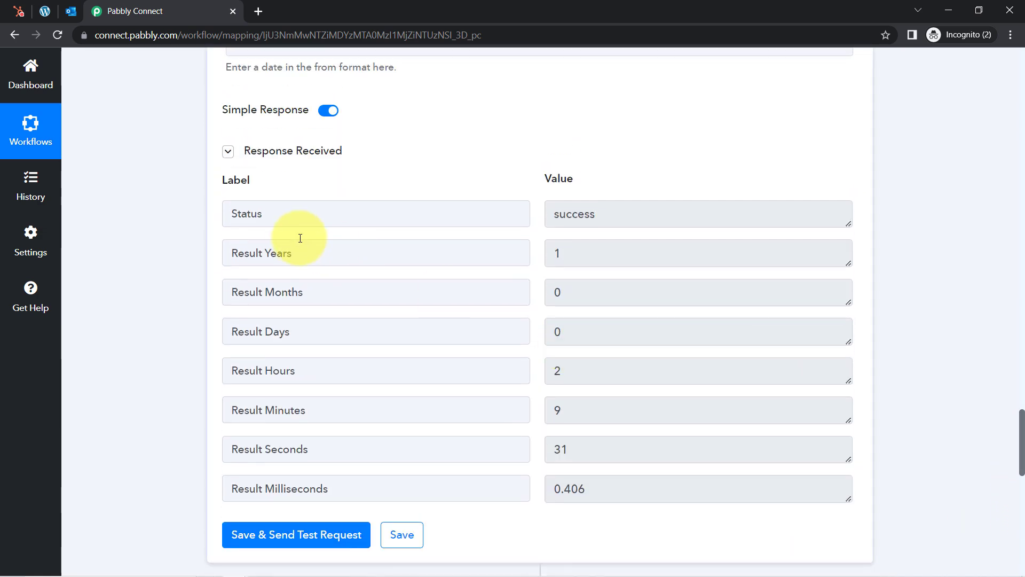
{"action": "triple_click", "coordinate": [247, 257]}
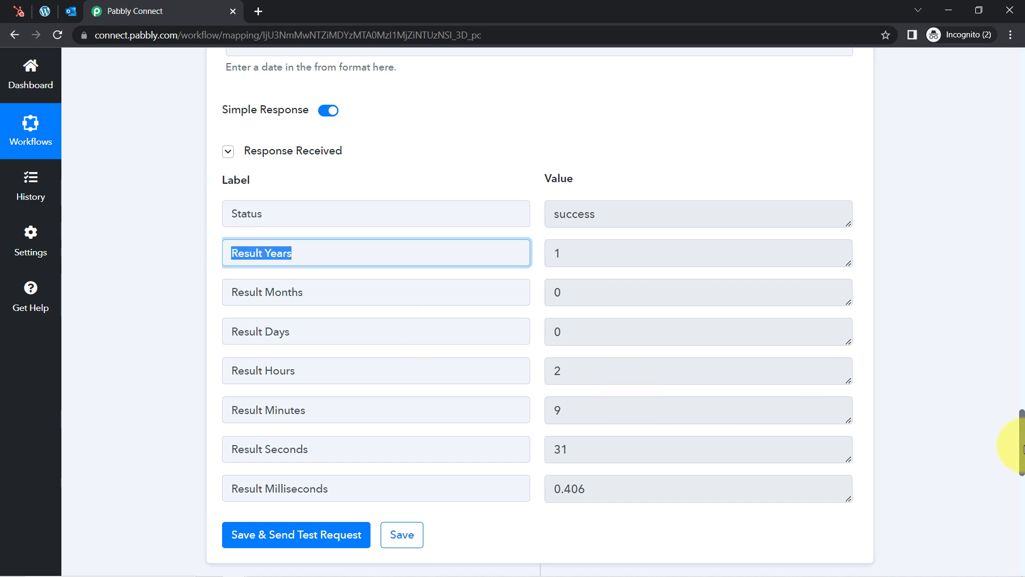
{"action": "left_click_drag", "start_coordinate": [1021, 447], "coordinate": [1022, 514]}
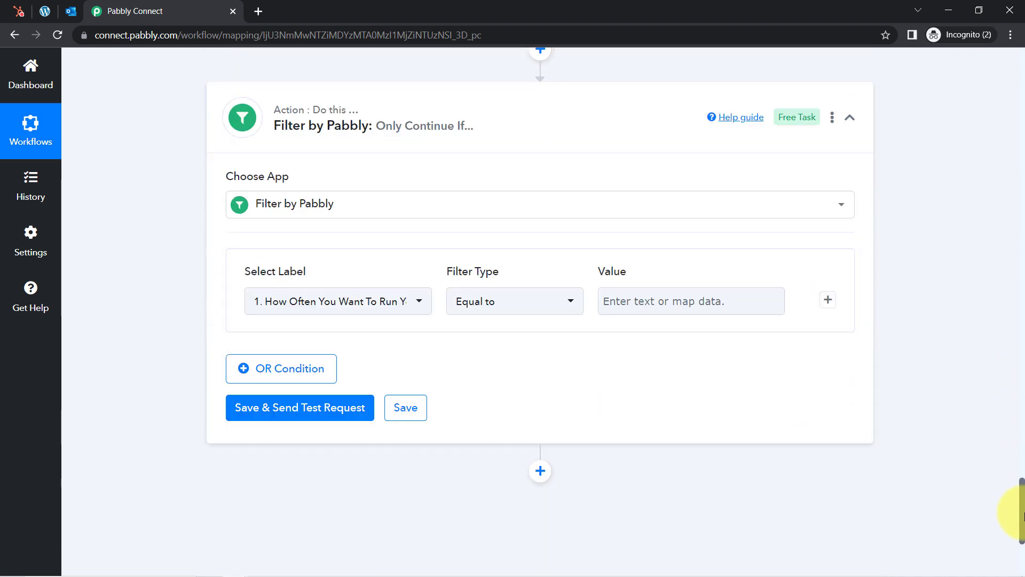
Set the filter condition to step 5 Result Years equal to 1
{"action": "left_click", "coordinate": [343, 300]}
{"action": "left_click_drag", "start_coordinate": [499, 469], "coordinate": [492, 535]}
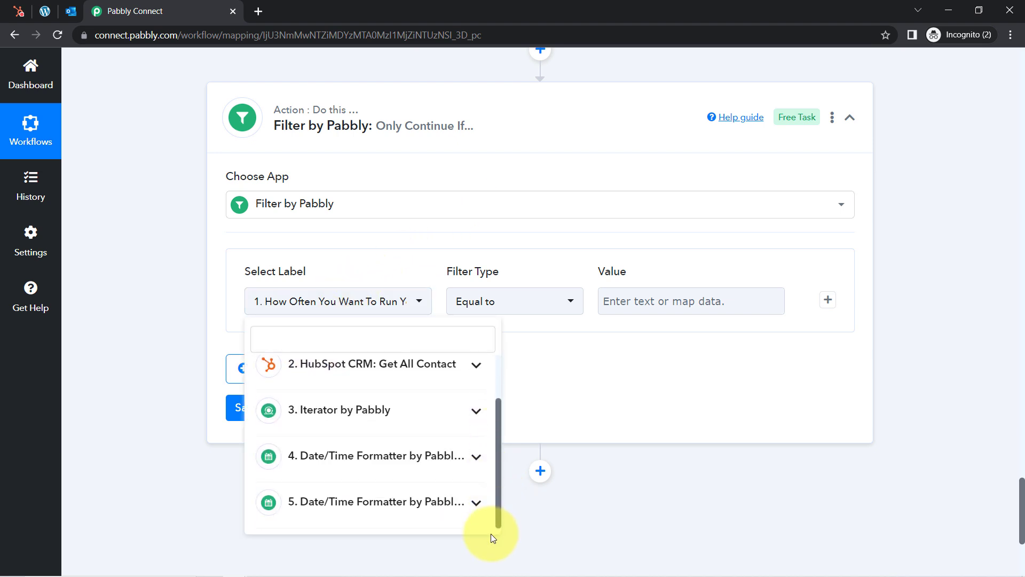
{"action": "left_click", "coordinate": [341, 504]}
{"action": "left_click_drag", "start_coordinate": [499, 425], "coordinate": [498, 486]}
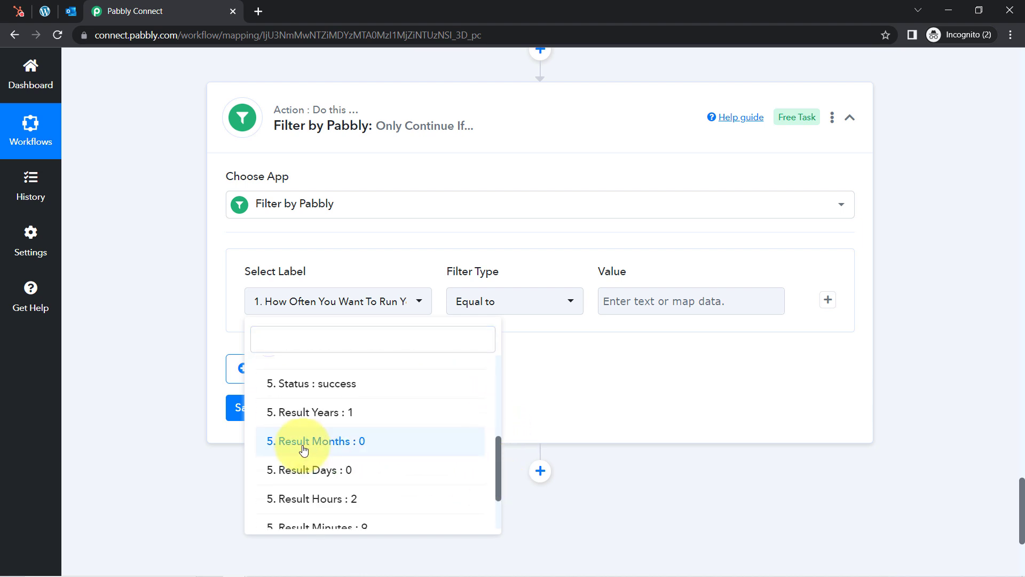
{"action": "left_click", "coordinate": [301, 417]}
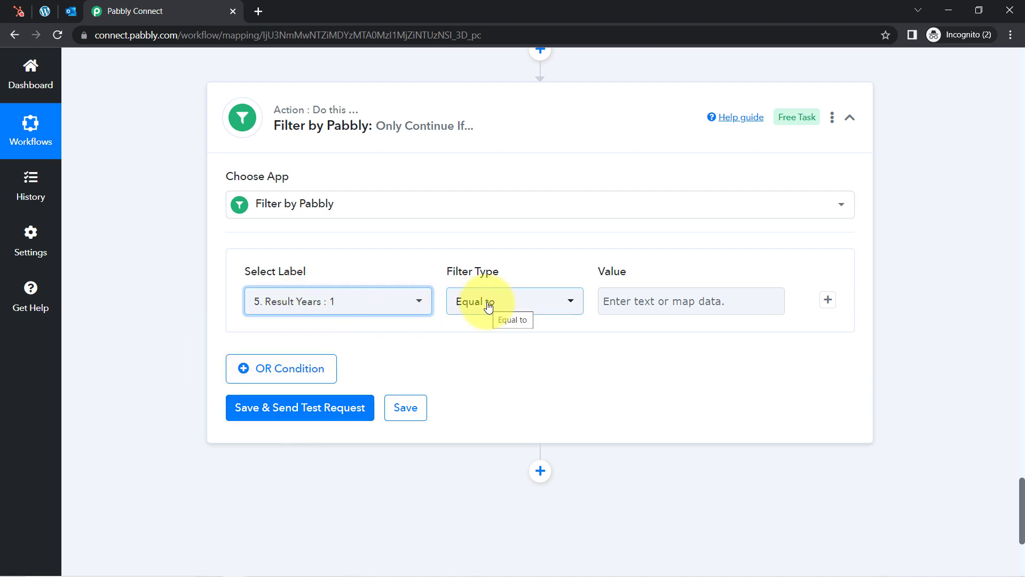
{"action": "left_click", "coordinate": [615, 299]}
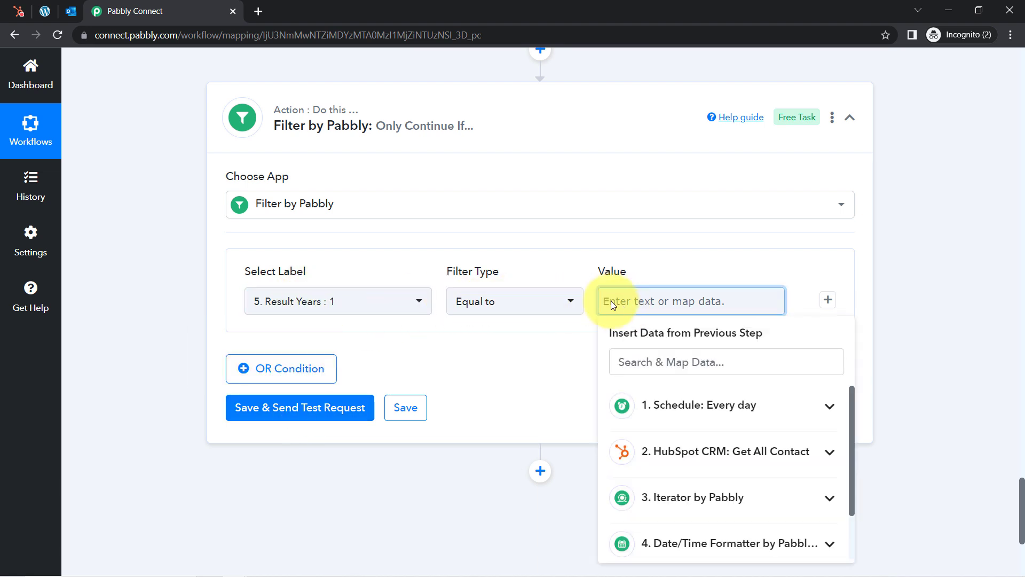
{"action": "type", "text": "1"}
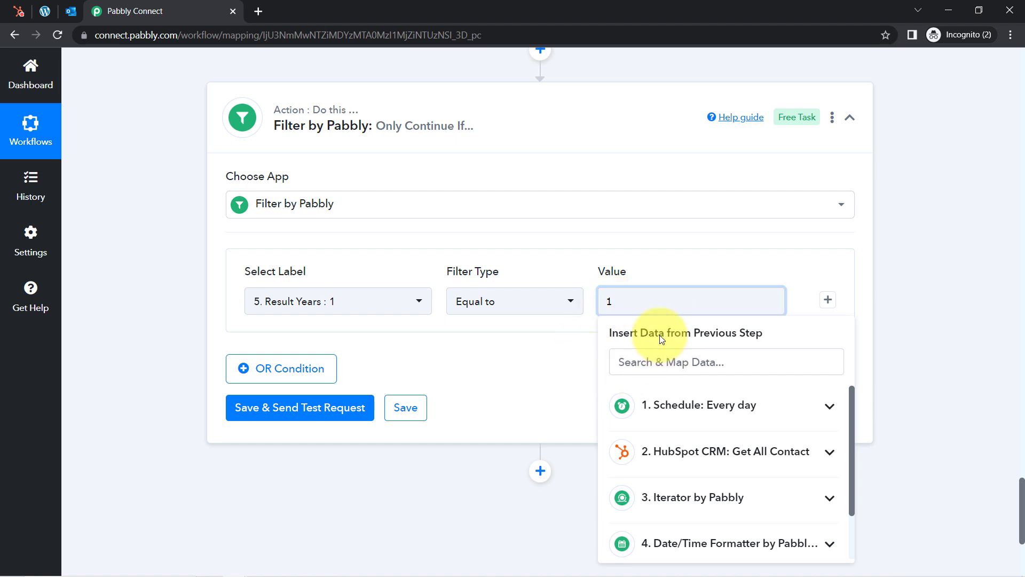
Save and test the filter, confirming it reports Condition is true
{"action": "left_click", "coordinate": [283, 416]}
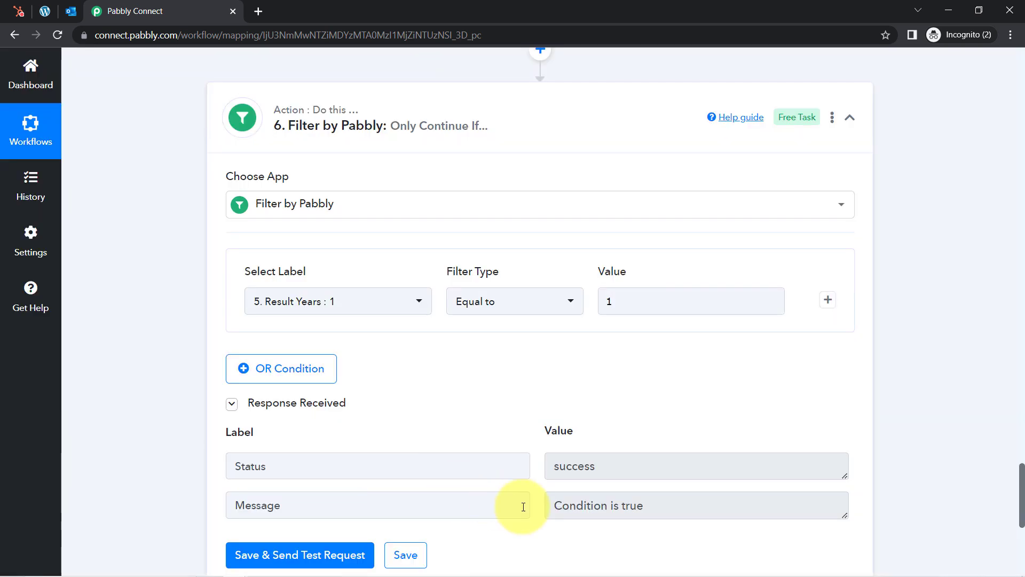
{"action": "left_click_drag", "start_coordinate": [579, 499], "coordinate": [627, 508]}
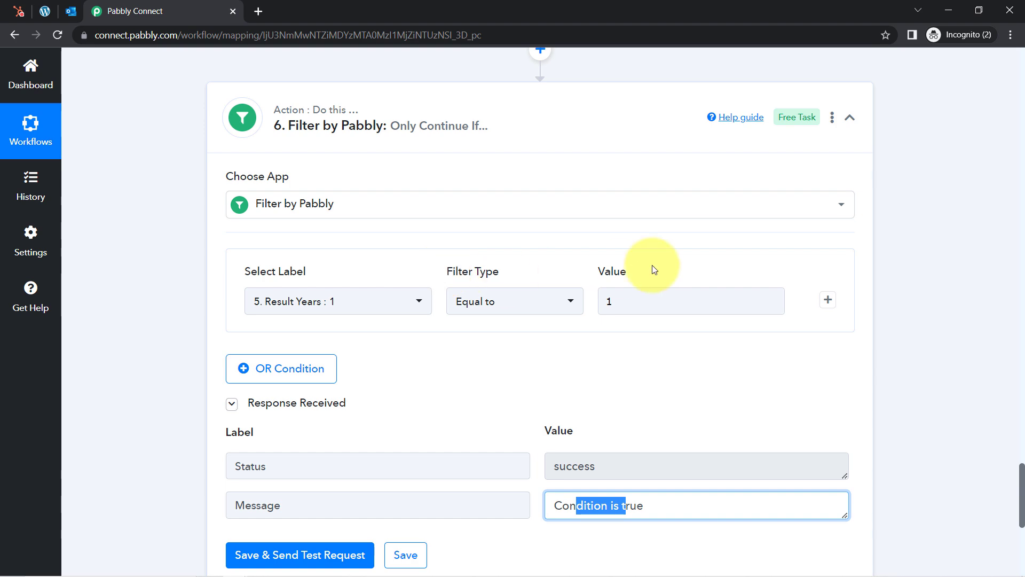
{"action": "double_click", "coordinate": [607, 299]}
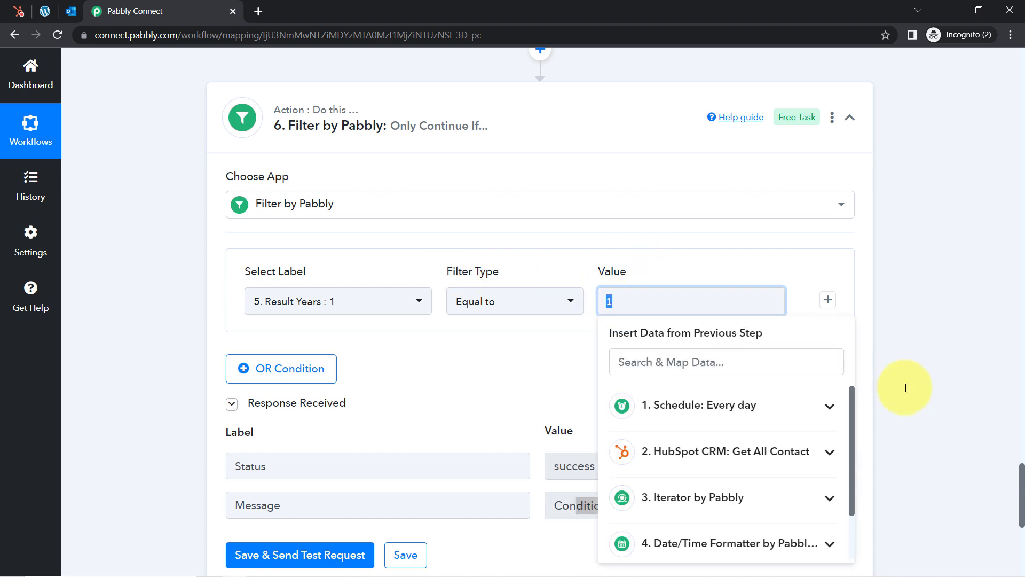
{"action": "left_click_drag", "start_coordinate": [1022, 497], "coordinate": [1021, 434]}
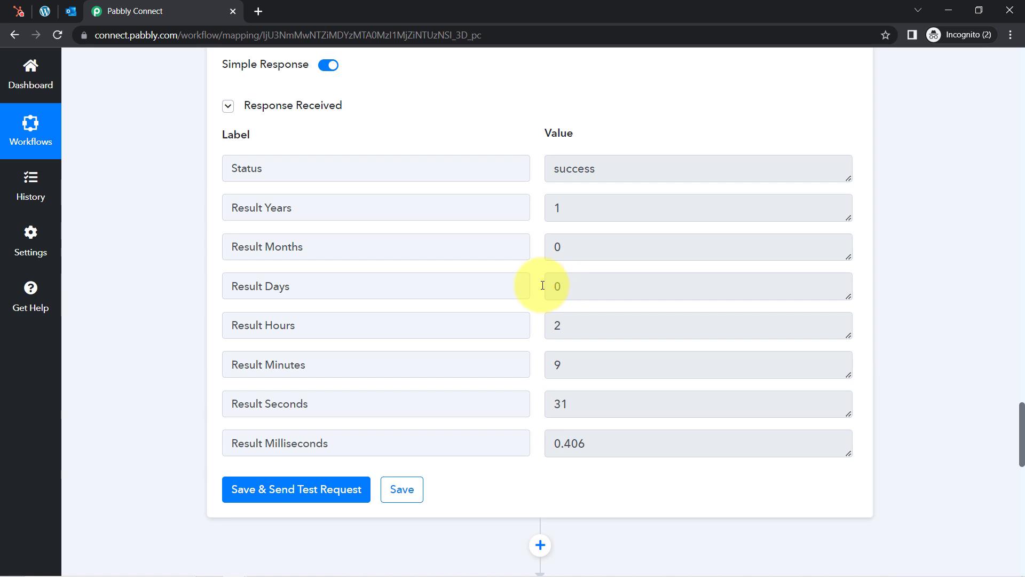
{"action": "double_click", "coordinate": [278, 207]}
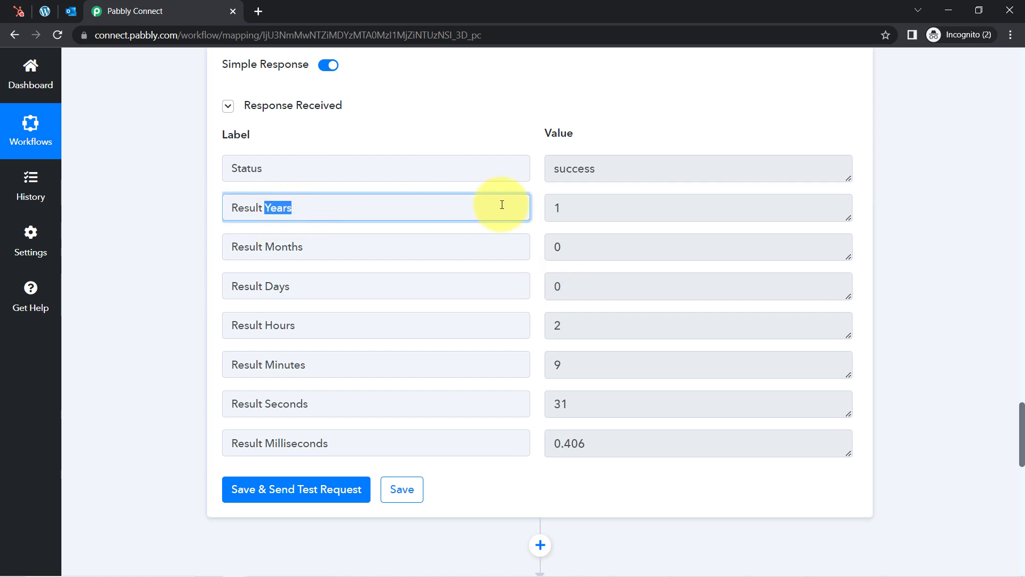
{"action": "left_click", "coordinate": [558, 214]}
{"action": "double_click", "coordinate": [552, 248]}
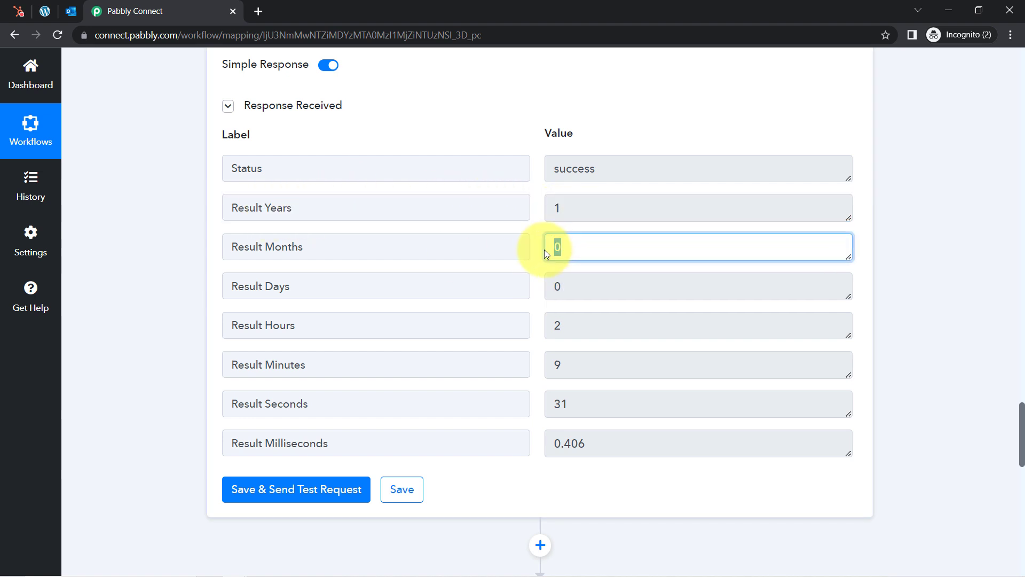
{"action": "double_click", "coordinate": [556, 284]}
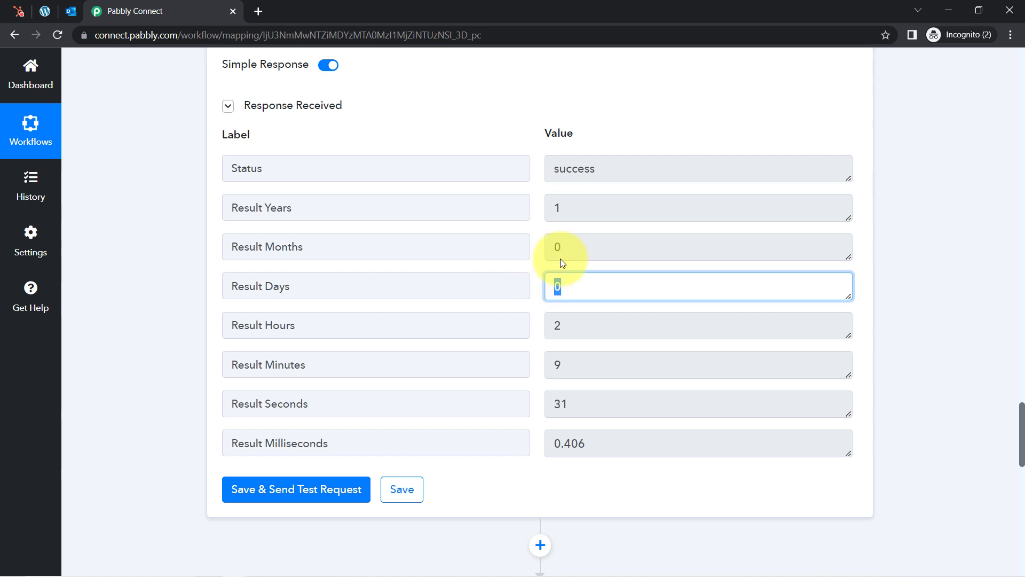
{"action": "double_click", "coordinate": [556, 211]}
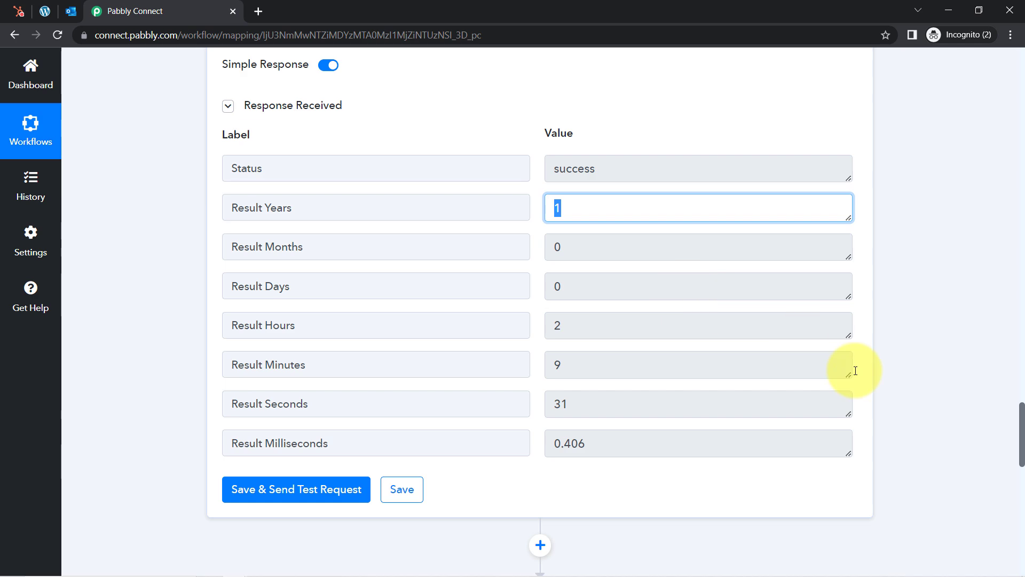
{"action": "left_click_drag", "start_coordinate": [1023, 420], "coordinate": [1023, 480]}
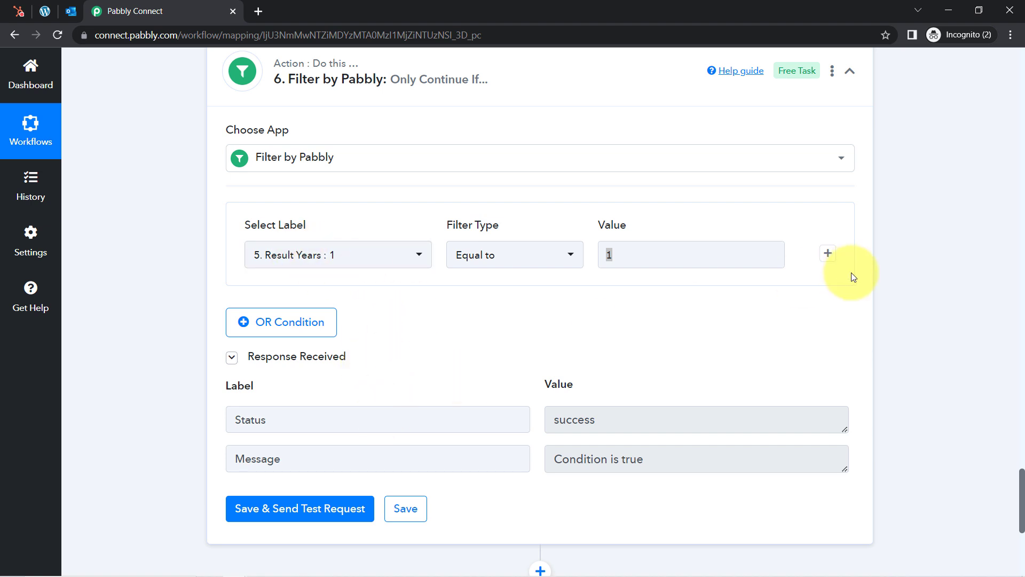
Add two AND conditions using step 5's Result Months and Result Days
{"action": "left_click", "coordinate": [828, 256]}
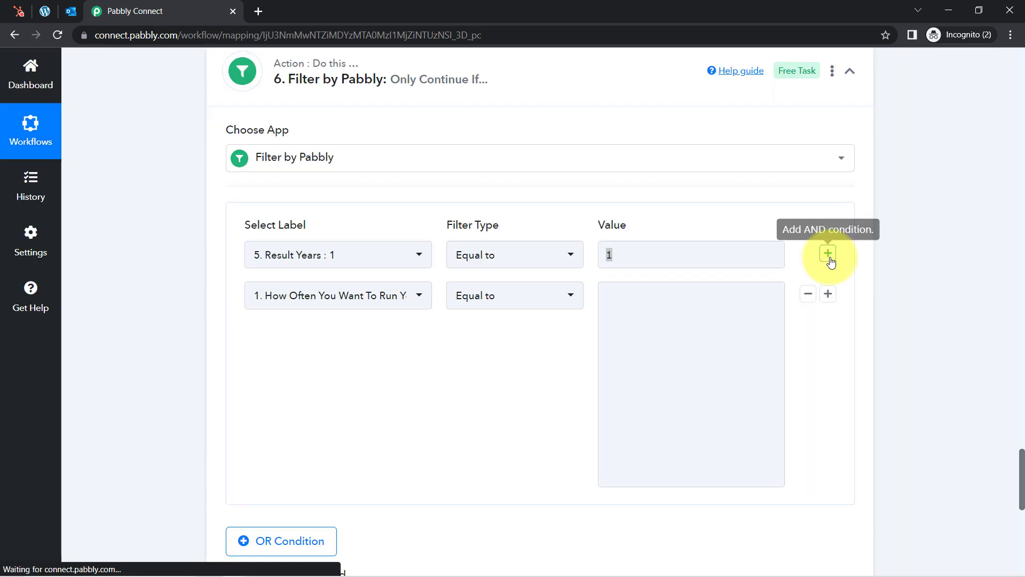
{"action": "left_click", "coordinate": [828, 294]}
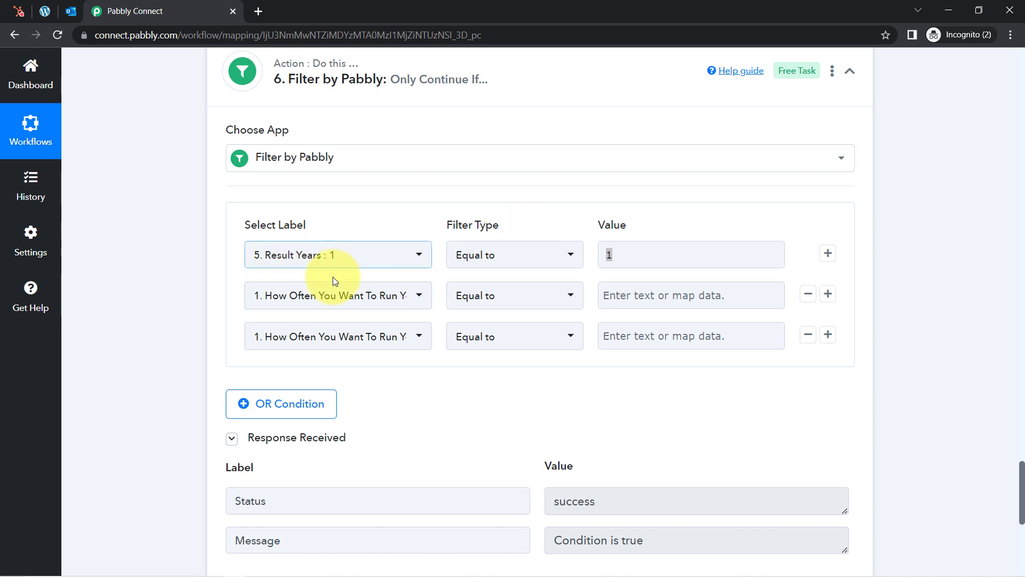
{"action": "left_click", "coordinate": [329, 296]}
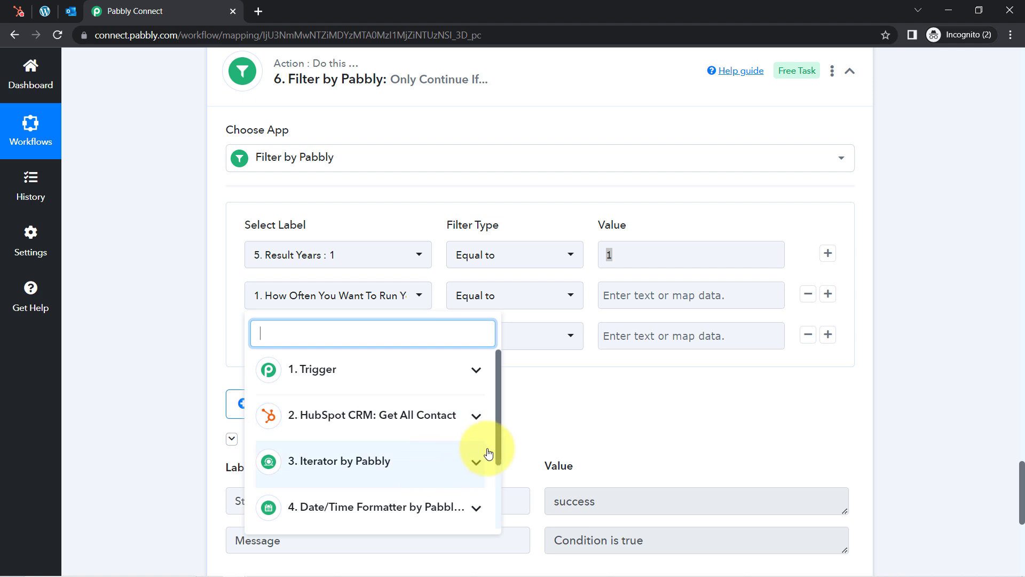
{"action": "left_click_drag", "start_coordinate": [500, 434], "coordinate": [492, 509]}
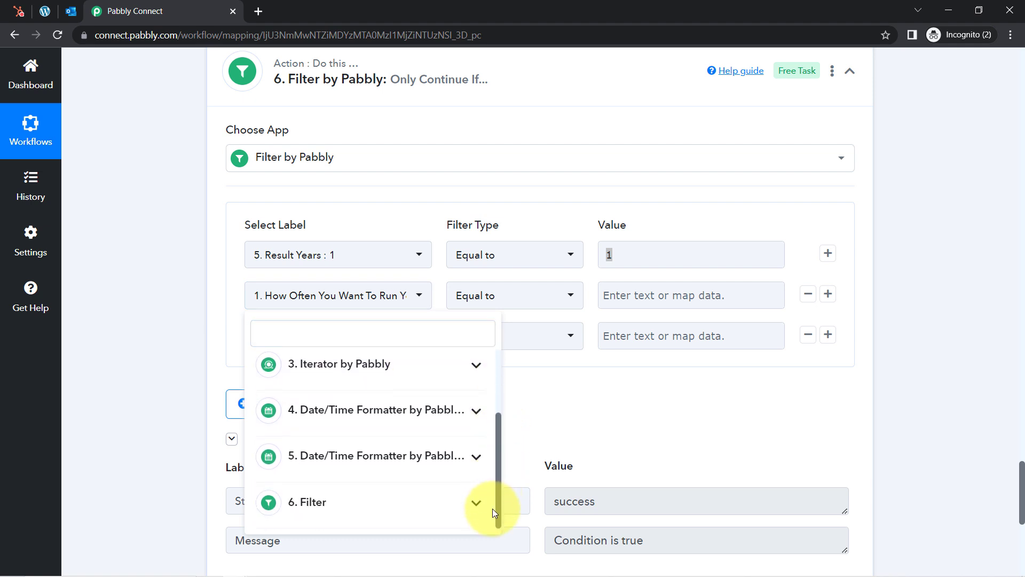
{"action": "left_click", "coordinate": [375, 458]}
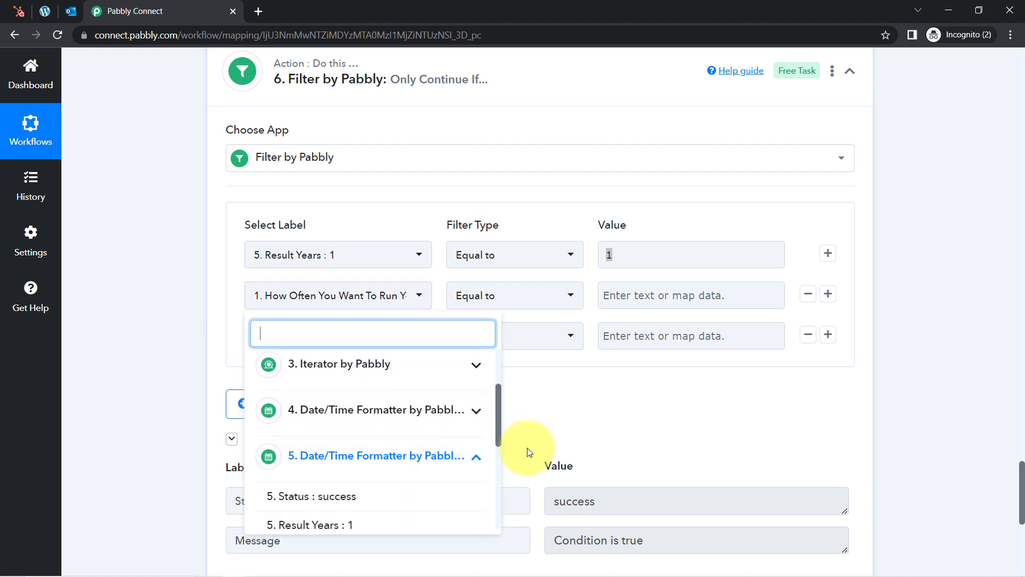
{"action": "left_click_drag", "start_coordinate": [497, 416], "coordinate": [498, 459]}
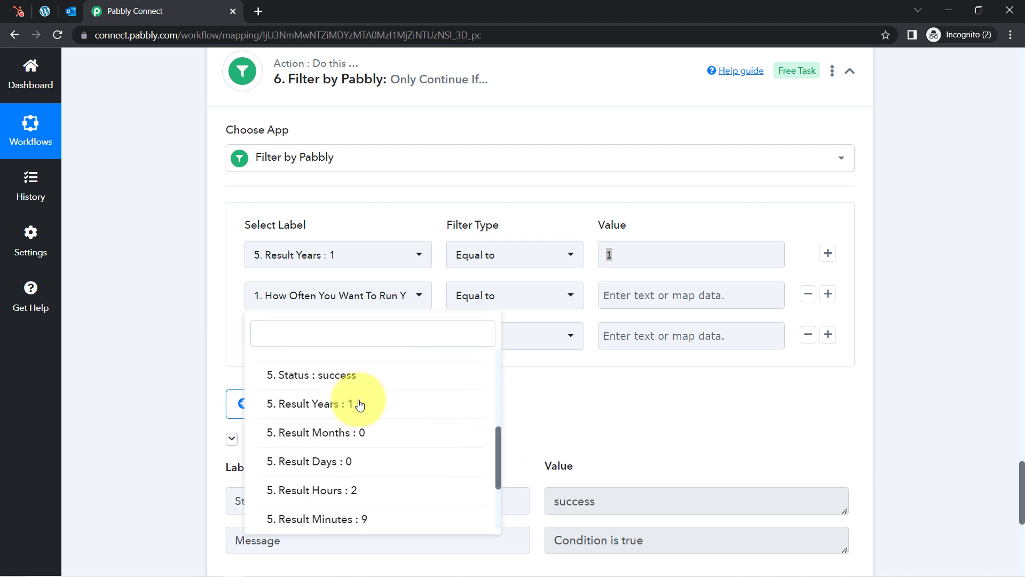
{"action": "left_click", "coordinate": [334, 435]}
{"action": "left_click", "coordinate": [284, 337]}
{"action": "left_click_drag", "start_coordinate": [501, 238], "coordinate": [499, 307]}
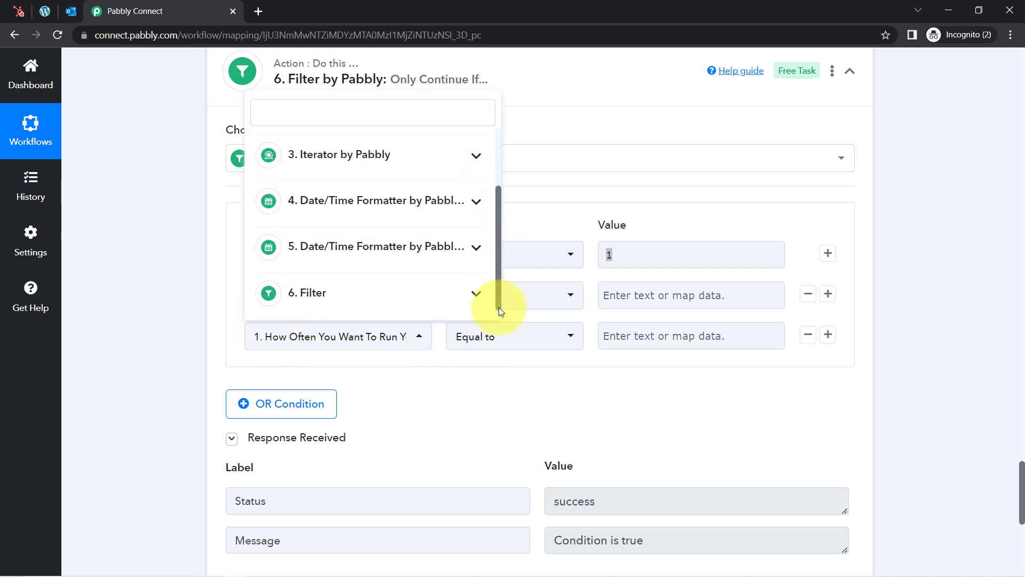
{"action": "left_click", "coordinate": [447, 240]}
{"action": "left_click_drag", "start_coordinate": [498, 221], "coordinate": [496, 261]}
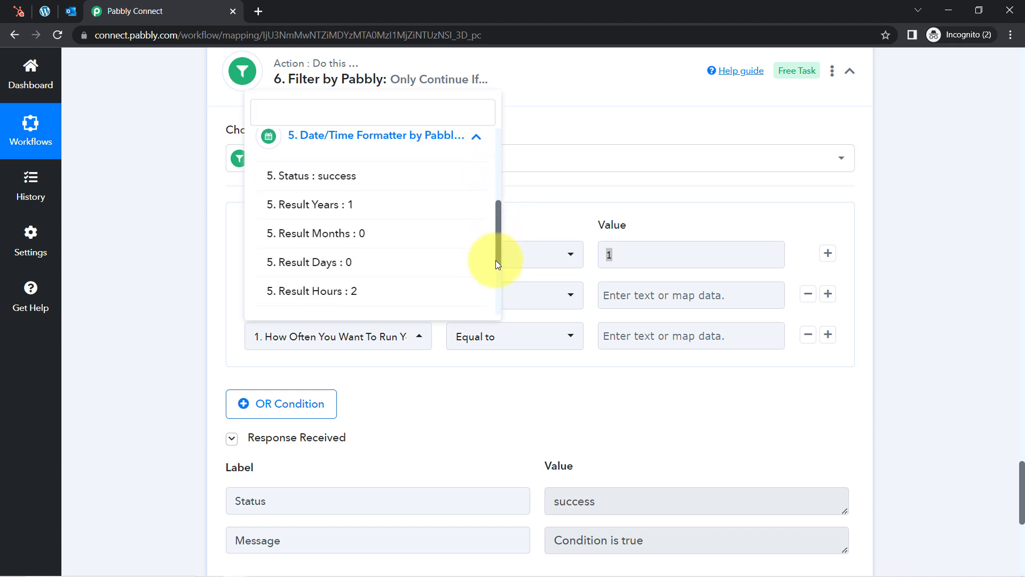
{"action": "left_click", "coordinate": [337, 276]}
Enter 0 as the value for both new conditions, then save and test the filter
{"action": "left_click", "coordinate": [640, 296]}
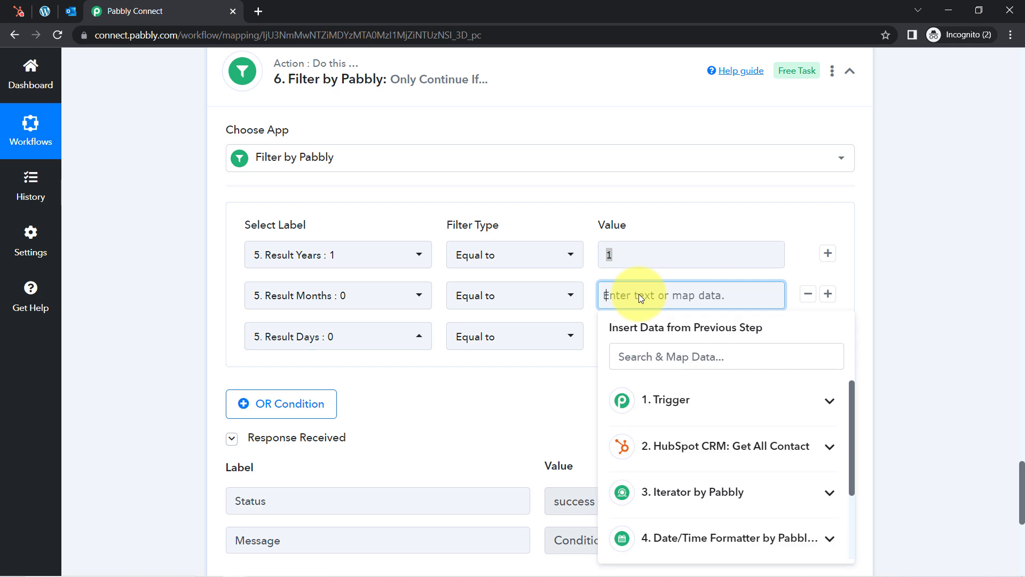
{"action": "type", "text": "0"}
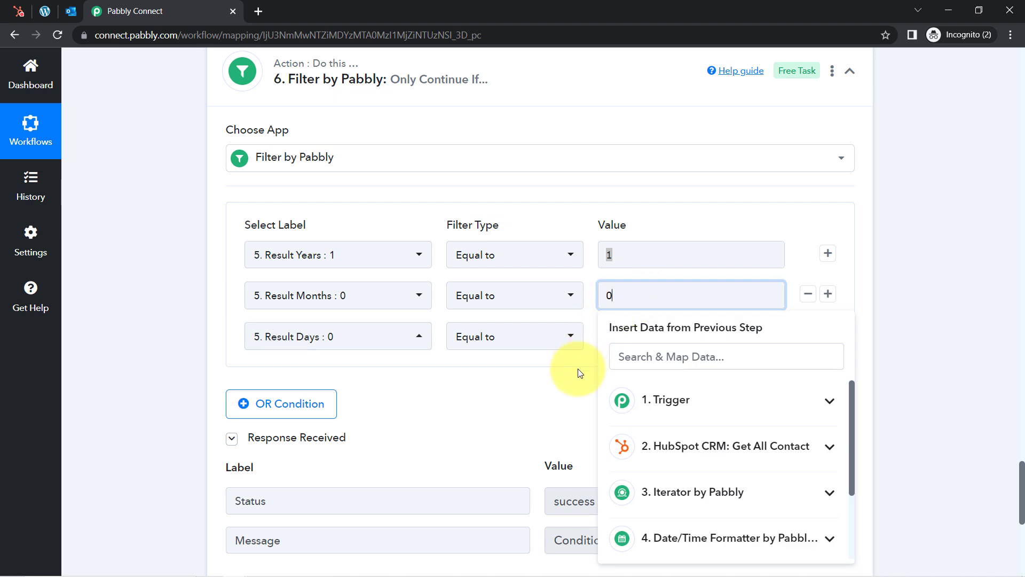
{"action": "left_click", "coordinate": [614, 342]}
{"action": "left_click", "coordinate": [623, 335]}
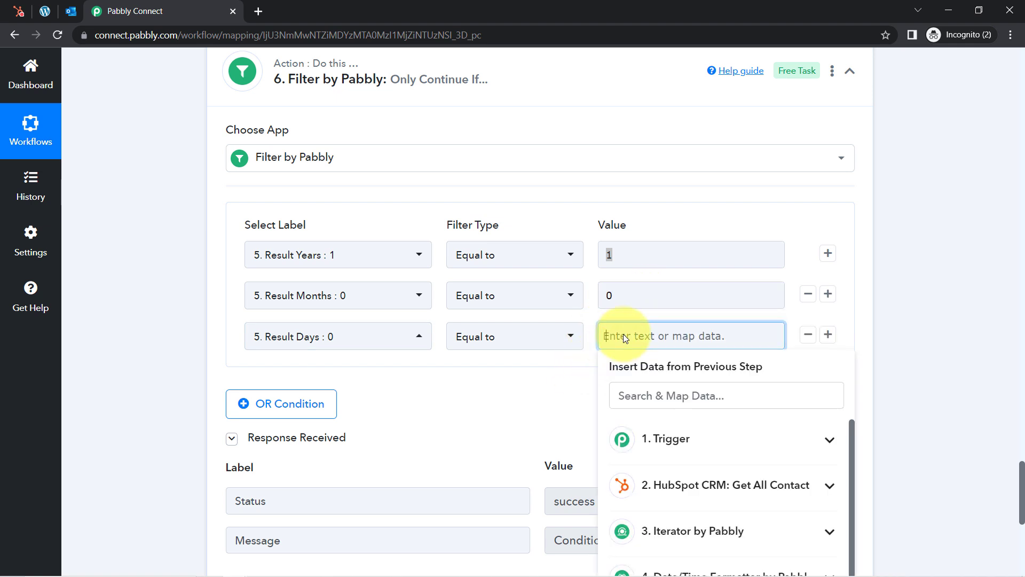
{"action": "type", "text": "0"}
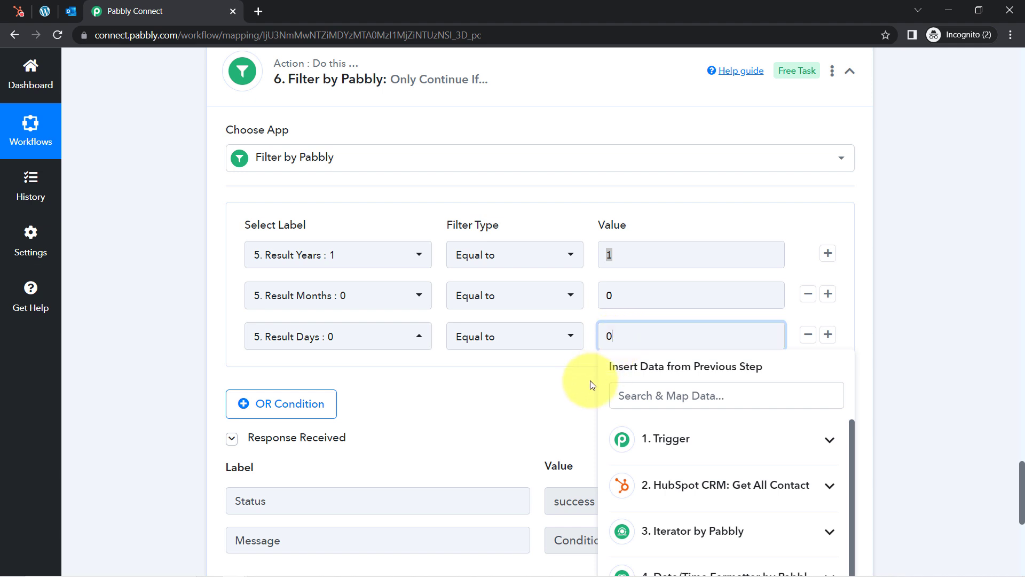
{"action": "left_click", "coordinate": [560, 383]}
{"action": "left_click", "coordinate": [715, 285]}
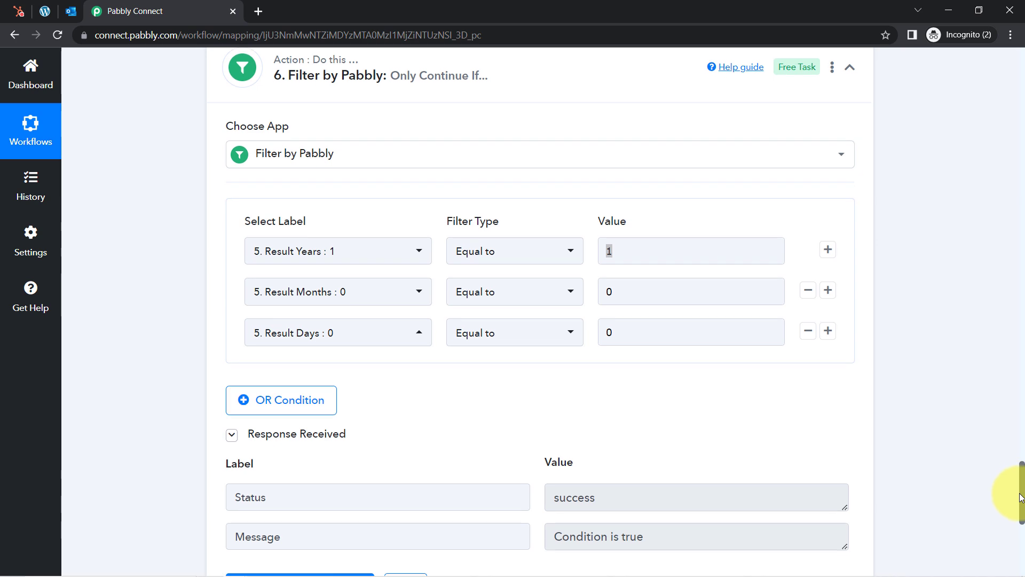
{"action": "left_click_drag", "start_coordinate": [1020, 481], "coordinate": [1020, 516]}
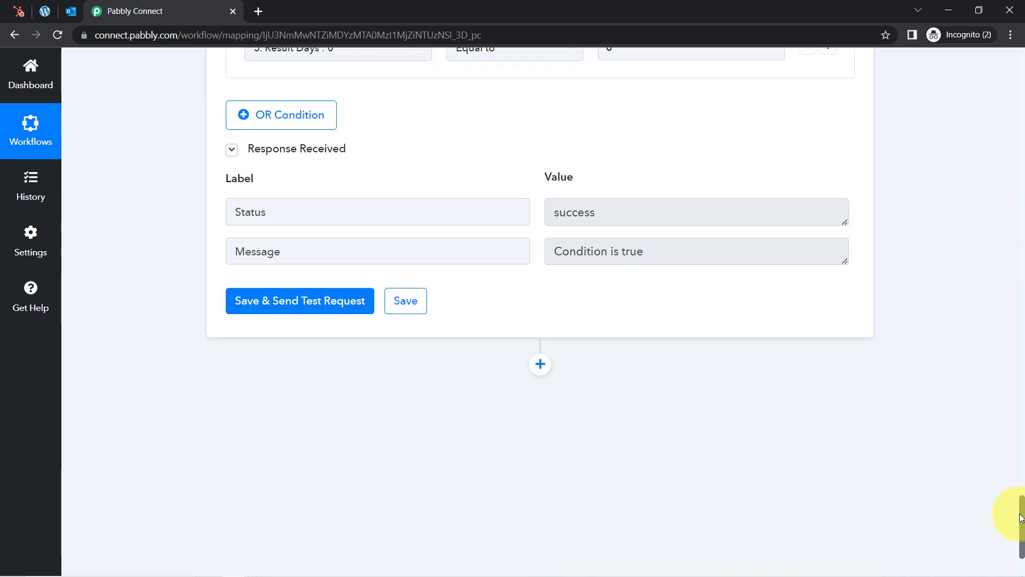
{"action": "left_click", "coordinate": [287, 294]}
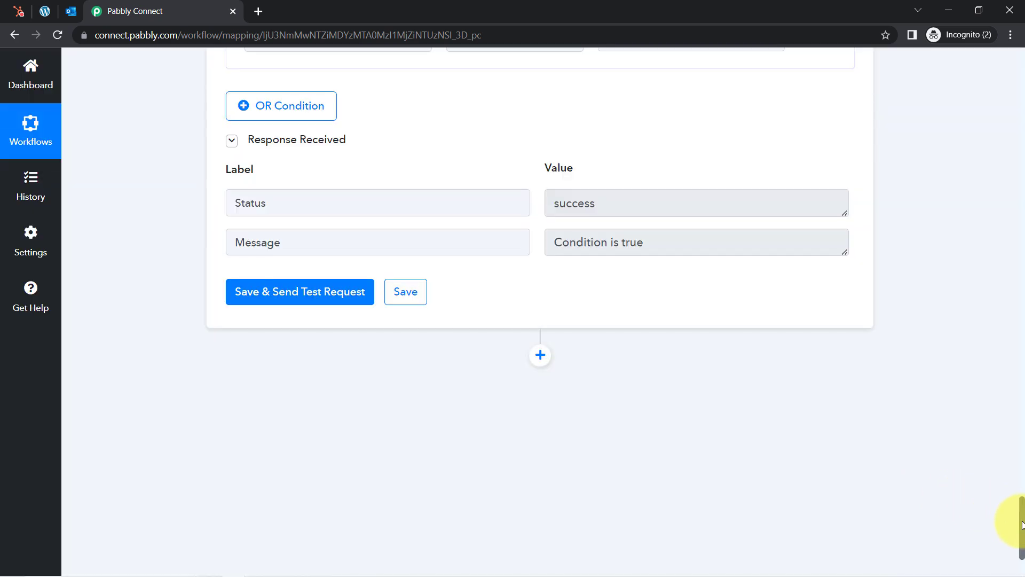
{"action": "left_click_drag", "start_coordinate": [1022, 524], "coordinate": [1022, 486]}
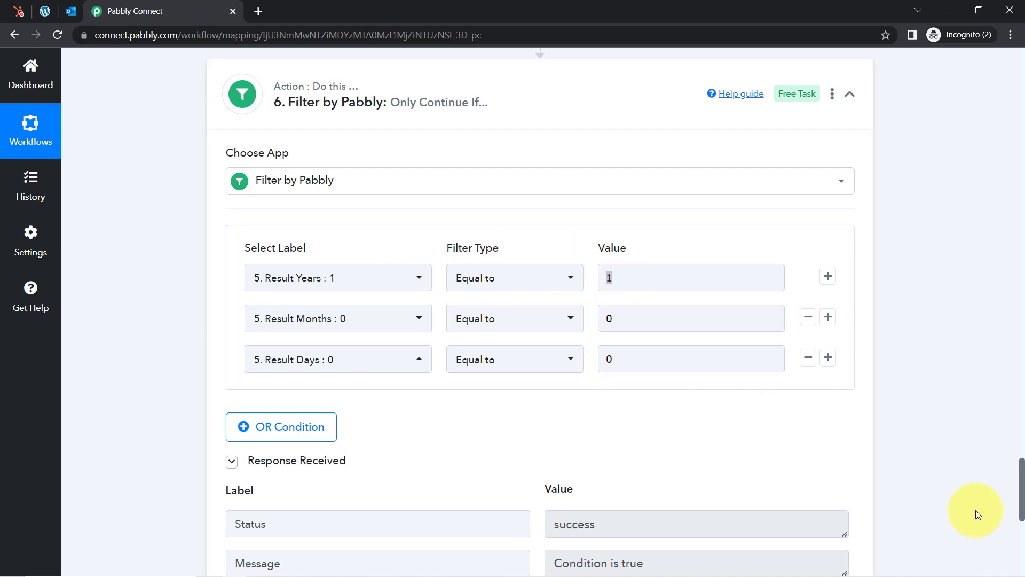
{"action": "left_click_drag", "start_coordinate": [1023, 494], "coordinate": [1022, 450]}
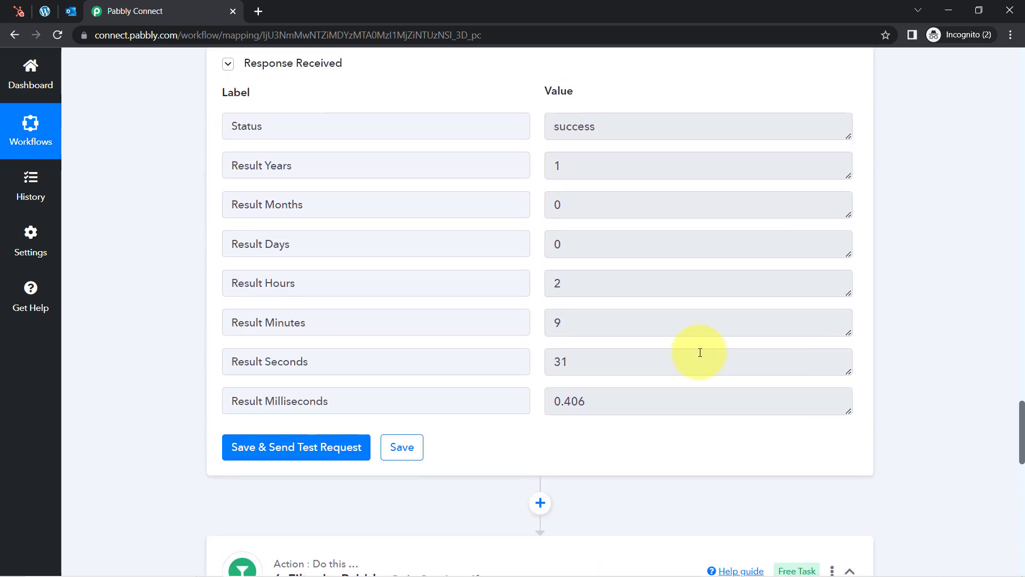
{"action": "double_click", "coordinate": [565, 166]}
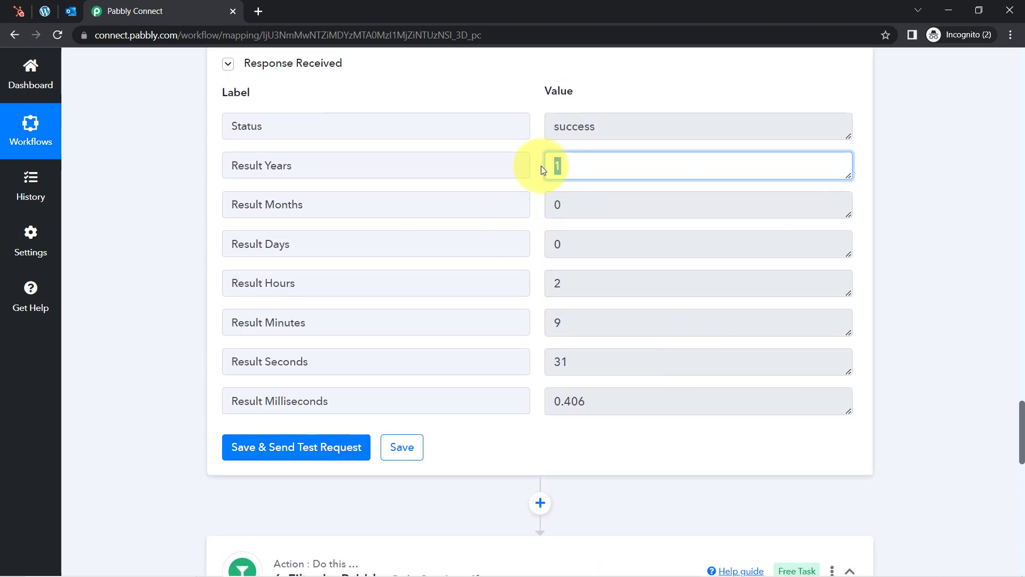
{"action": "left_click", "coordinate": [566, 207]}
{"action": "double_click", "coordinate": [565, 207]}
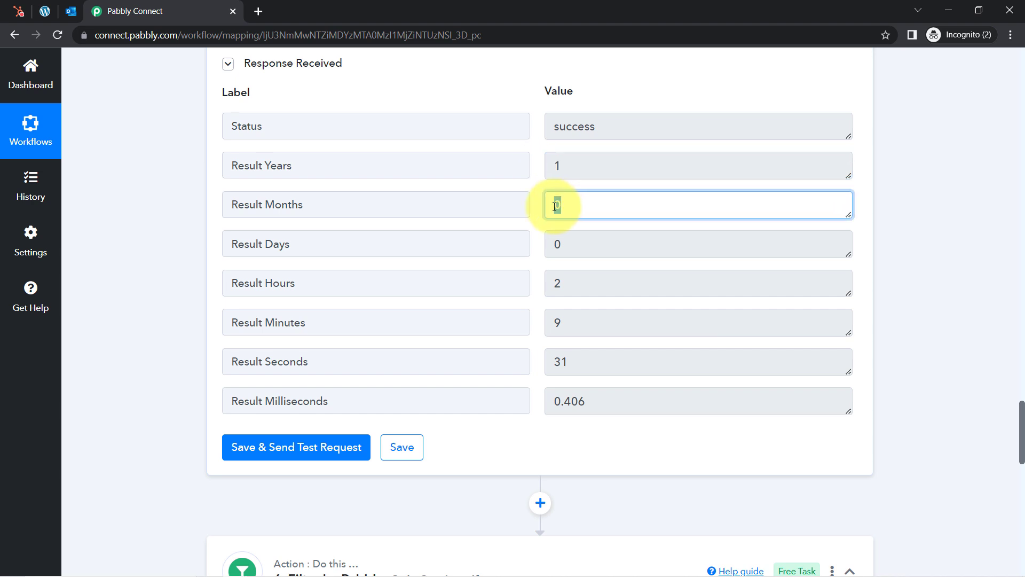
{"action": "left_click", "coordinate": [574, 244]}
{"action": "double_click", "coordinate": [574, 244]}
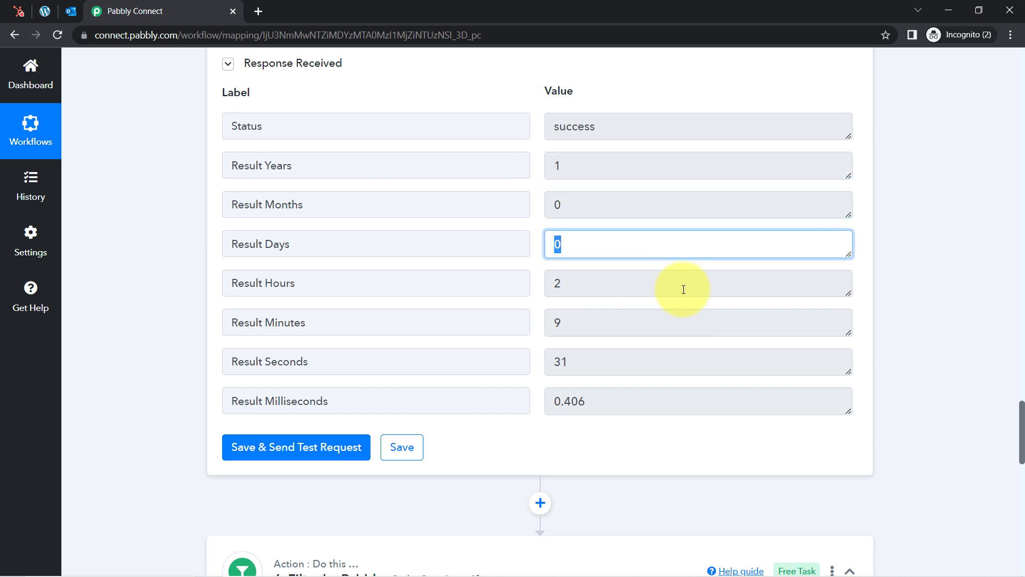
{"action": "left_click", "coordinate": [908, 401]}
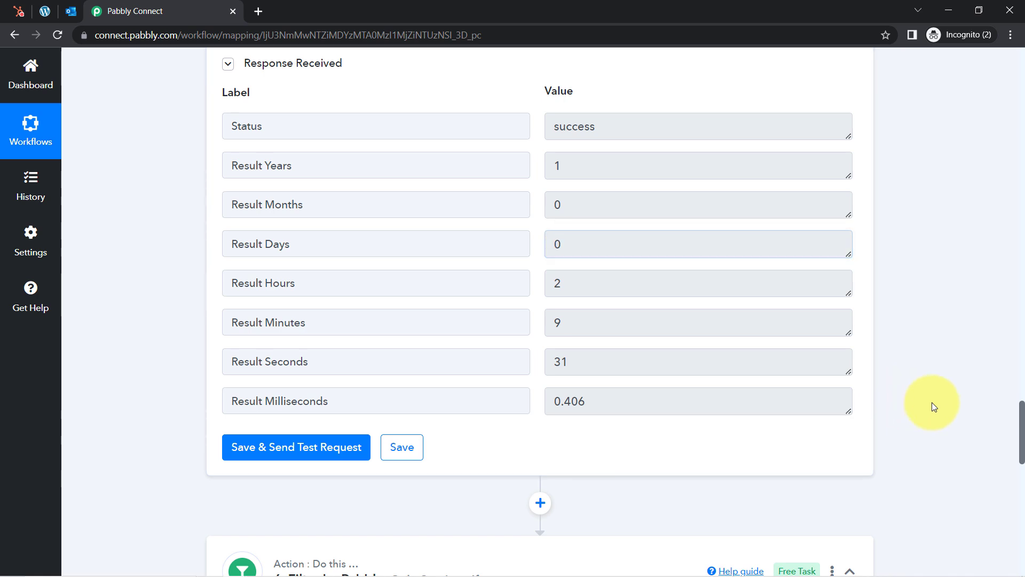
{"action": "left_click_drag", "start_coordinate": [1022, 430], "coordinate": [1007, 515]}
{"action": "left_click", "coordinate": [618, 297]}
{"action": "key", "text": "ctrl+a"}
{"action": "left_click", "coordinate": [566, 365]}
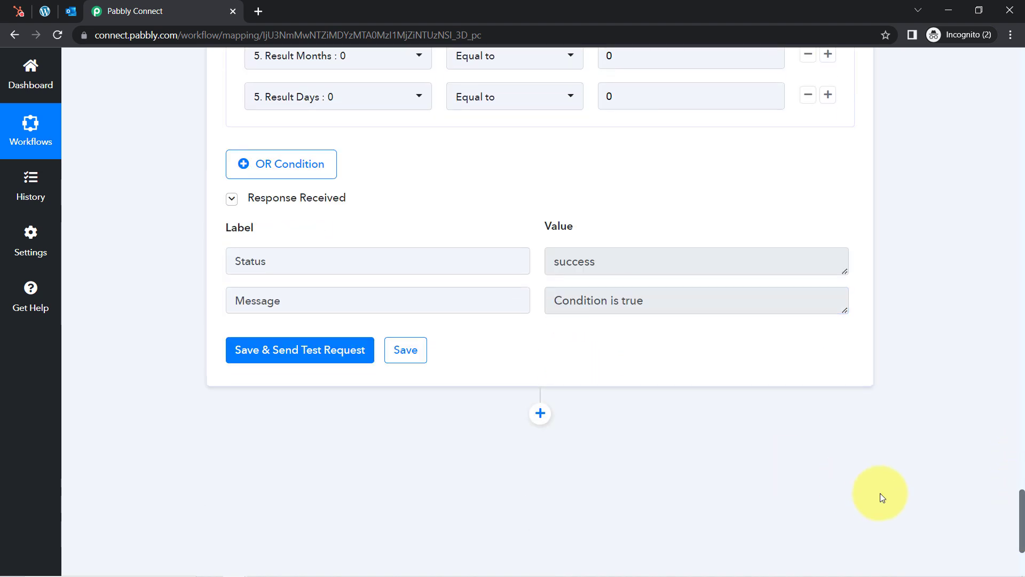
{"action": "left_click_drag", "start_coordinate": [1023, 504], "coordinate": [1023, 529]}
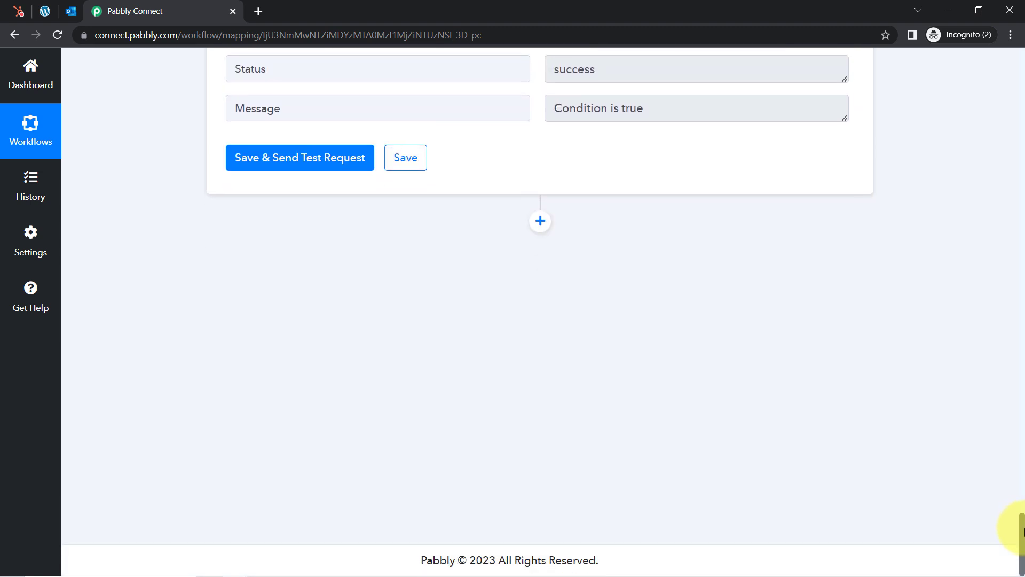
Add a WooCommerce action step, found by searching 'wooc', with the Create a Coupon event
{"action": "left_click", "coordinate": [539, 220]}
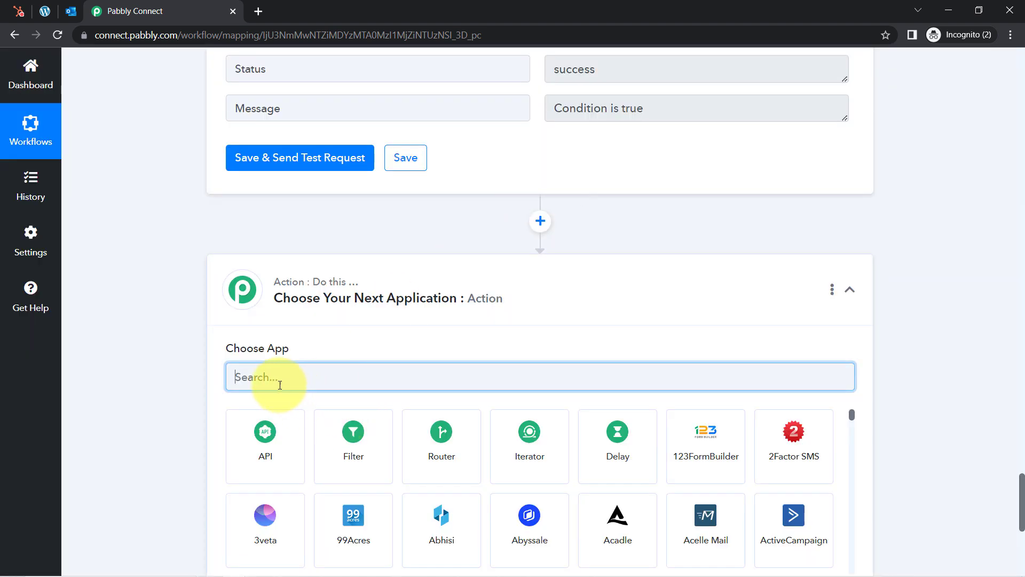
{"action": "type", "text": "wooc"}
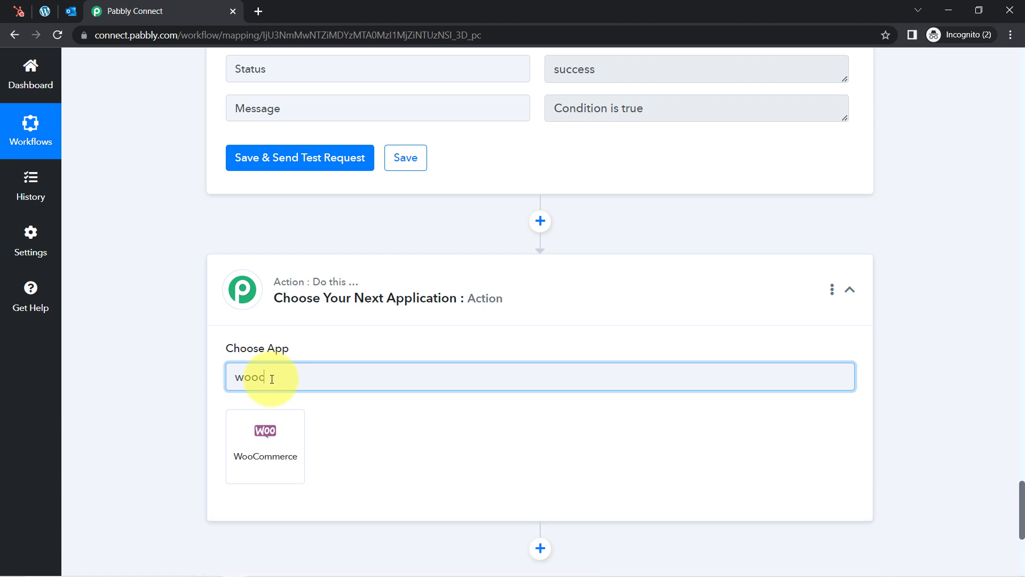
{"action": "left_click", "coordinate": [255, 447]}
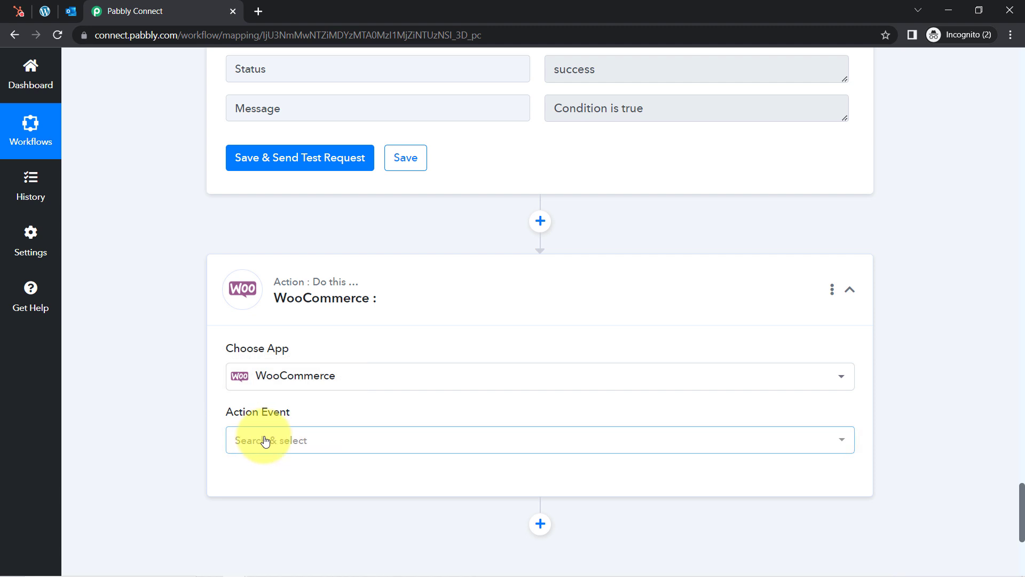
{"action": "left_click", "coordinate": [266, 442]}
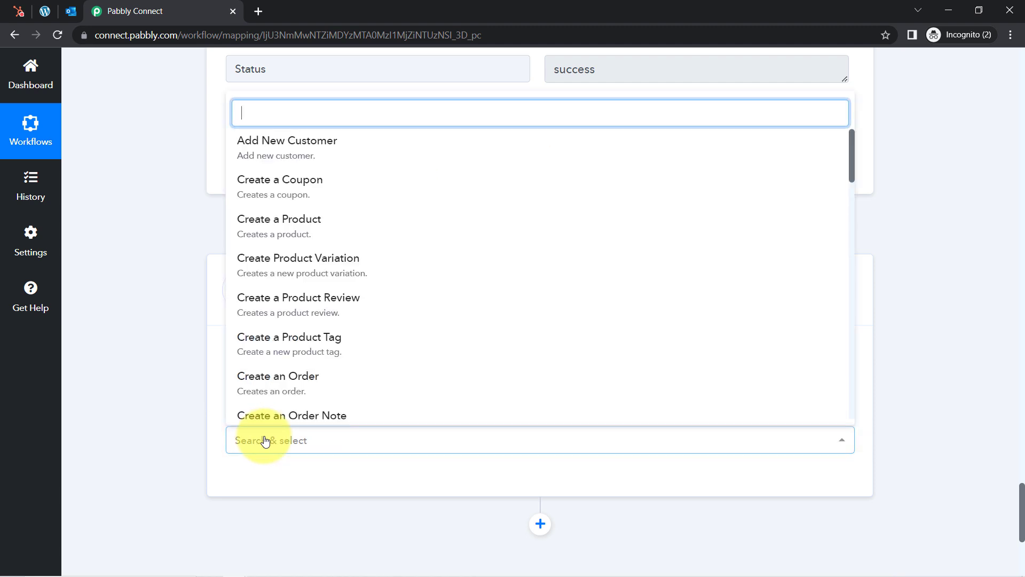
{"action": "left_click", "coordinate": [275, 186]}
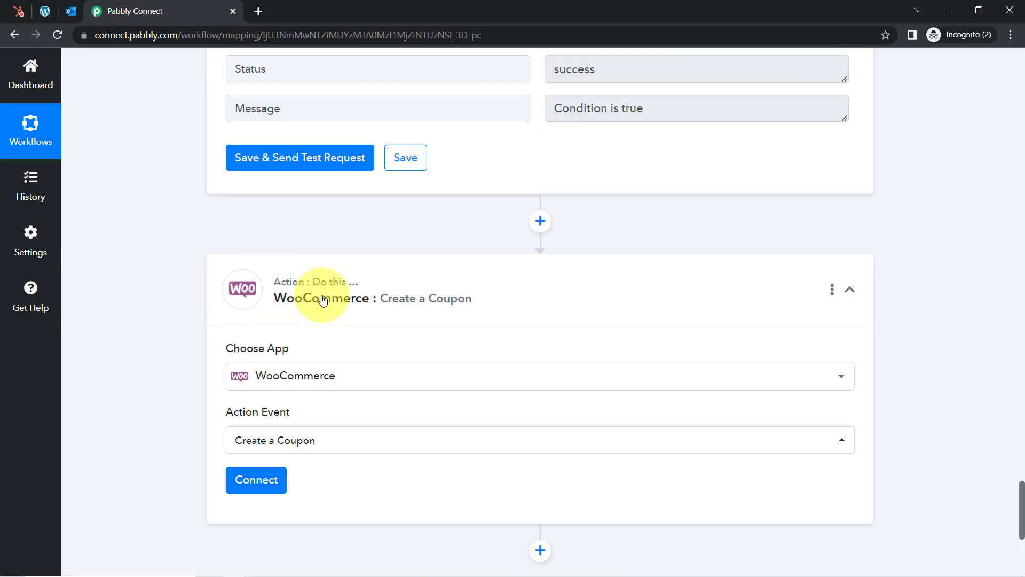
Choose Add New Connection (WooCommerce #5) and read the Settings > Advanced API key instructions
{"action": "left_click", "coordinate": [257, 479]}
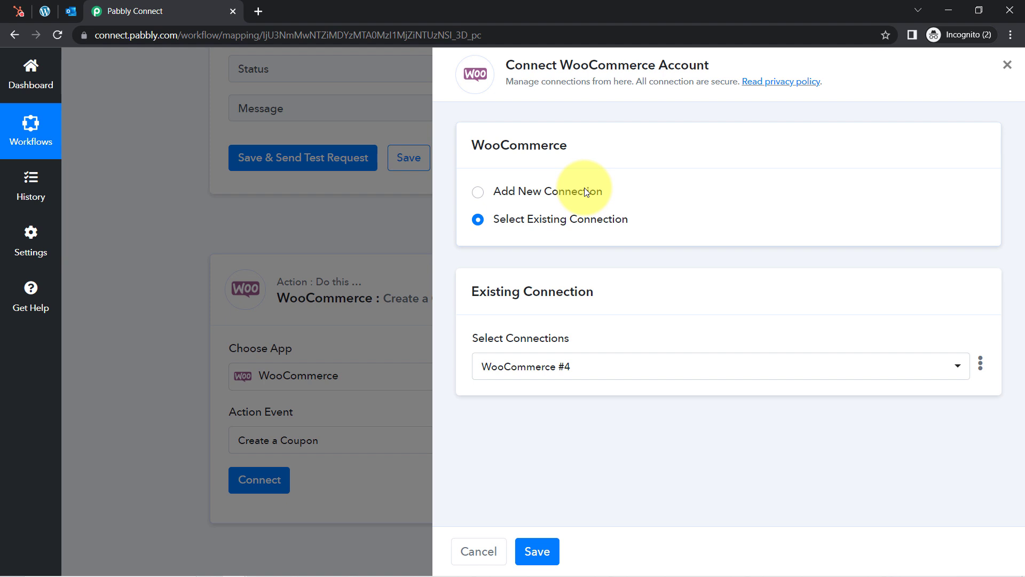
{"action": "left_click", "coordinate": [585, 191]}
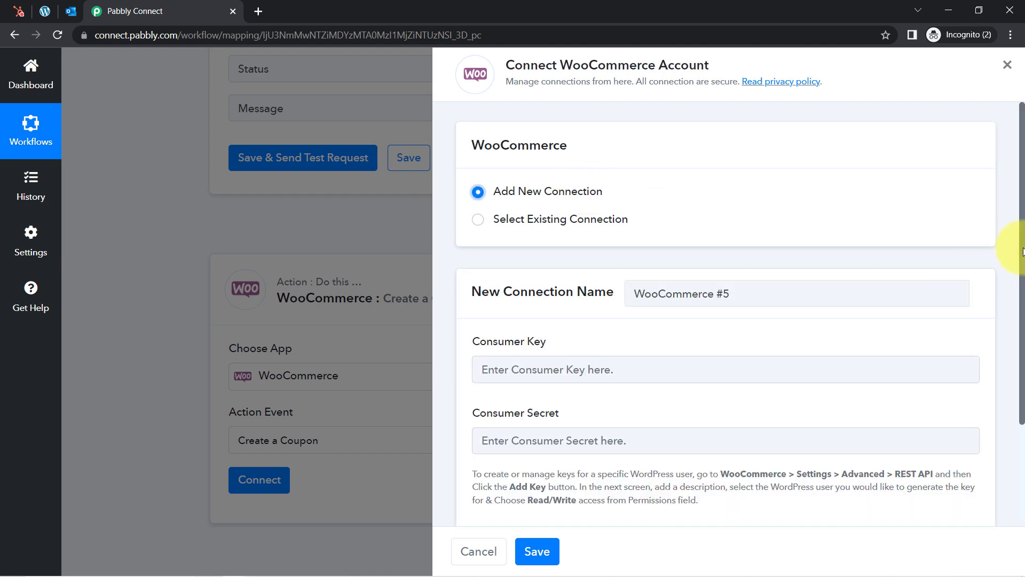
{"action": "left_click_drag", "start_coordinate": [1021, 235], "coordinate": [1022, 355]}
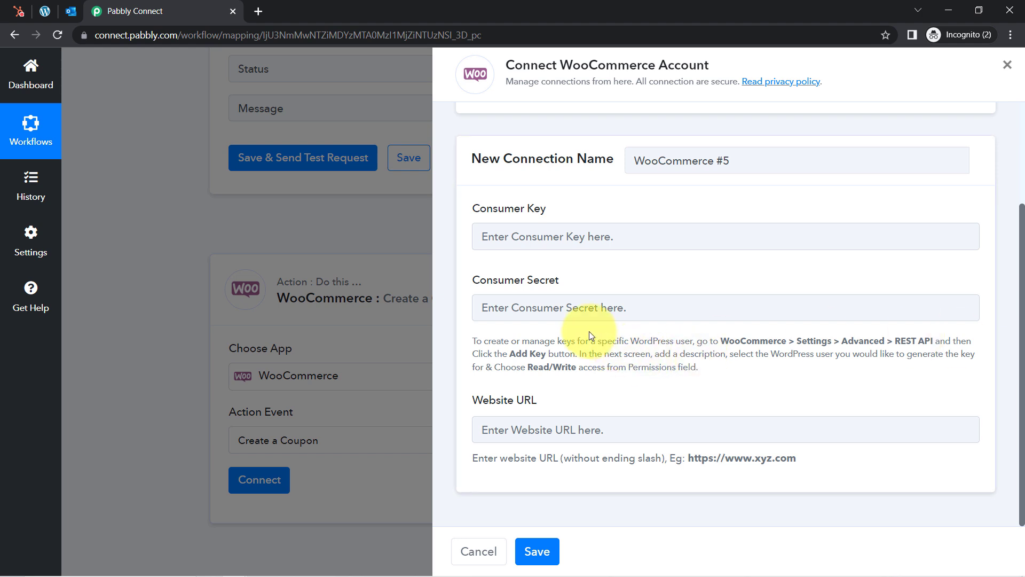
{"action": "left_click_drag", "start_coordinate": [602, 342], "coordinate": [717, 408]}
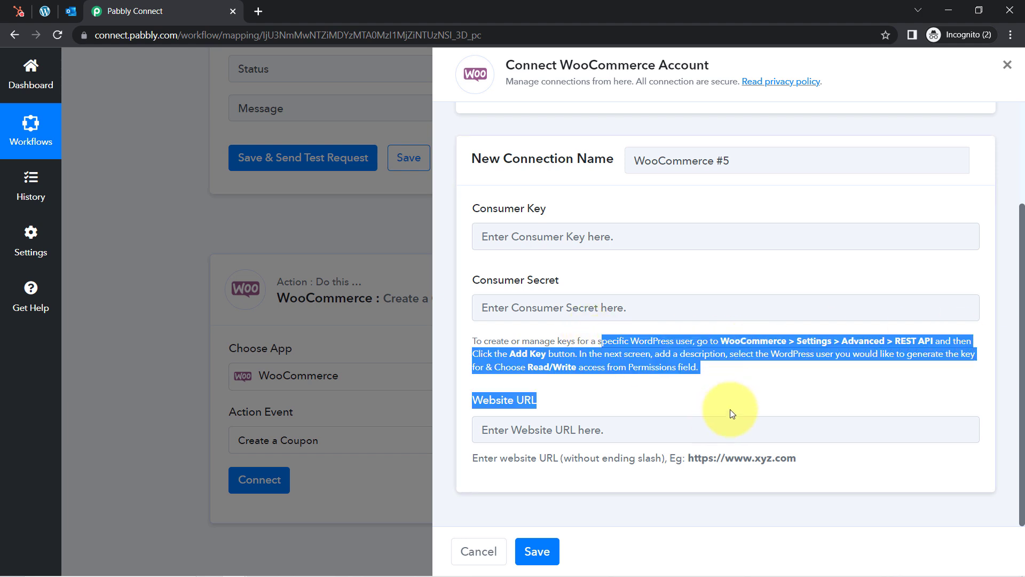
{"action": "left_click", "coordinate": [766, 344]}
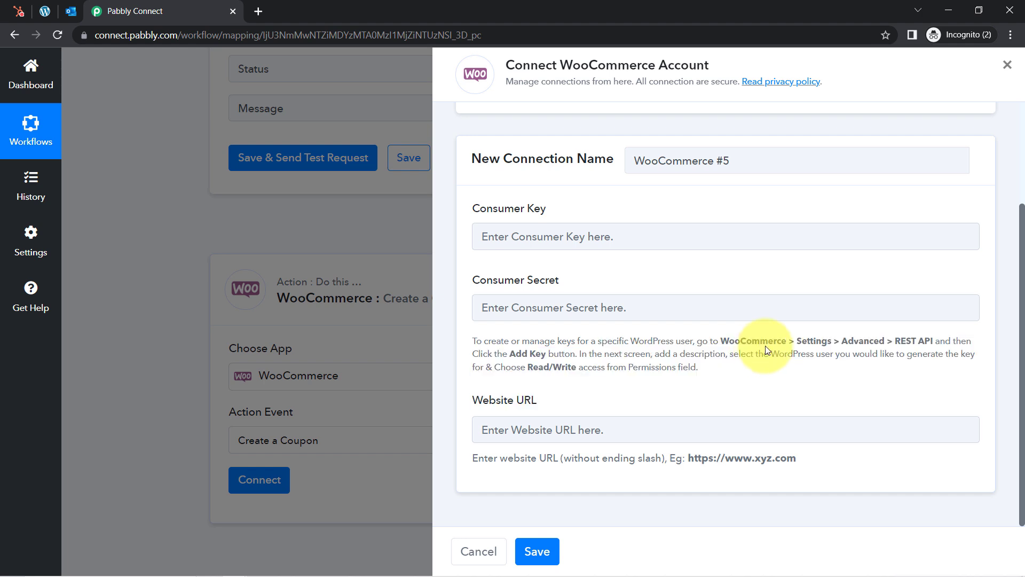
{"action": "double_click", "coordinate": [811, 343]}
{"action": "double_click", "coordinate": [861, 344]}
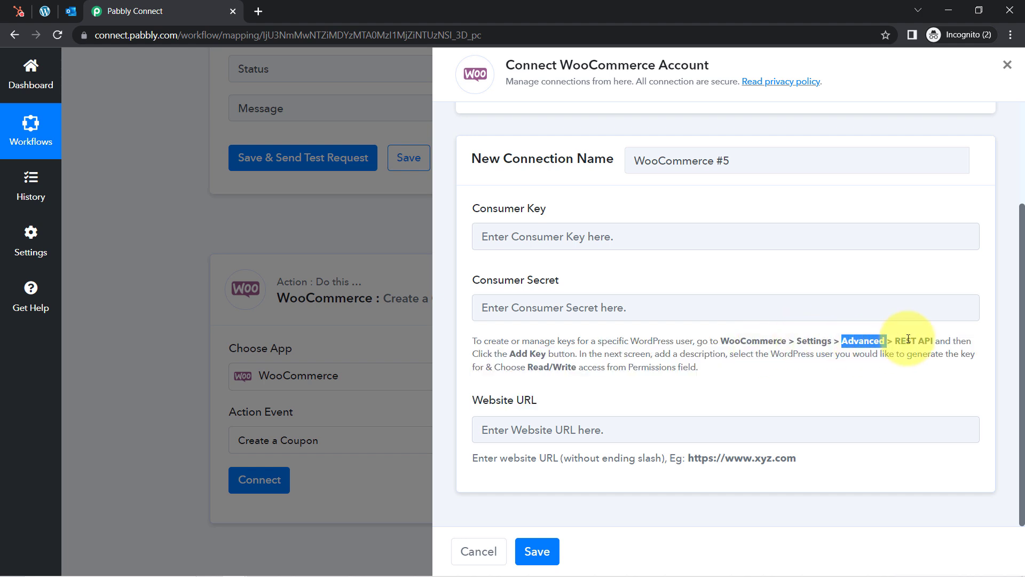
Navigate in WordPress admin to WooCommerce Settings > Advanced > REST API
{"action": "left_click", "coordinate": [46, 11]}
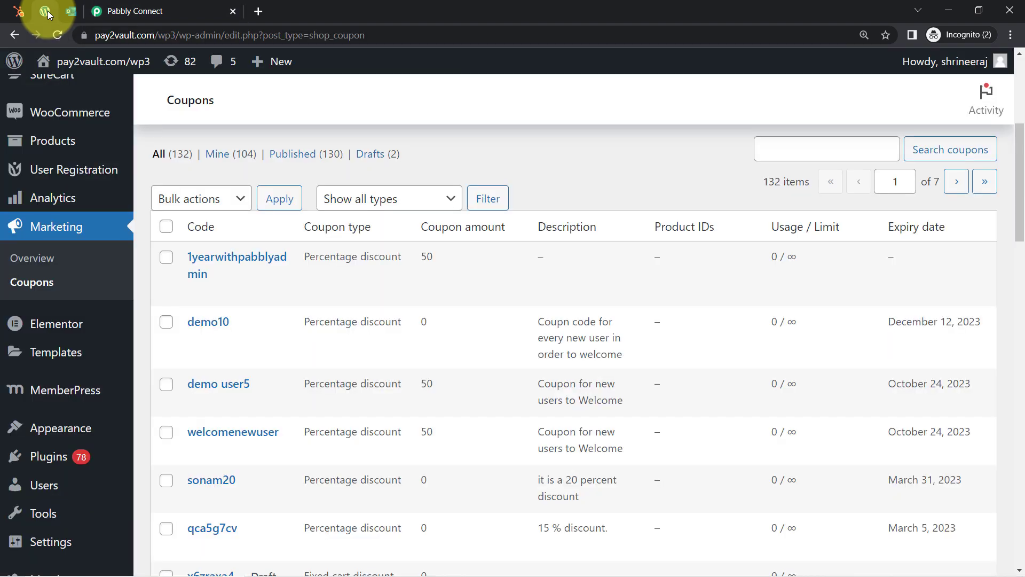
{"action": "left_click", "coordinate": [51, 296]}
{"action": "key", "text": "ctrl+f"}
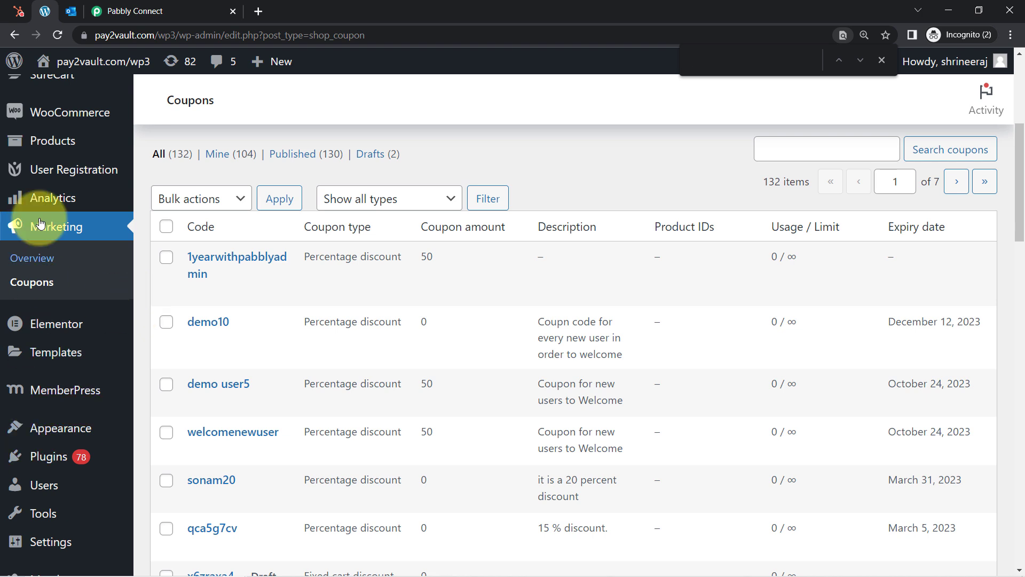
{"action": "mouse_move", "coordinate": [71, 116]}
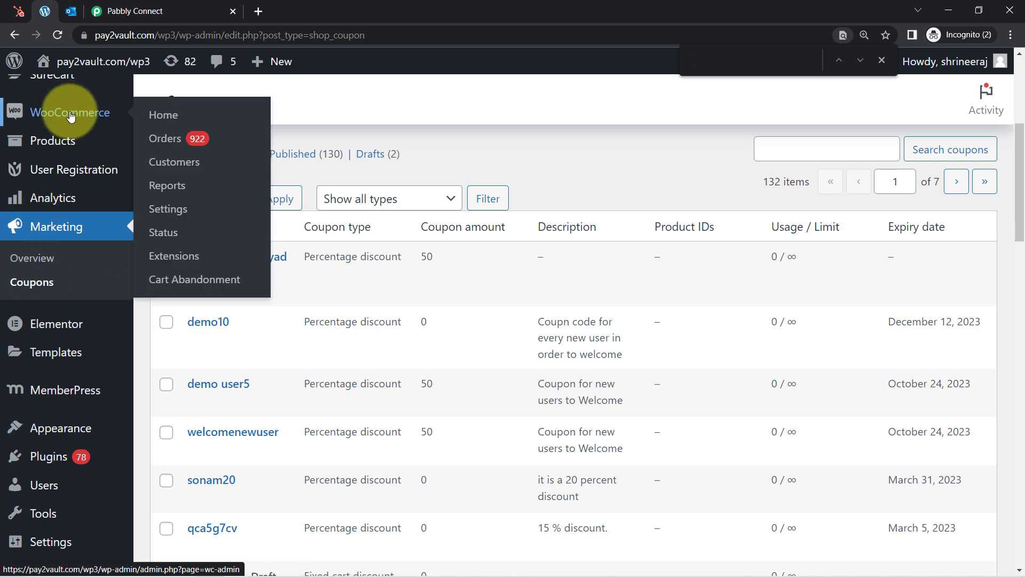
{"action": "left_click", "coordinate": [164, 218]}
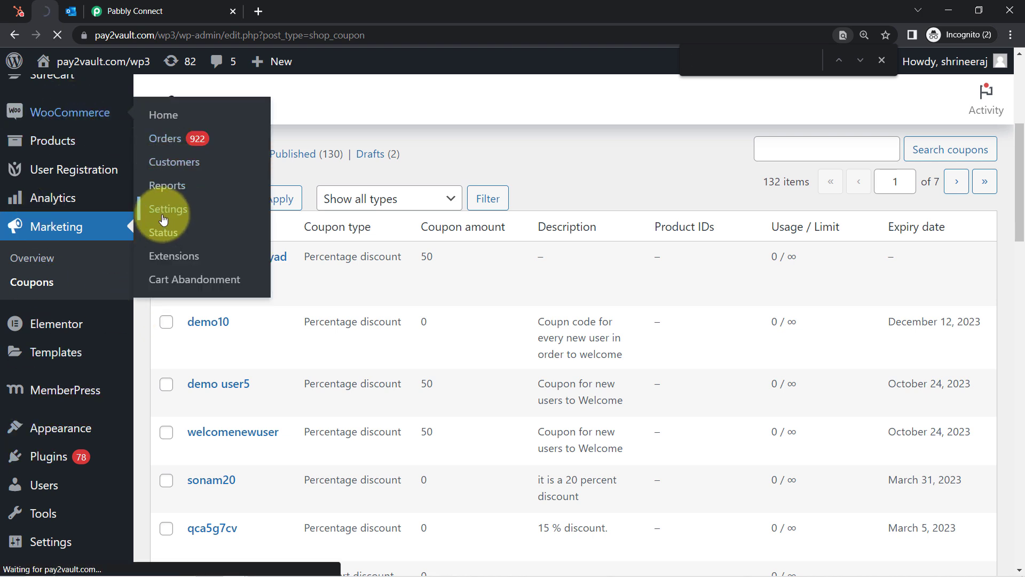
{"action": "left_click", "coordinate": [134, 10]}
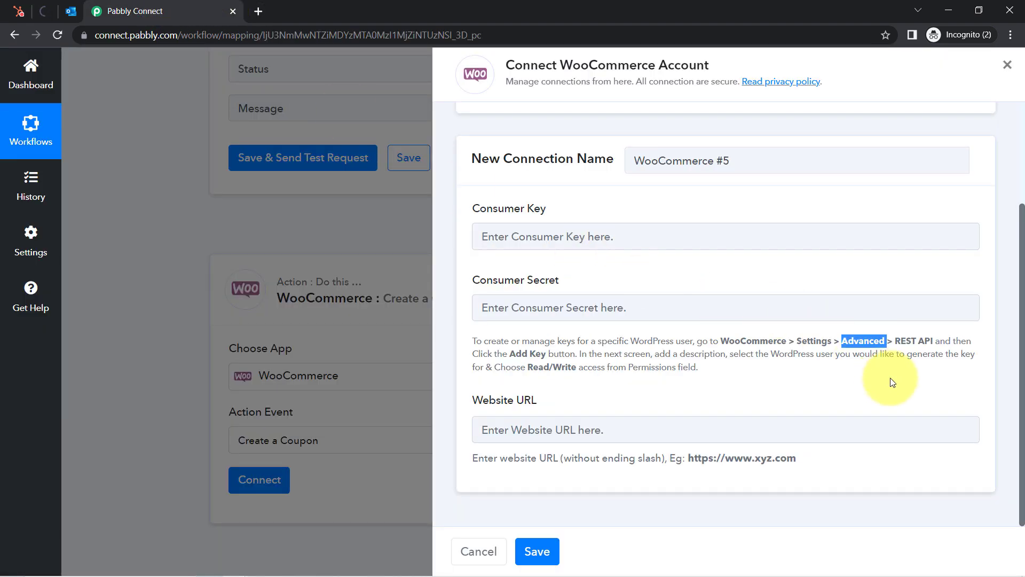
{"action": "left_click", "coordinate": [48, 7]}
{"action": "left_click", "coordinate": [779, 358]}
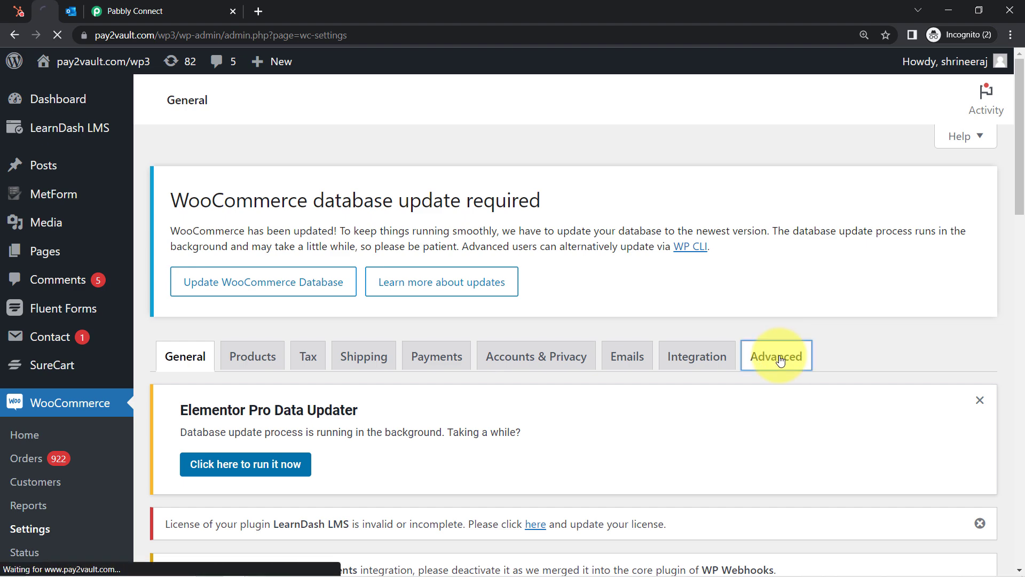
{"action": "left_click_drag", "start_coordinate": [1019, 127], "coordinate": [1018, 235]}
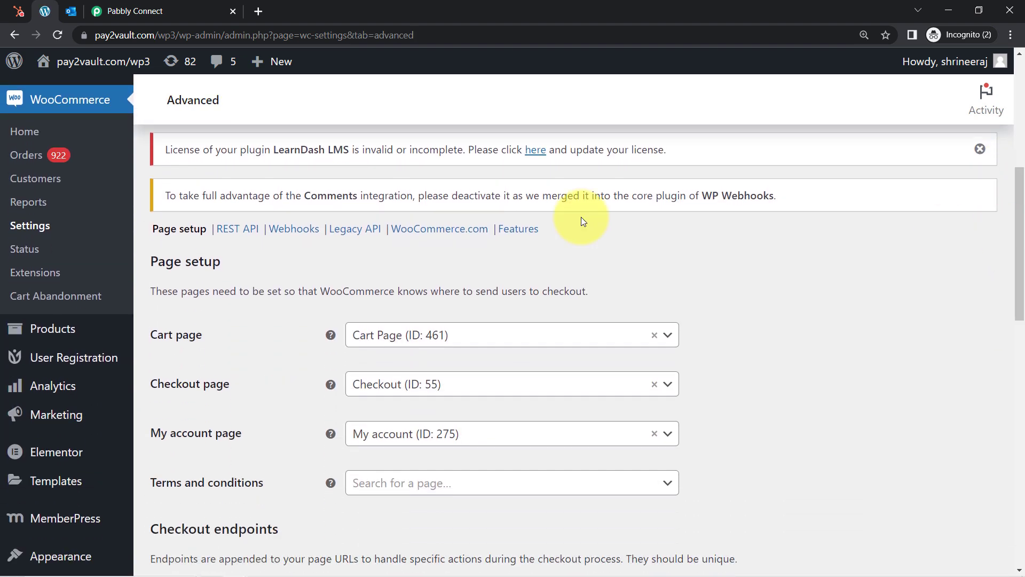
{"action": "left_click", "coordinate": [230, 231]}
Check the REST API step in the connection instructions, then begin adding a new key
{"action": "left_click", "coordinate": [177, 5]}
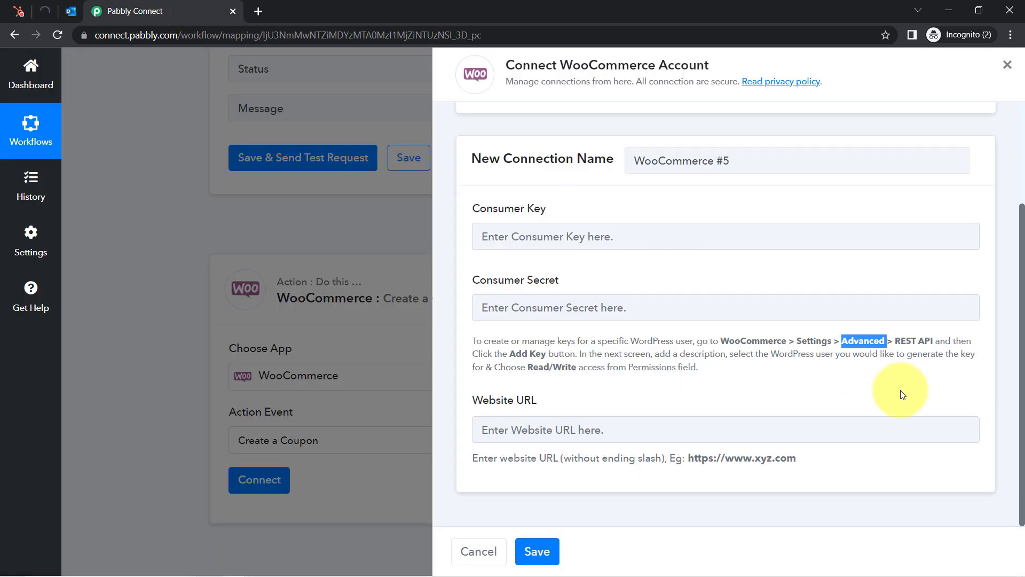
{"action": "left_click_drag", "start_coordinate": [910, 342], "coordinate": [916, 342]}
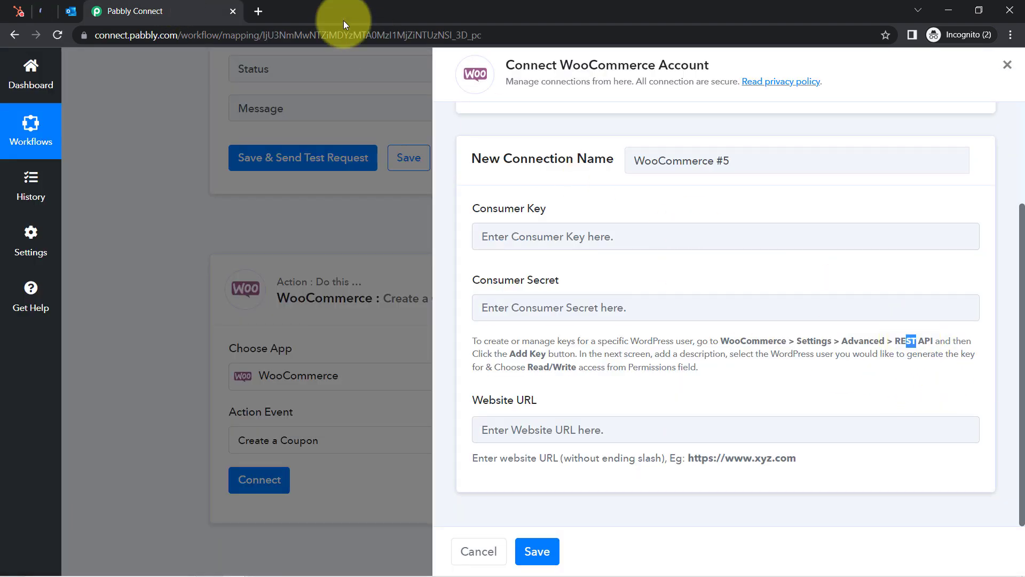
{"action": "left_click", "coordinate": [44, 6]}
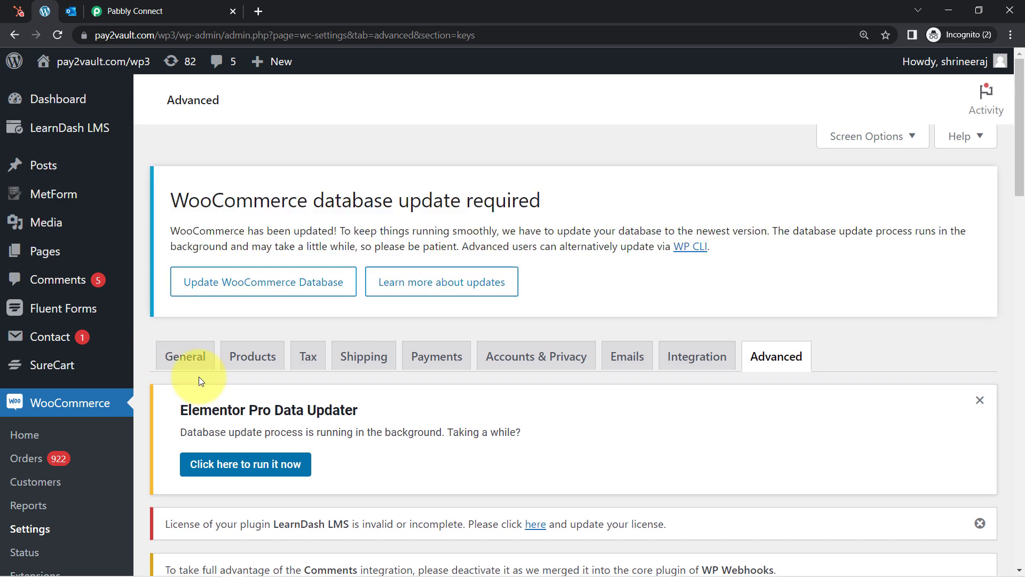
{"action": "left_click_drag", "start_coordinate": [1022, 149], "coordinate": [985, 258]}
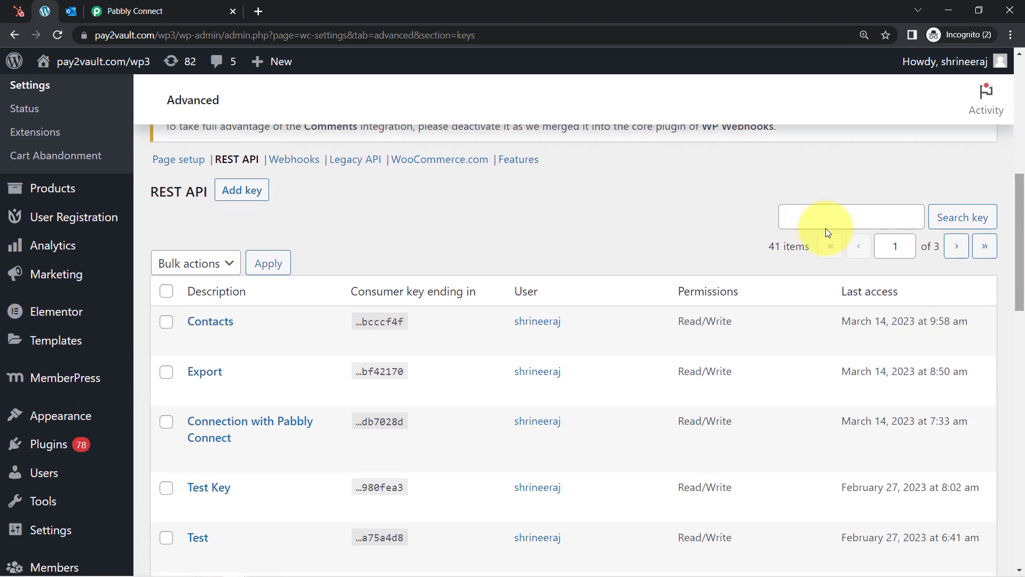
{"action": "left_click", "coordinate": [241, 192]}
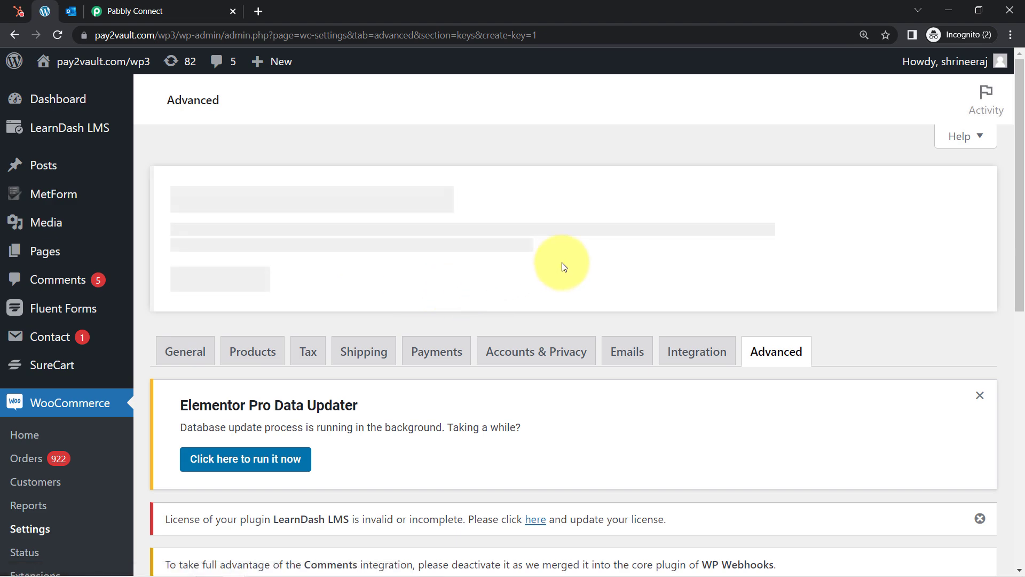
Generate a Read/Write key described 'connection with HubSpot' and copy its consumer key
{"action": "left_click_drag", "start_coordinate": [1021, 172], "coordinate": [1021, 350]}
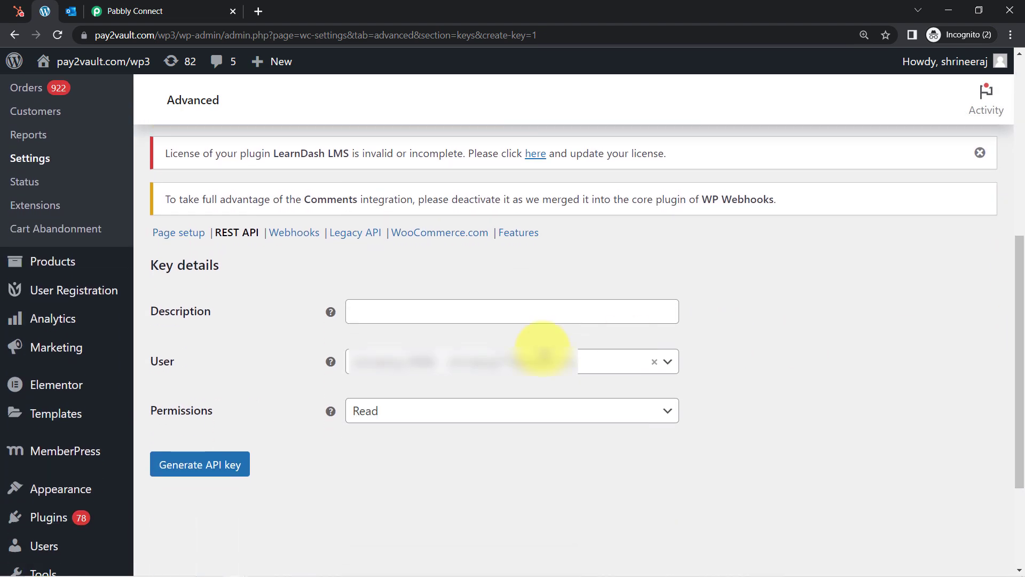
{"action": "left_click", "coordinate": [359, 316]}
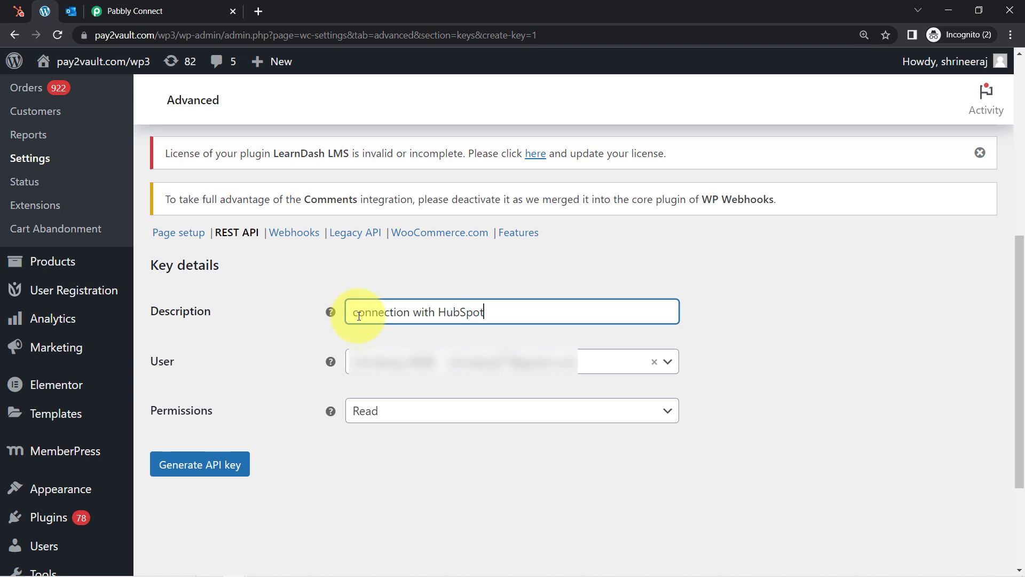
{"action": "left_click", "coordinate": [373, 417]}
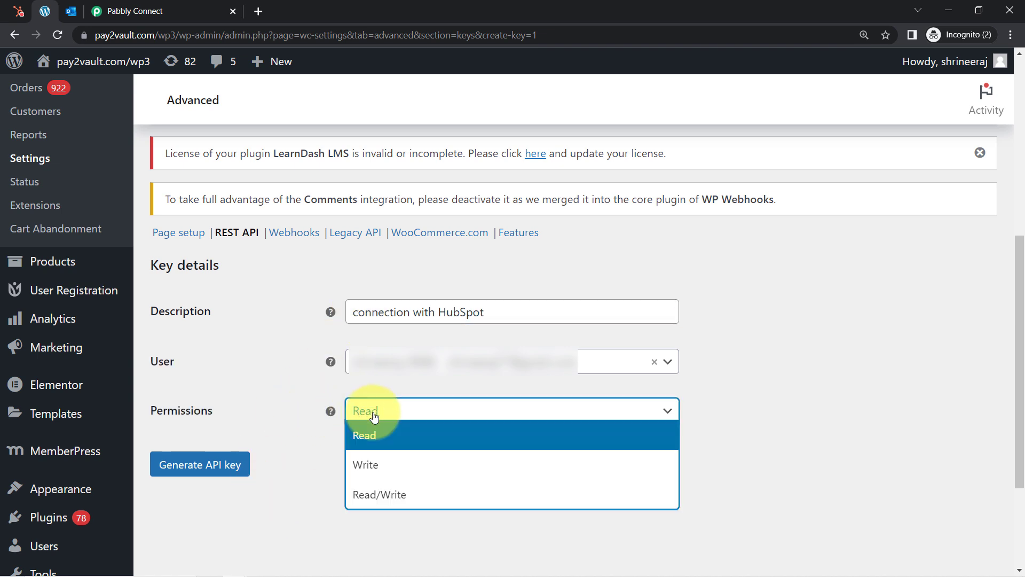
{"action": "left_click", "coordinate": [365, 495]}
{"action": "left_click", "coordinate": [183, 466]}
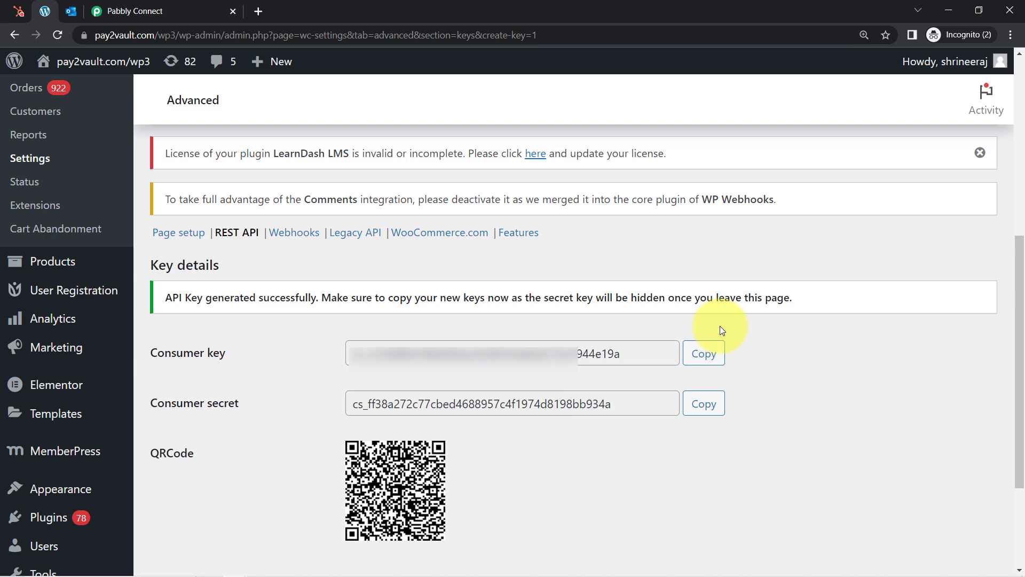
{"action": "left_click", "coordinate": [707, 355]}
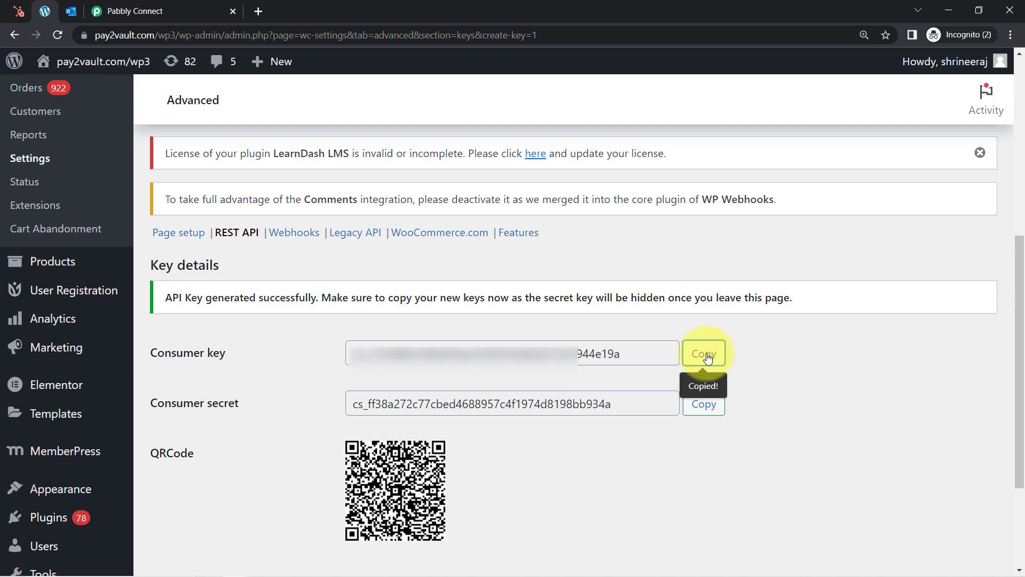
Paste the new consumer key and consumer secret into the WooCommerce connection's Consumer Key and Consumer Secret fields
{"action": "left_click", "coordinate": [153, 12]}
{"action": "left_click", "coordinate": [536, 241]}
{"action": "key", "text": "ctrl+v"}
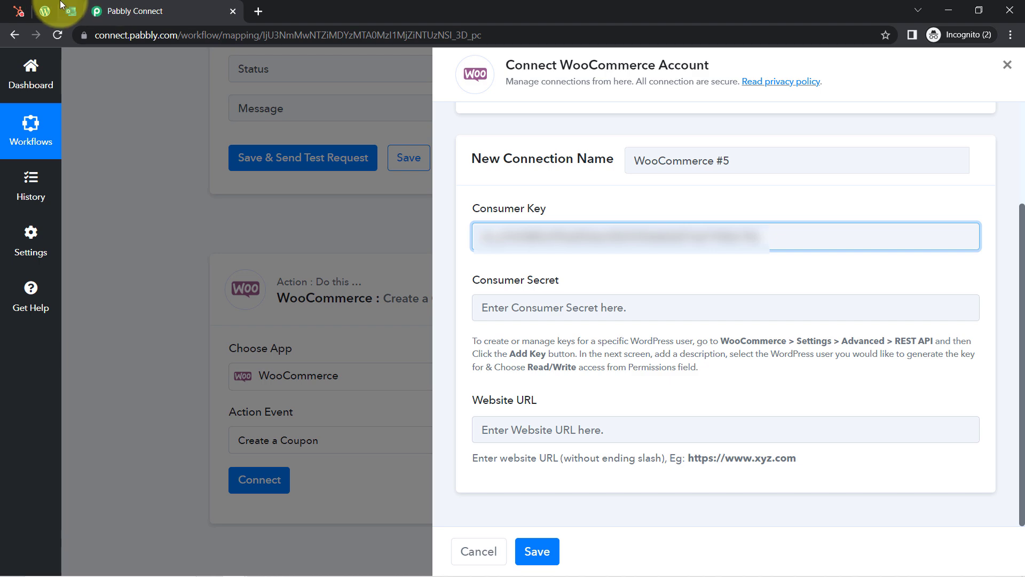
{"action": "left_click", "coordinate": [45, 11]}
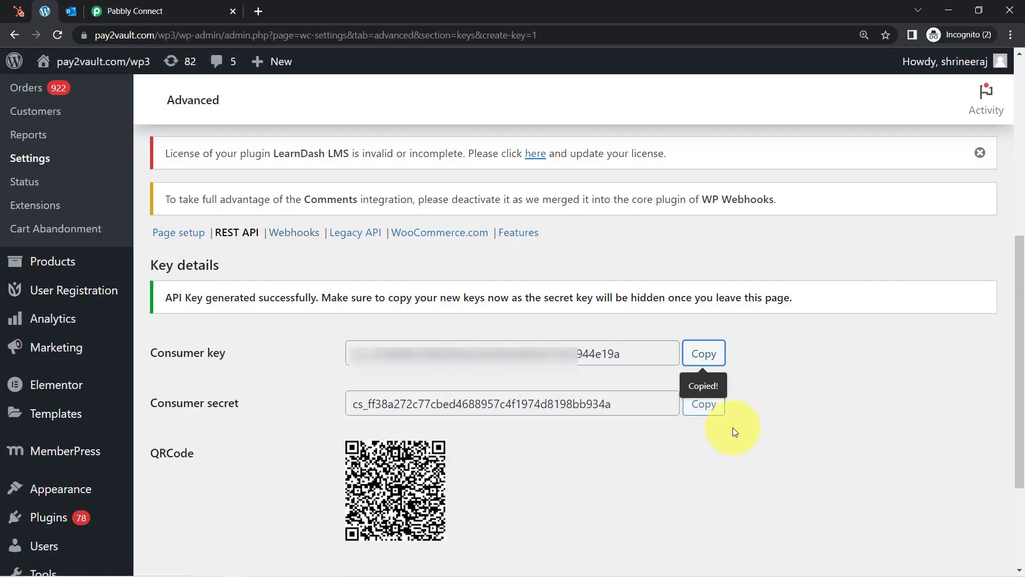
{"action": "left_click", "coordinate": [705, 406]}
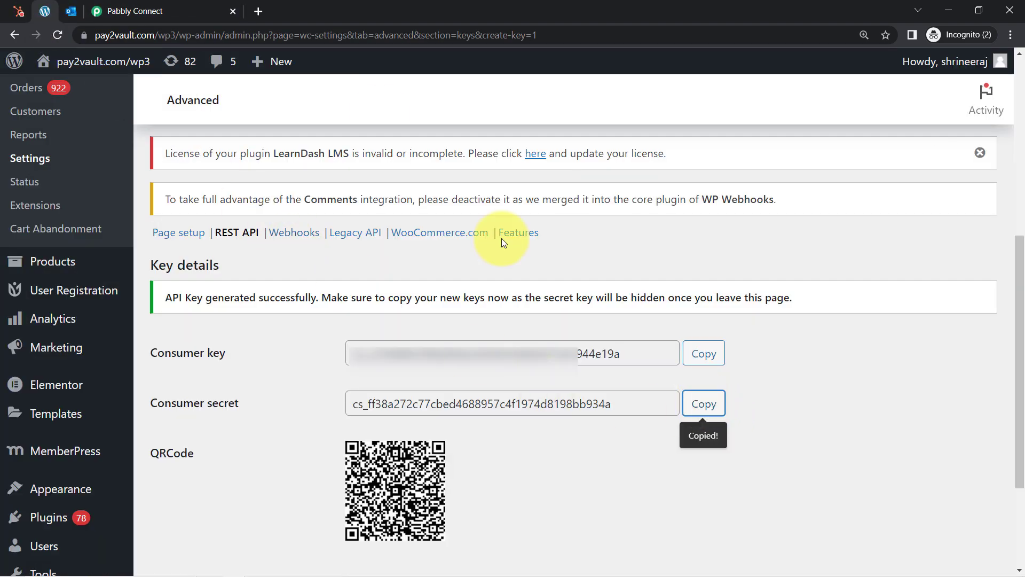
{"action": "left_click", "coordinate": [140, 9]}
{"action": "left_click", "coordinate": [538, 307]}
{"action": "key", "text": "ctrl+v"}
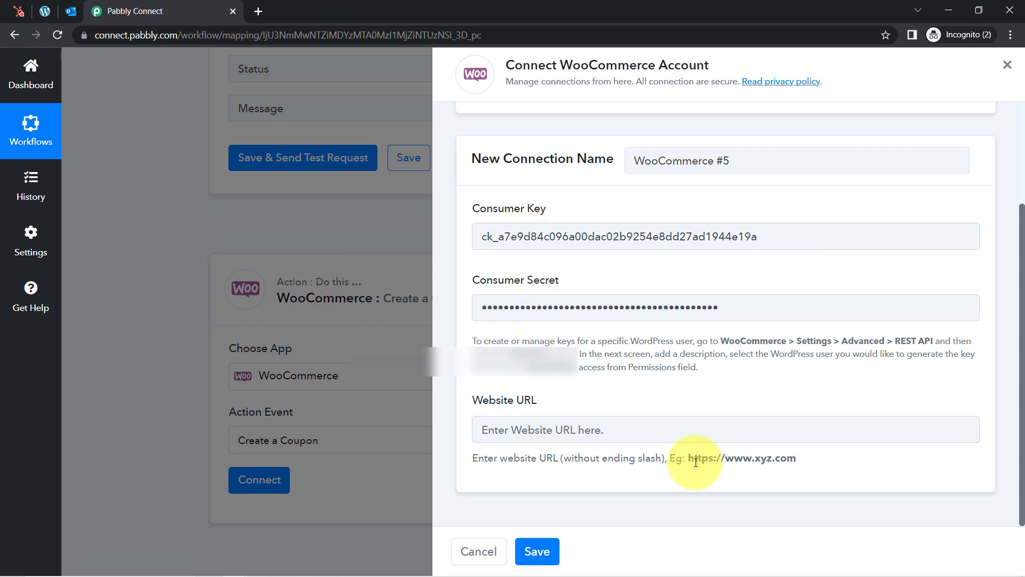
Check the example Website URL format and select the WordPress site's web address
{"action": "left_click_drag", "start_coordinate": [695, 458], "coordinate": [771, 467]}
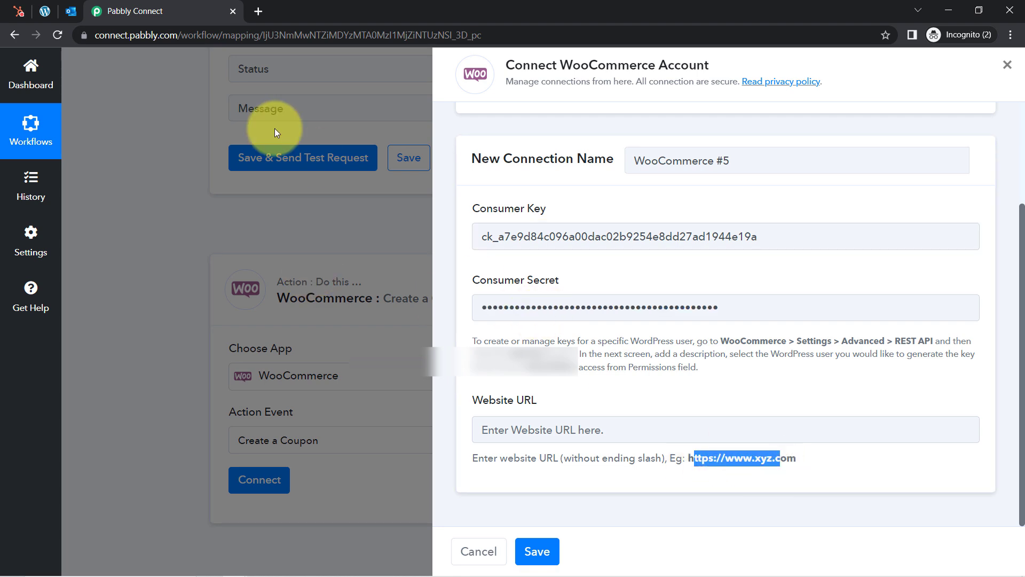
{"action": "left_click", "coordinate": [45, 11]}
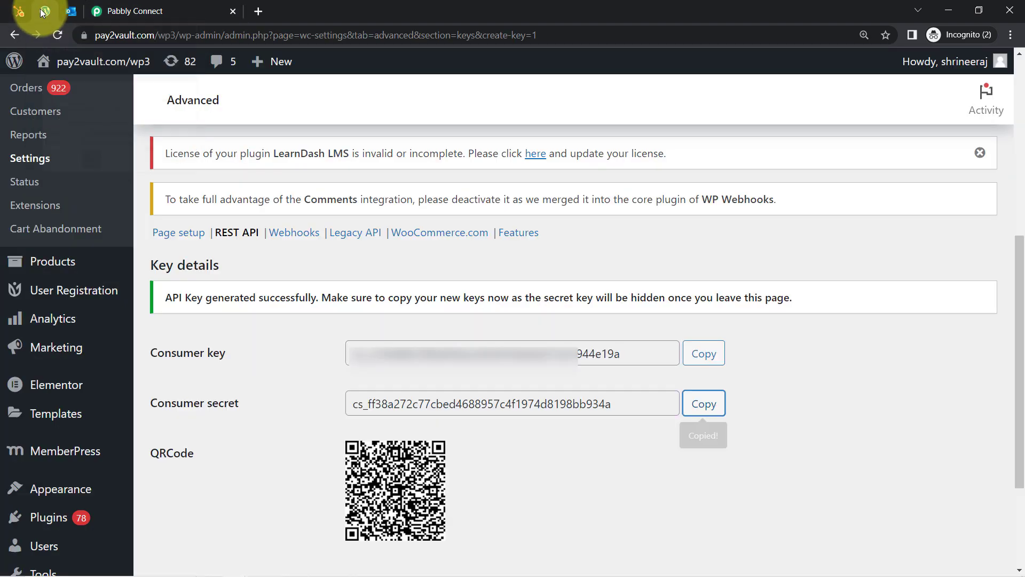
{"action": "left_click", "coordinate": [154, 37]}
{"action": "left_click", "coordinate": [177, 35]}
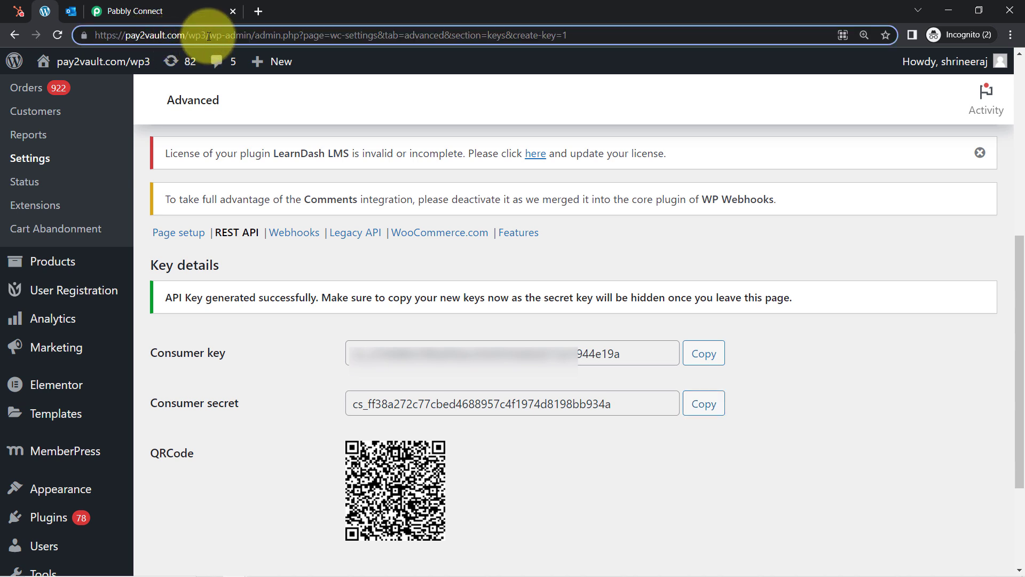
{"action": "left_click_drag", "start_coordinate": [203, 36], "coordinate": [126, 39]}
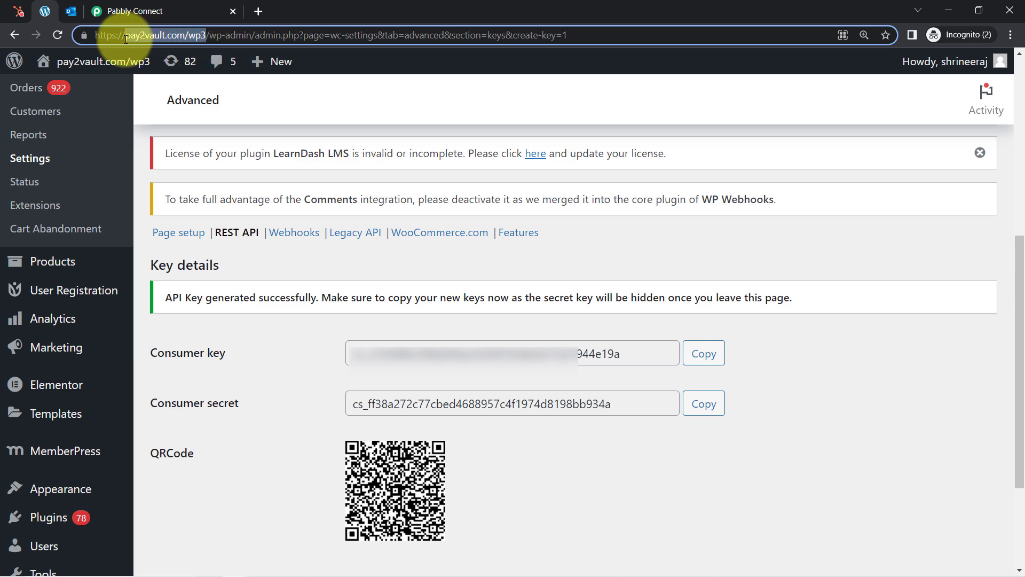
{"action": "left_click", "coordinate": [198, 4]}
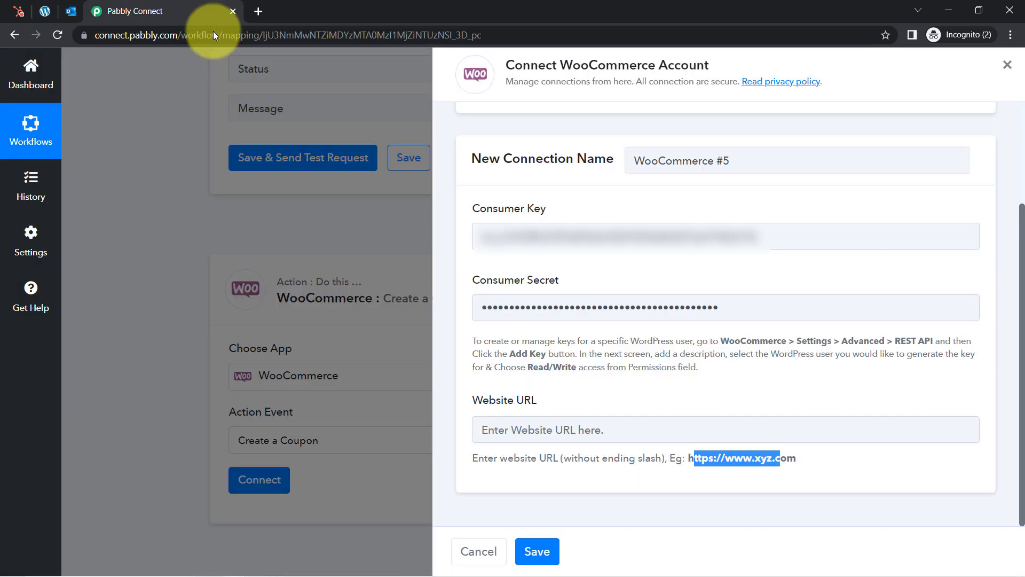
{"action": "left_click", "coordinate": [524, 456]}
{"action": "left_click_drag", "start_coordinate": [523, 457], "coordinate": [620, 461]}
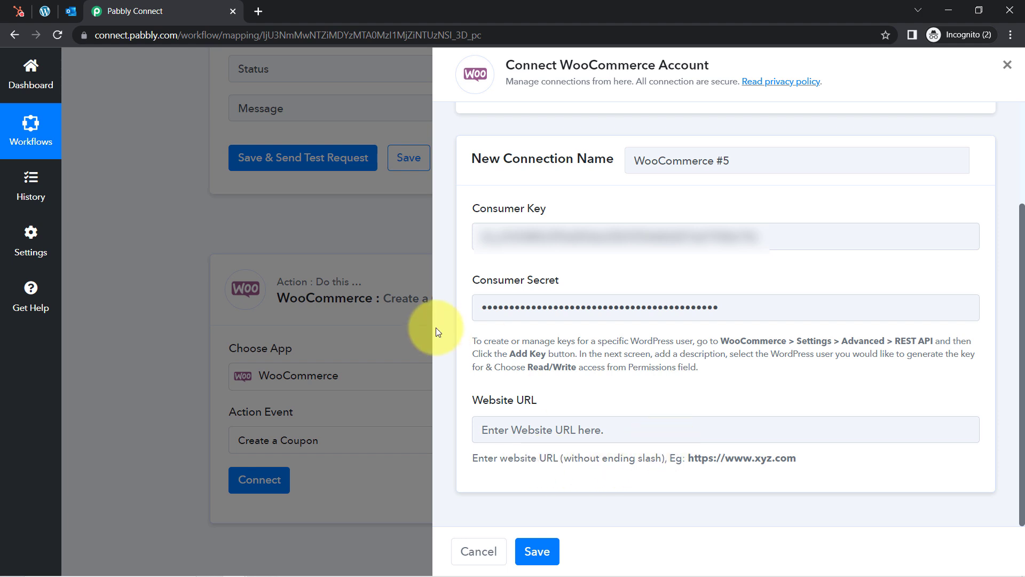
{"action": "left_click", "coordinate": [46, 11]}
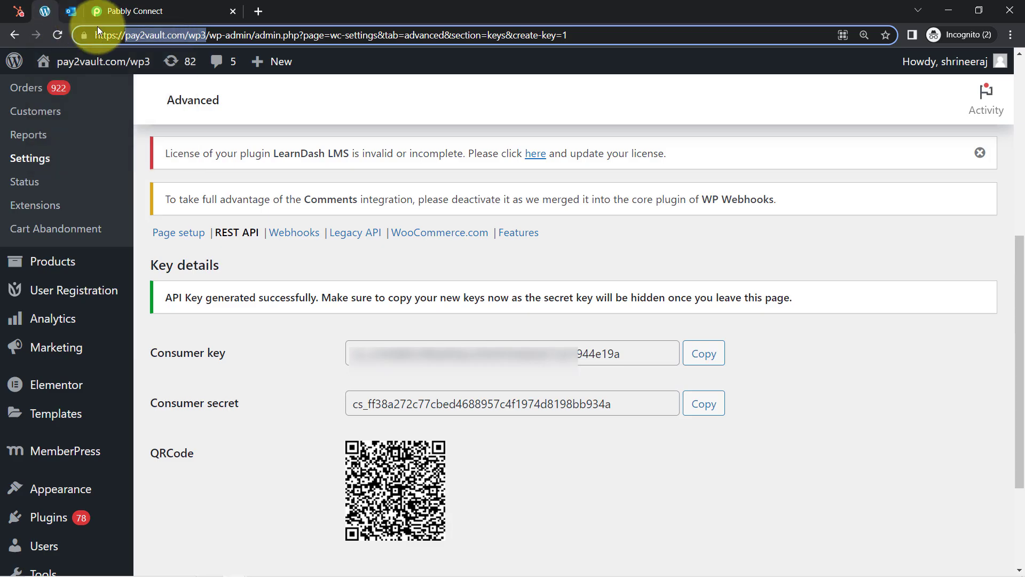
{"action": "left_click", "coordinate": [109, 36]}
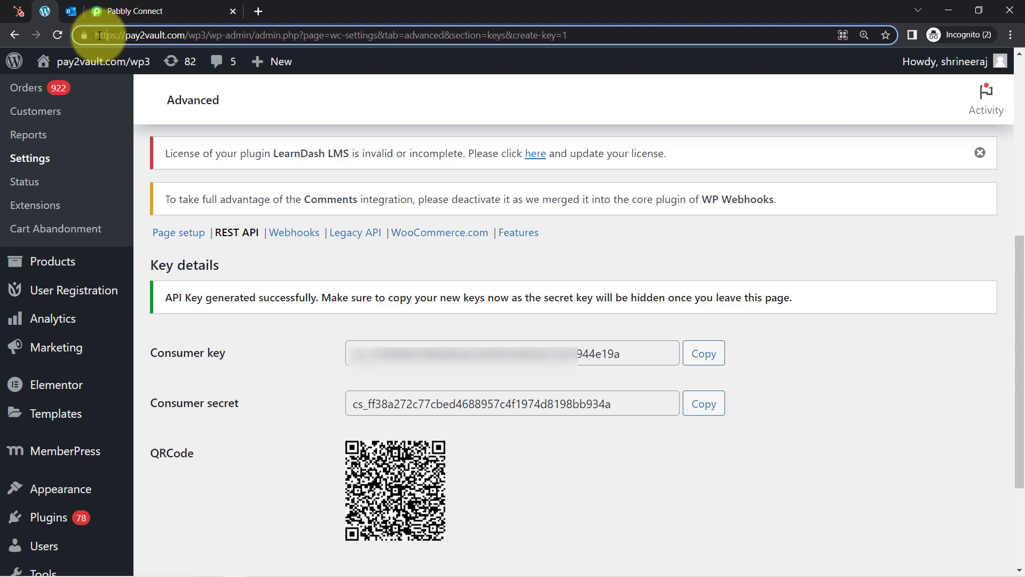
{"action": "left_click_drag", "start_coordinate": [97, 36], "coordinate": [206, 37]}
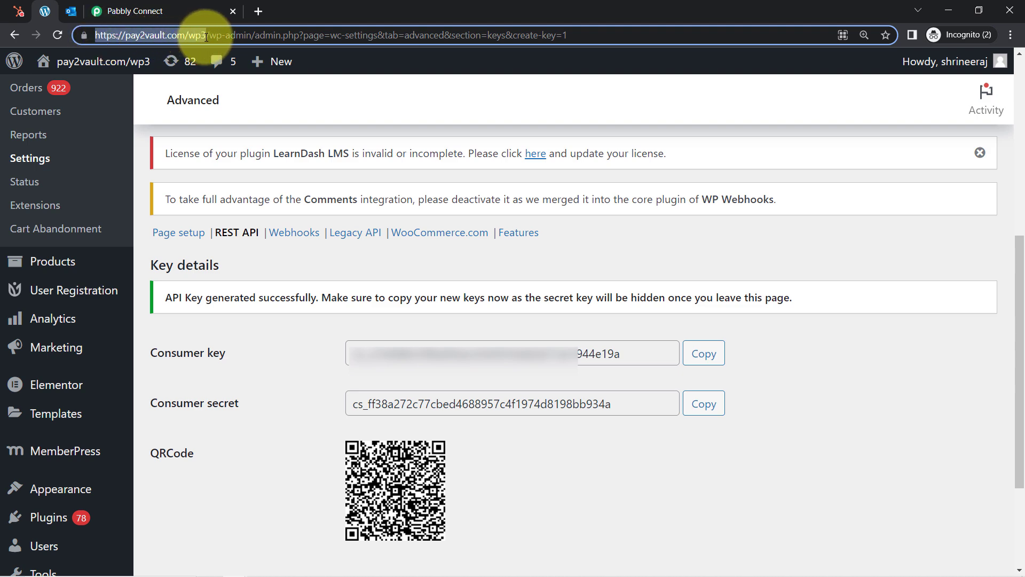
{"action": "left_click", "coordinate": [139, 11]}
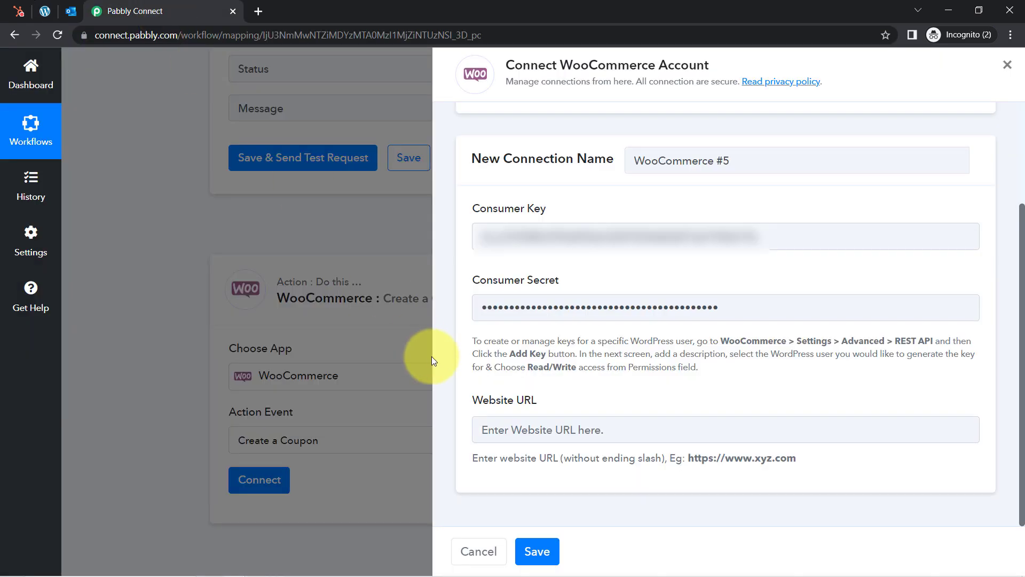
{"action": "left_click", "coordinate": [540, 435]}
{"action": "key", "text": "ctrl+v"}
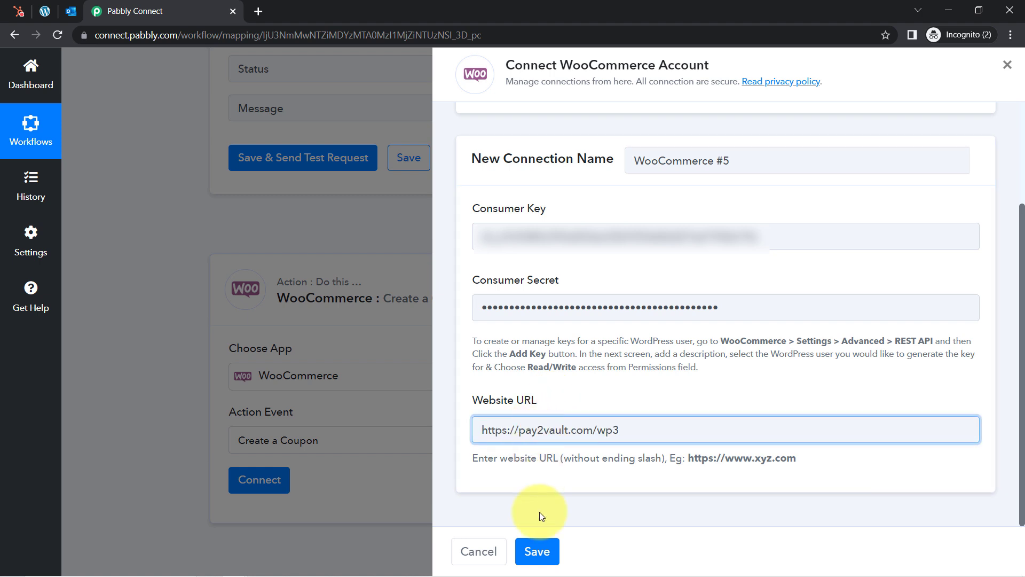
{"action": "left_click", "coordinate": [536, 555]}
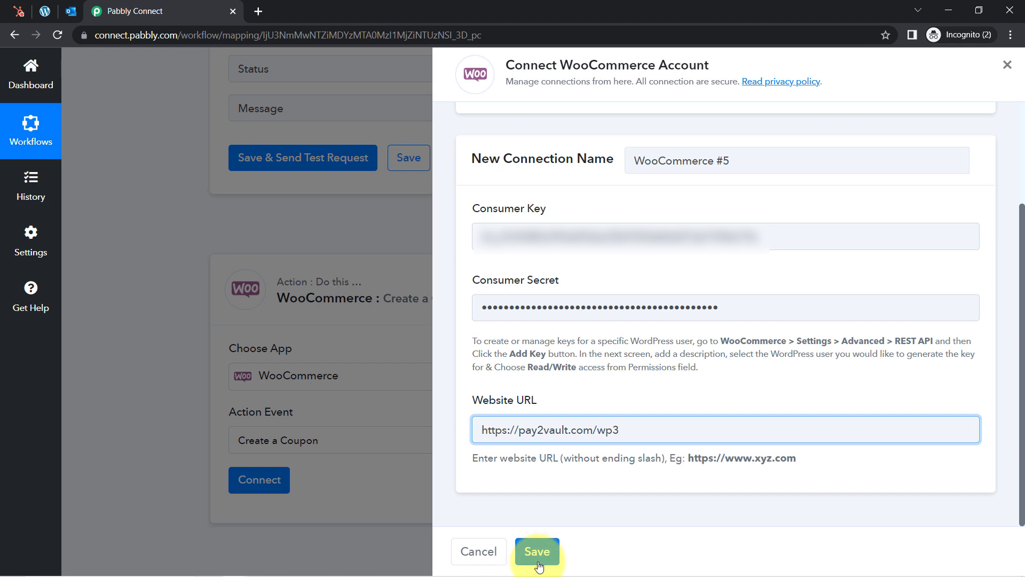
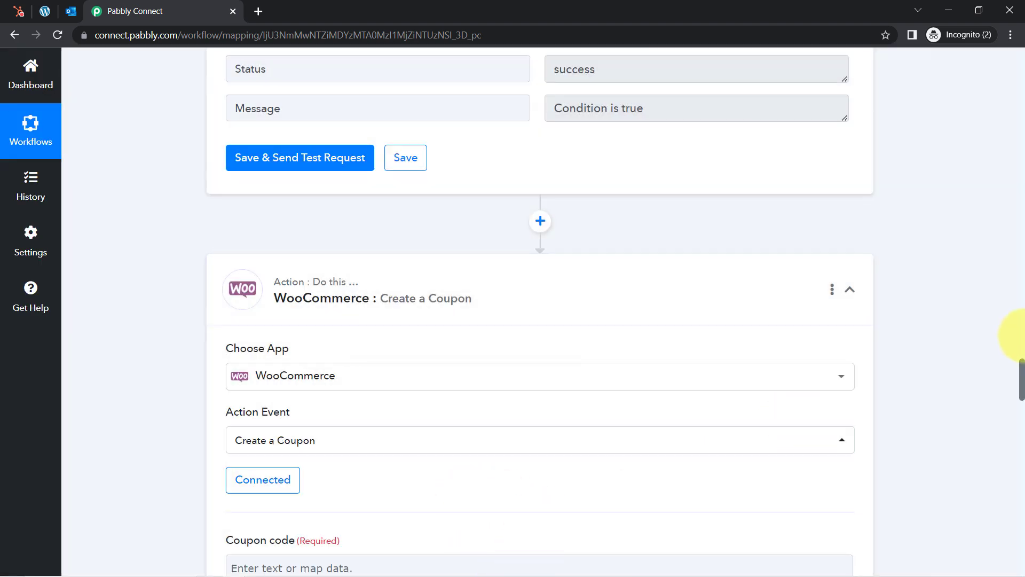
Enter 1Yearwith as the WooCommerce coupon code
{"action": "left_click_drag", "start_coordinate": [1022, 380], "coordinate": [1023, 406]}
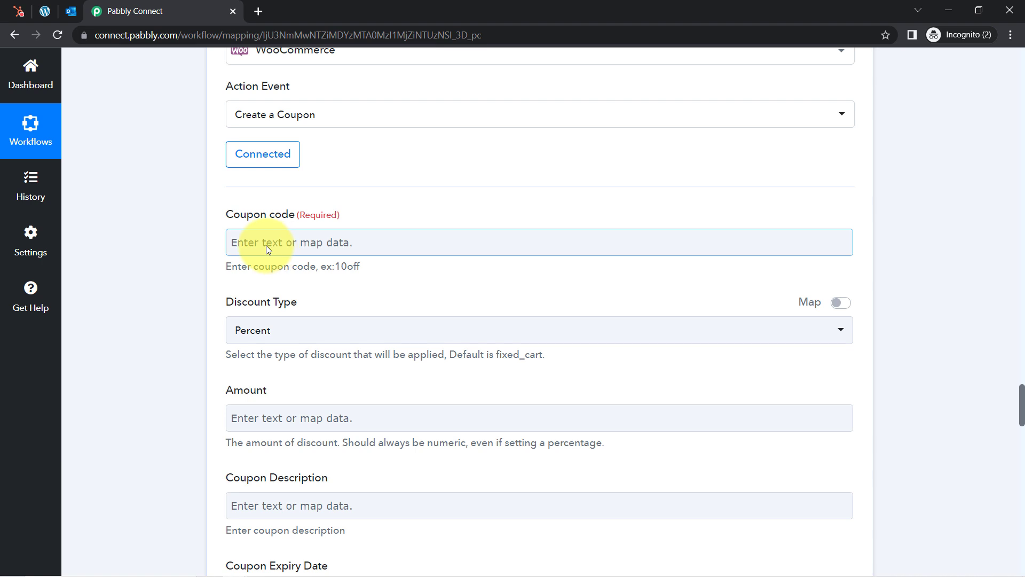
{"action": "left_click", "coordinate": [237, 245]}
{"action": "type", "text": "1"}
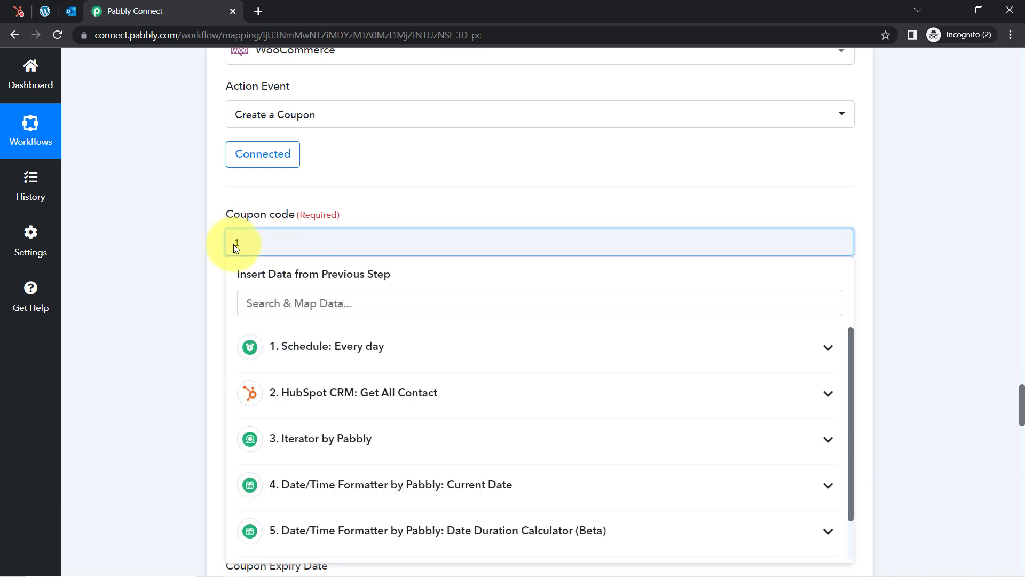
{"action": "type", "text": "Yearwith"}
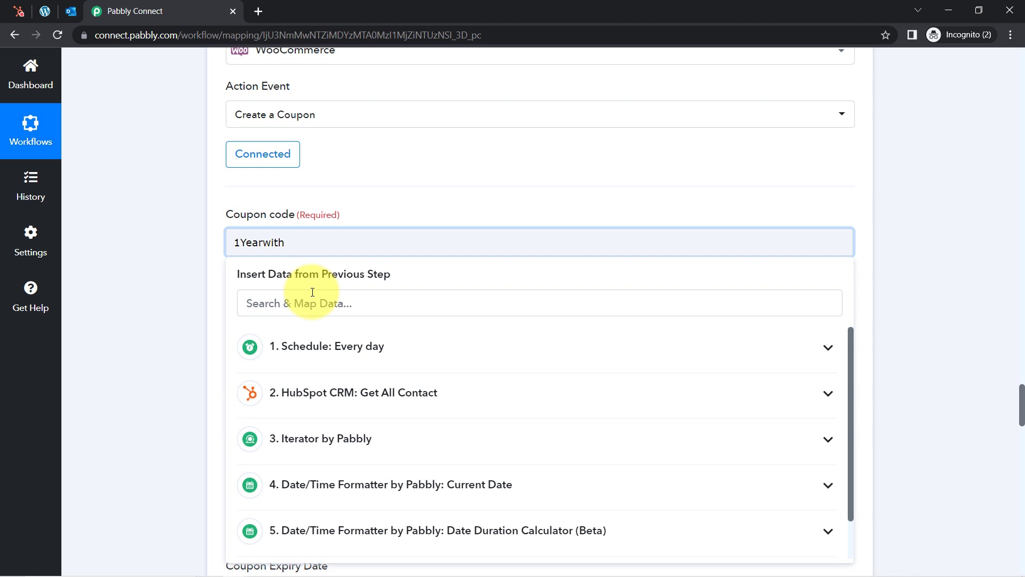
{"action": "double_click", "coordinate": [267, 246]}
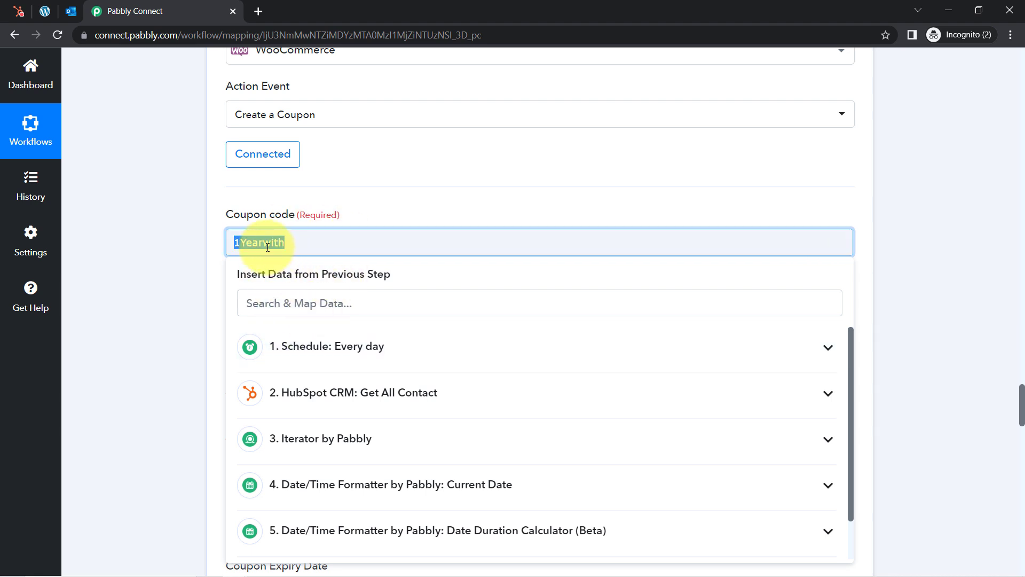
{"action": "left_click", "coordinate": [134, 239]}
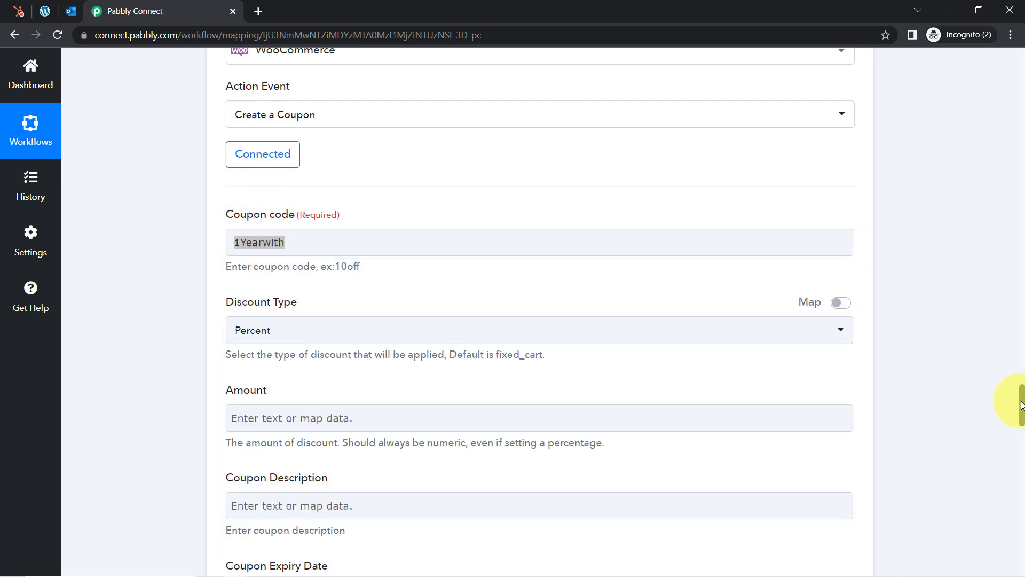
{"action": "left_click_drag", "start_coordinate": [1021, 406], "coordinate": [1021, 353]}
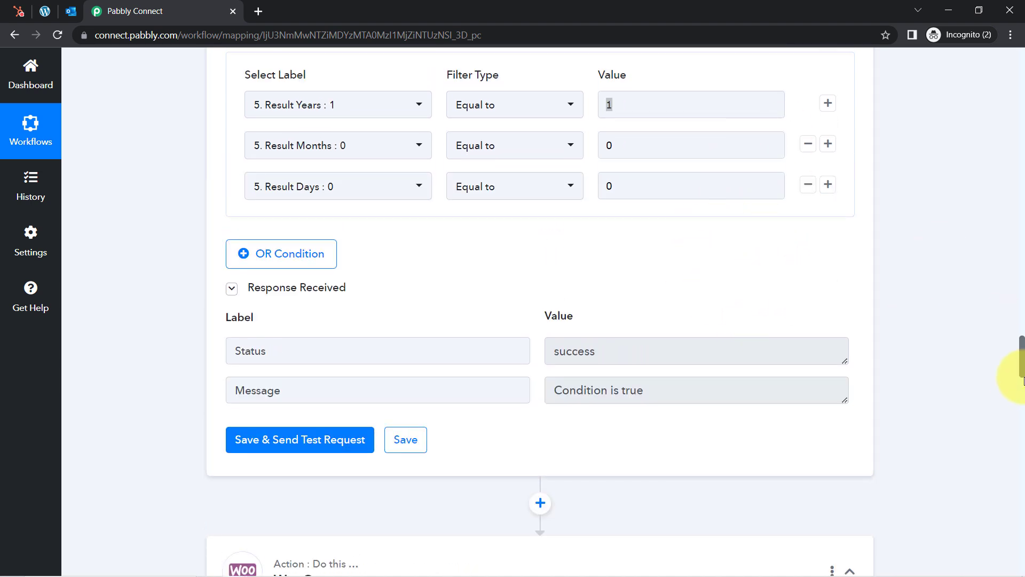
{"action": "left_click_drag", "start_coordinate": [1021, 370], "coordinate": [1020, 437]}
Append the Iterator's Properties Firstname to the coupon code after 1Yearwith
{"action": "left_click", "coordinate": [319, 109]}
{"action": "left_click", "coordinate": [316, 110]}
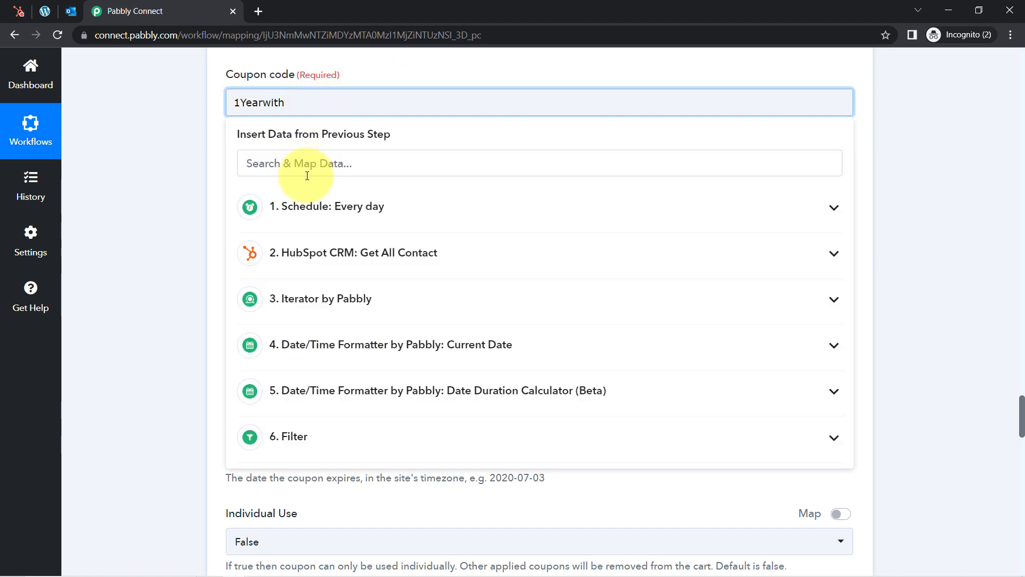
{"action": "left_click", "coordinate": [309, 298]}
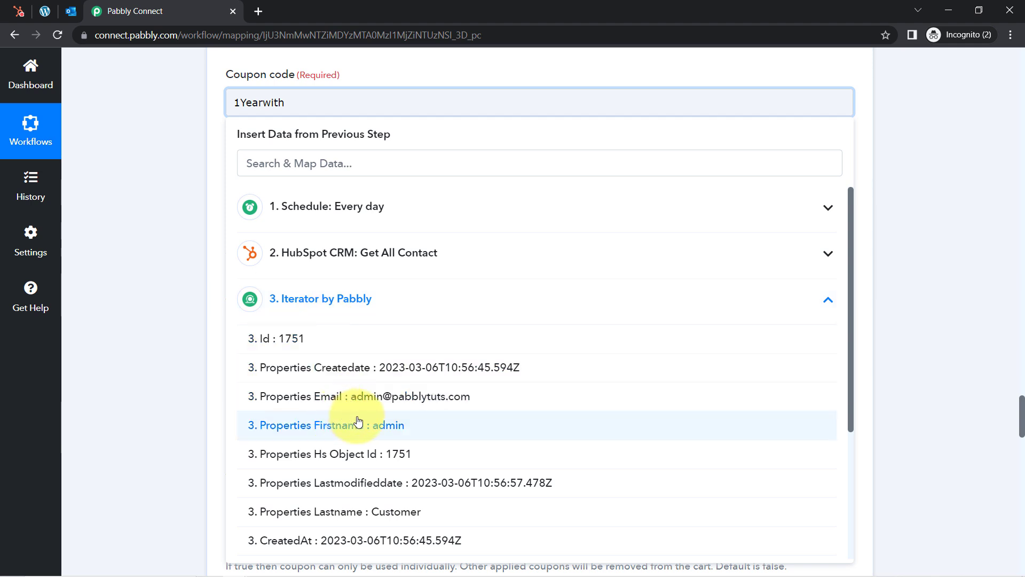
{"action": "left_click", "coordinate": [343, 422]}
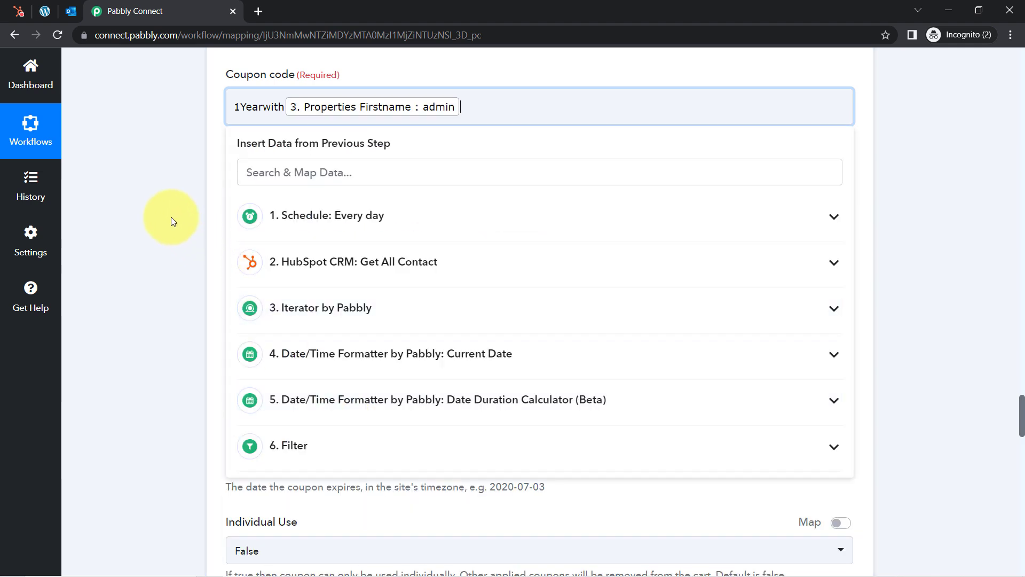
{"action": "left_click", "coordinate": [171, 217]}
{"action": "left_click", "coordinate": [251, 108]}
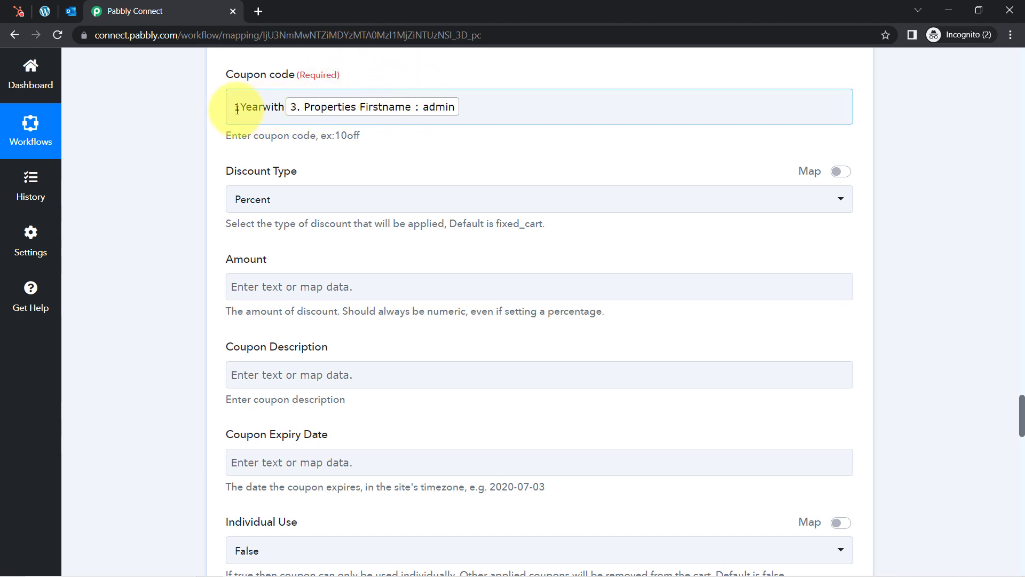
{"action": "left_click_drag", "start_coordinate": [237, 108], "coordinate": [266, 109]}
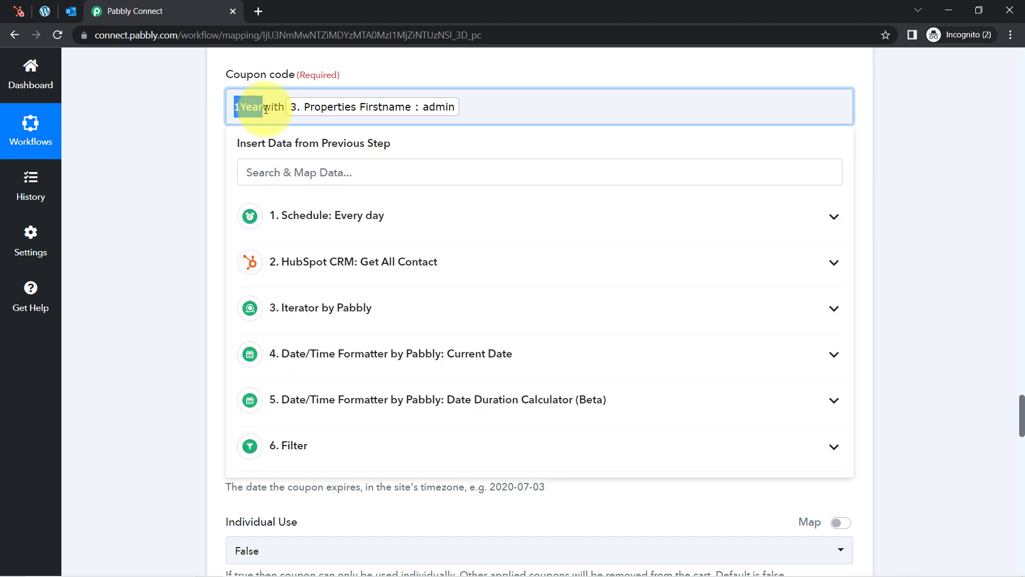
{"action": "left_click", "coordinate": [271, 108]}
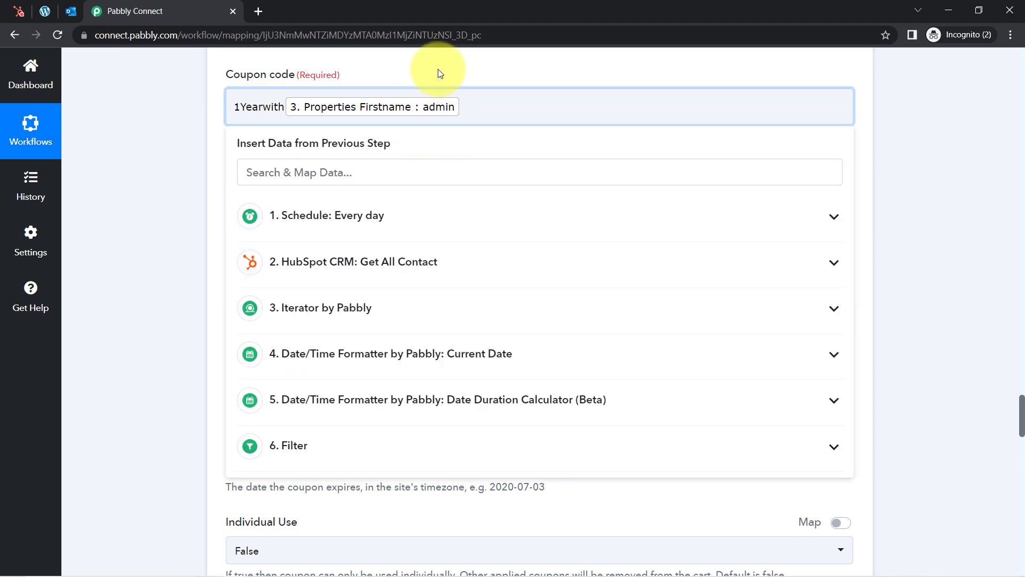
{"action": "left_click_drag", "start_coordinate": [240, 108], "coordinate": [280, 107]}
{"action": "left_click", "coordinate": [194, 128]}
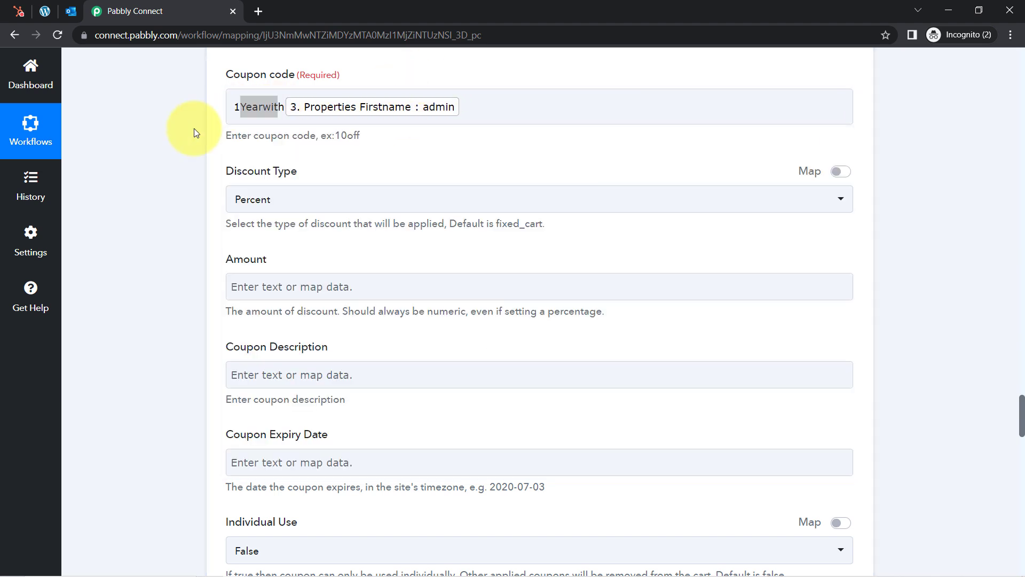
Set the coupon Amount to 200
{"action": "scroll", "coordinate": [193, 129], "scroll_direction": "down", "scroll_amount": 2}
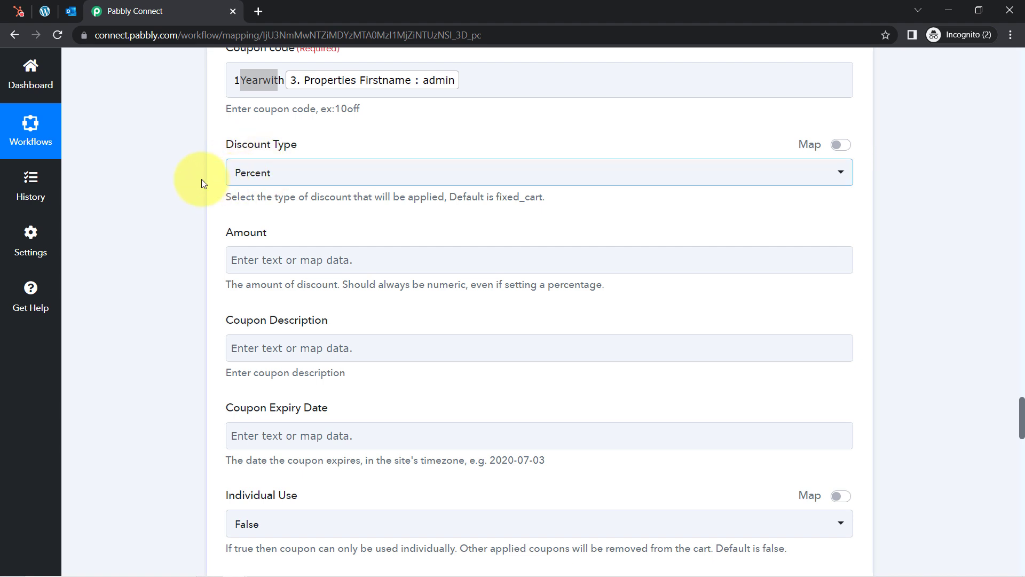
{"action": "scroll", "coordinate": [191, 179], "scroll_direction": "down", "scroll_amount": 1}
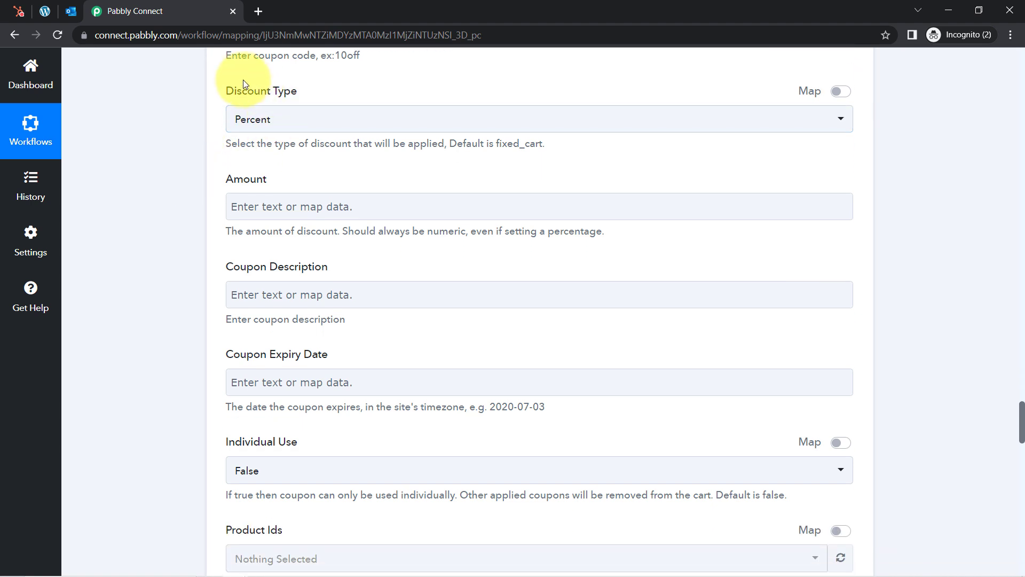
{"action": "left_click_drag", "start_coordinate": [232, 91], "coordinate": [263, 91]}
{"action": "left_click", "coordinate": [137, 187]}
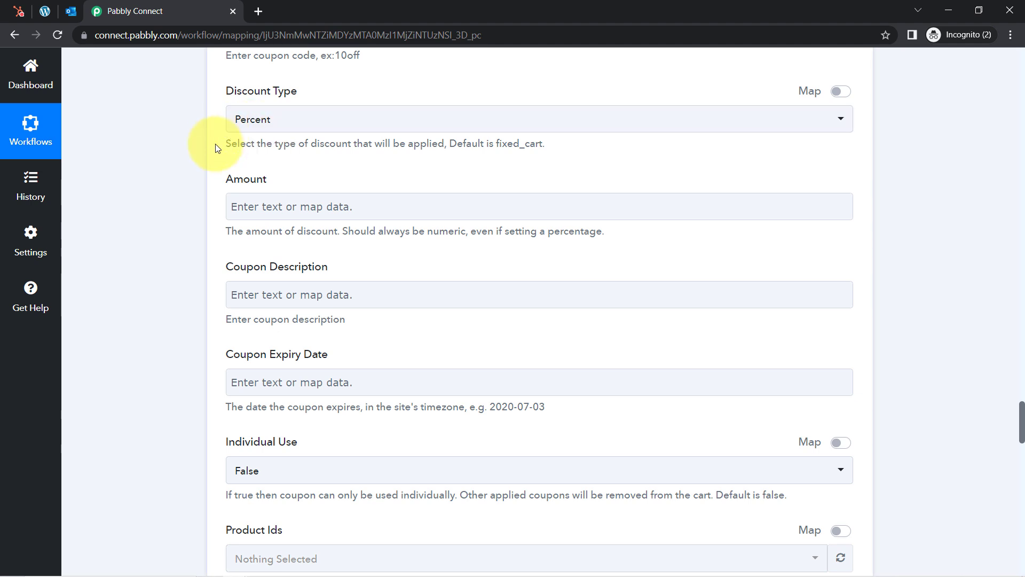
{"action": "left_click", "coordinate": [238, 210]}
{"action": "type", "text": "200"}
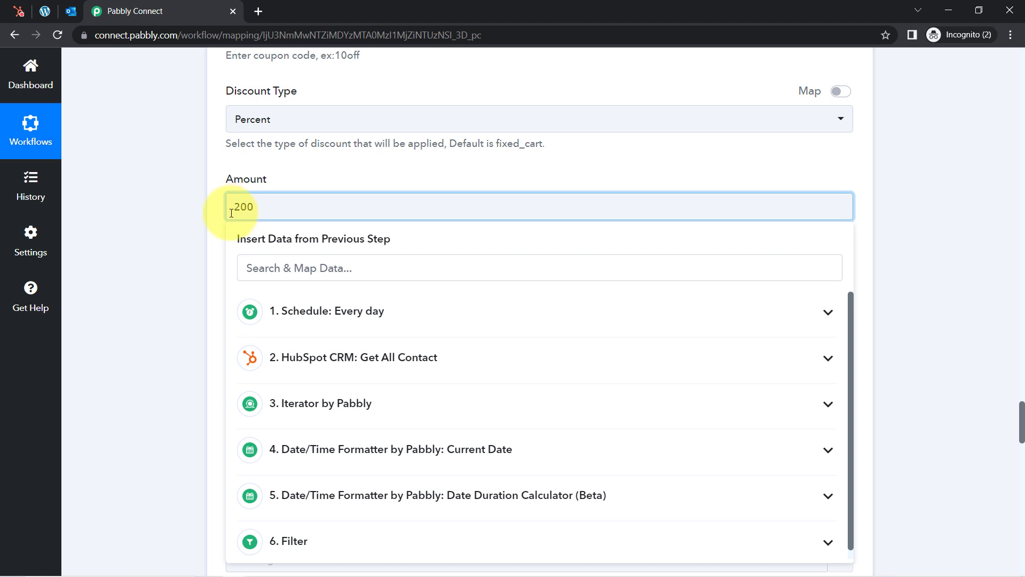
{"action": "left_click", "coordinate": [195, 213]}
Enter the coupon description 'When user will complete 1 year with the company', fixing the typo
{"action": "scroll", "coordinate": [196, 213], "scroll_direction": "down", "scroll_amount": 2}
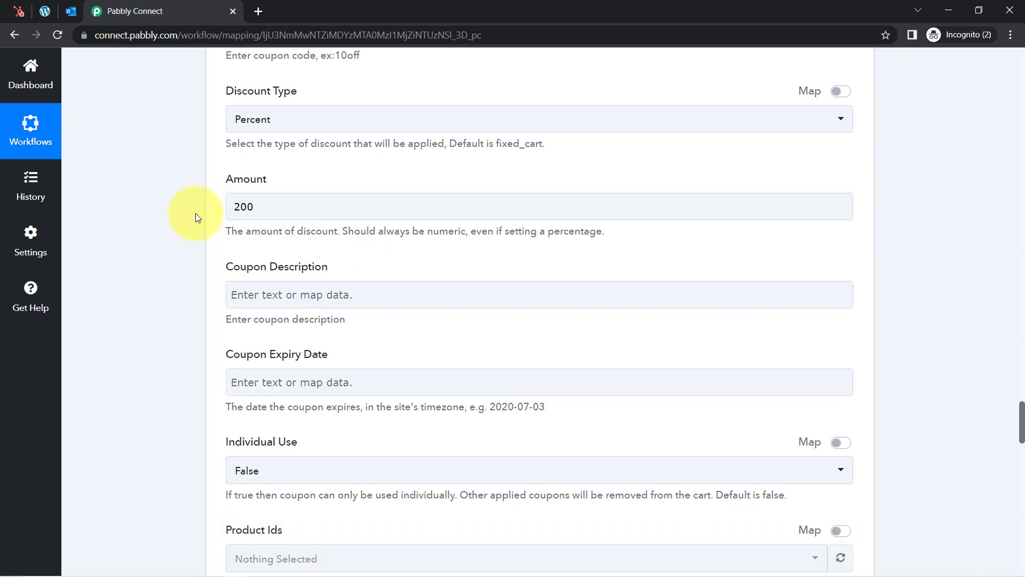
{"action": "scroll", "coordinate": [196, 213], "scroll_direction": "down", "scroll_amount": 2}
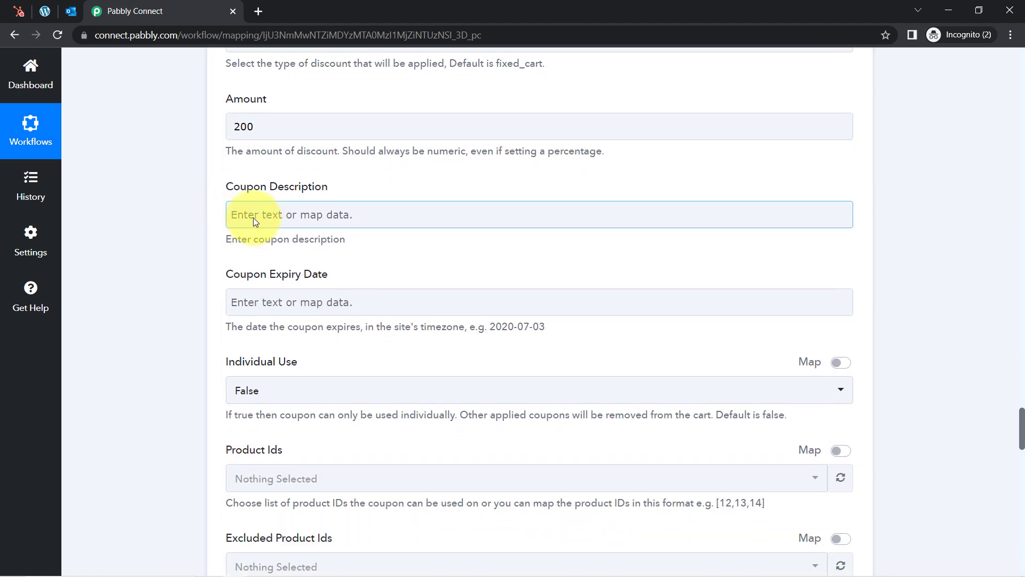
{"action": "left_click", "coordinate": [254, 217]}
{"action": "type", "text": "When user wi"}
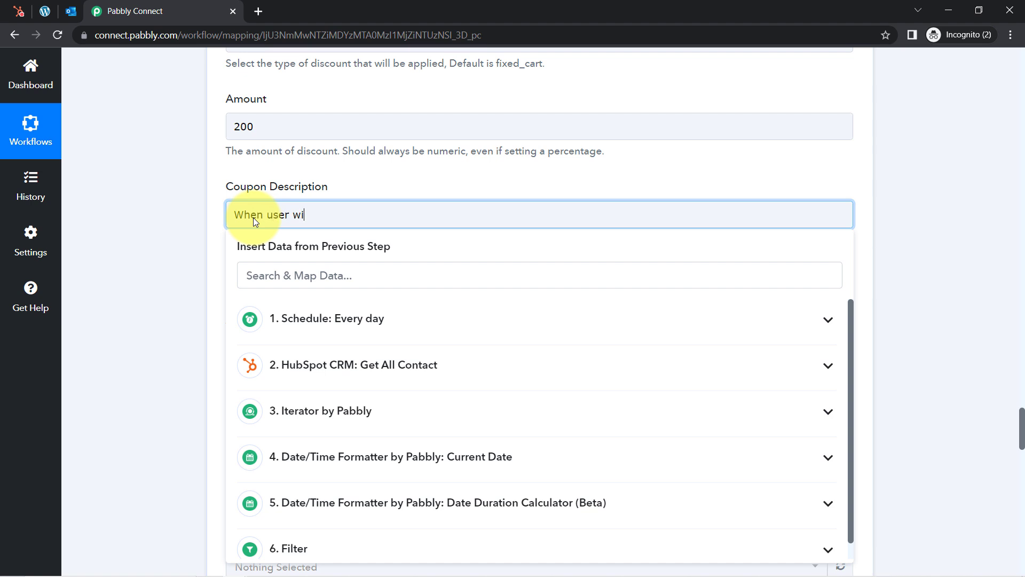
{"action": "type", "text": "ll complete 1 year with the"}
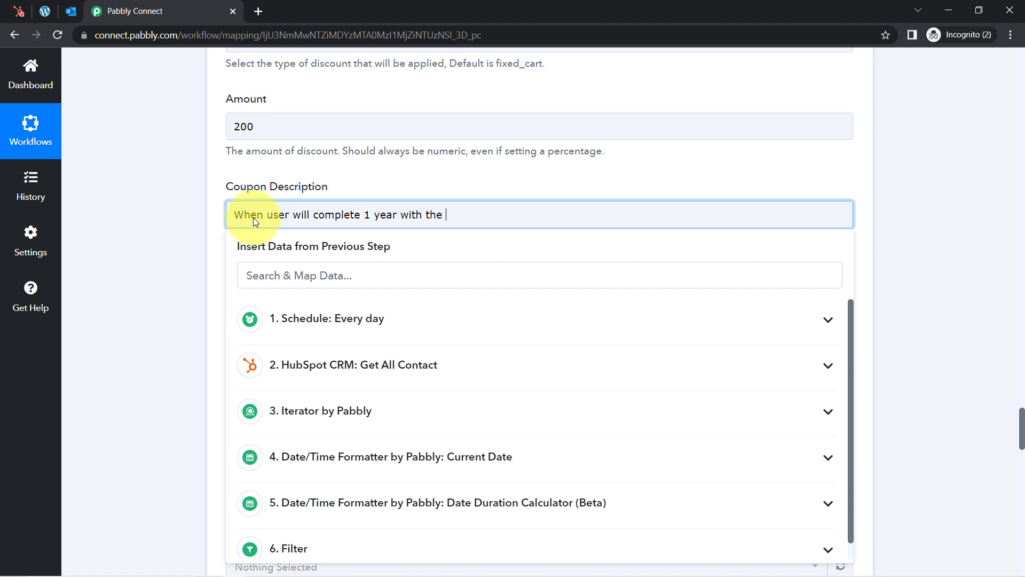
{"action": "type", "text": " compnay"}
{"action": "key", "text": "BackSpace"}
{"action": "key", "text": "BackSpace"}
{"action": "key", "text": "BackSpace"}
{"action": "type", "text": "any"}
{"action": "left_click", "coordinate": [146, 253]}
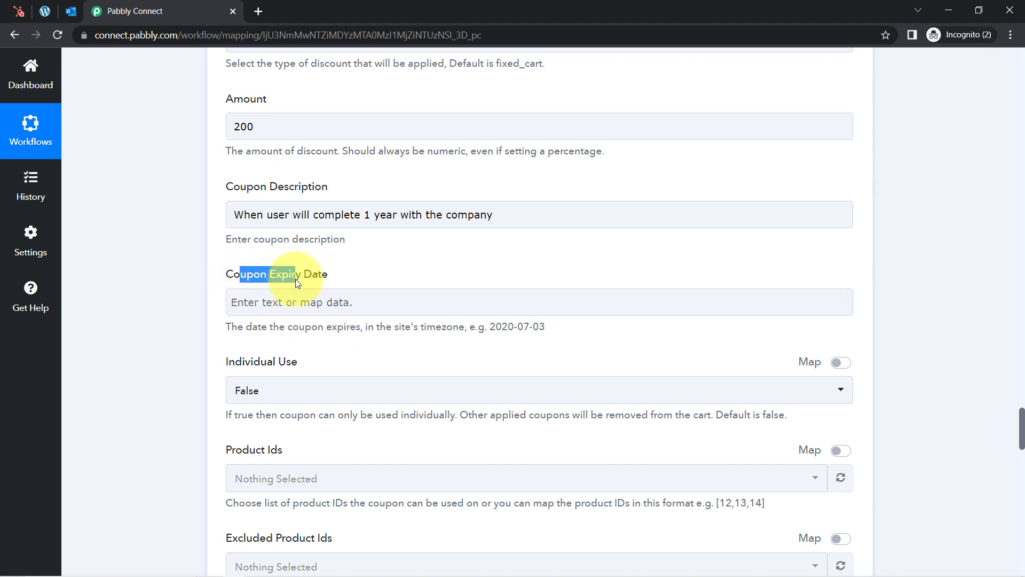
{"action": "left_click_drag", "start_coordinate": [237, 369], "coordinate": [291, 367]}
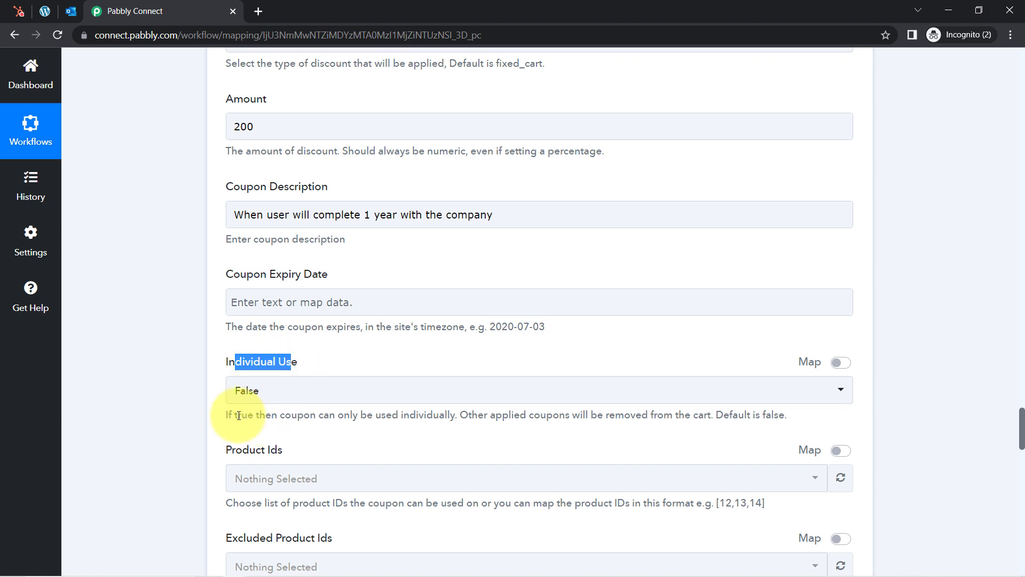
{"action": "left_click_drag", "start_coordinate": [233, 416], "coordinate": [248, 416]}
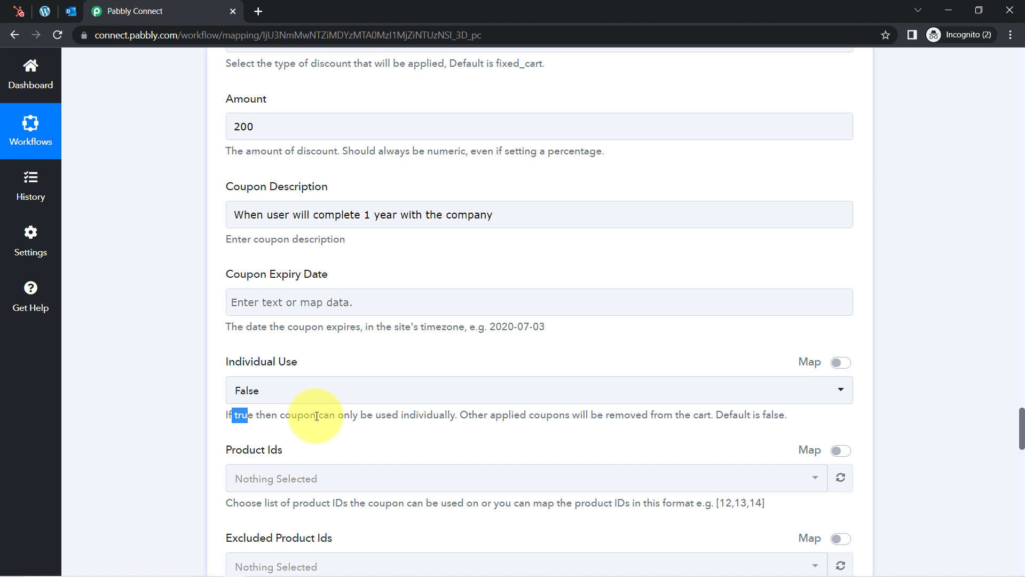
{"action": "left_click_drag", "start_coordinate": [317, 416], "coordinate": [439, 418]}
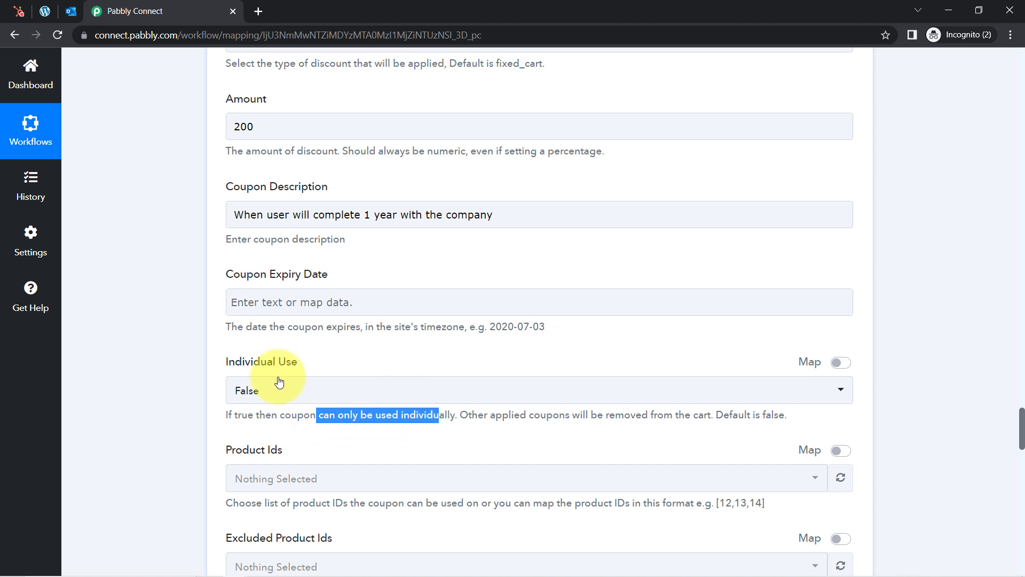
{"action": "left_click", "coordinate": [256, 395]}
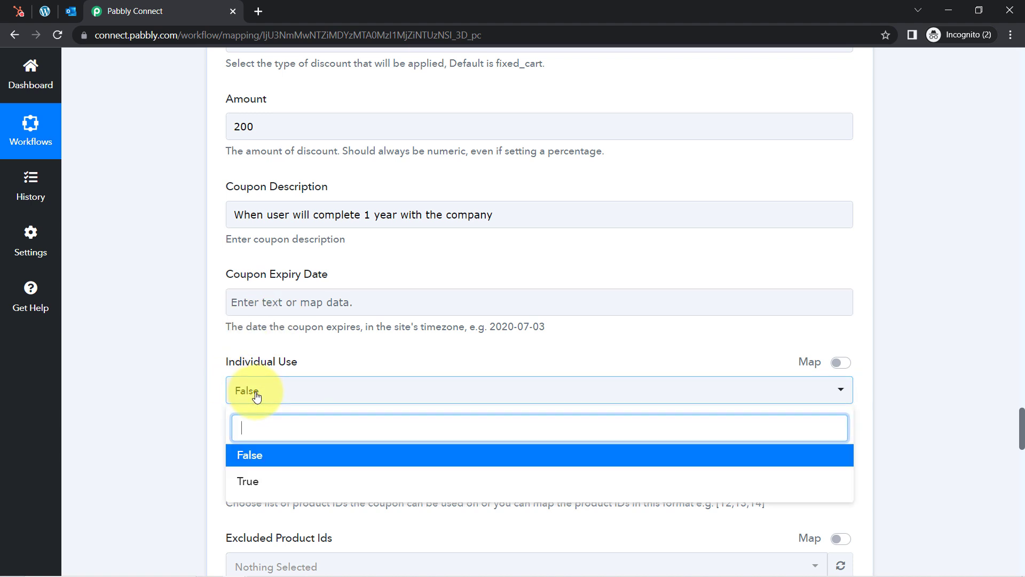
{"action": "left_click", "coordinate": [248, 483]}
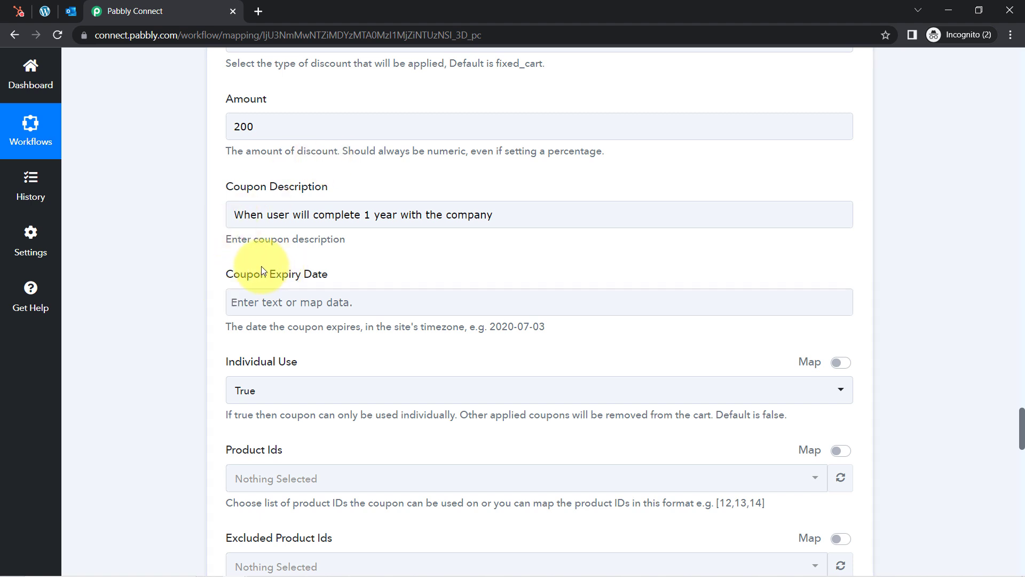
{"action": "left_click_drag", "start_coordinate": [241, 277], "coordinate": [322, 276]}
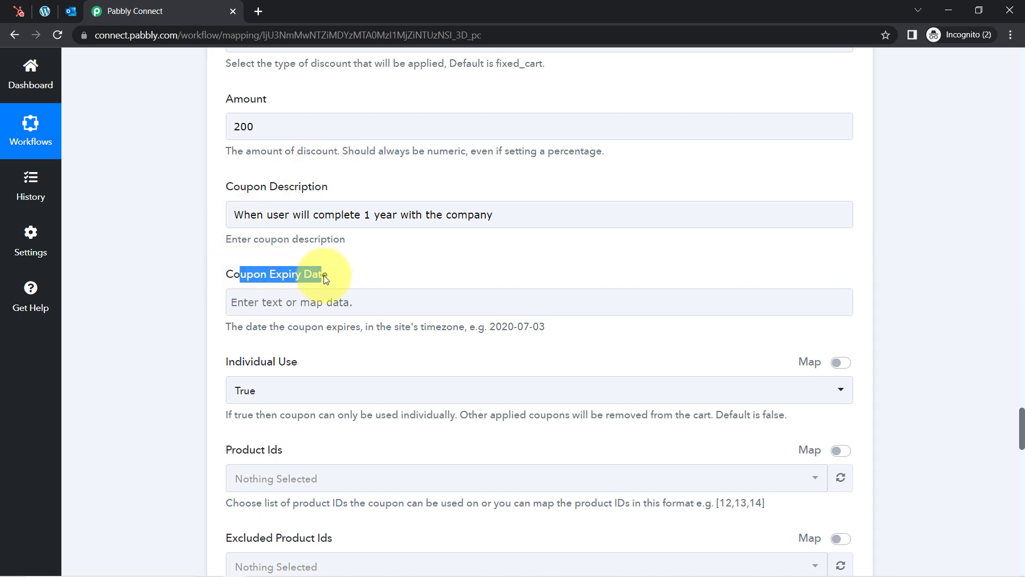
{"action": "left_click", "coordinate": [146, 308]}
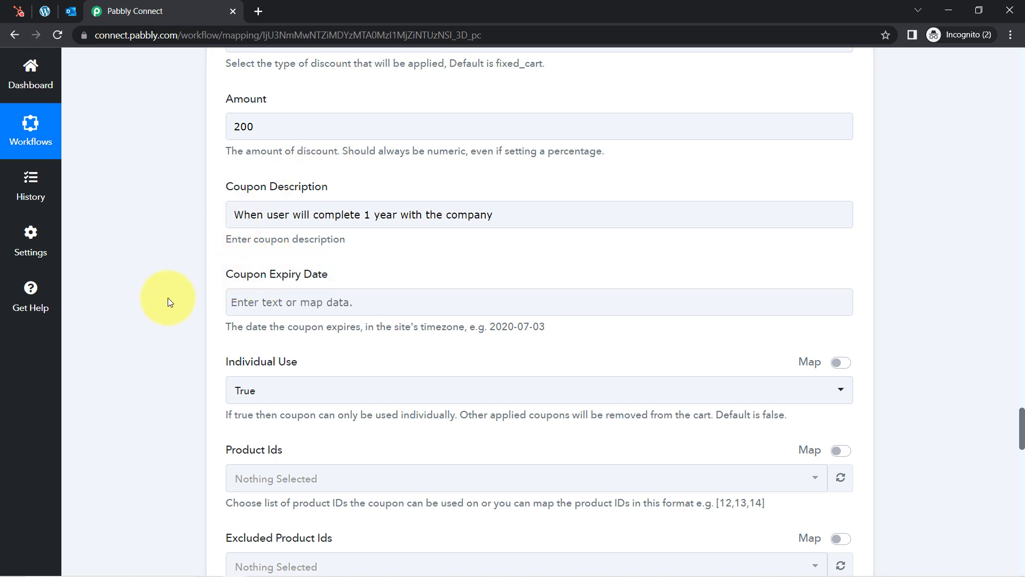
{"action": "left_click_drag", "start_coordinate": [233, 277], "coordinate": [336, 279]}
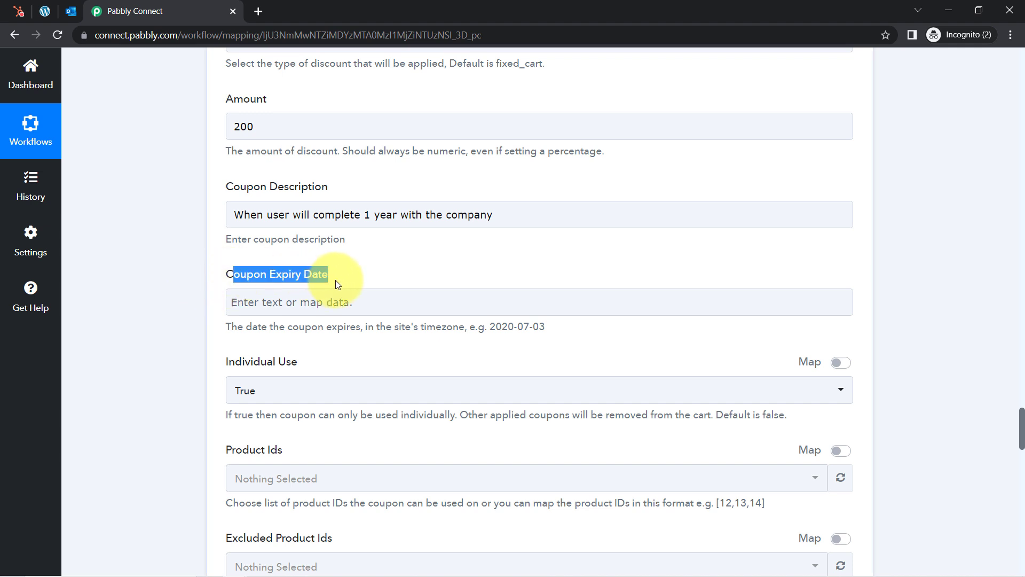
{"action": "left_click", "coordinate": [181, 305]}
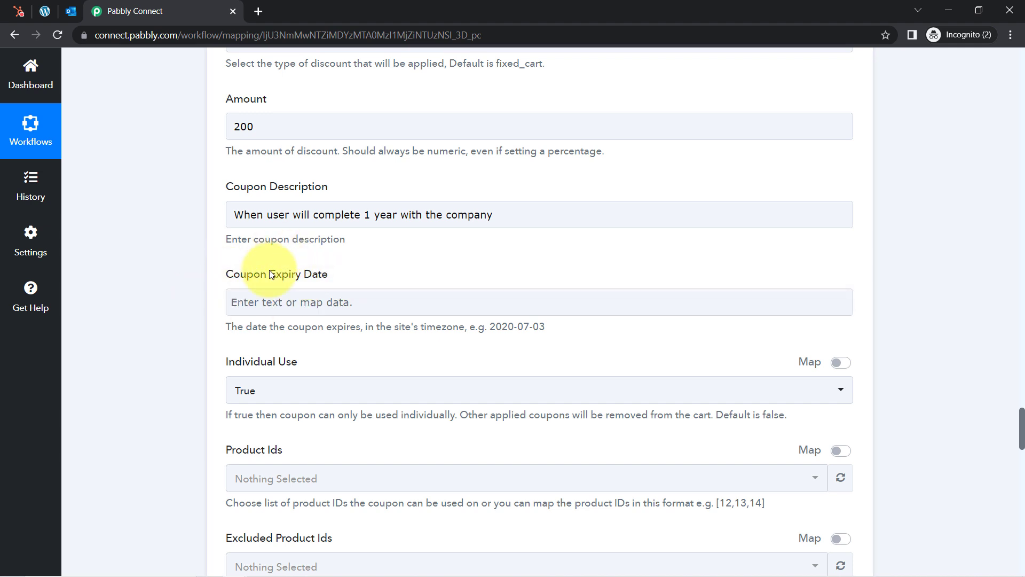
{"action": "left_click_drag", "start_coordinate": [268, 276], "coordinate": [292, 275]}
{"action": "left_click", "coordinate": [164, 300]}
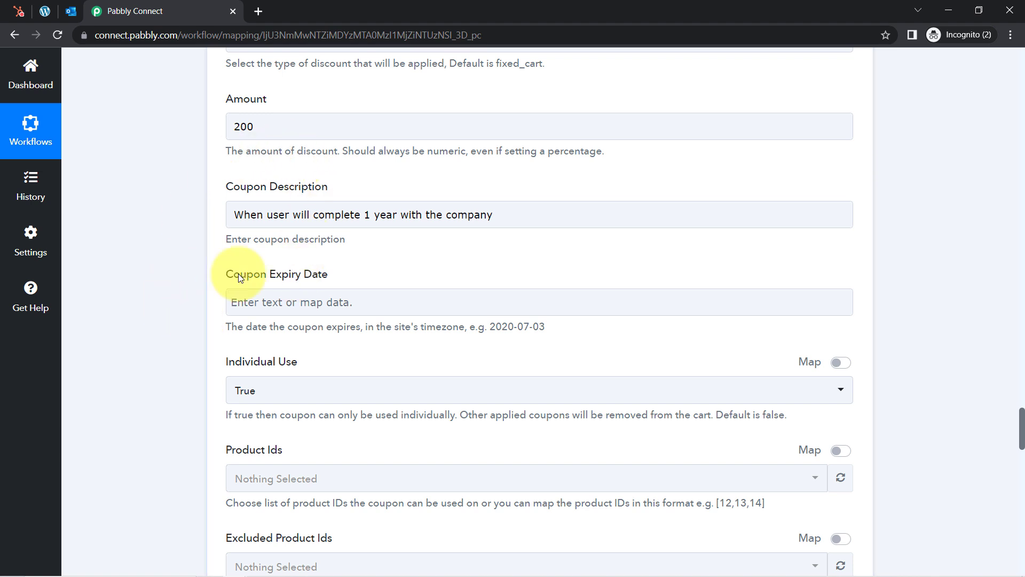
{"action": "left_click_drag", "start_coordinate": [239, 273], "coordinate": [322, 272]}
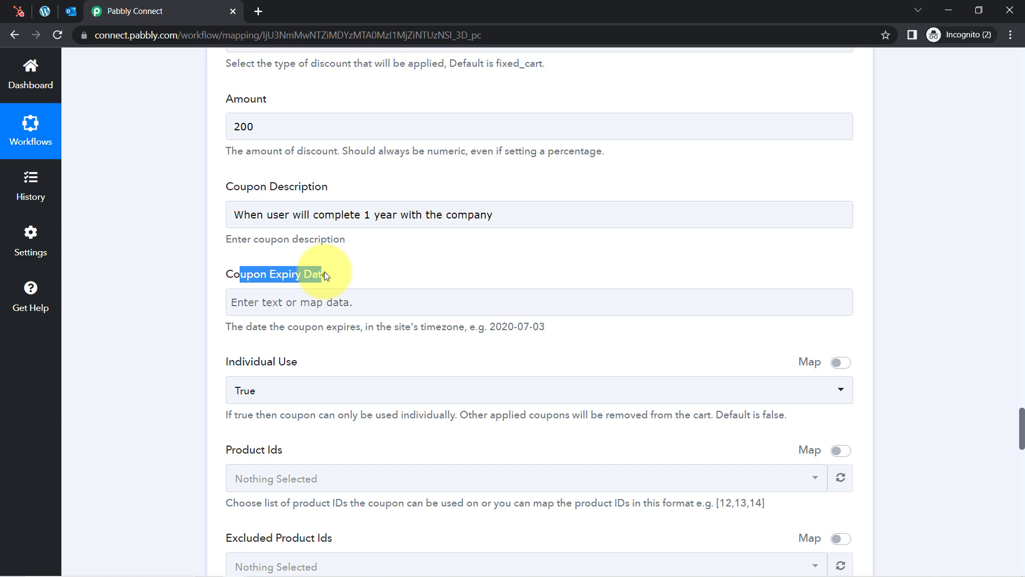
{"action": "left_click", "coordinate": [175, 281]}
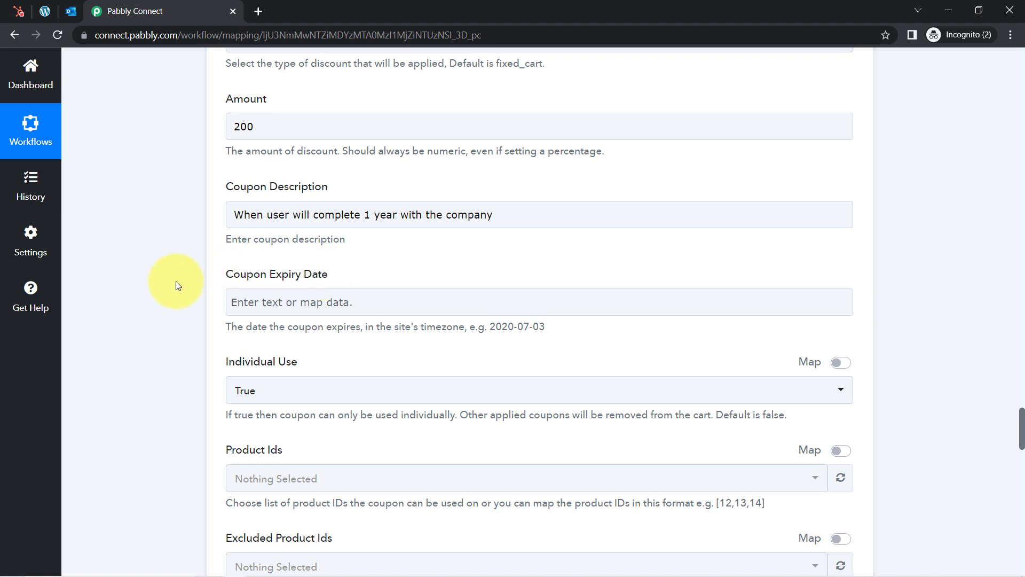
{"action": "left_click", "coordinate": [326, 278]}
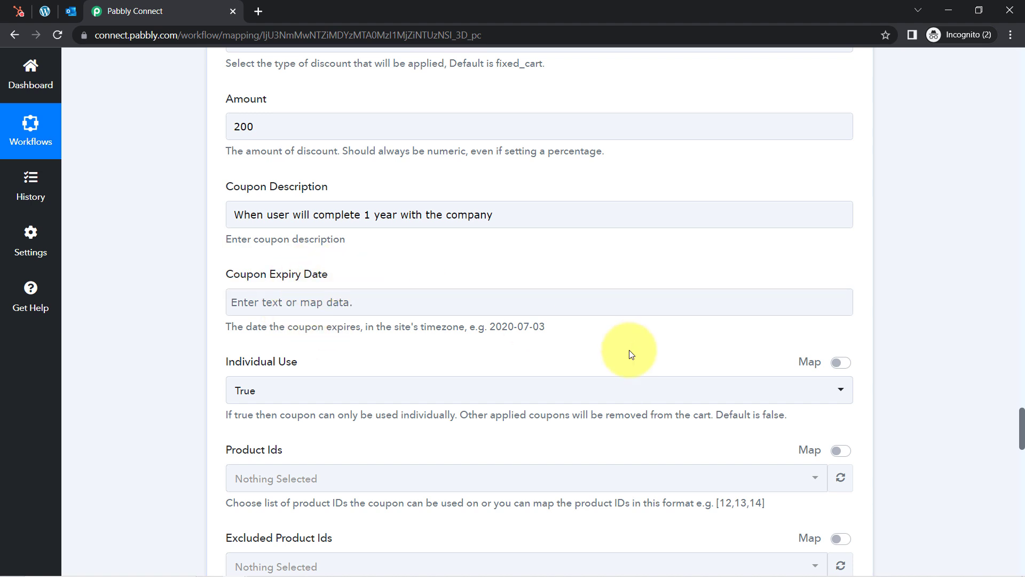
{"action": "left_click_drag", "start_coordinate": [1021, 437], "coordinate": [1020, 398]}
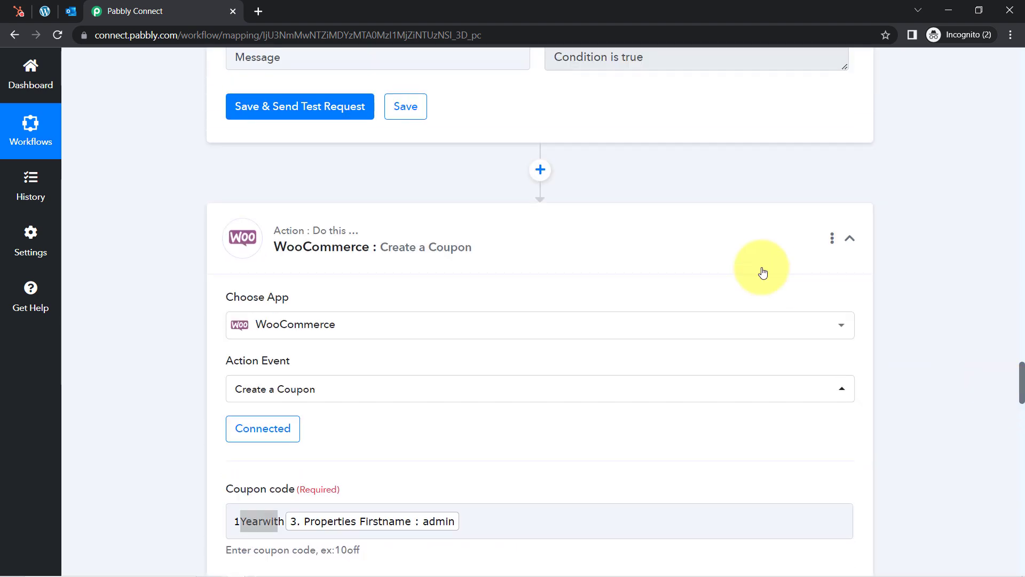
Insert a Date/Time Formatter step with the Add/Subtract Time event before the coupon step and connect it
{"action": "left_click", "coordinate": [539, 170]}
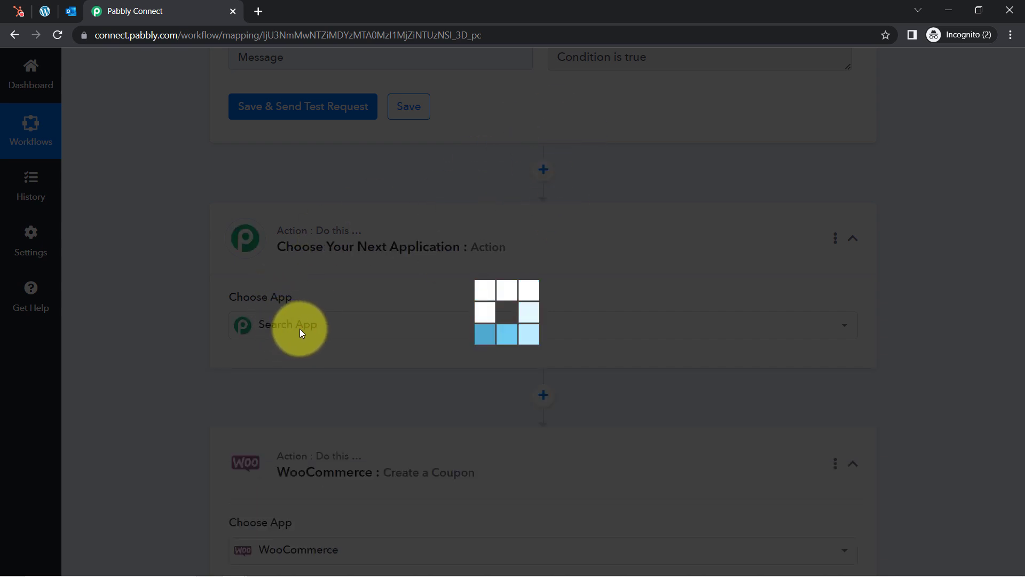
{"action": "left_click", "coordinate": [277, 327]}
{"action": "type", "text": "date"}
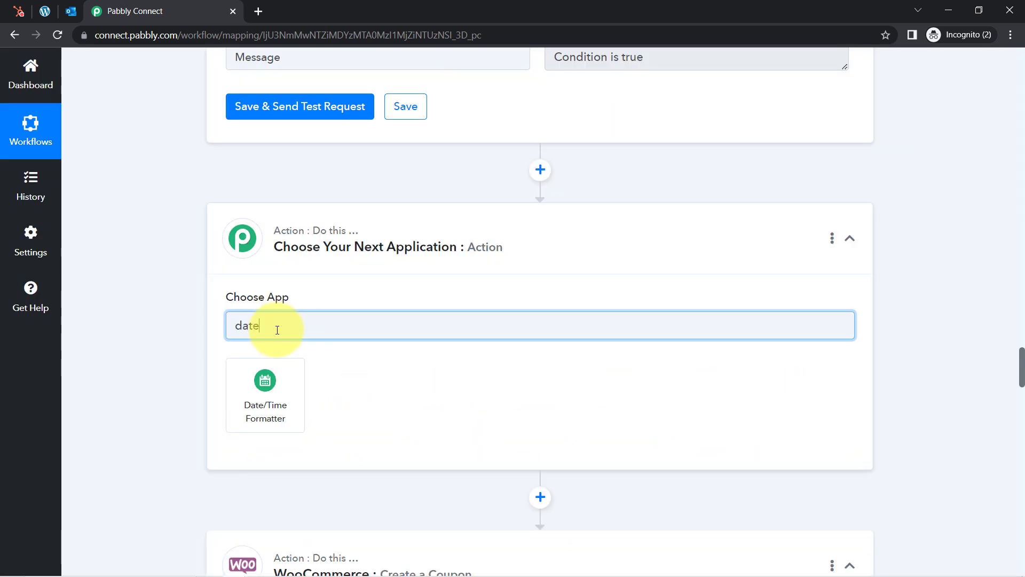
{"action": "left_click", "coordinate": [263, 395]}
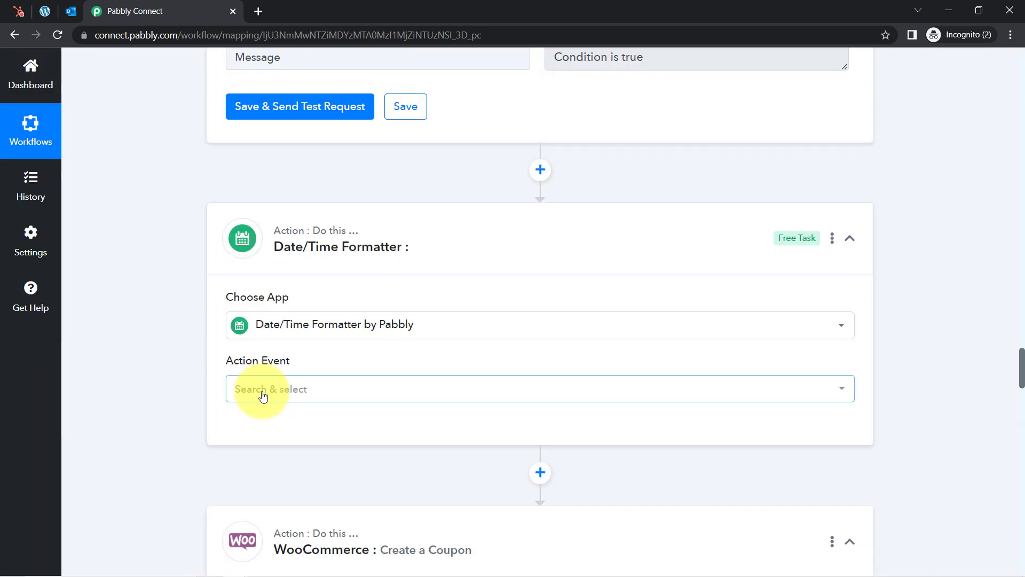
{"action": "left_click", "coordinate": [254, 390]}
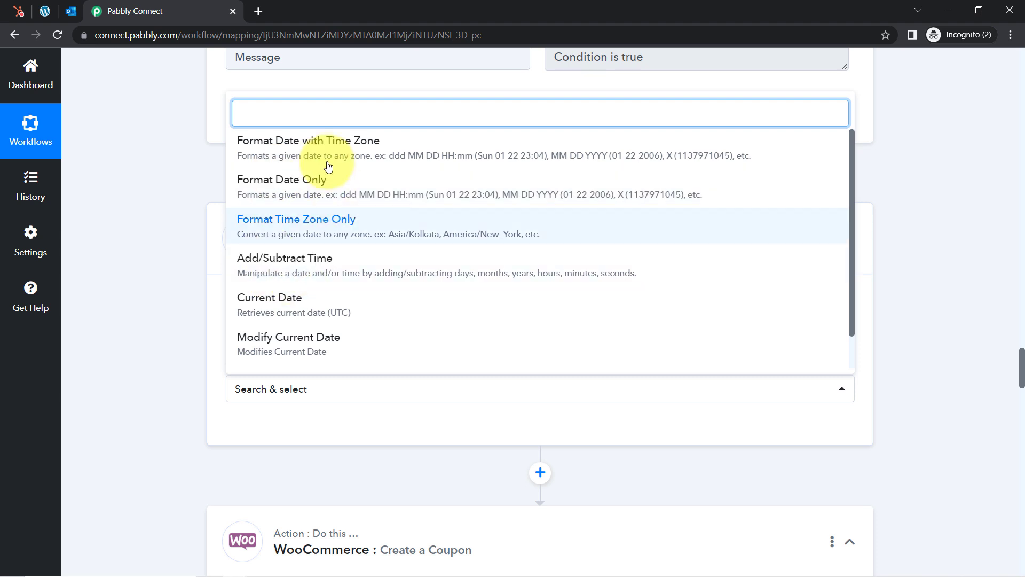
{"action": "left_click", "coordinate": [305, 262]}
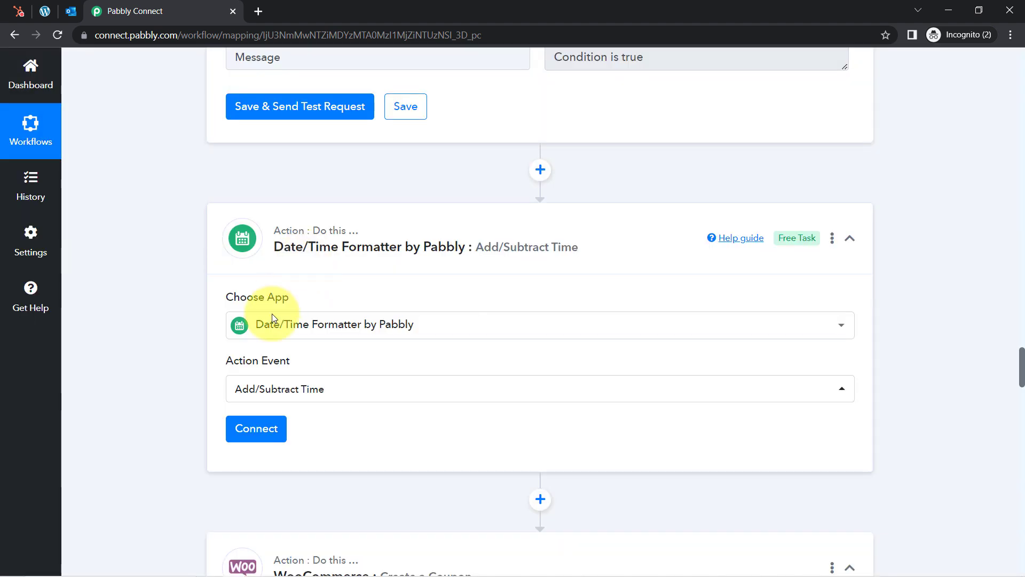
{"action": "left_click", "coordinate": [256, 430]}
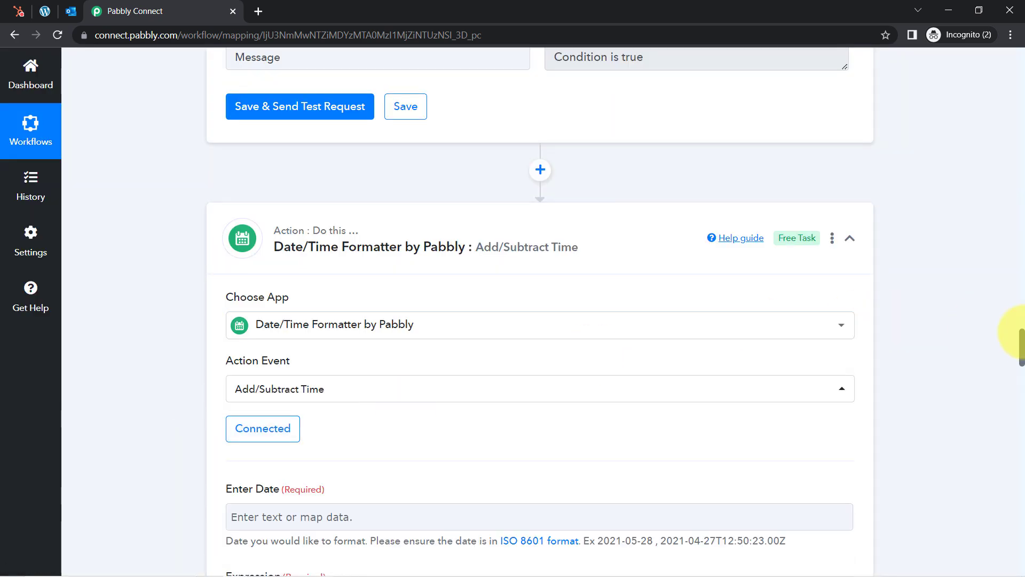
Review the Enter Date field and the Expression field's +1 month example
{"action": "scroll", "coordinate": [1021, 347], "scroll_direction": "down", "scroll_amount": 6}
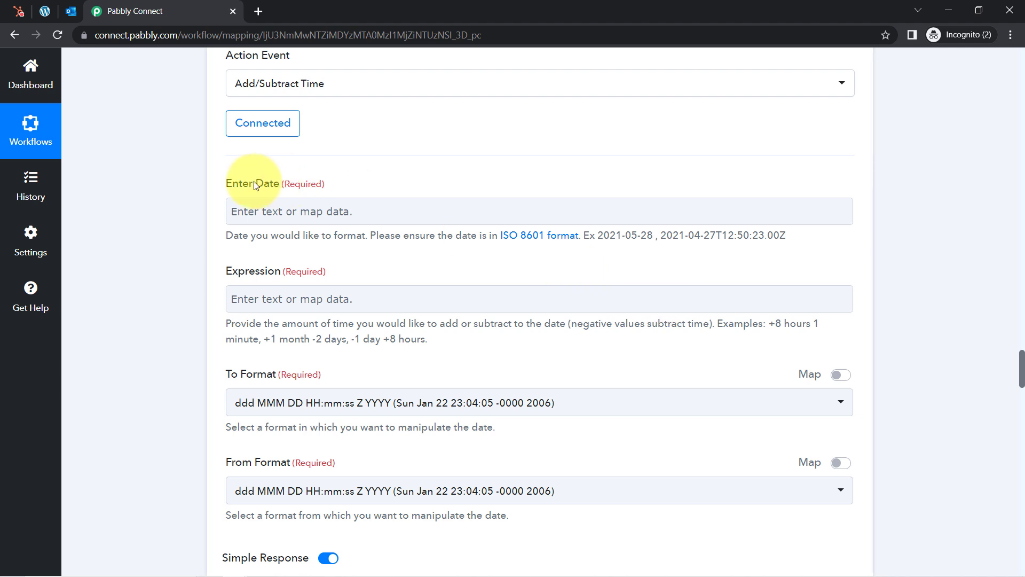
{"action": "left_click_drag", "start_coordinate": [263, 187], "coordinate": [253, 205]}
{"action": "left_click", "coordinate": [252, 208]}
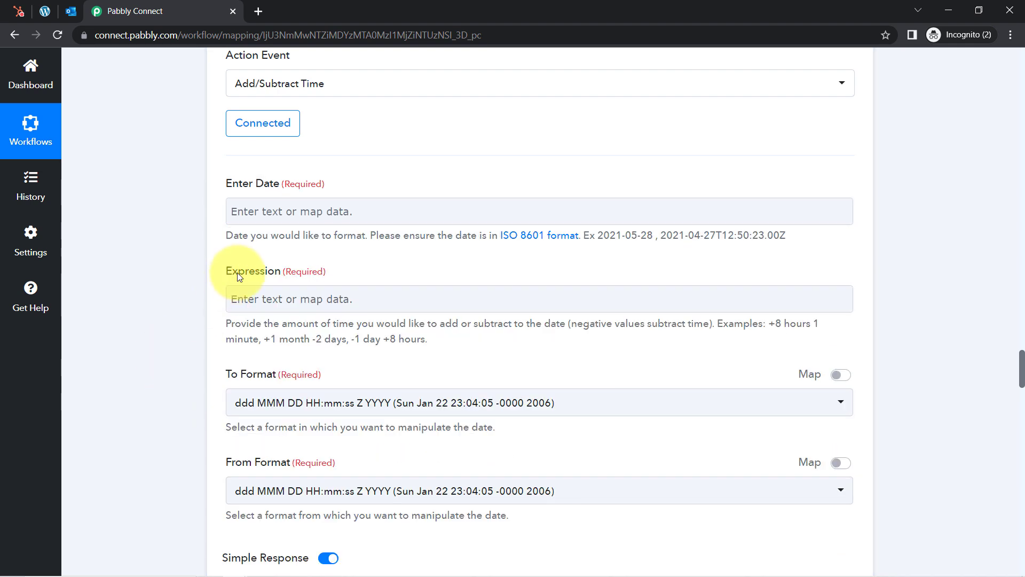
{"action": "left_click_drag", "start_coordinate": [239, 276], "coordinate": [265, 273]}
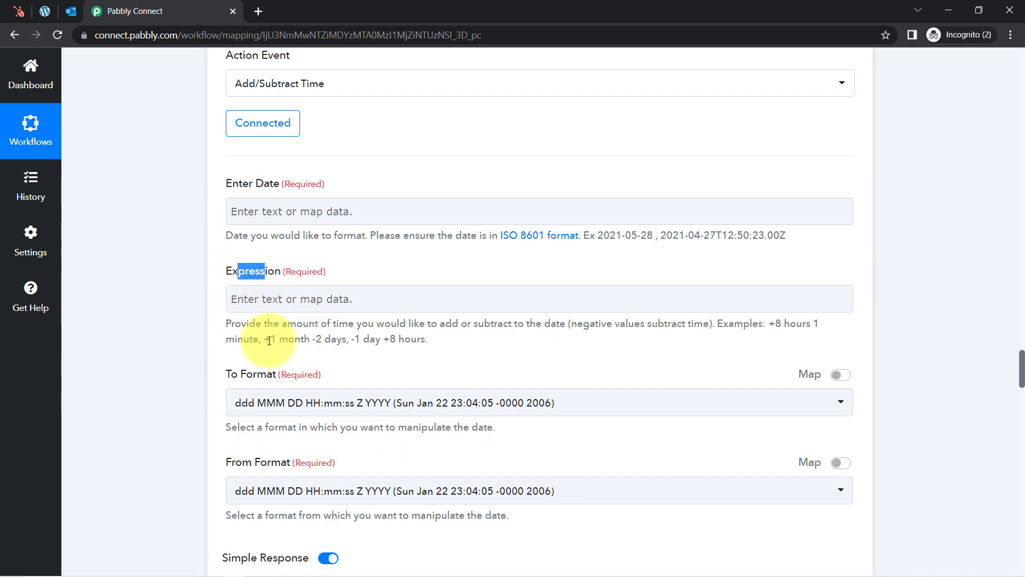
{"action": "left_click_drag", "start_coordinate": [266, 338], "coordinate": [285, 340]}
{"action": "left_click", "coordinate": [201, 351]}
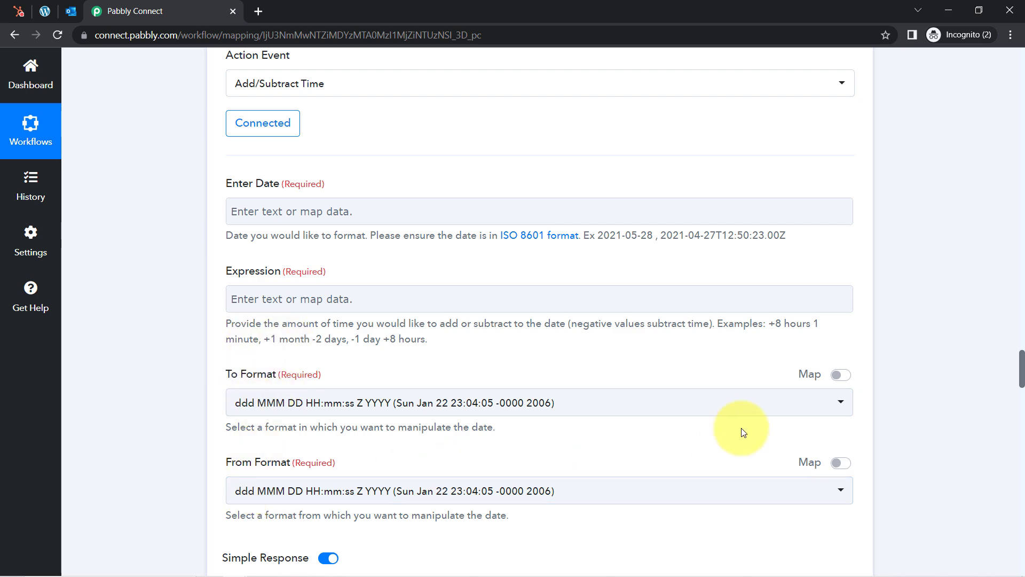
{"action": "scroll", "coordinate": [1021, 372], "scroll_direction": "down", "scroll_amount": 5}
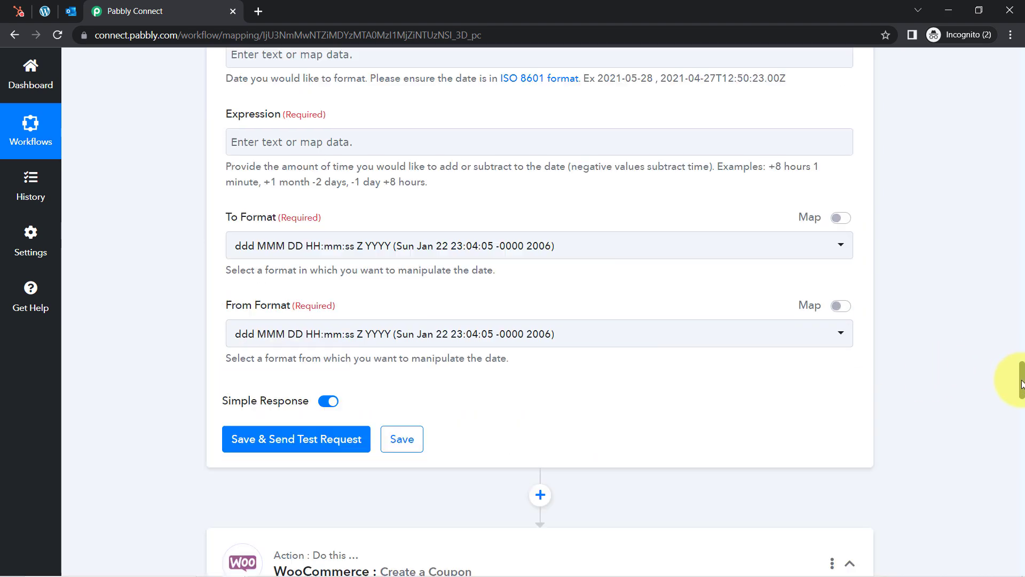
{"action": "left_click_drag", "start_coordinate": [1022, 390], "coordinate": [1021, 434]}
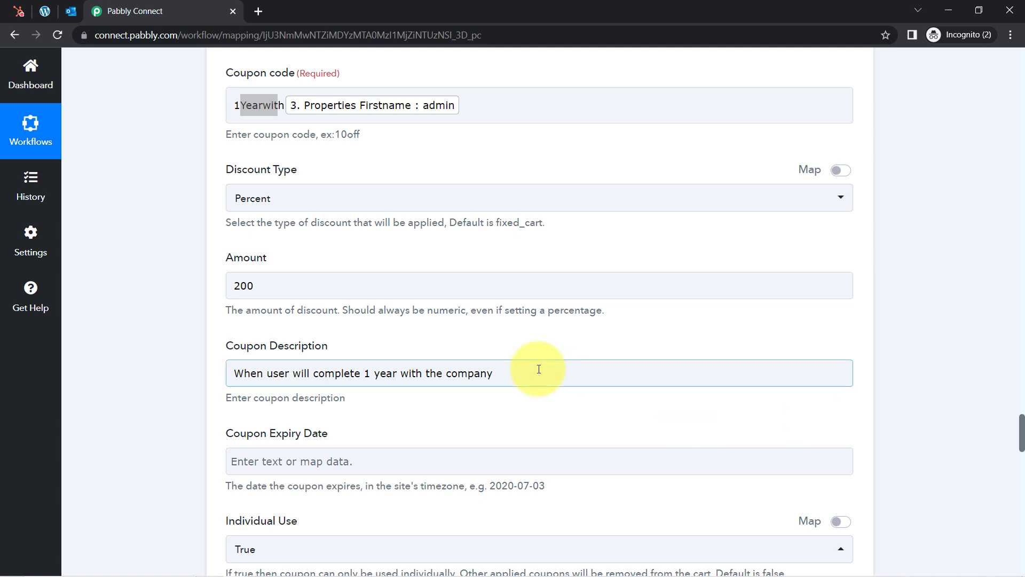
Check the data available for the coupon's Coupon Expiry Date field
{"action": "left_click_drag", "start_coordinate": [236, 433], "coordinate": [265, 434]}
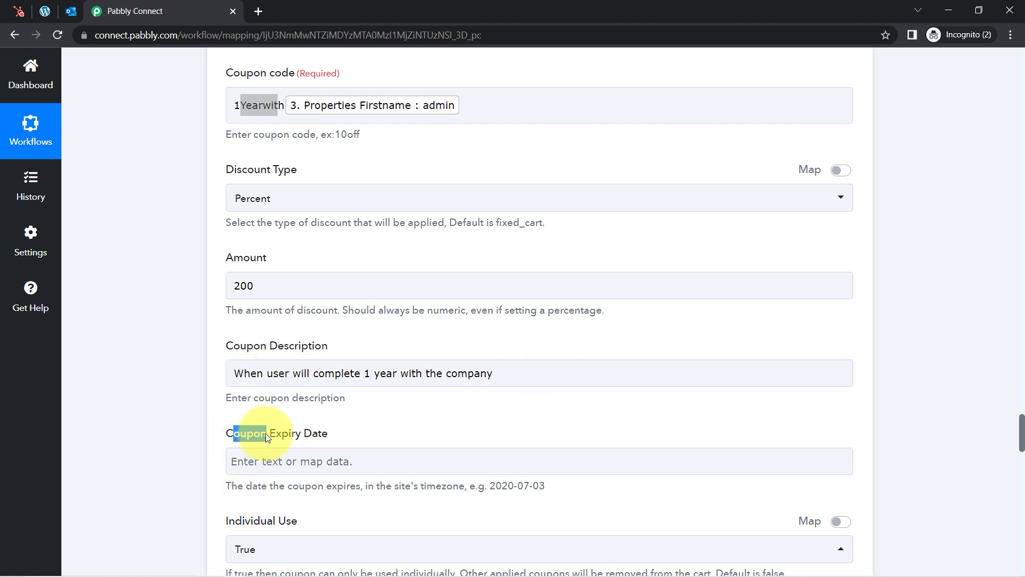
{"action": "left_click", "coordinate": [251, 467]}
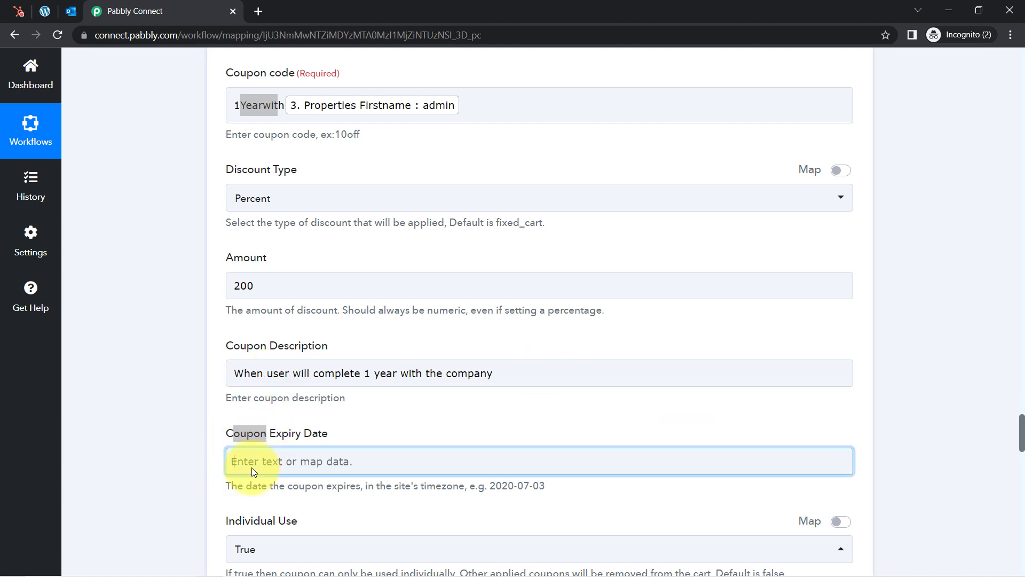
{"action": "left_click", "coordinate": [206, 447]}
Delete the Date/Time Formatter step and confirm the deletion
{"action": "scroll", "coordinate": [993, 406], "scroll_direction": "up", "scroll_amount": 2}
{"action": "scroll", "coordinate": [1021, 430], "scroll_direction": "up", "scroll_amount": 7}
{"action": "left_click_drag", "start_coordinate": [1021, 404], "coordinate": [1021, 350]}
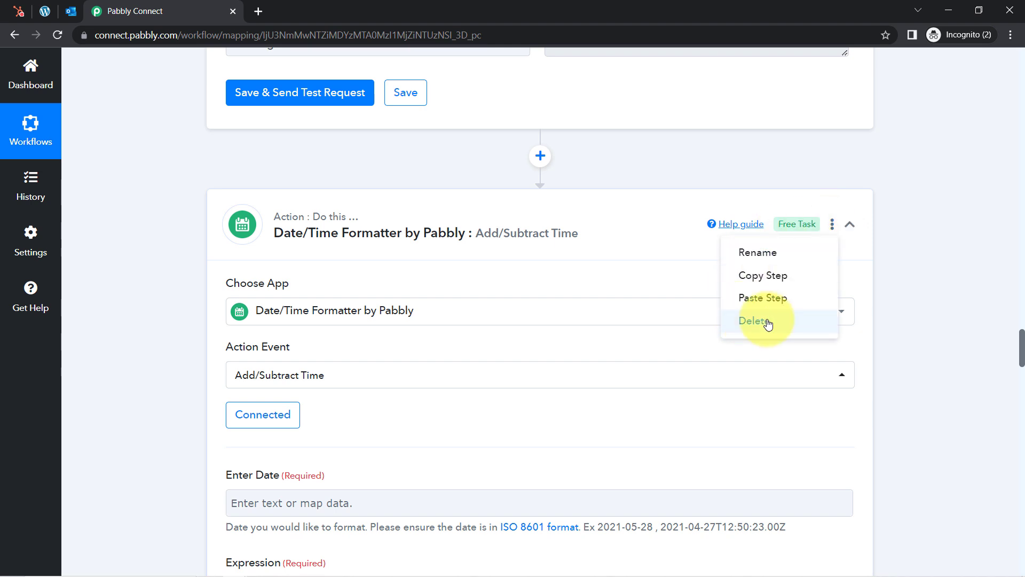
{"action": "left_click", "coordinate": [754, 323]}
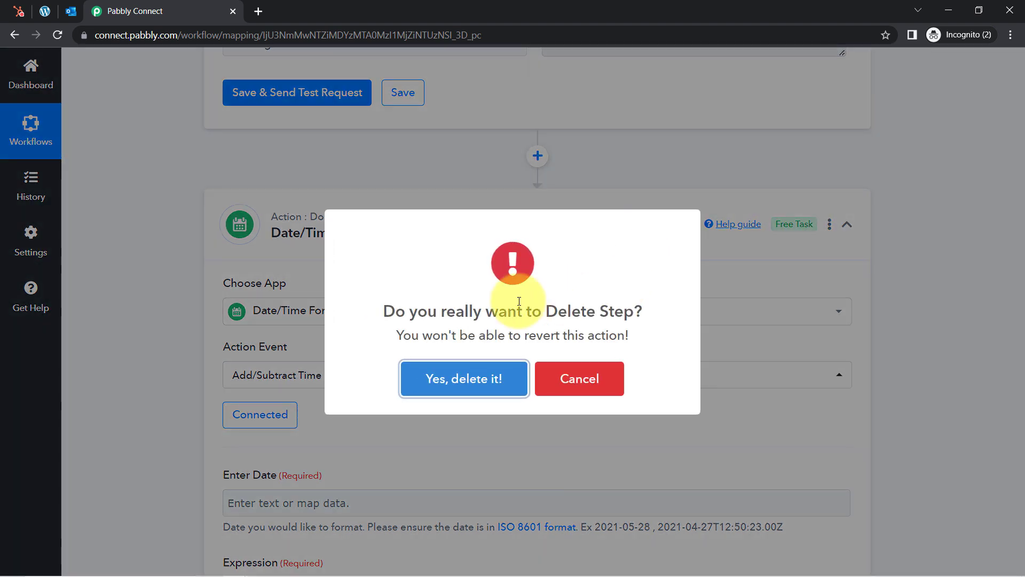
{"action": "left_click", "coordinate": [458, 381]}
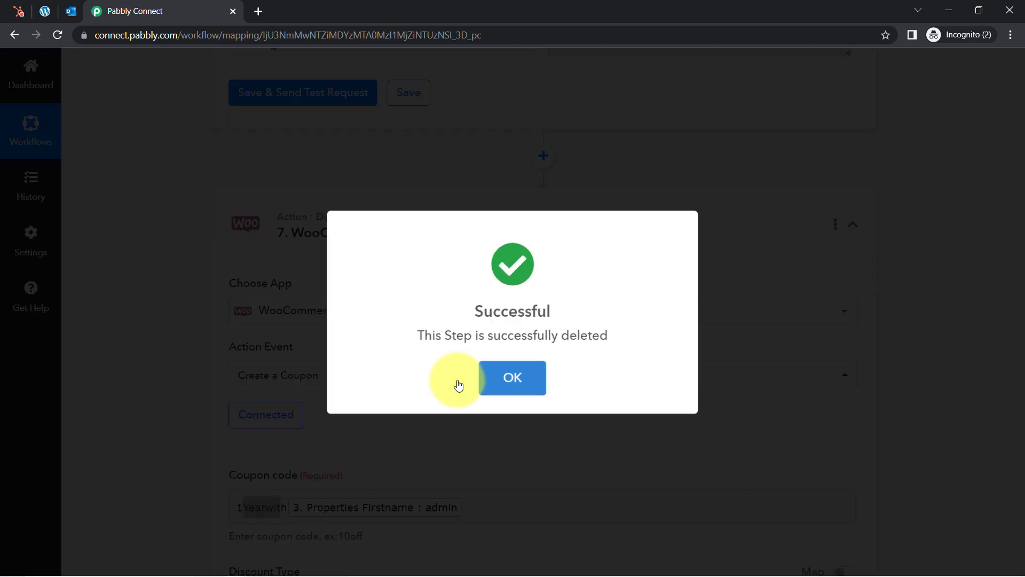
Review the coupon's Individual Use and Product Ids fields
{"action": "scroll", "coordinate": [130, 274], "scroll_direction": "down", "scroll_amount": 2}
{"action": "scroll", "coordinate": [130, 274], "scroll_direction": "down", "scroll_amount": 9}
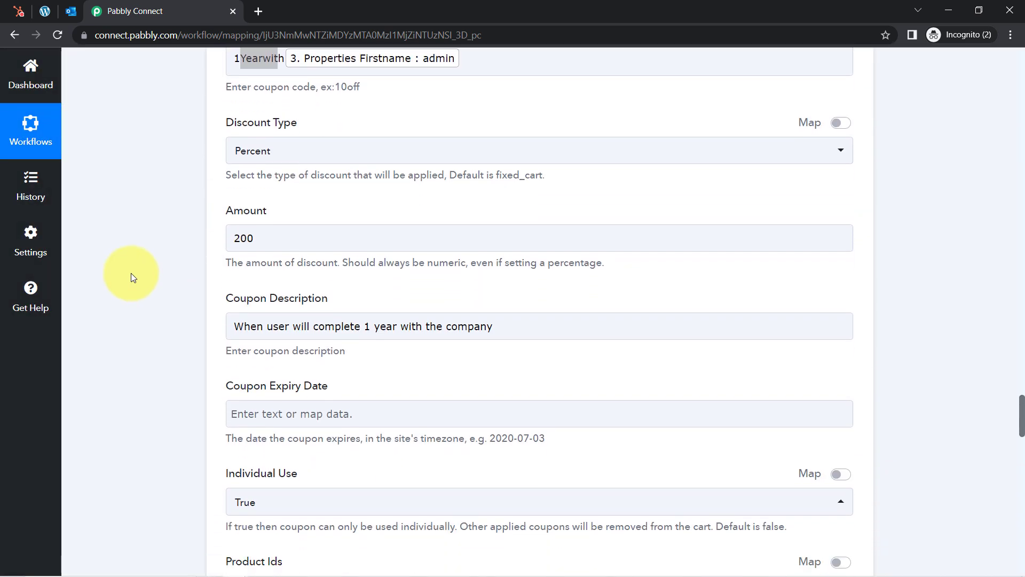
{"action": "scroll", "coordinate": [130, 273], "scroll_direction": "down", "scroll_amount": 3}
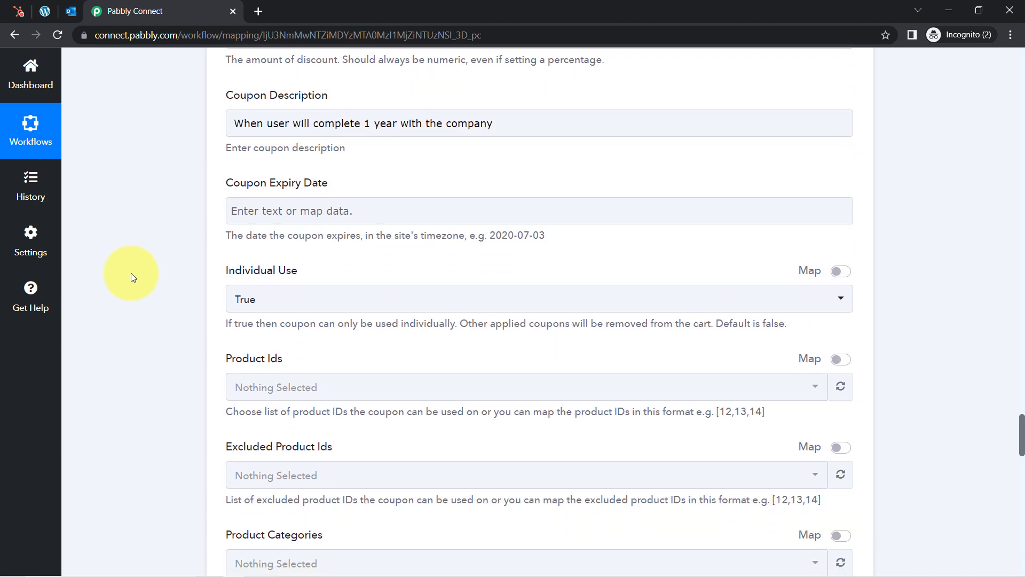
{"action": "scroll", "coordinate": [130, 274], "scroll_direction": "down", "scroll_amount": 3}
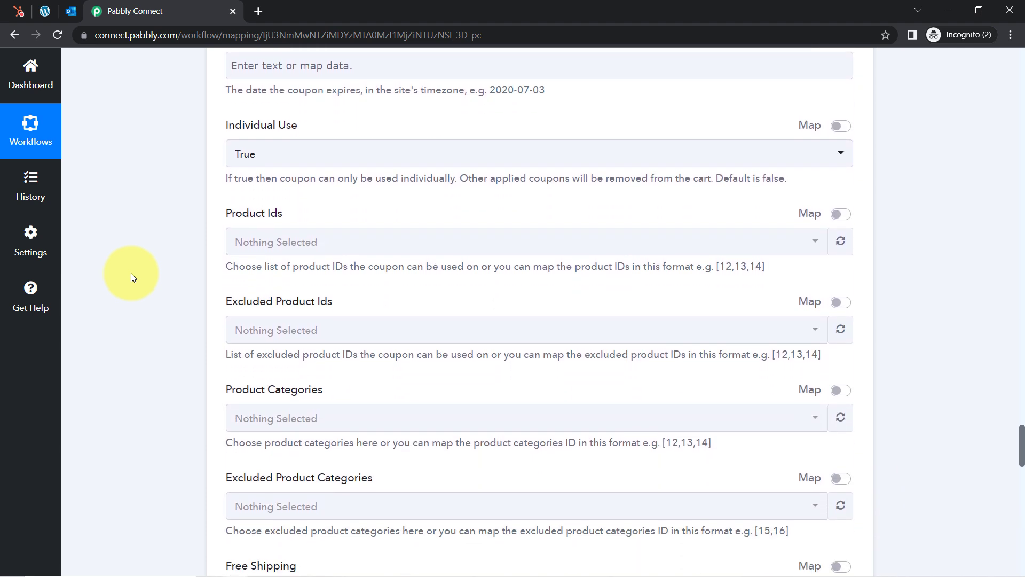
{"action": "scroll", "coordinate": [130, 273], "scroll_direction": "down", "scroll_amount": 1}
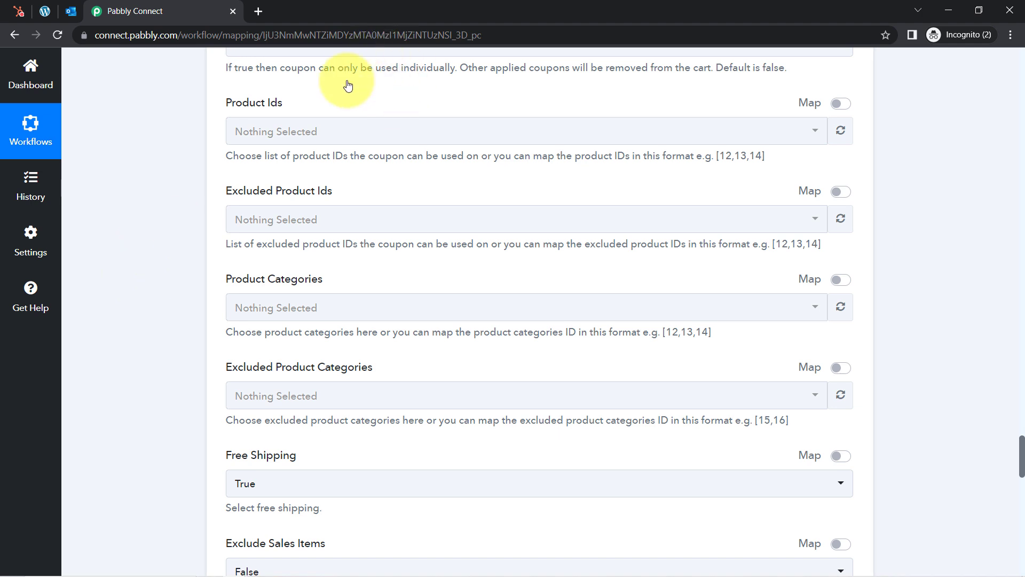
{"action": "left_click_drag", "start_coordinate": [375, 69], "coordinate": [297, 68]}
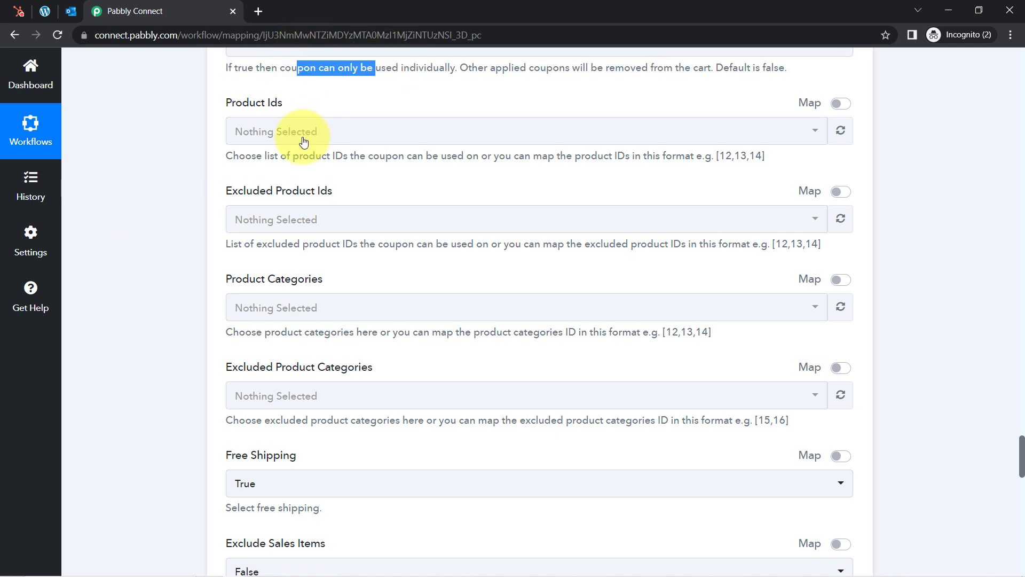
{"action": "left_click_drag", "start_coordinate": [269, 157], "coordinate": [299, 155]}
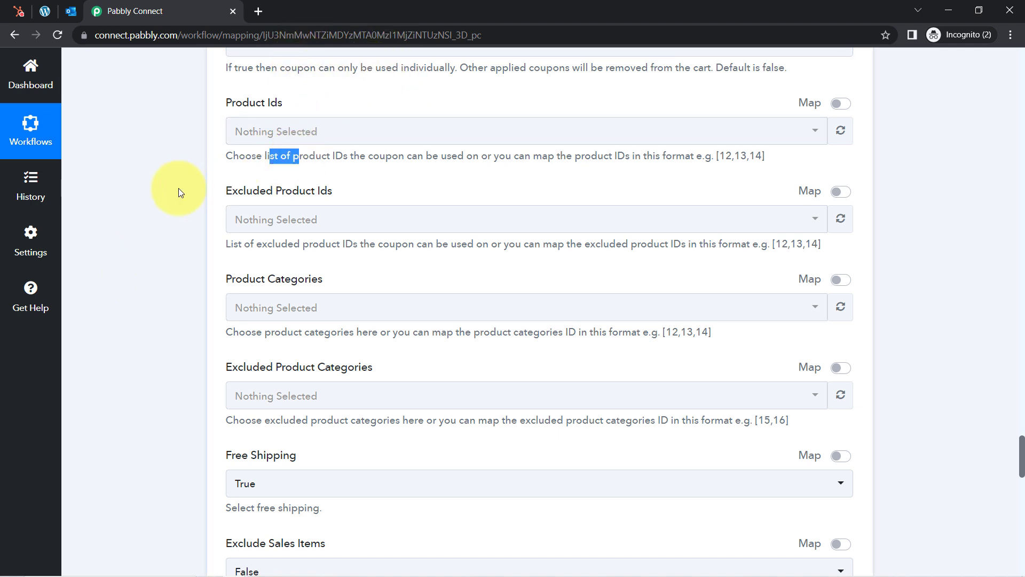
Save the WooCommerce coupon step and send a test request
{"action": "scroll", "coordinate": [170, 185], "scroll_direction": "up", "scroll_amount": 1}
{"action": "scroll", "coordinate": [169, 185], "scroll_direction": "down", "scroll_amount": 1}
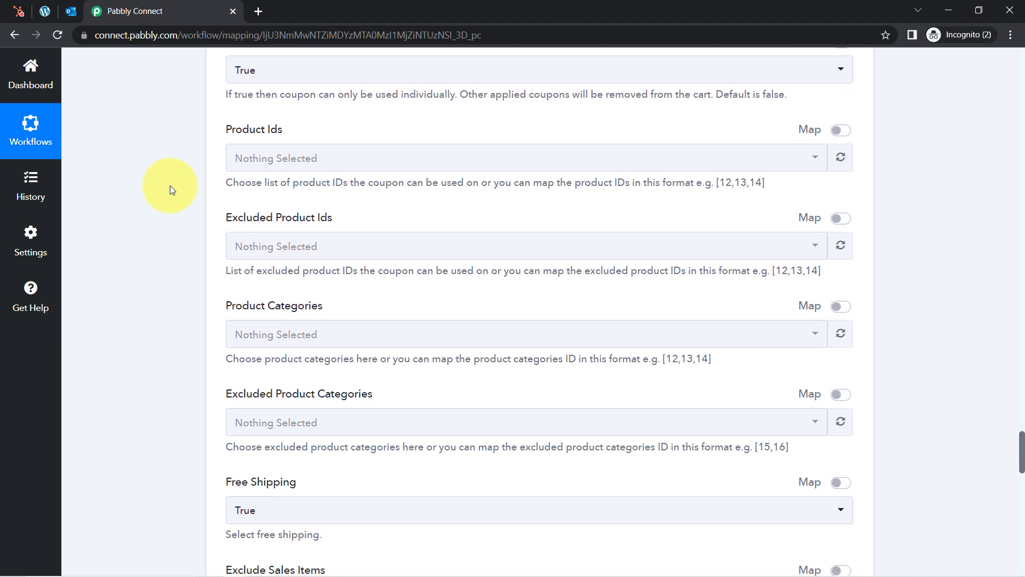
{"action": "scroll", "coordinate": [170, 184], "scroll_direction": "down", "scroll_amount": 1}
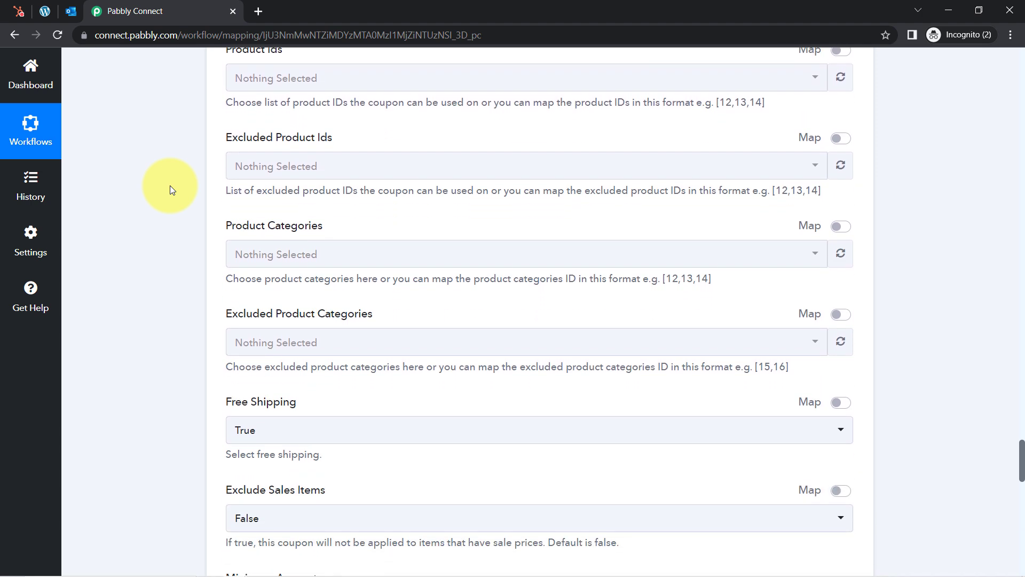
{"action": "scroll", "coordinate": [170, 185], "scroll_direction": "down", "scroll_amount": 2}
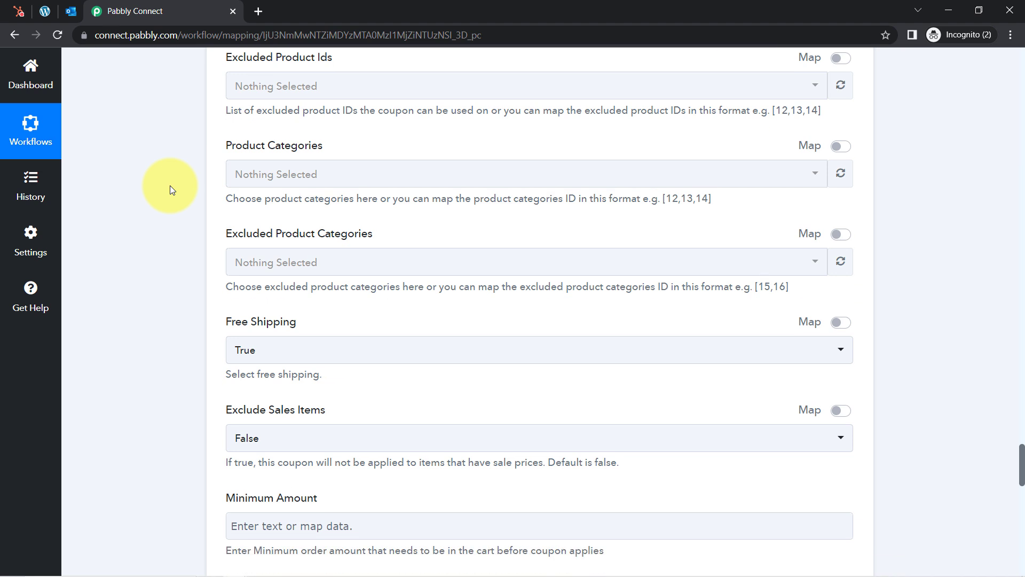
{"action": "scroll", "coordinate": [170, 185], "scroll_direction": "down", "scroll_amount": 3}
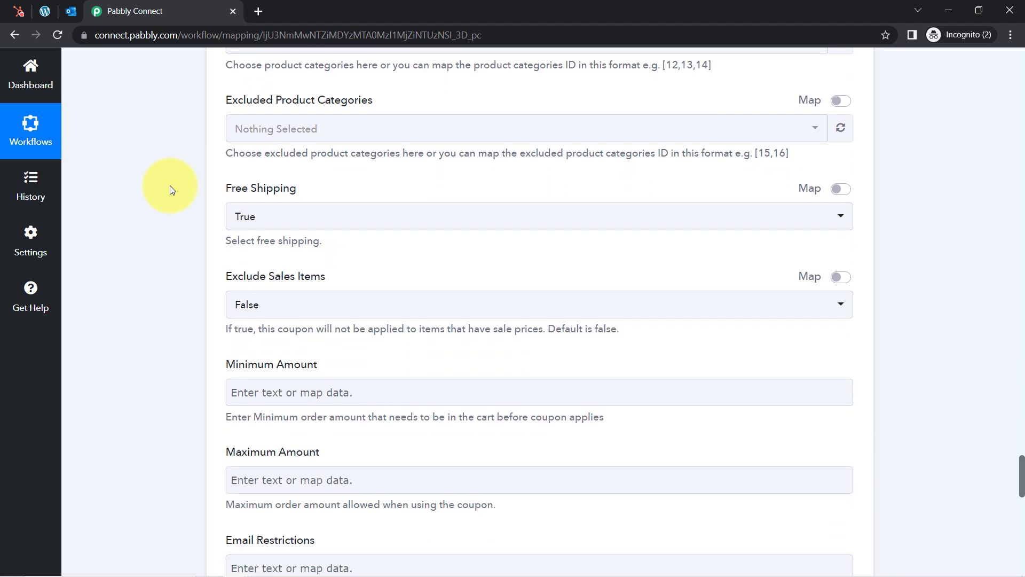
{"action": "scroll", "coordinate": [170, 190], "scroll_direction": "down", "scroll_amount": 3}
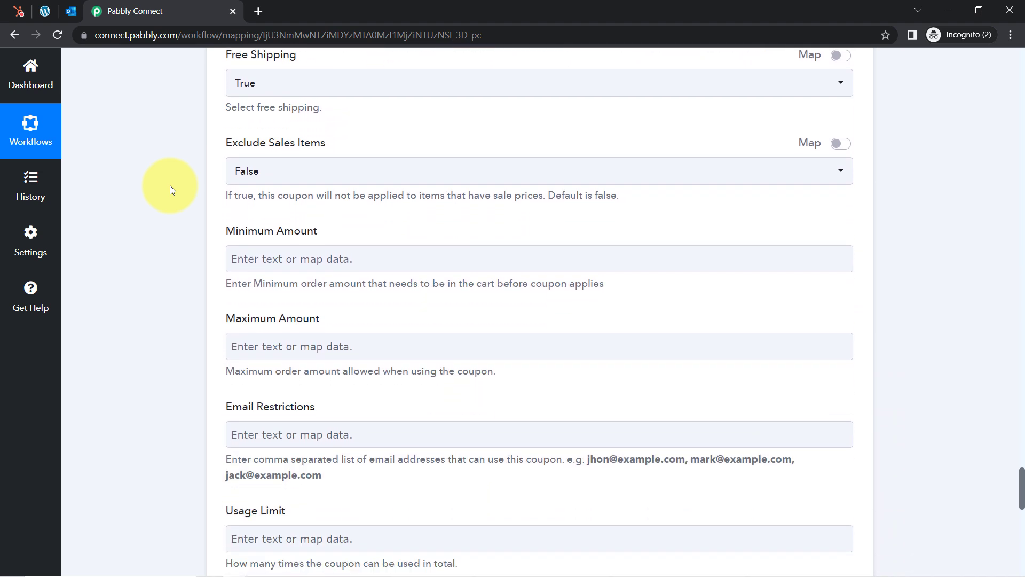
{"action": "scroll", "coordinate": [169, 189], "scroll_direction": "down", "scroll_amount": 4}
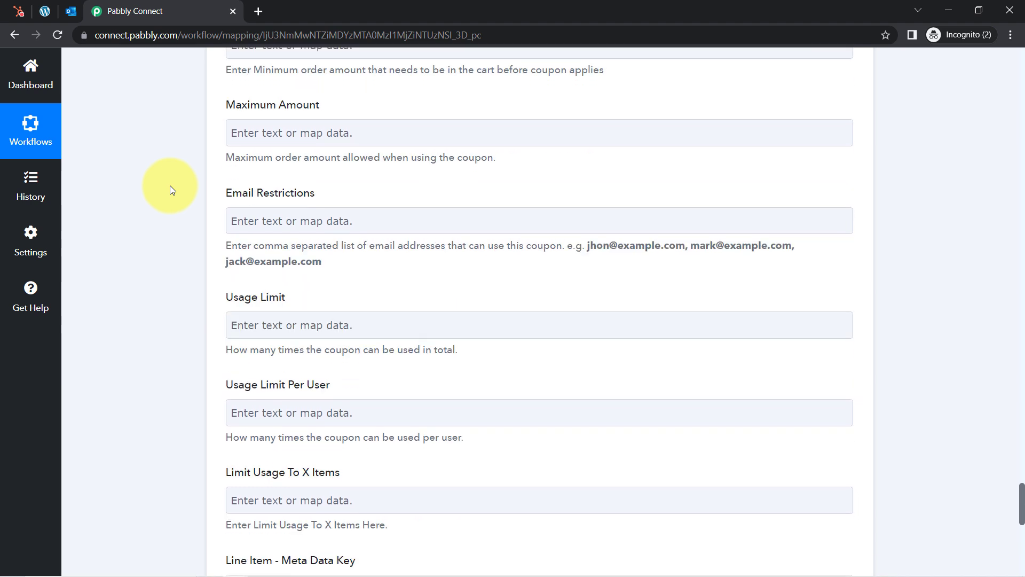
{"action": "scroll", "coordinate": [170, 187], "scroll_direction": "down", "scroll_amount": 5}
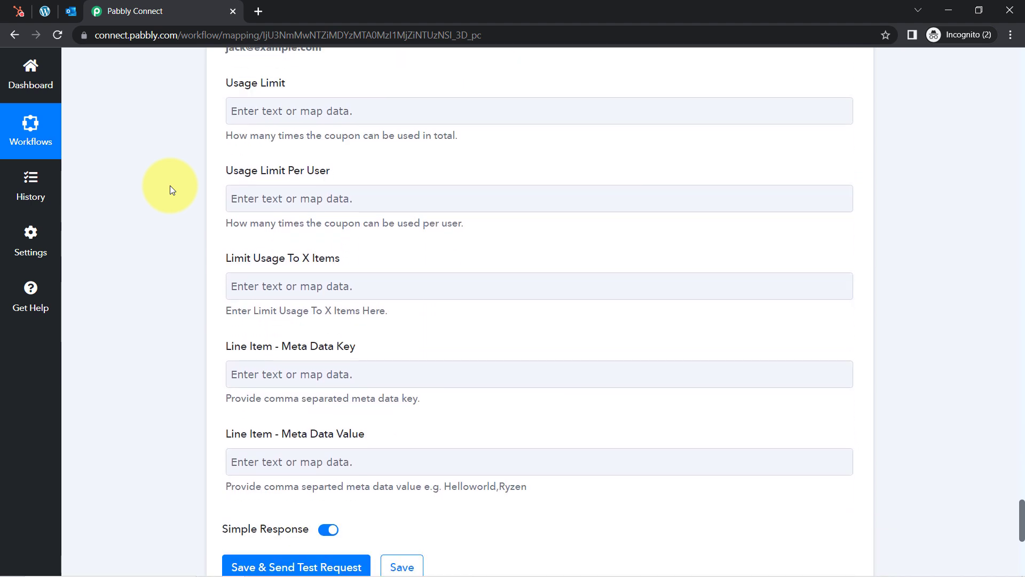
{"action": "scroll", "coordinate": [170, 184], "scroll_direction": "down", "scroll_amount": 6}
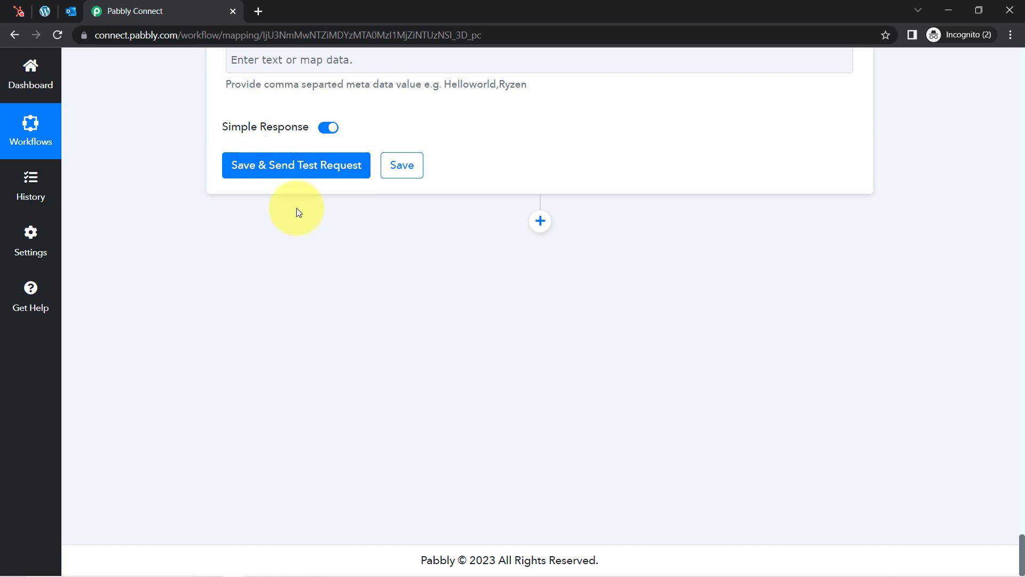
{"action": "left_click", "coordinate": [256, 168]}
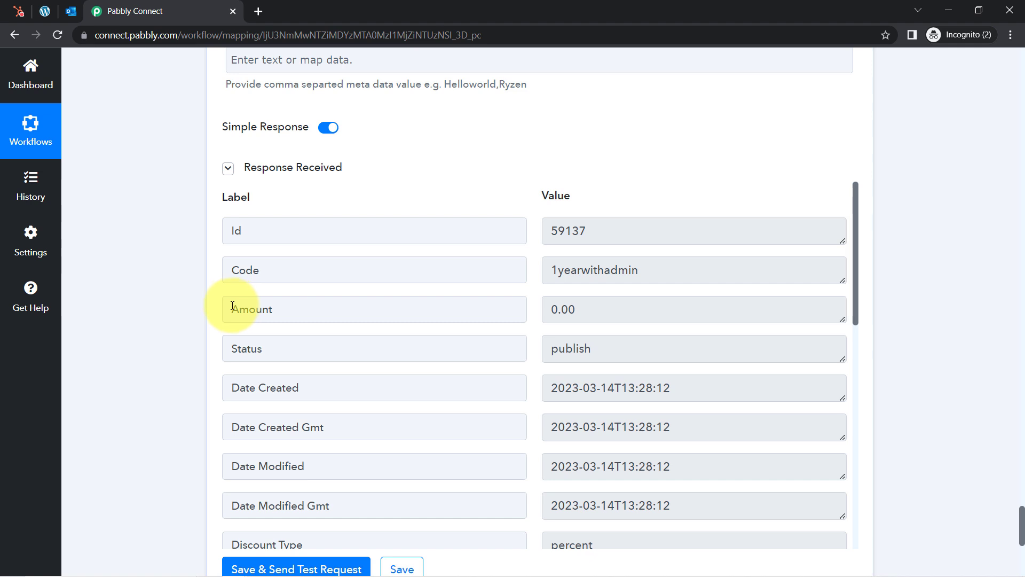
Check the returned coupon Code in the test response, then go to the WordPress tab
{"action": "left_click_drag", "start_coordinate": [241, 274], "coordinate": [635, 274]}
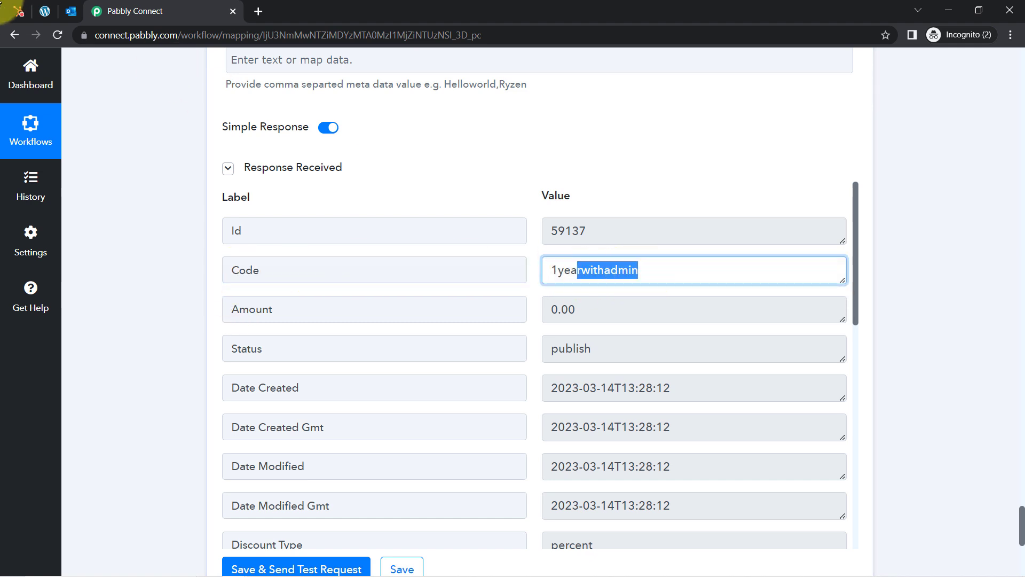
{"action": "left_click", "coordinate": [45, 10]}
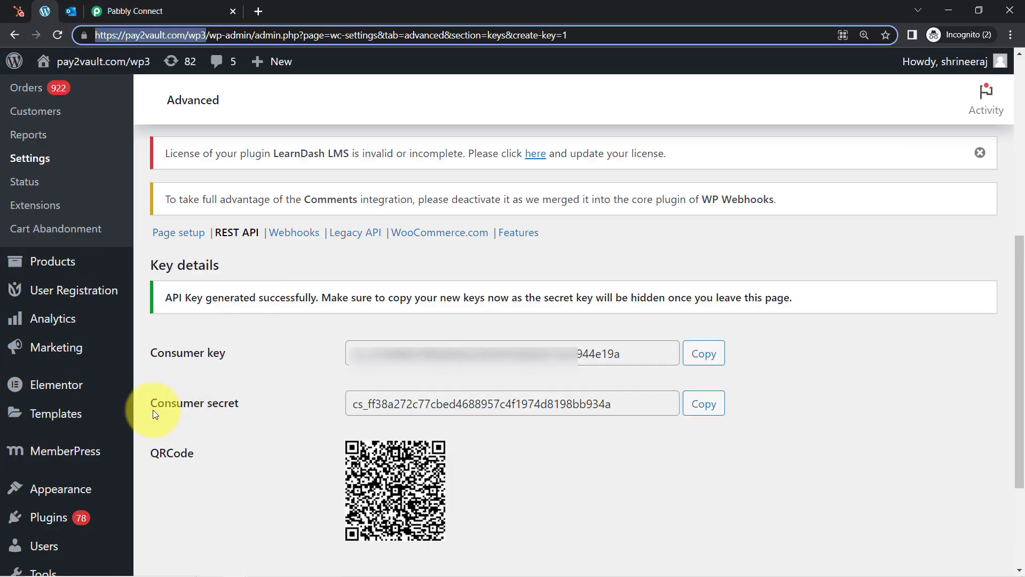
Open Marketing > Coupons in the WordPress admin
{"action": "mouse_move", "coordinate": [51, 489]}
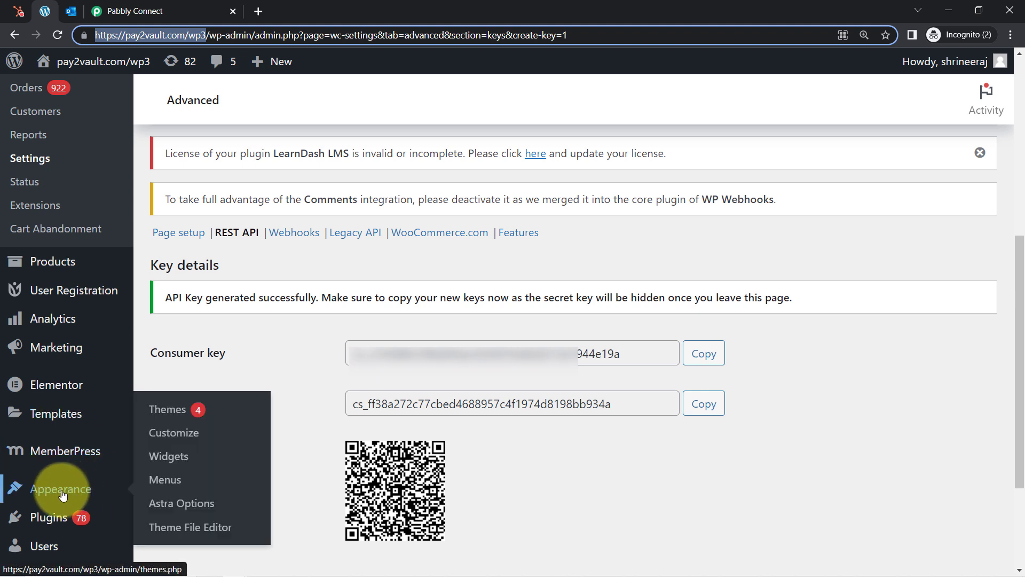
{"action": "left_click", "coordinate": [145, 380]}
{"action": "scroll", "coordinate": [145, 380], "scroll_direction": "down", "scroll_amount": 1}
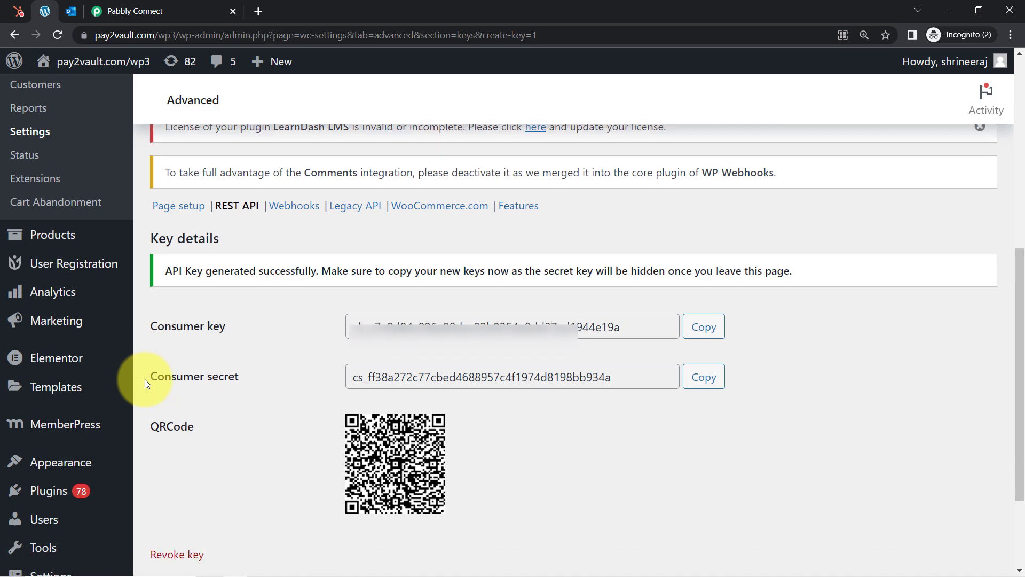
{"action": "scroll", "coordinate": [145, 379], "scroll_direction": "down", "scroll_amount": 3}
{"action": "scroll", "coordinate": [56, 496], "scroll_direction": "up", "scroll_amount": 5}
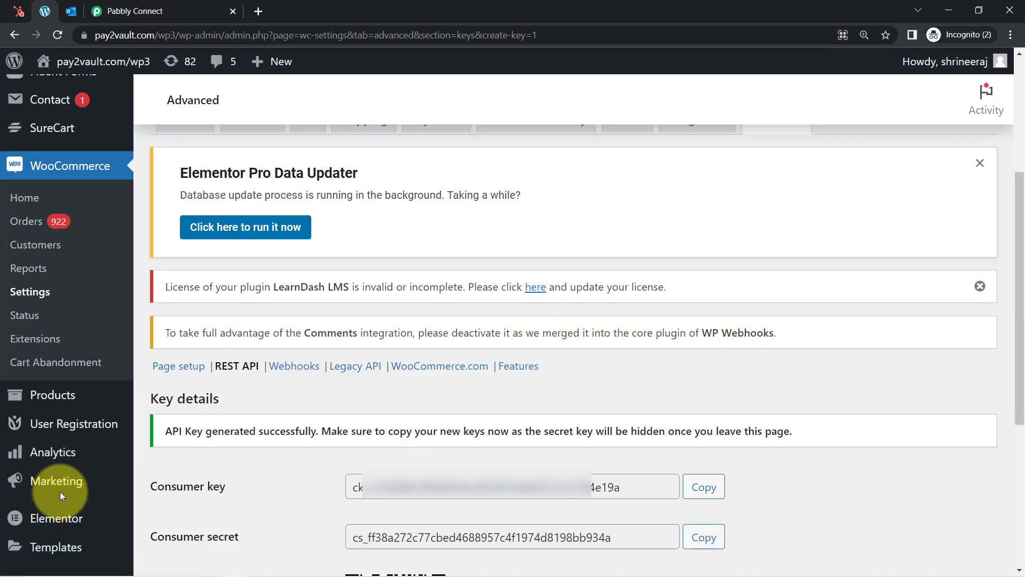
{"action": "mouse_move", "coordinate": [56, 496]}
{"action": "left_click", "coordinate": [163, 508]}
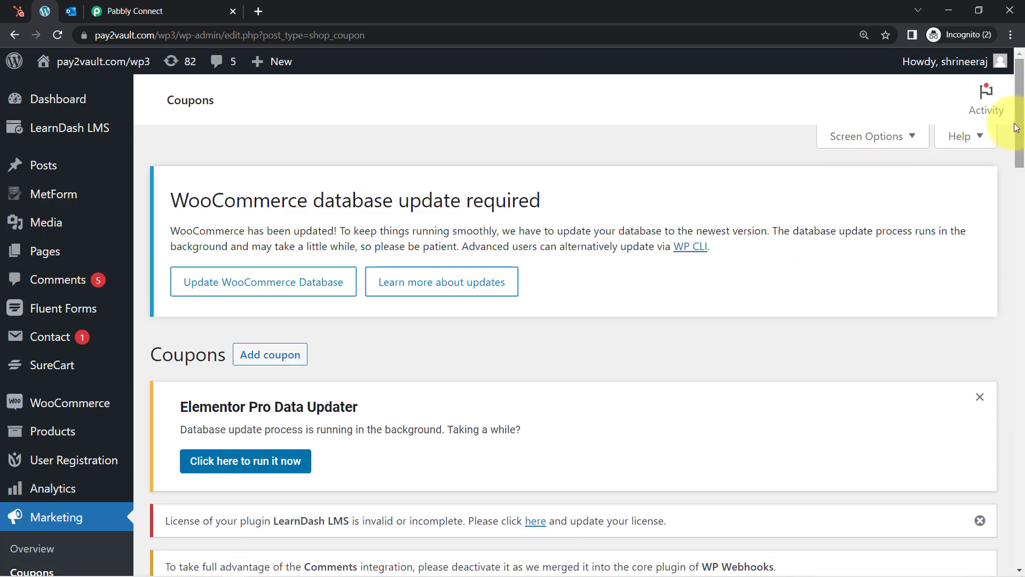
Confirm 1yearwithadmin appears in the coupons list, then return to Pabbly Connect
{"action": "left_click_drag", "start_coordinate": [1023, 128], "coordinate": [1011, 244]}
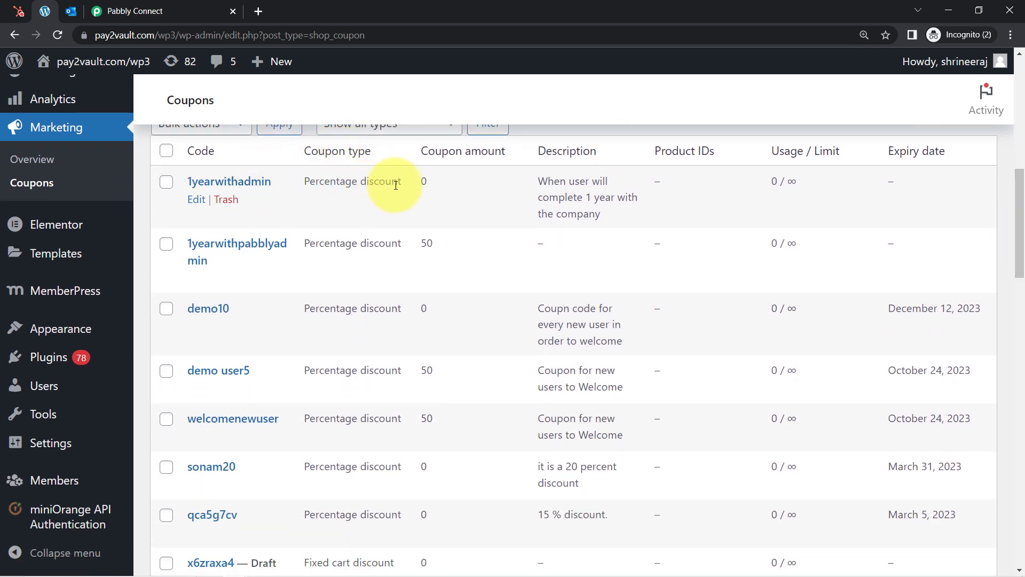
{"action": "left_click_drag", "start_coordinate": [786, 155], "coordinate": [810, 159]}
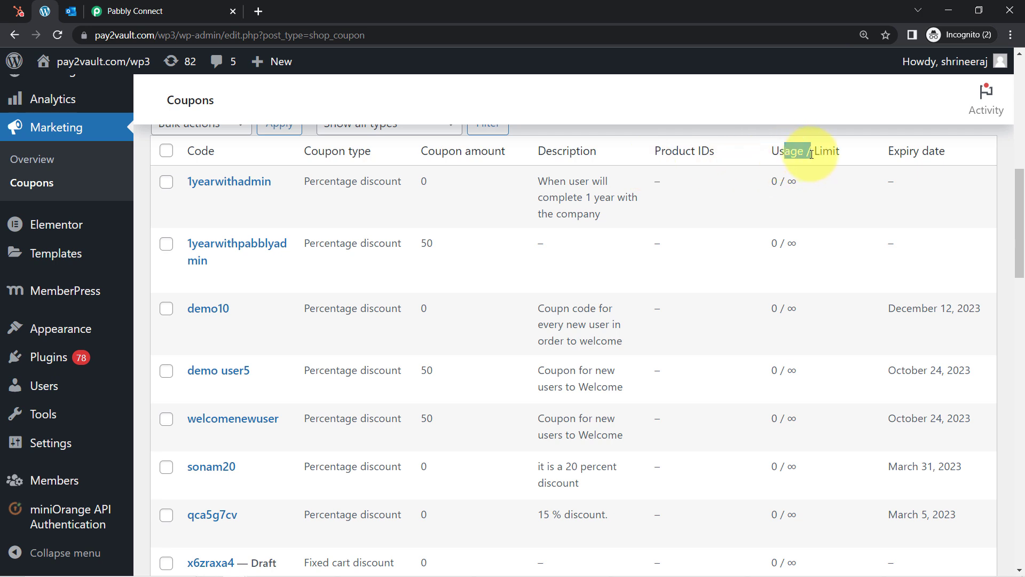
{"action": "left_click_drag", "start_coordinate": [1021, 188], "coordinate": [1024, 190]}
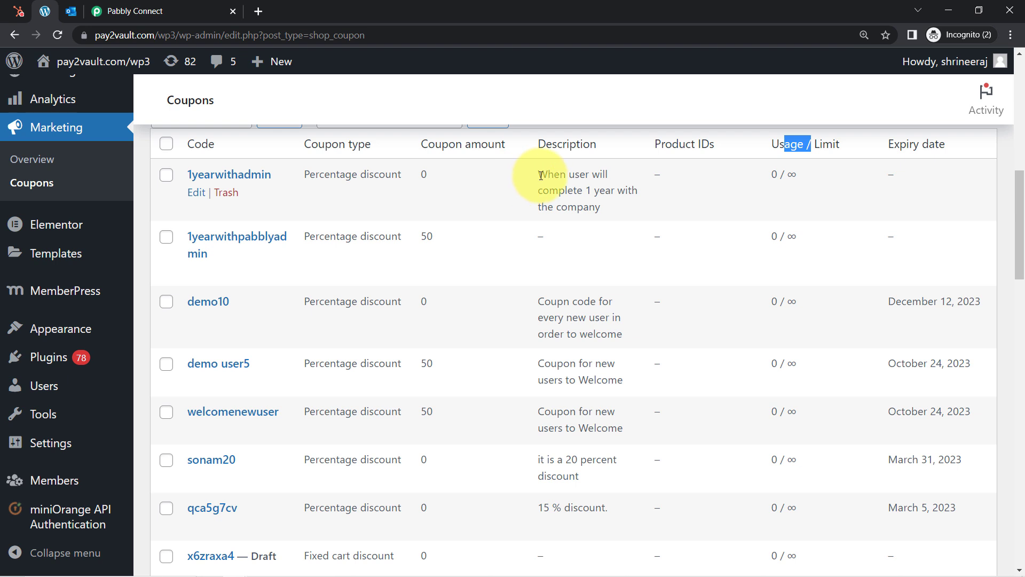
{"action": "left_click_drag", "start_coordinate": [541, 175], "coordinate": [544, 184]}
{"action": "left_click", "coordinate": [151, 10]}
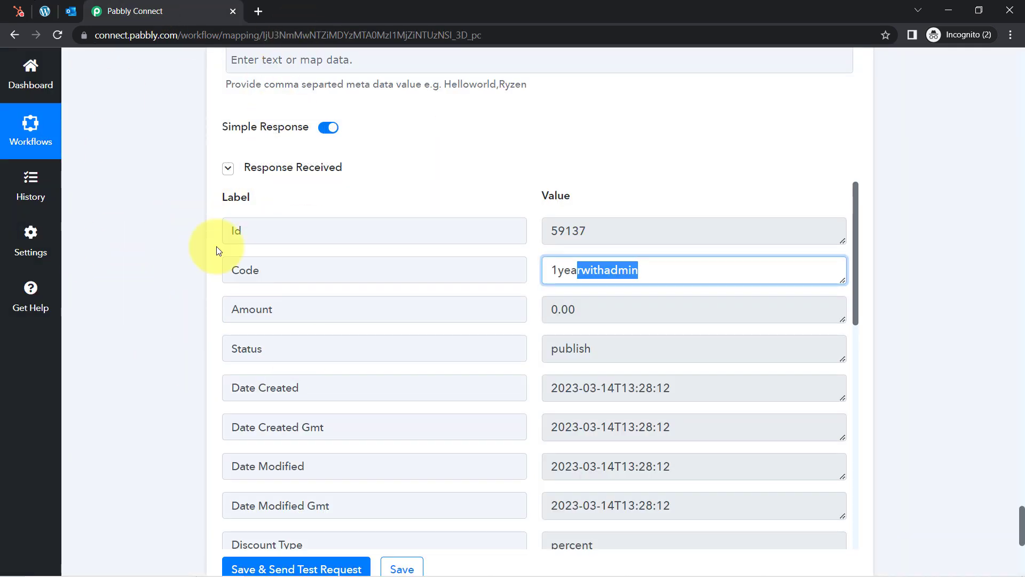
Review the returned coupon code 1yearwithadmin in the test response
{"action": "left_click", "coordinate": [230, 281]}
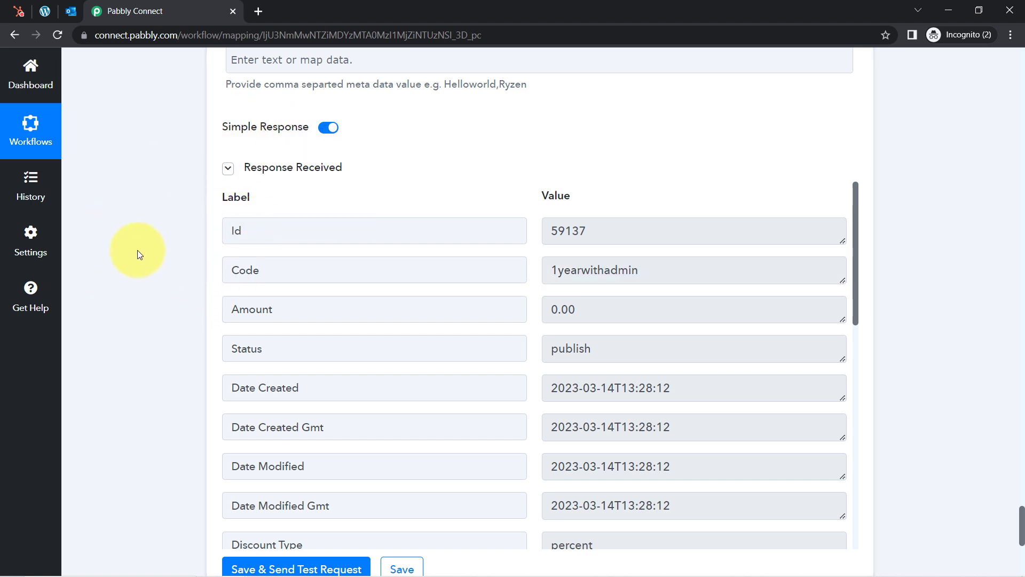
{"action": "scroll", "coordinate": [136, 276], "scroll_direction": "down", "scroll_amount": 1}
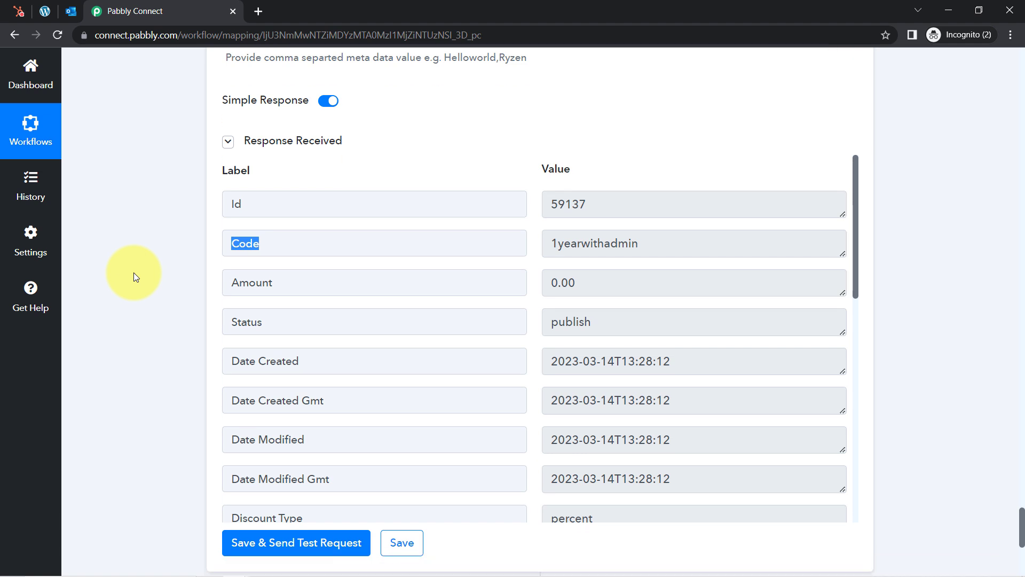
{"action": "double_click", "coordinate": [573, 224]}
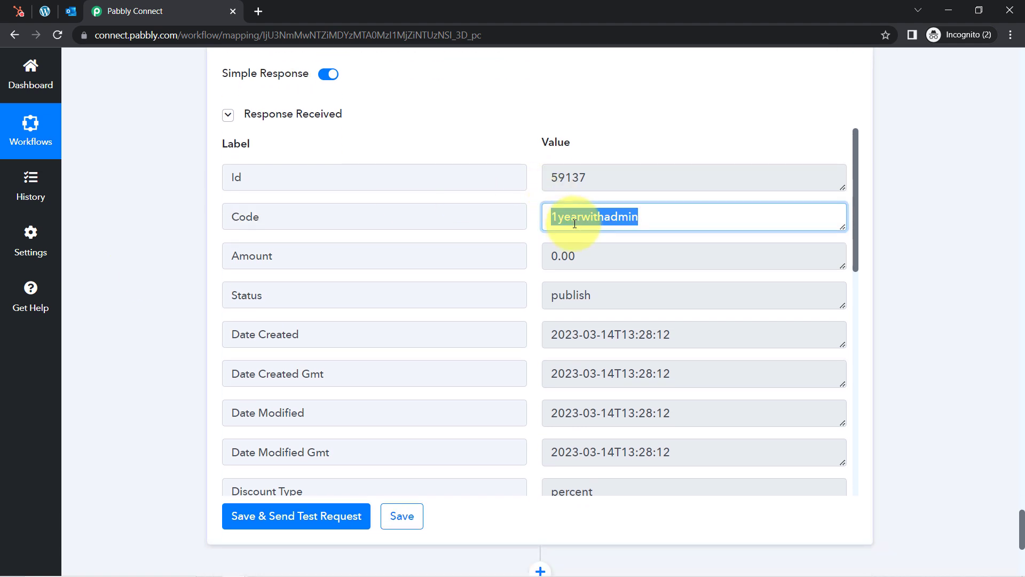
{"action": "left_click", "coordinate": [999, 218]}
{"action": "scroll", "coordinate": [998, 218], "scroll_direction": "down", "scroll_amount": 2}
{"action": "scroll", "coordinate": [999, 218], "scroll_direction": "down", "scroll_amount": 3}
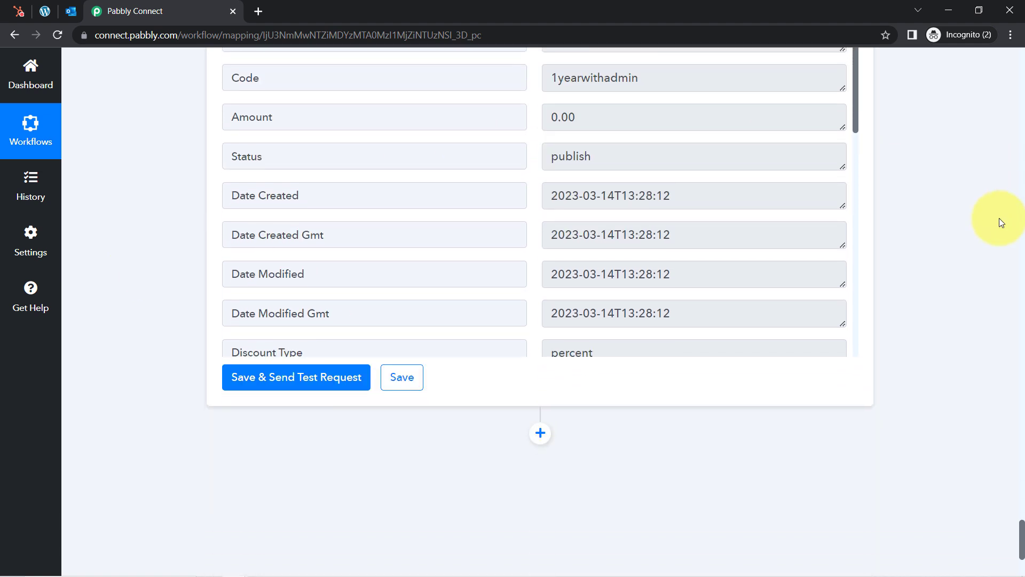
{"action": "scroll", "coordinate": [999, 218], "scroll_direction": "down", "scroll_amount": 2}
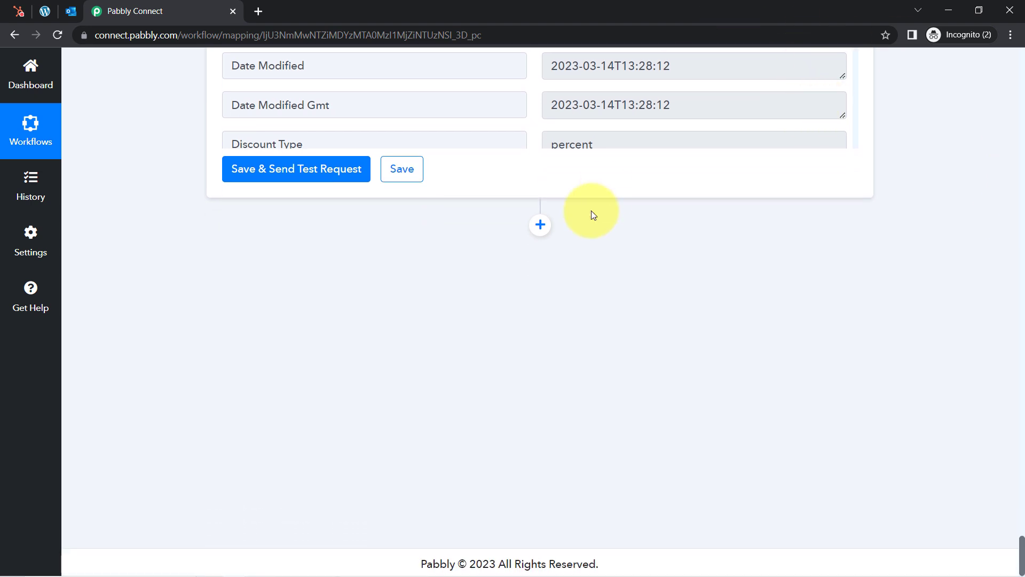
Add a Microsoft Office 365 action after the coupon step with the Send Mail event
{"action": "left_click", "coordinate": [539, 224]}
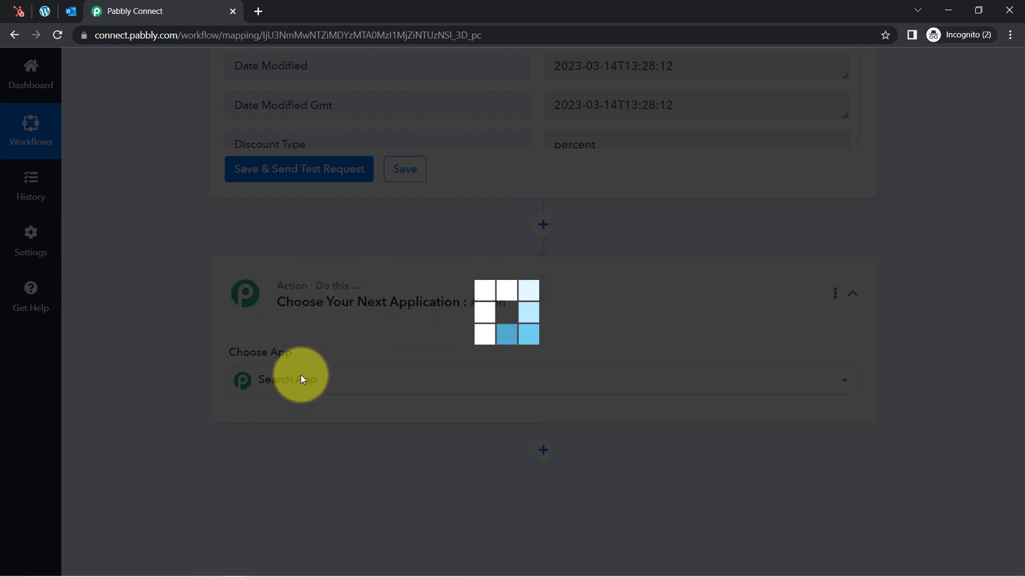
{"action": "left_click", "coordinate": [293, 380]}
{"action": "type", "text": "micro"}
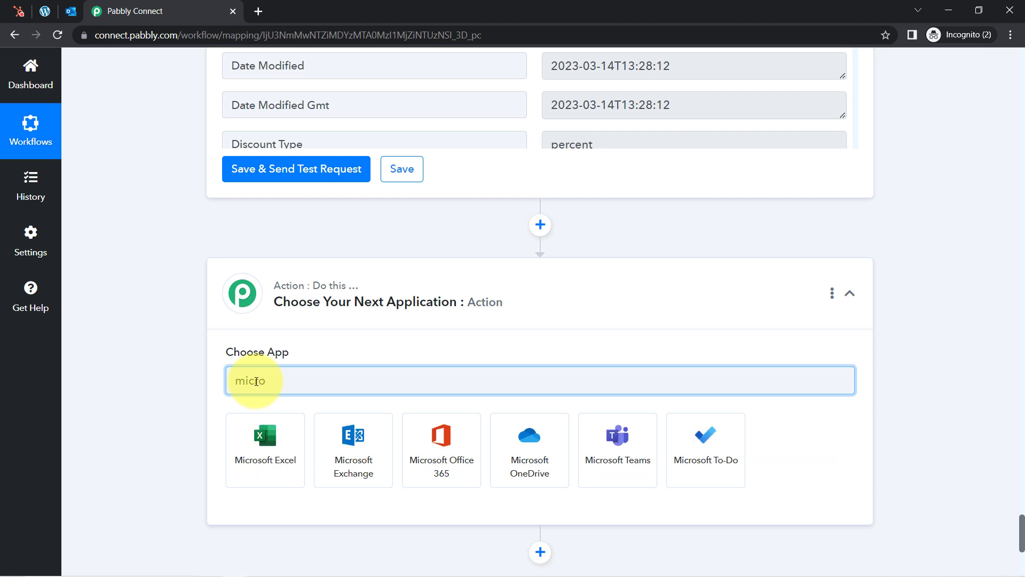
{"action": "left_click", "coordinate": [441, 430]}
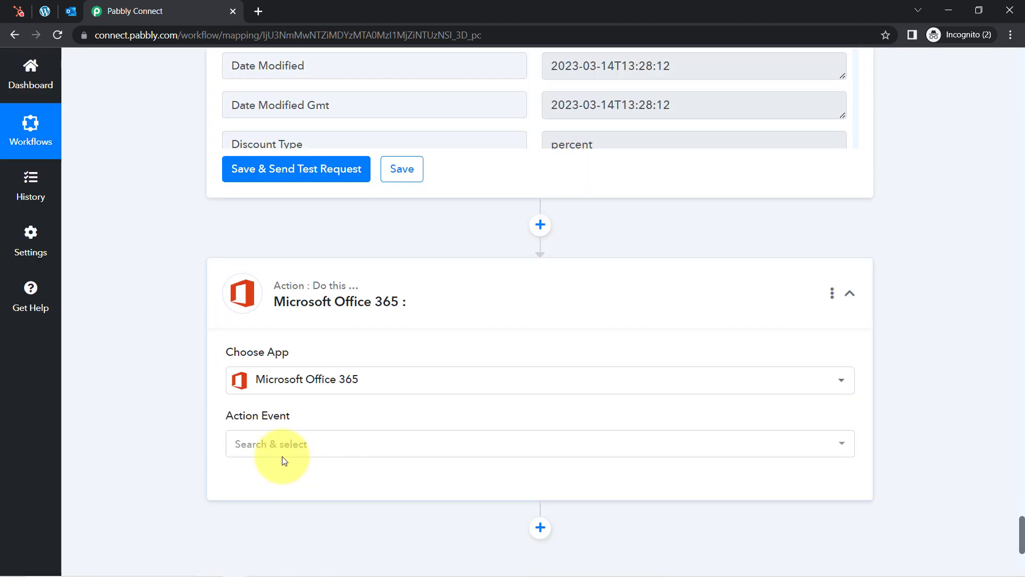
{"action": "left_click", "coordinate": [256, 444]}
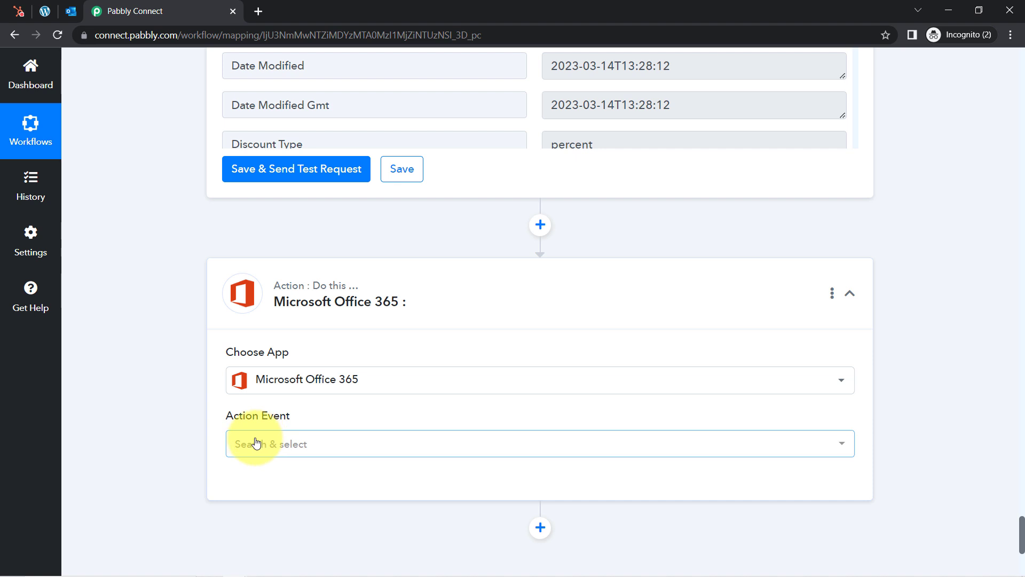
{"action": "left_click", "coordinate": [274, 151]}
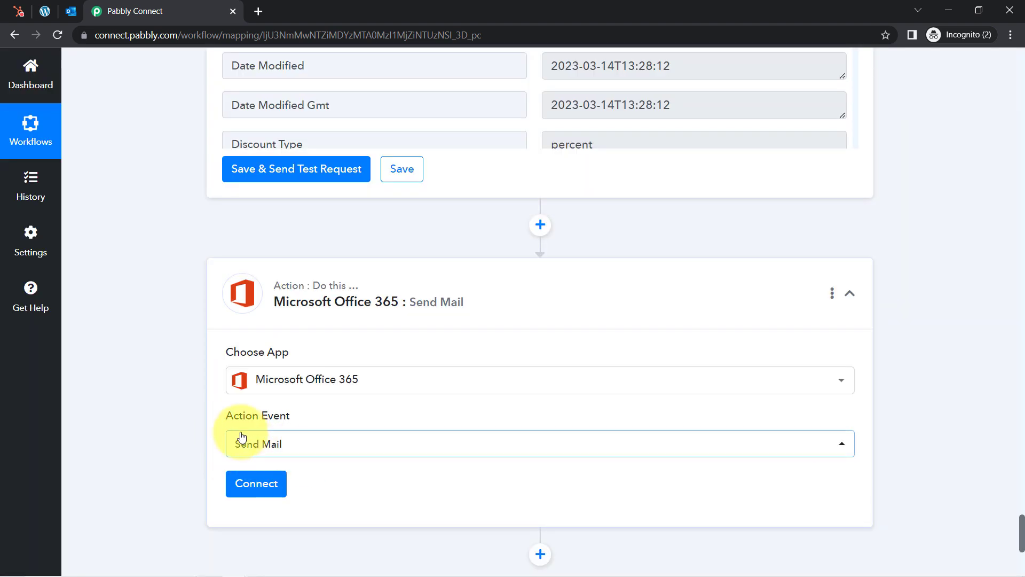
{"action": "left_click", "coordinate": [254, 484]}
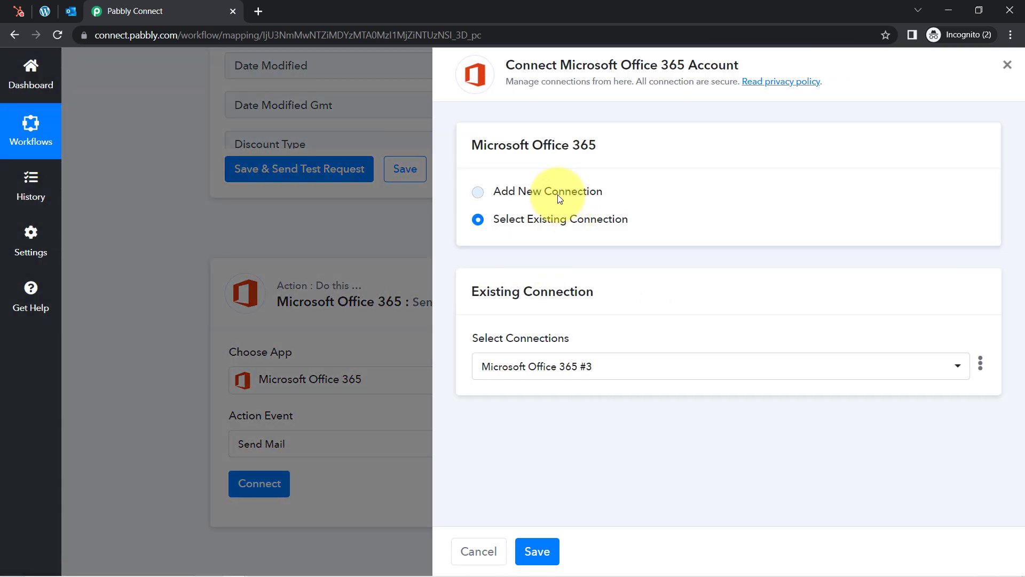
Connect Send Mail with the existing Microsoft Office 365 #3 connection and save
{"action": "left_click", "coordinate": [559, 199]}
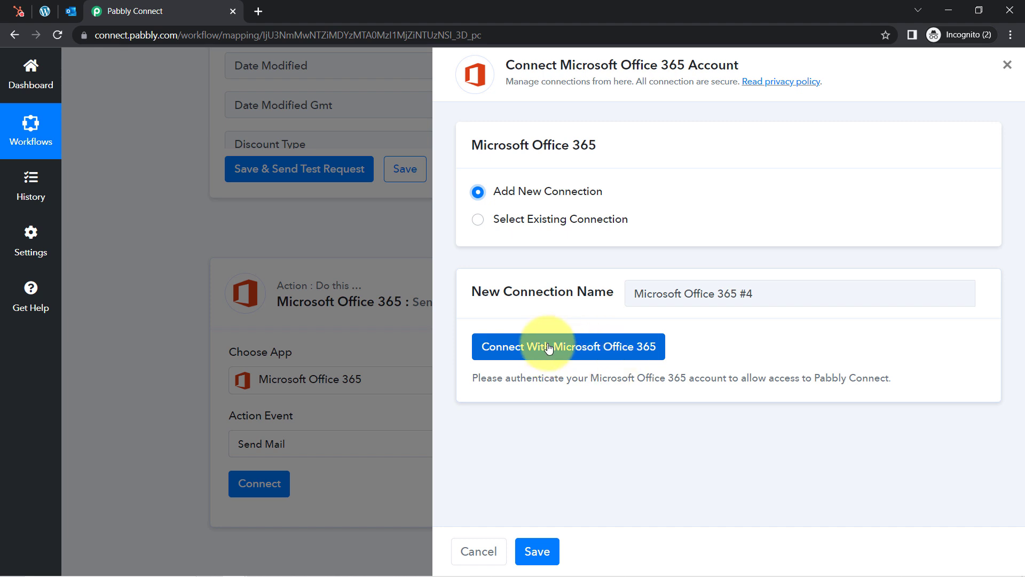
{"action": "double_click", "coordinate": [542, 217]}
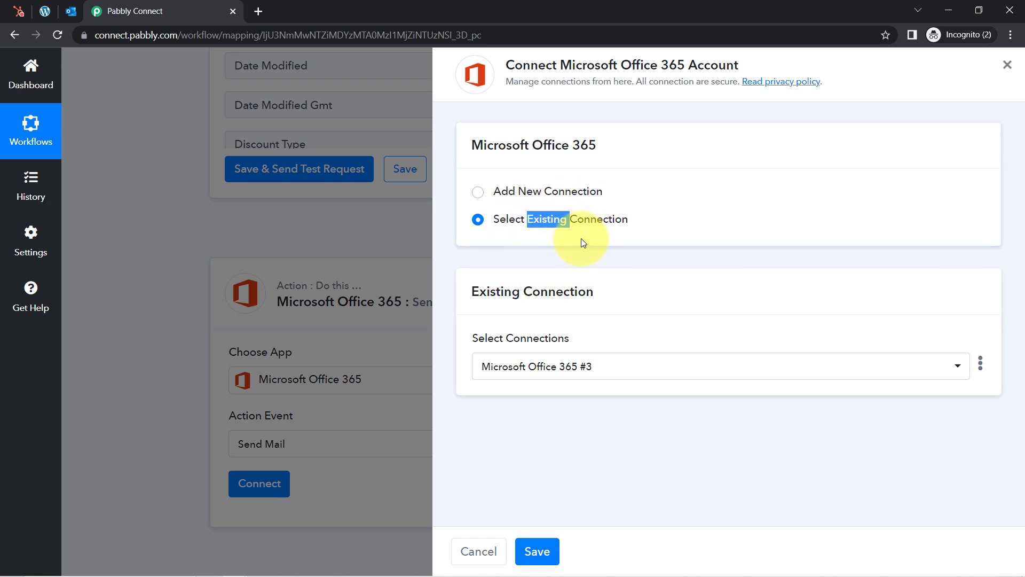
{"action": "left_click", "coordinate": [536, 552]}
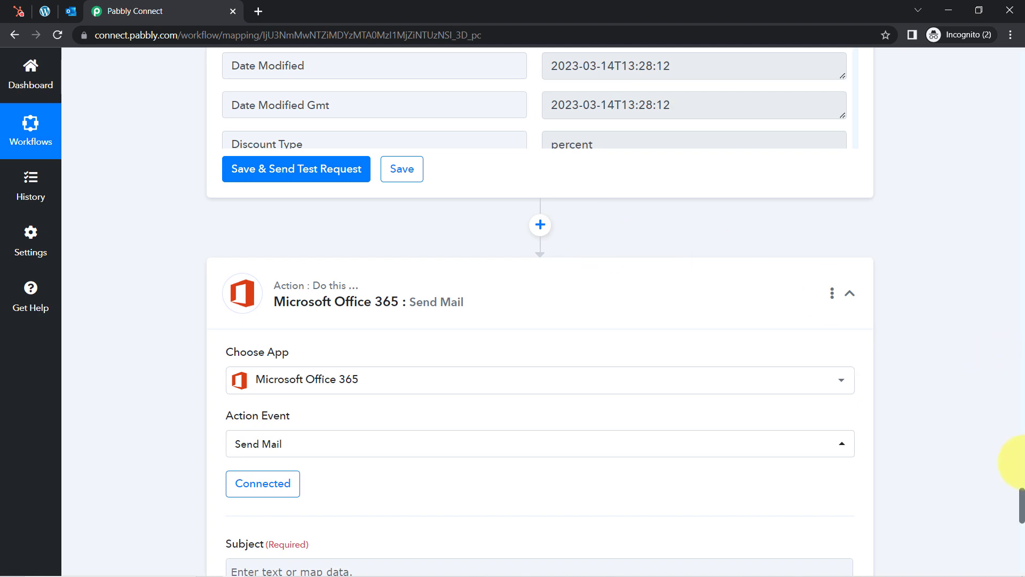
Set the subject to 'Congratulations [Firstname] for the 1 year of relationship with Pabbly Team'
{"action": "left_click_drag", "start_coordinate": [1021, 497], "coordinate": [1021, 524]}
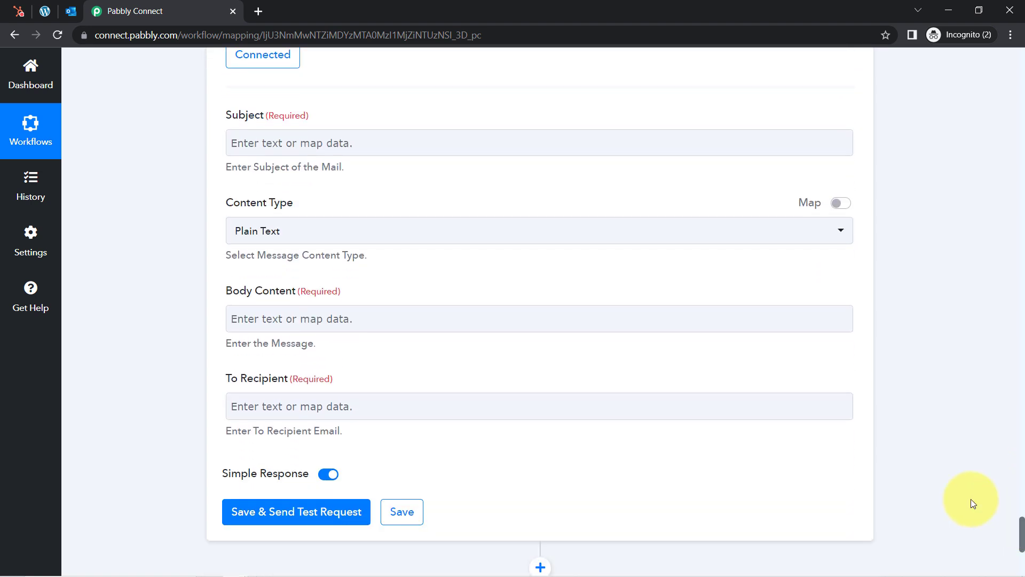
{"action": "left_click", "coordinate": [266, 141]}
{"action": "left_click", "coordinate": [262, 142]}
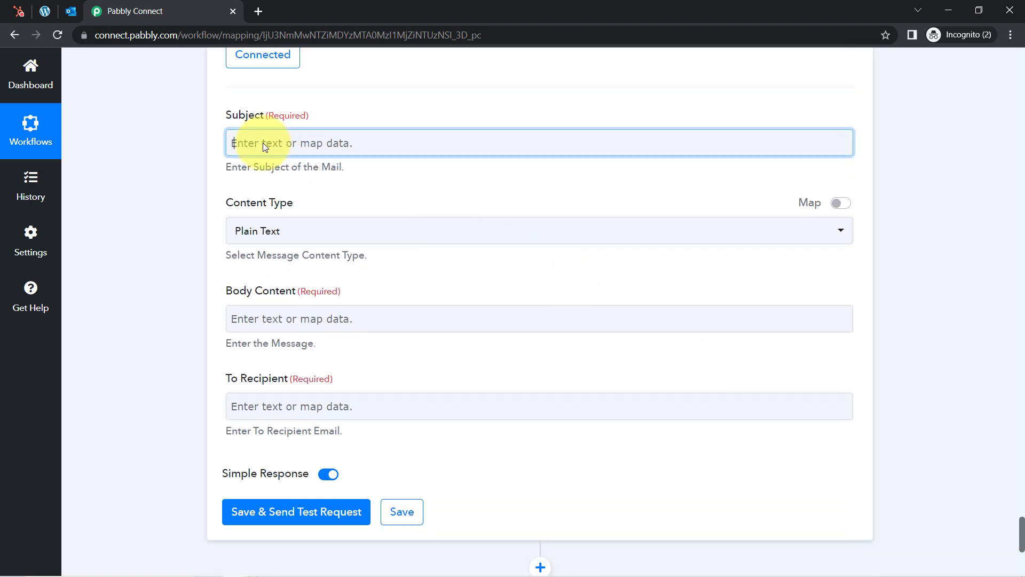
{"action": "type", "text": "Congraqtulations"}
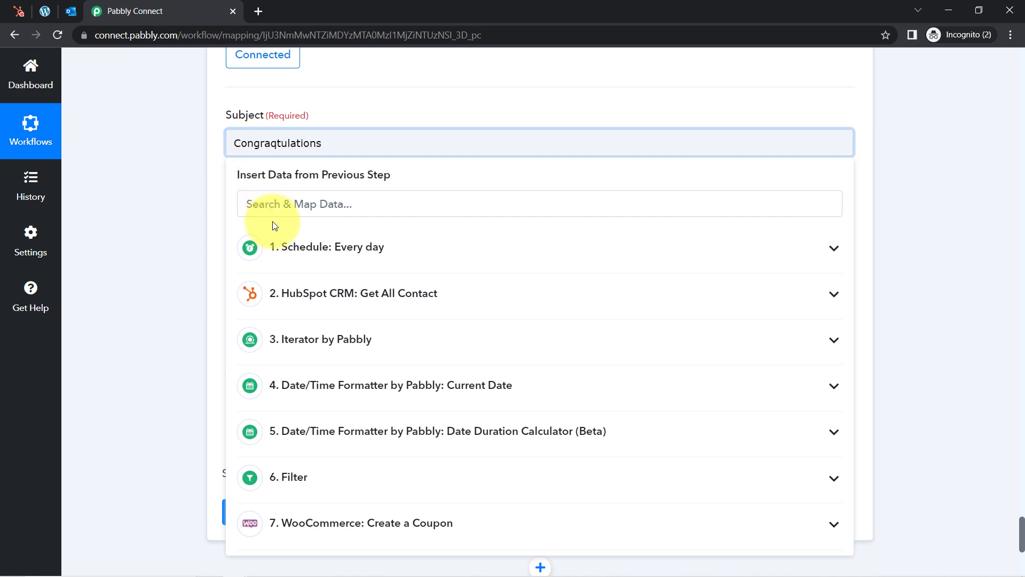
{"action": "left_click", "coordinate": [295, 338]}
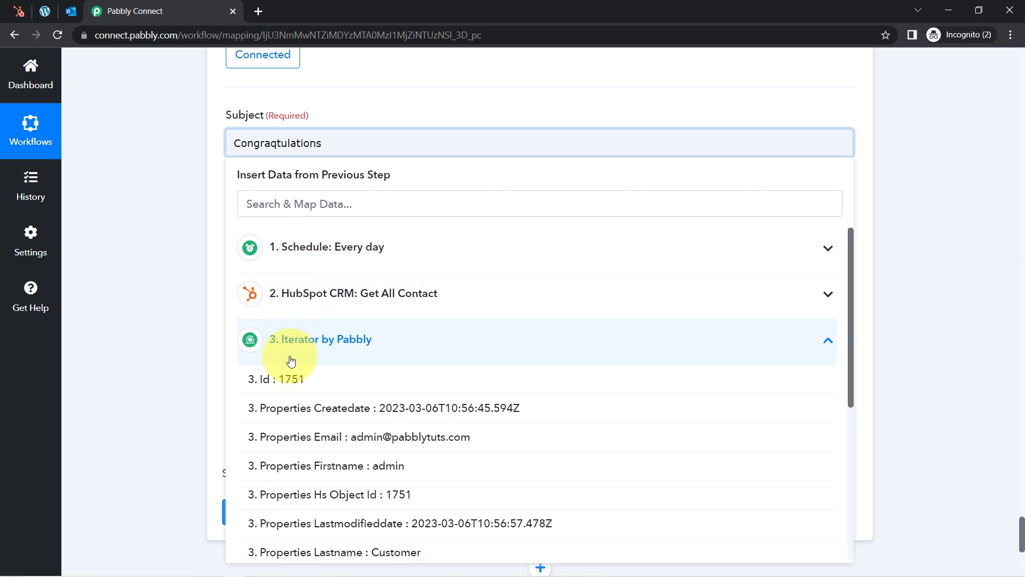
{"action": "left_click", "coordinate": [380, 466]}
{"action": "left_click", "coordinate": [378, 147]}
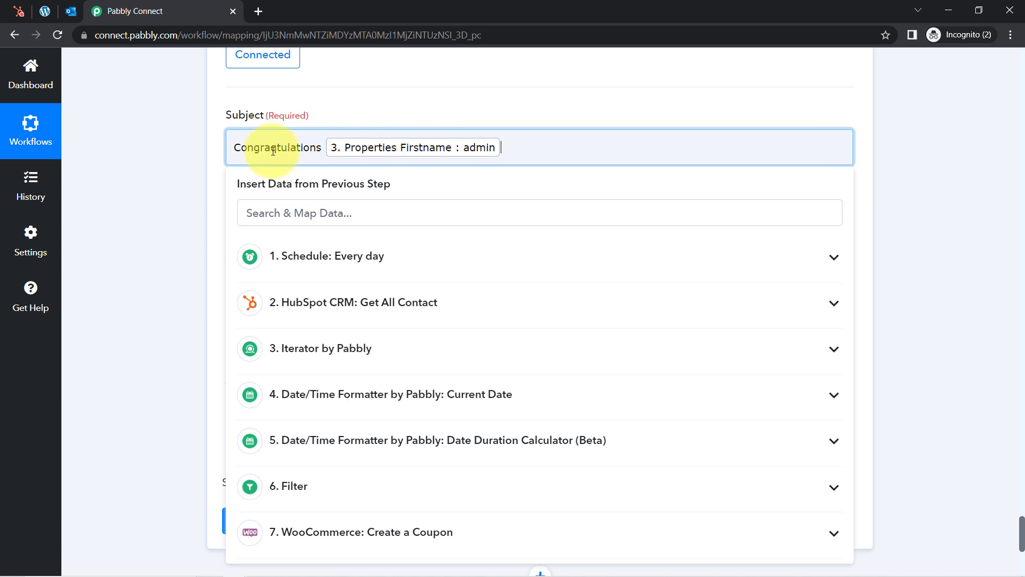
{"action": "key", "text": "BackSpace"}
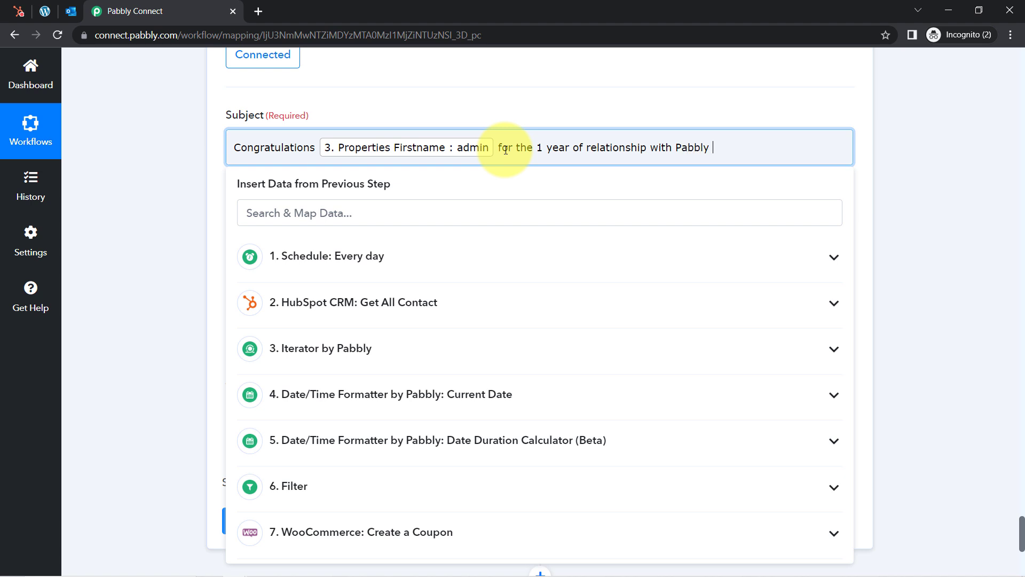
{"action": "type", "text": "Team"}
{"action": "left_click", "coordinate": [203, 217]}
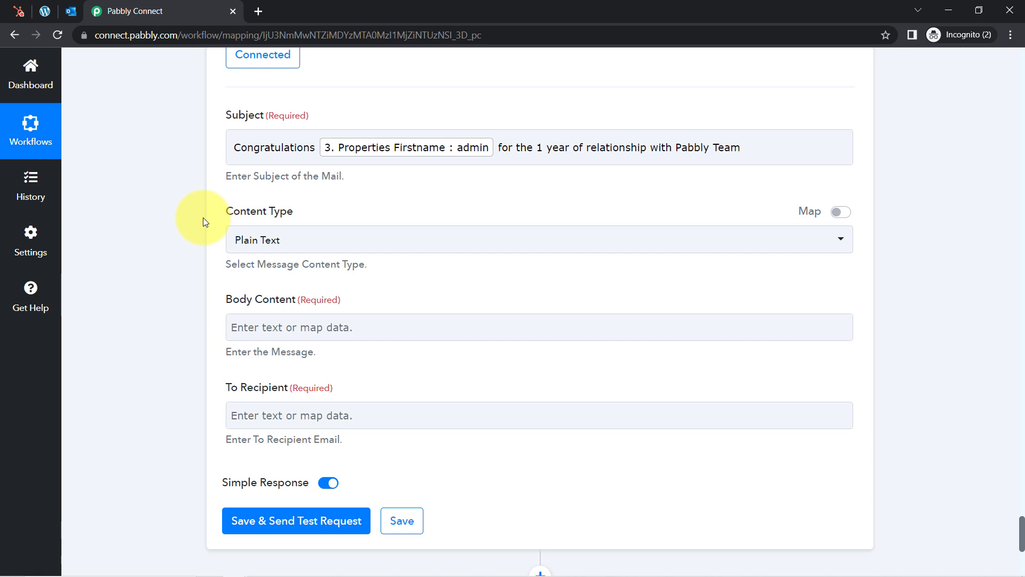
Keep the Send Mail content type set to Plain Text
{"action": "scroll", "coordinate": [203, 217], "scroll_direction": "down", "scroll_amount": 2}
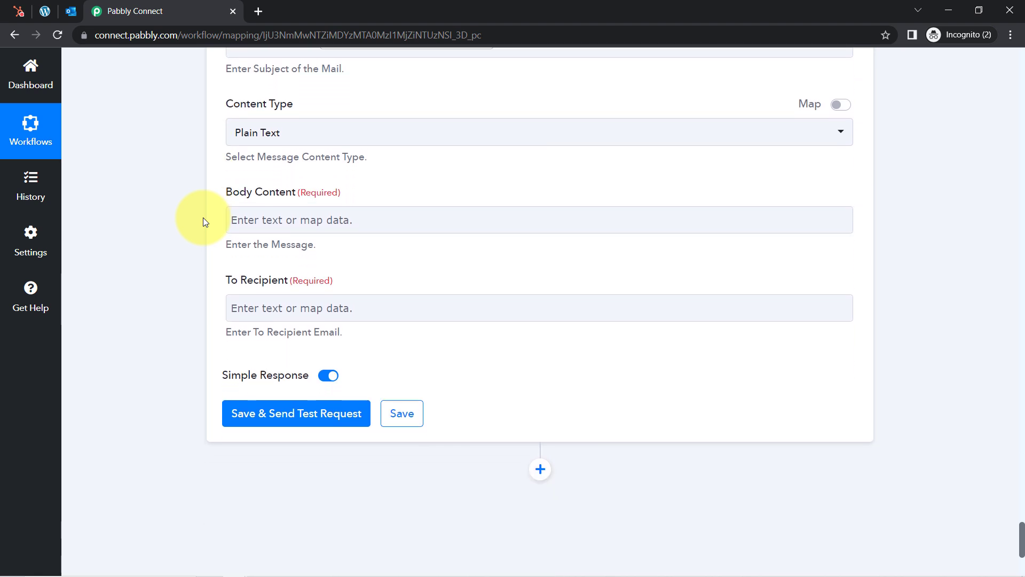
{"action": "left_click", "coordinate": [247, 144]}
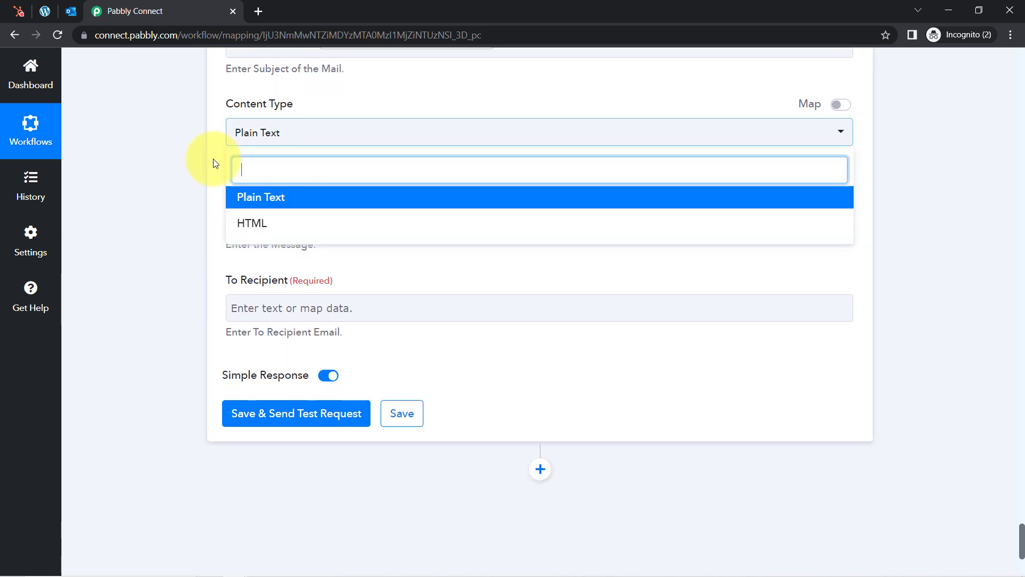
{"action": "left_click", "coordinate": [187, 171]}
Start the body with 'Hello', the Iterator's Properties Firstname, and a comma, then a new line
{"action": "left_click", "coordinate": [252, 223]}
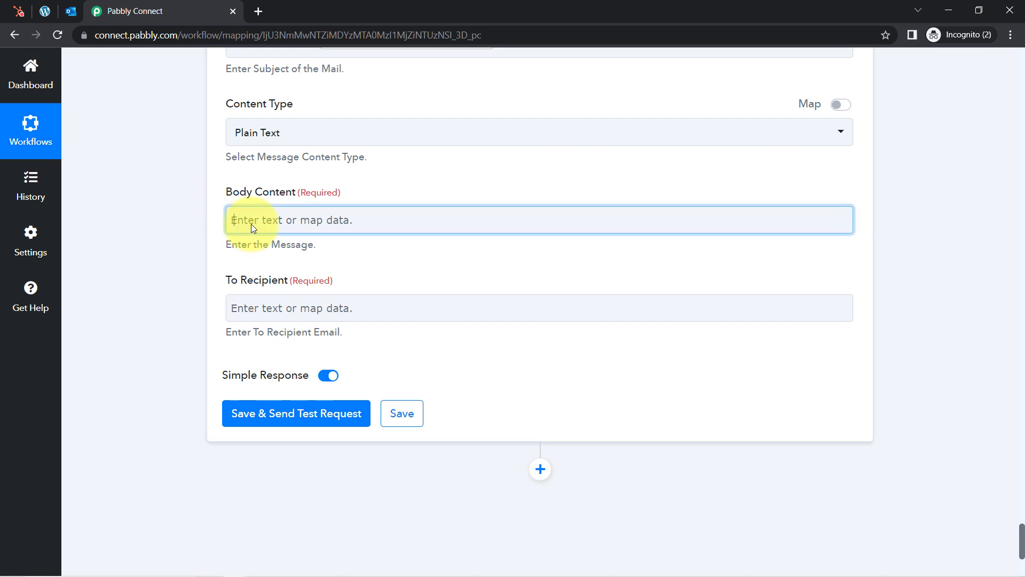
{"action": "type", "text": "Hello"}
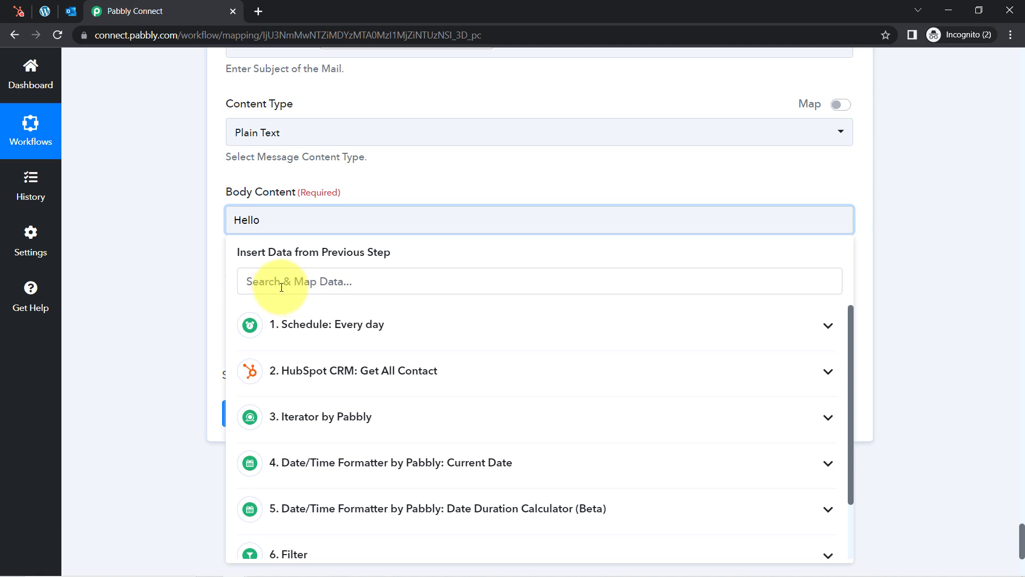
{"action": "type", "text": "admin"}
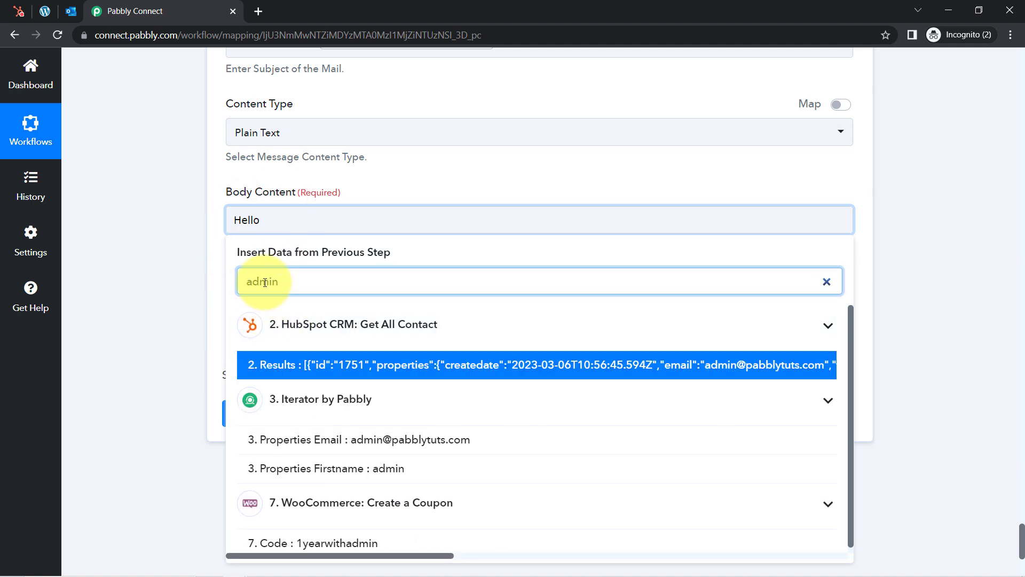
{"action": "left_click", "coordinate": [303, 474]}
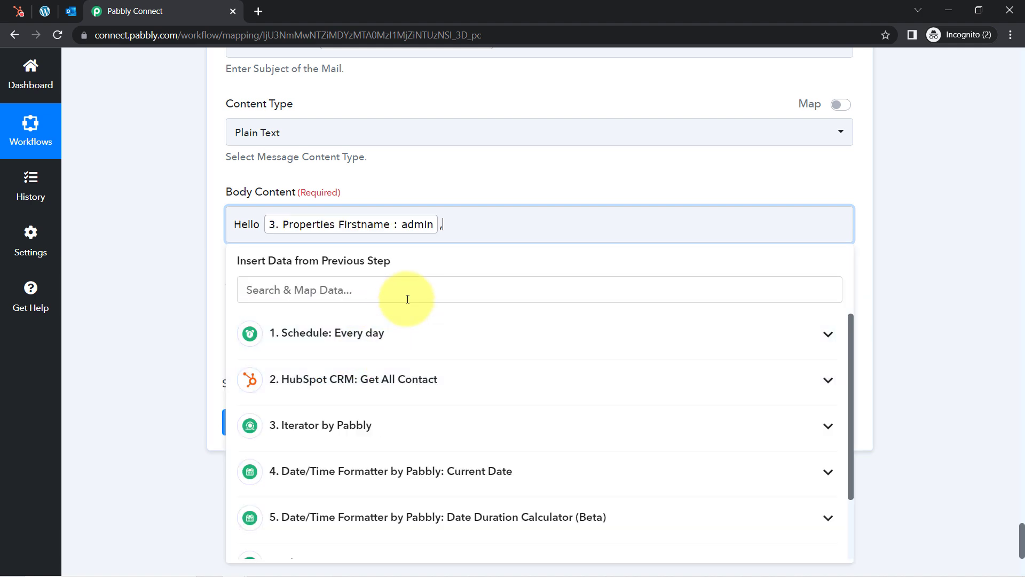
{"action": "type", "text": ","}
{"action": "key", "text": "Return"}
{"action": "left_click", "coordinate": [152, 219]}
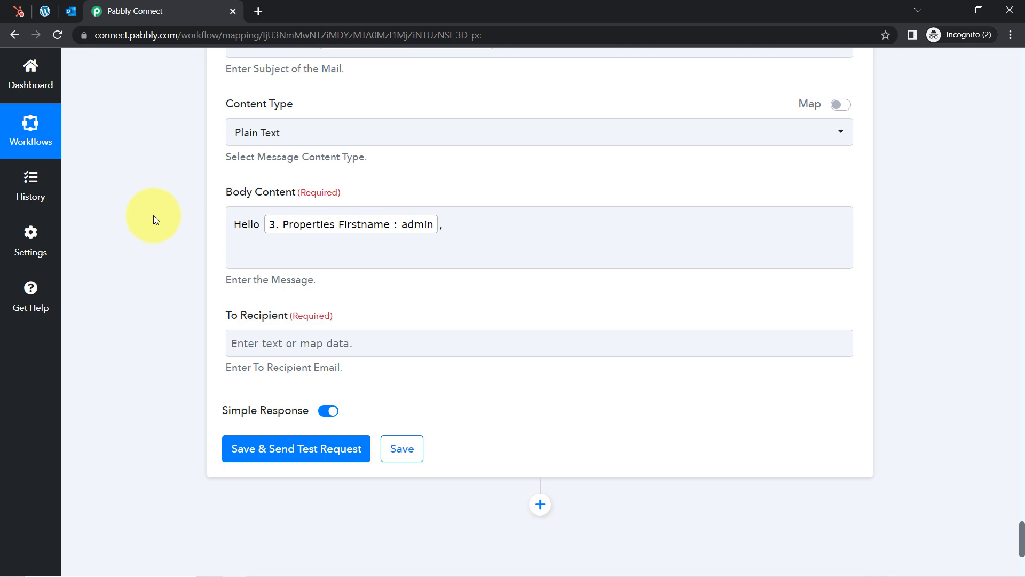
{"action": "scroll", "coordinate": [153, 219], "scroll_direction": "up", "scroll_amount": 2}
Copy the subject's congratulations text into the body's second line
{"action": "left_click", "coordinate": [286, 123]}
{"action": "key", "text": "ctrl+a"}
{"action": "key", "text": "ctrl+c"}
{"action": "left_click", "coordinate": [488, 332]}
{"action": "key", "text": "ctrl+v"}
{"action": "left_click", "coordinate": [578, 283]}
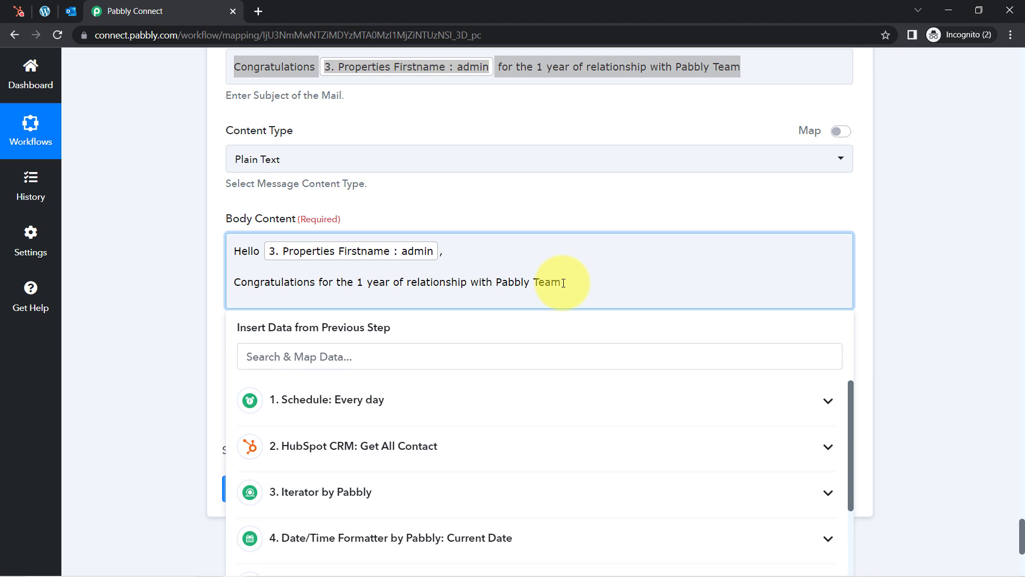
{"action": "key", "text": "Return"}
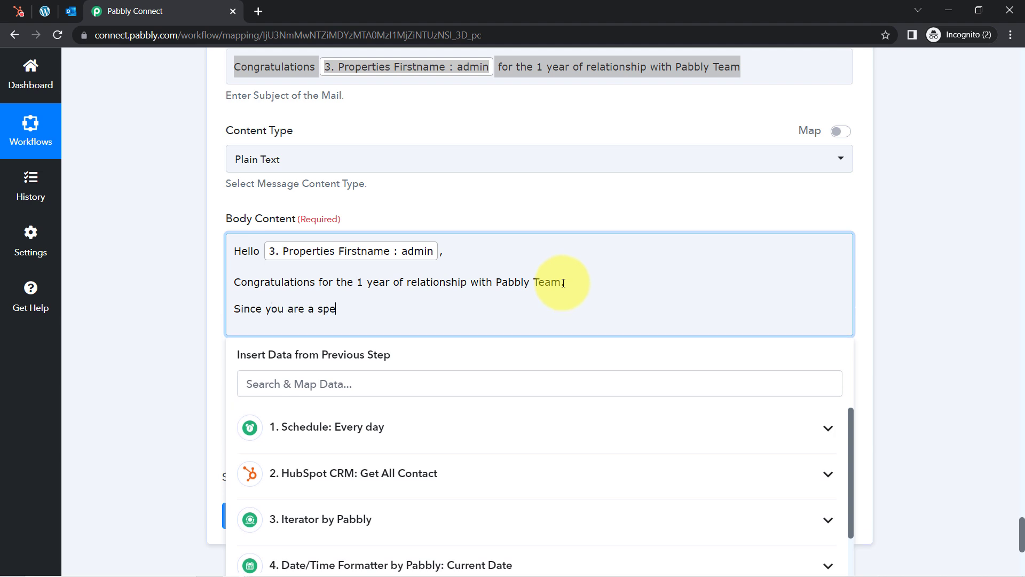
Add the special-customer discount sentence and the 'you can use this coupon:' line
{"action": "type", "text": "Since you are a special customer for us that is why"}
{"action": "type", "text": "we"}
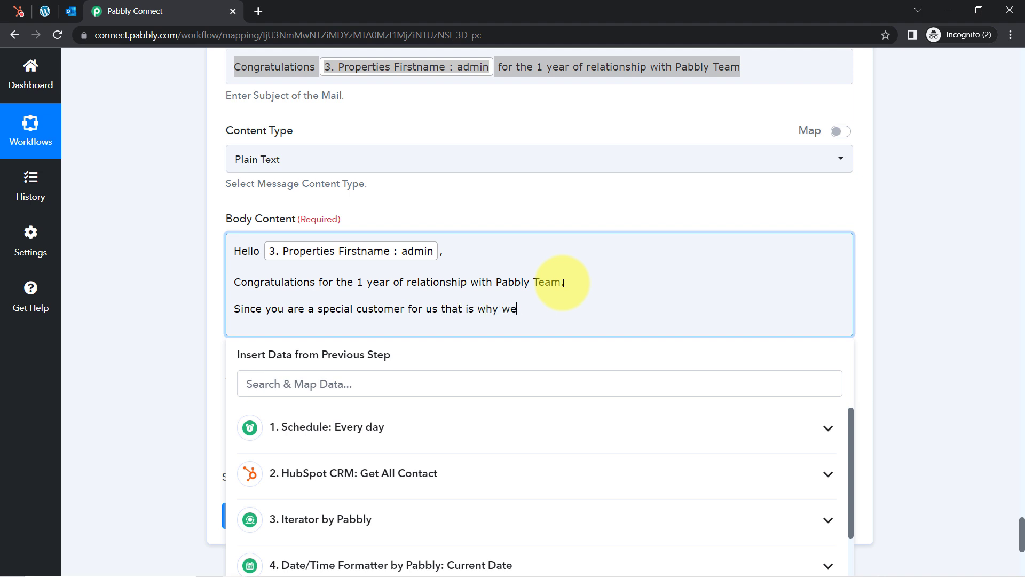
{"action": "type", "text": "'re giving you a duscount."}
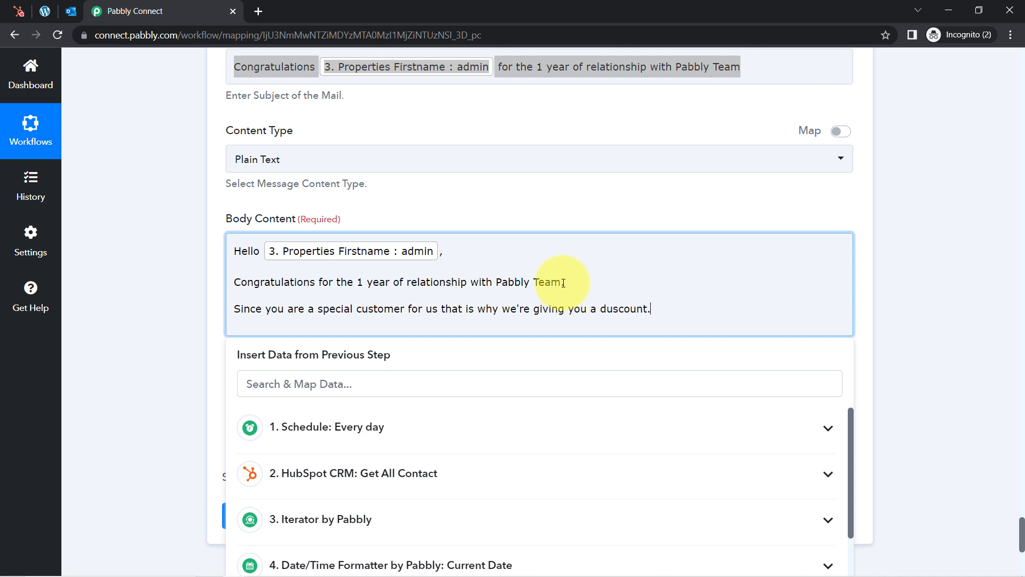
{"action": "key", "text": "Return"}
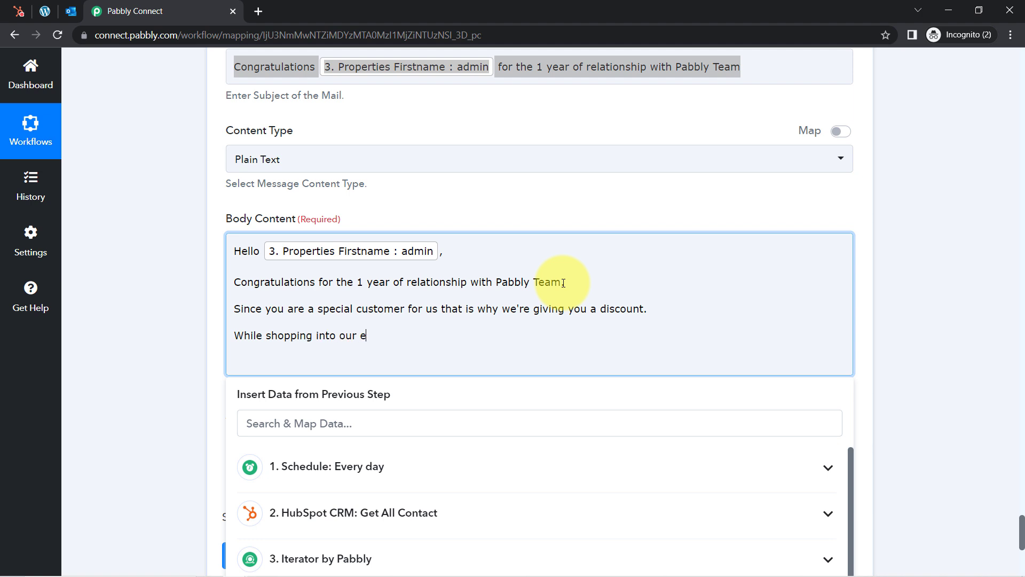
{"action": "type", "text": "ommerce Store you can use this coupon"}
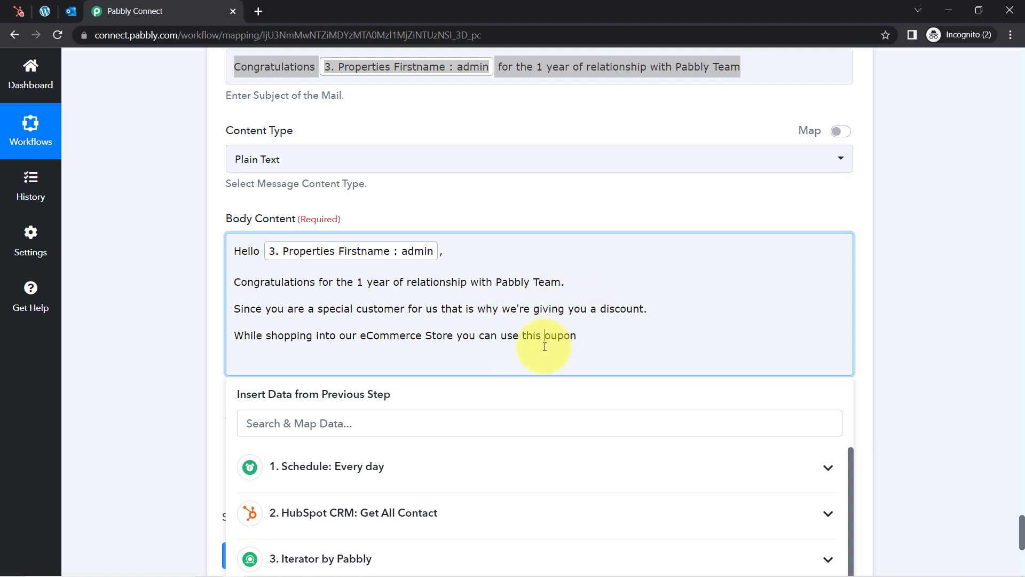
{"action": "type", "text": "c"}
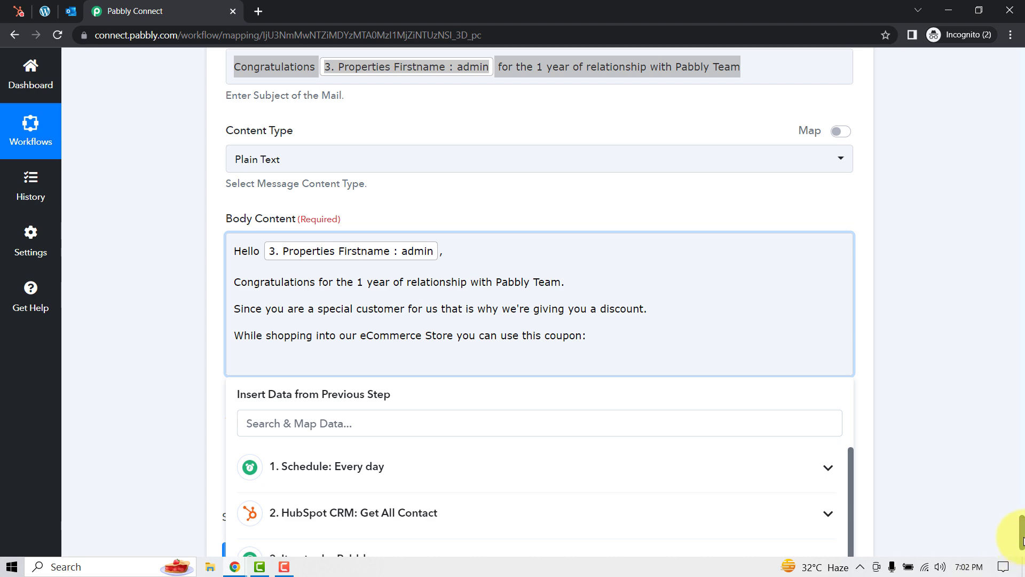
Insert the WooCommerce step's returned coupon code after the coupon line
{"action": "left_click_drag", "start_coordinate": [1022, 541], "coordinate": [1021, 561]}
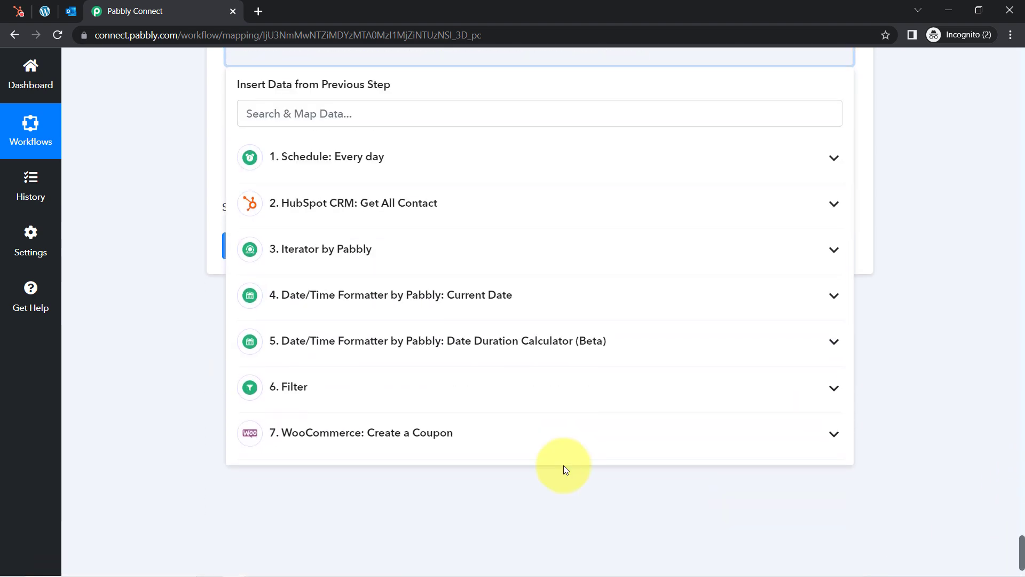
{"action": "left_click", "coordinate": [372, 442]}
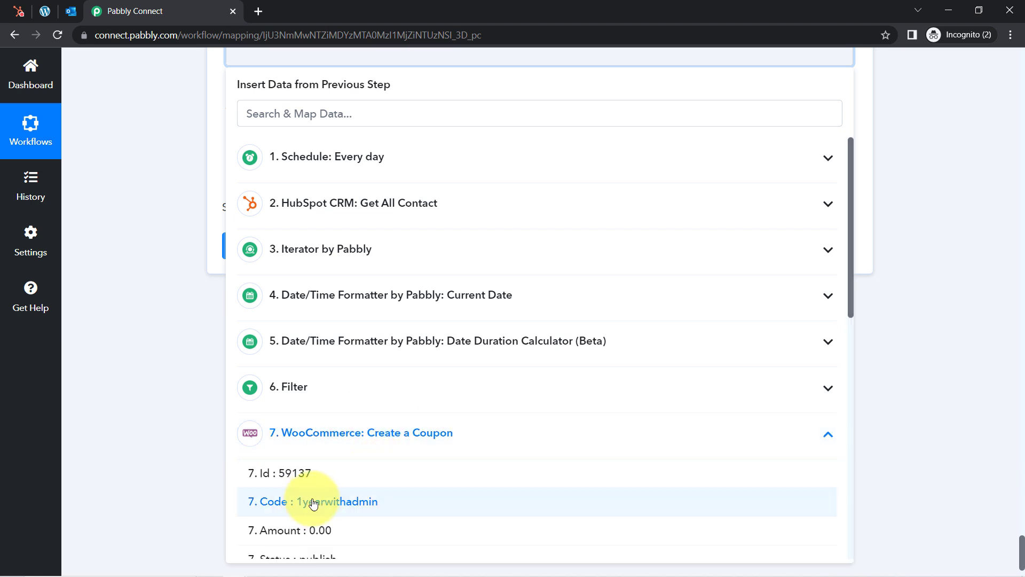
{"action": "left_click", "coordinate": [333, 504]}
{"action": "left_click", "coordinate": [157, 298]}
{"action": "scroll", "coordinate": [157, 298], "scroll_direction": "up", "scroll_amount": 2}
{"action": "scroll", "coordinate": [157, 298], "scroll_direction": "up", "scroll_amount": 1}
Close the body with 'Regards,' and 'Pabbly Team' on separate lines
{"action": "left_click", "coordinate": [730, 201]}
{"action": "left_click", "coordinate": [751, 199]}
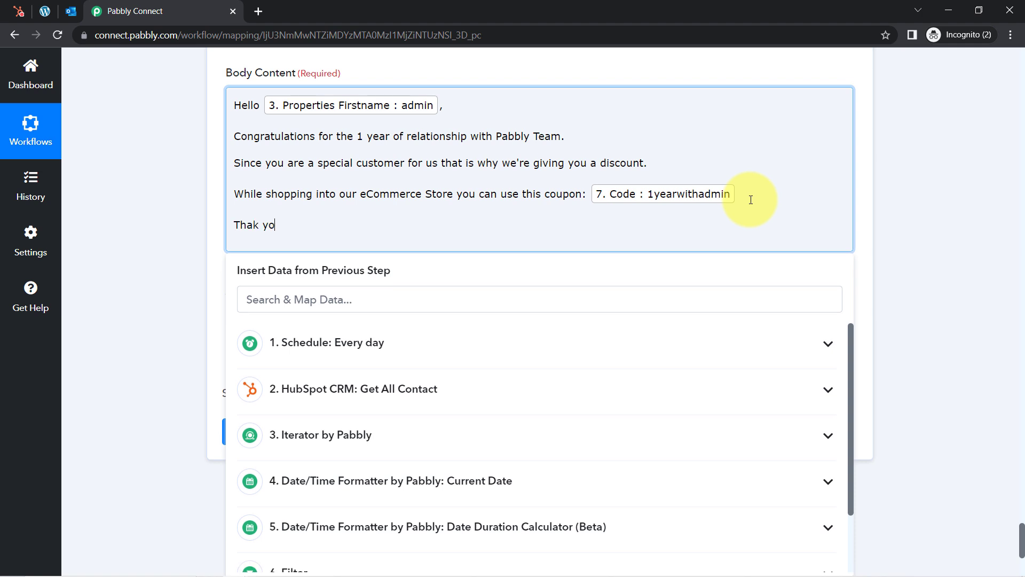
{"action": "key", "text": "Return"}
{"action": "type", "text": "Regard"}
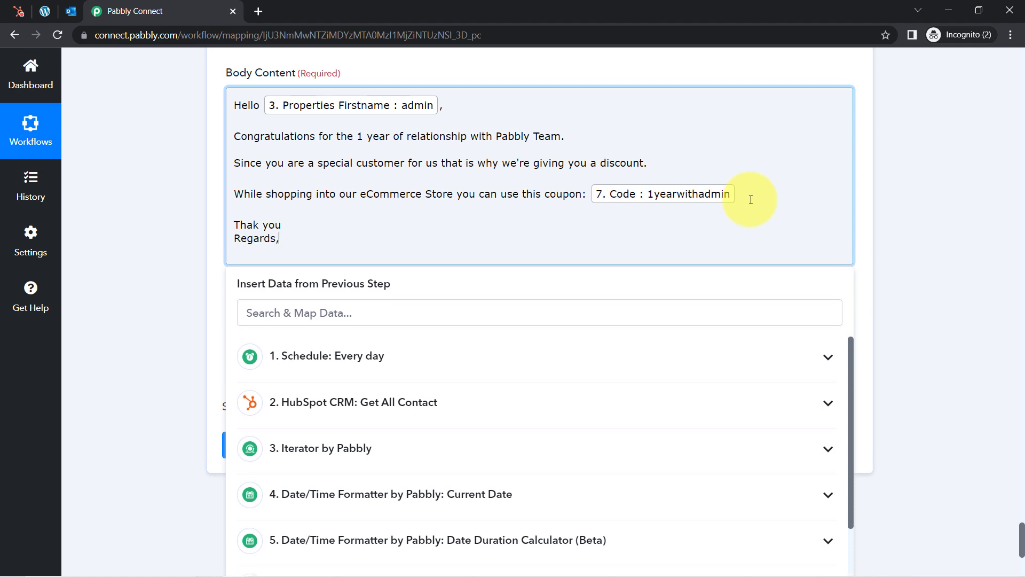
{"action": "type", "text": "s,"}
{"action": "key", "text": "Return"}
{"action": "type", "text": "Pabbly Team"}
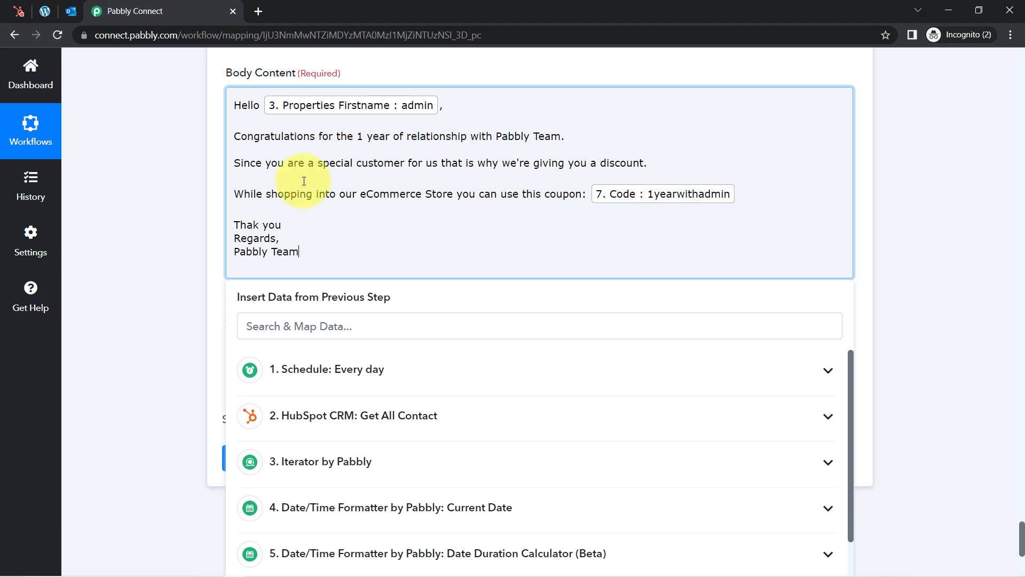
{"action": "left_click", "coordinate": [149, 236]}
{"action": "scroll", "coordinate": [146, 233], "scroll_direction": "down", "scroll_amount": 2}
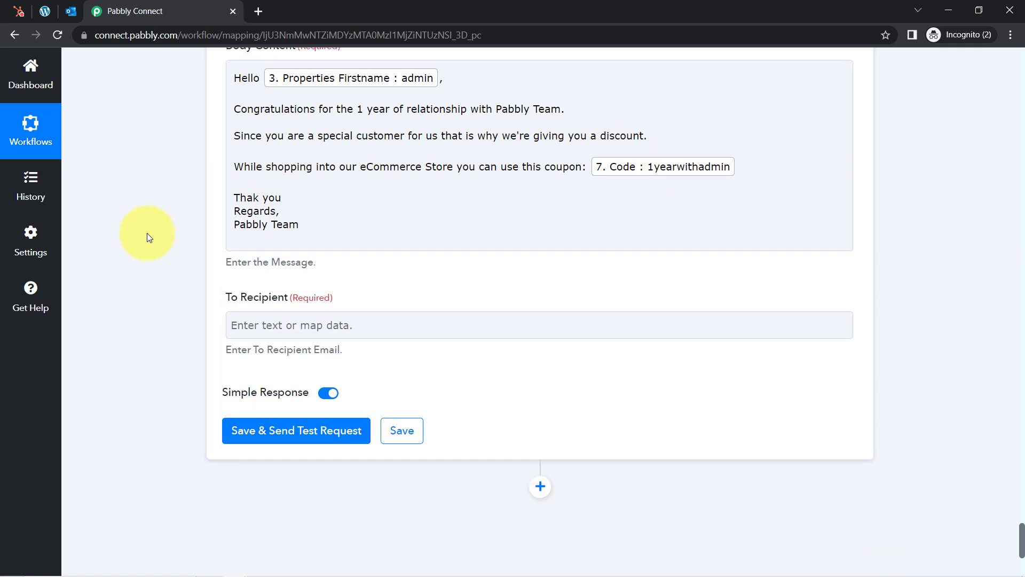
Map the Iterator's 3. Properties Email as the recipient, then open a new browser tab
{"action": "scroll", "coordinate": [148, 237], "scroll_direction": "down", "scroll_amount": 2}
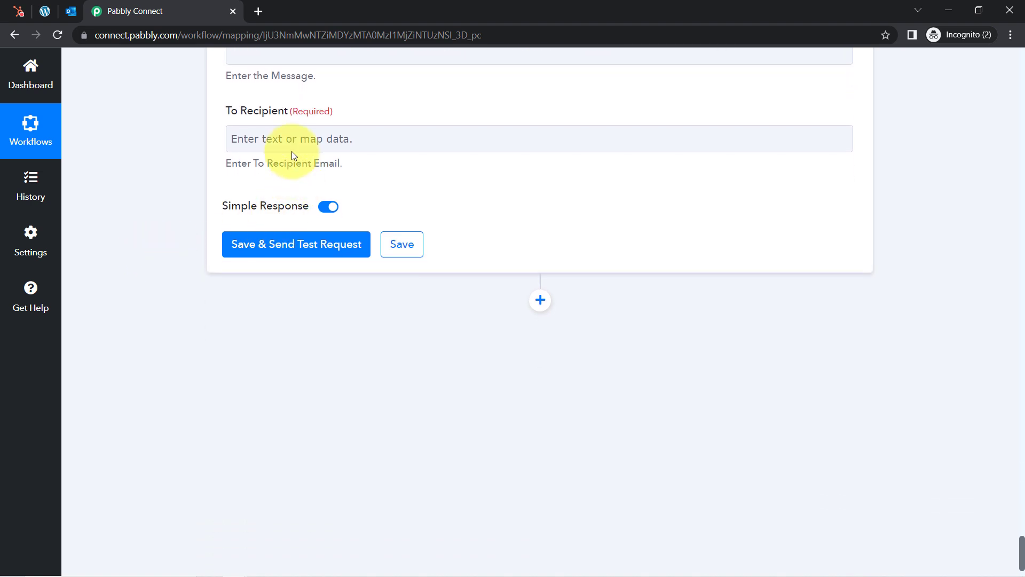
{"action": "left_click", "coordinate": [285, 140]}
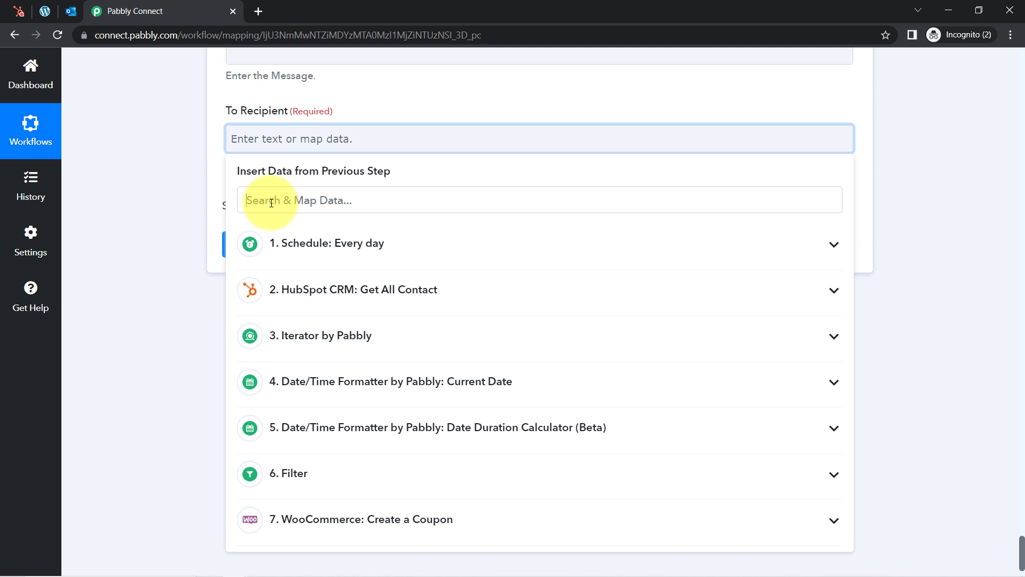
{"action": "type", "text": "@"}
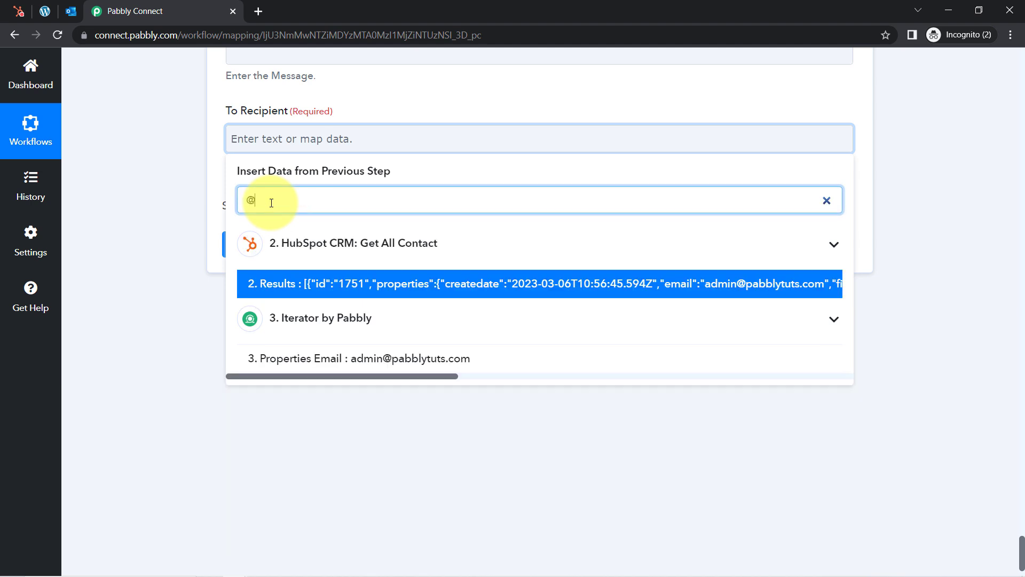
{"action": "left_click", "coordinate": [348, 361]}
{"action": "left_click", "coordinate": [163, 223]}
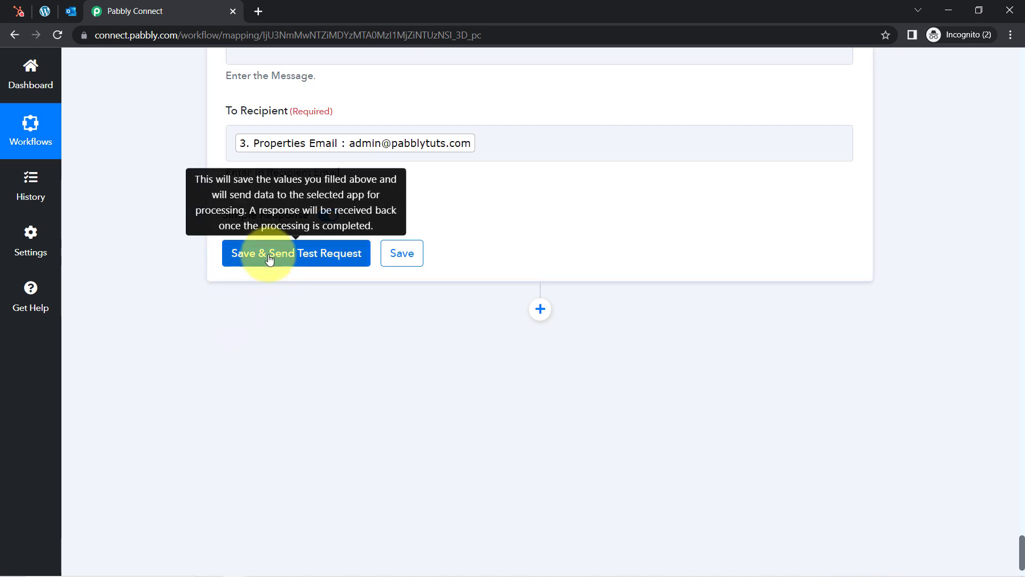
{"action": "left_click", "coordinate": [261, 11]}
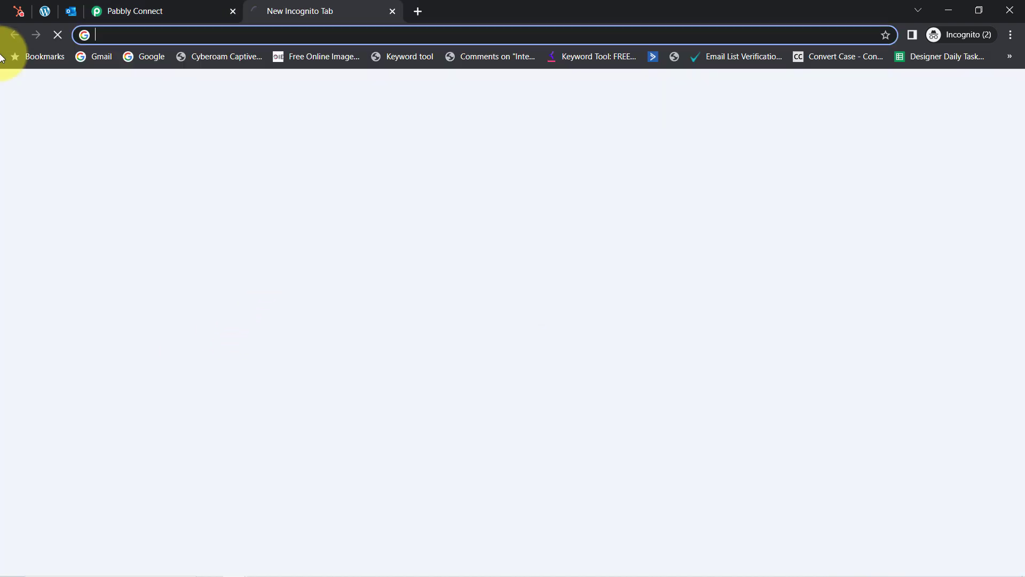
Save and send the Send Mail test, then refresh Gmail until the congratulations email arrives
{"action": "left_click", "coordinate": [97, 60]}
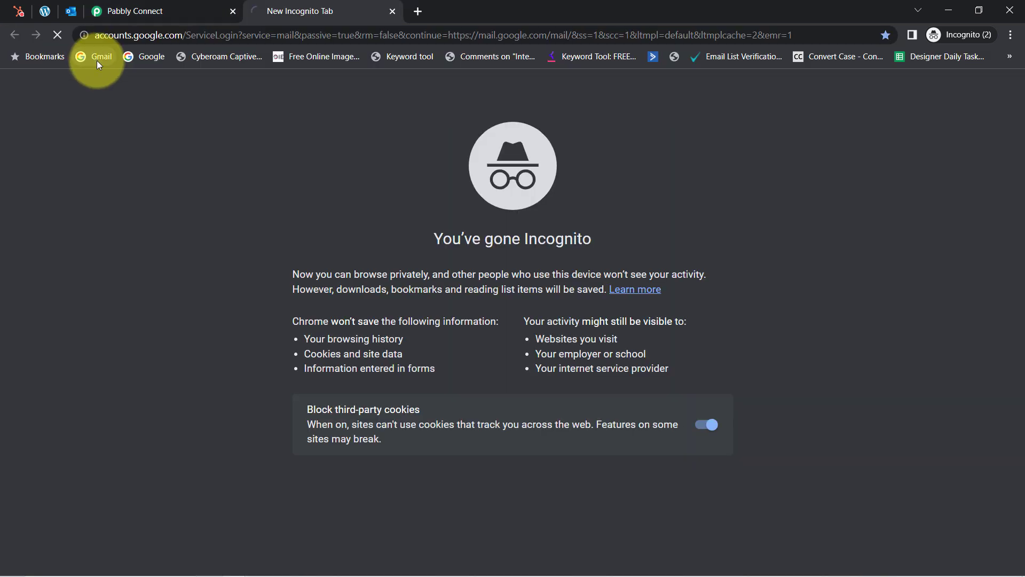
{"action": "left_click", "coordinate": [158, 6]}
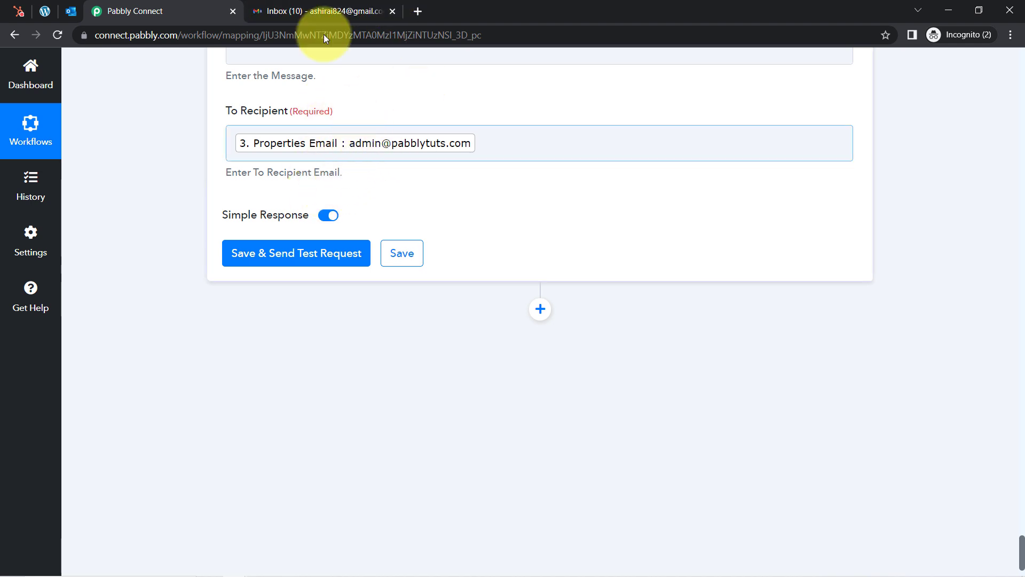
{"action": "left_click", "coordinate": [312, 7]}
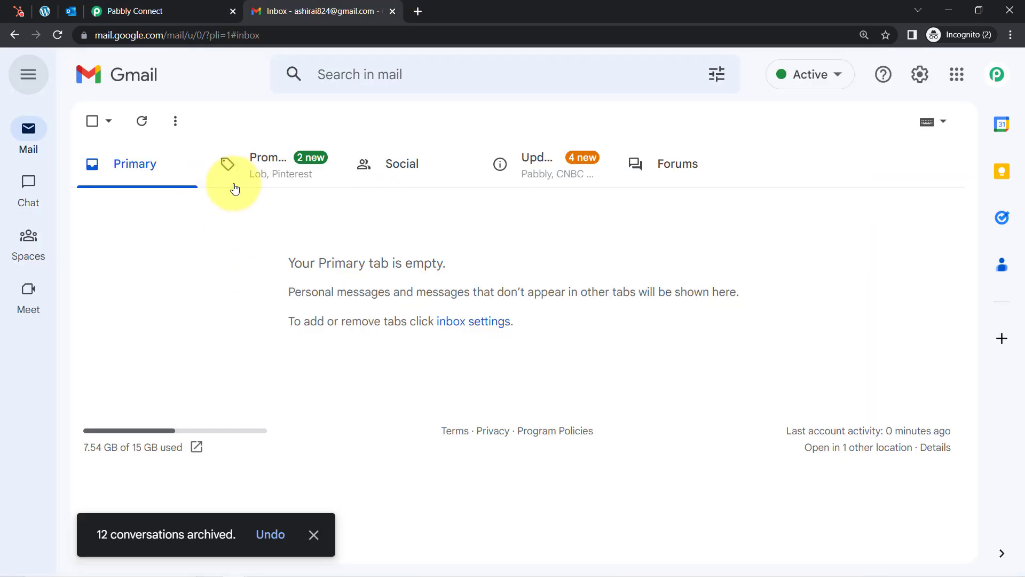
{"action": "left_click", "coordinate": [137, 9]}
{"action": "left_click", "coordinate": [238, 253]}
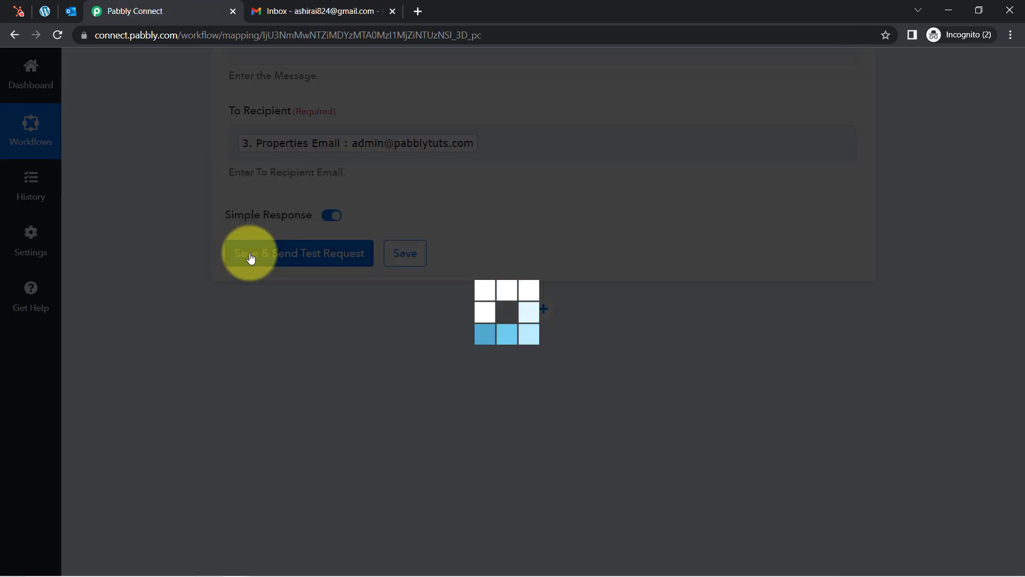
{"action": "left_click", "coordinate": [312, 7]}
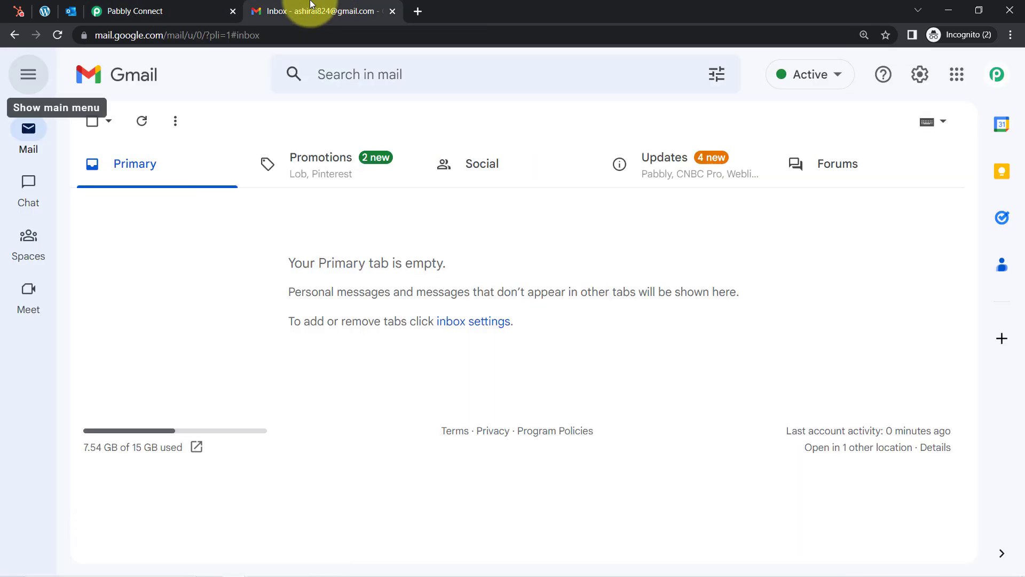
{"action": "left_click", "coordinate": [142, 125]}
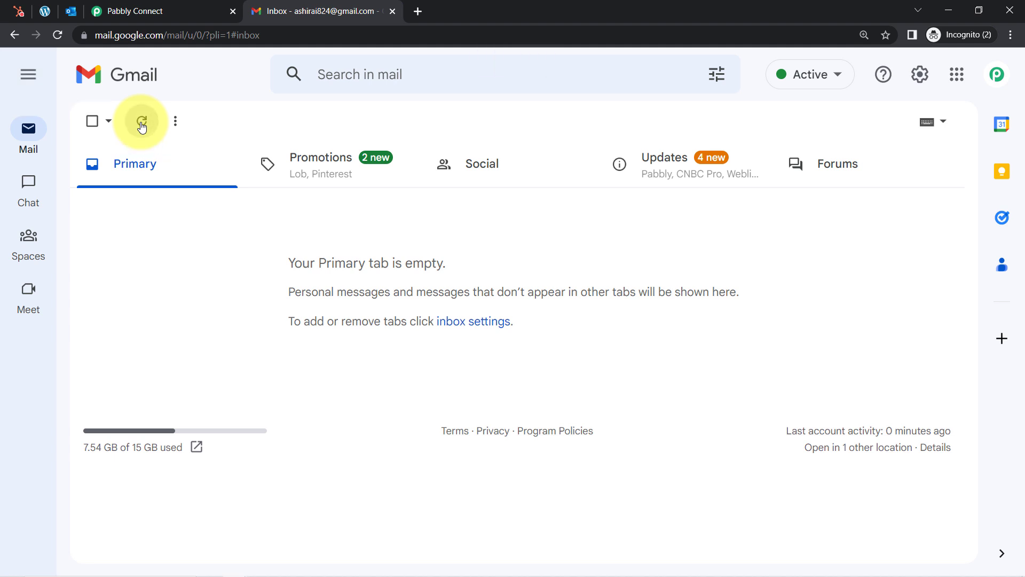
{"action": "left_click", "coordinate": [148, 7]}
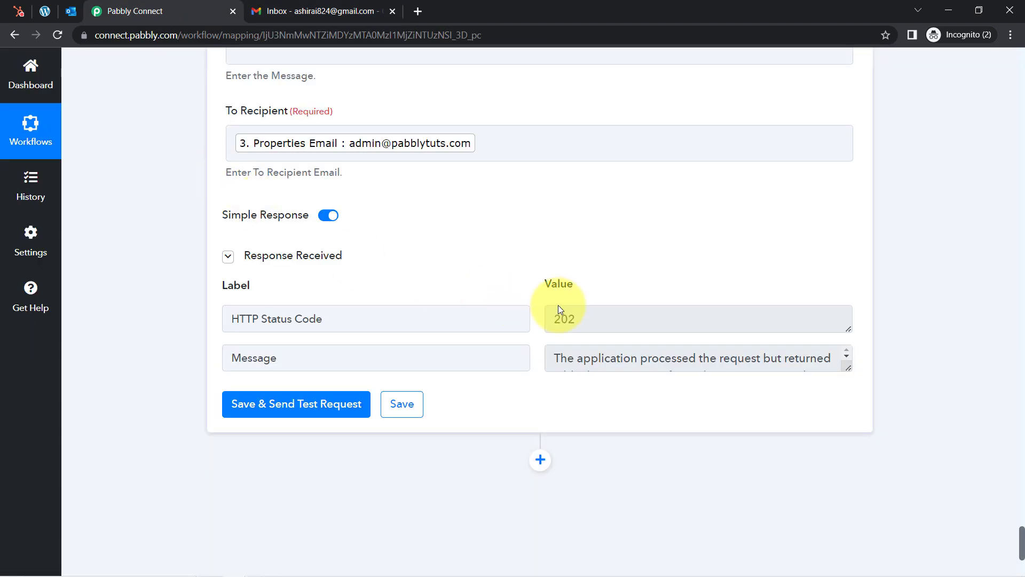
{"action": "left_click", "coordinate": [327, 9]}
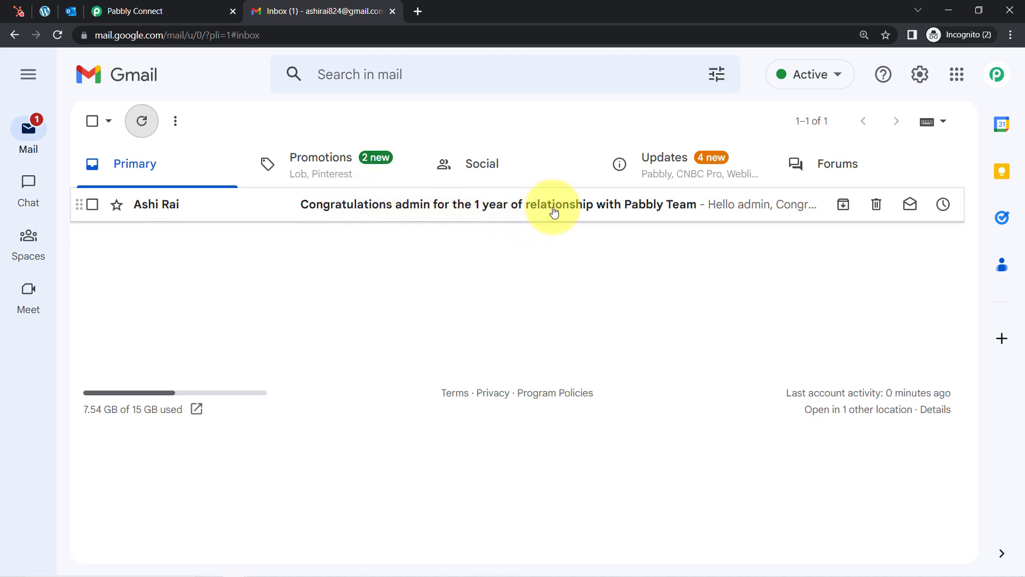
Open the congratulations email and highlight its greeting, discount line and coupon code 1yearwithadmin
{"action": "left_click", "coordinate": [601, 207]}
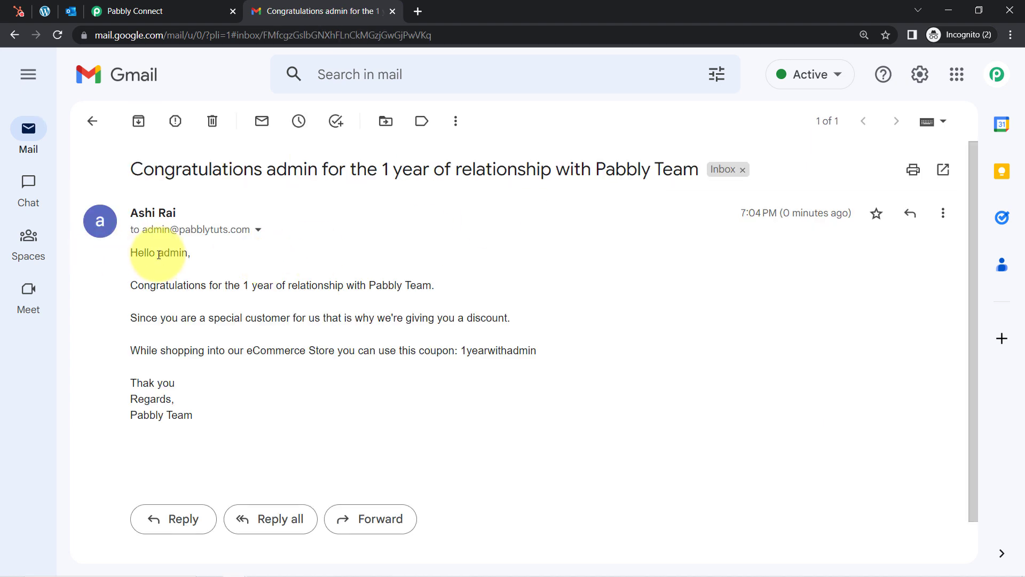
{"action": "left_click_drag", "start_coordinate": [257, 276], "coordinate": [325, 288]}
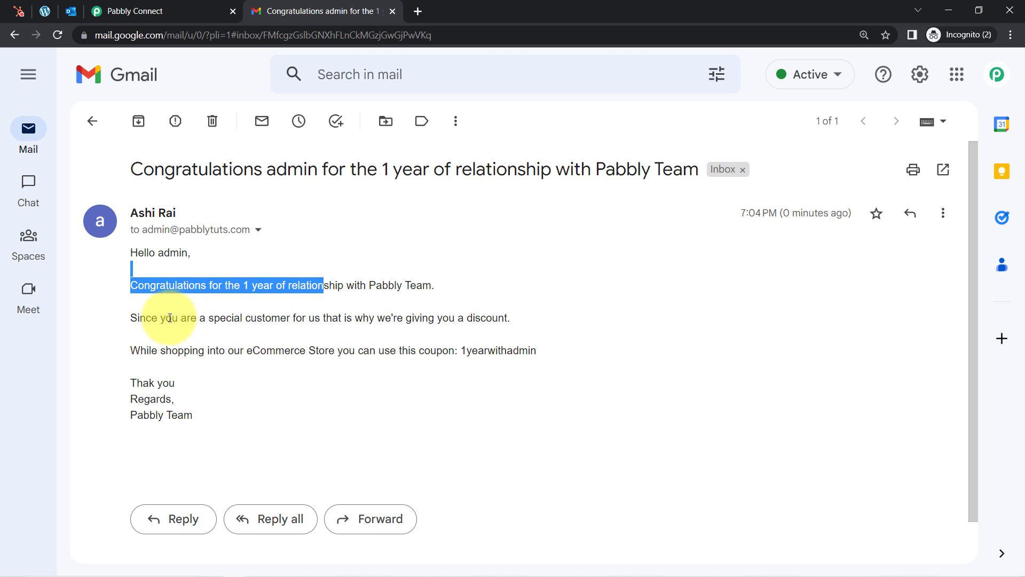
{"action": "left_click_drag", "start_coordinate": [165, 320], "coordinate": [512, 320]}
{"action": "left_click", "coordinate": [311, 334]}
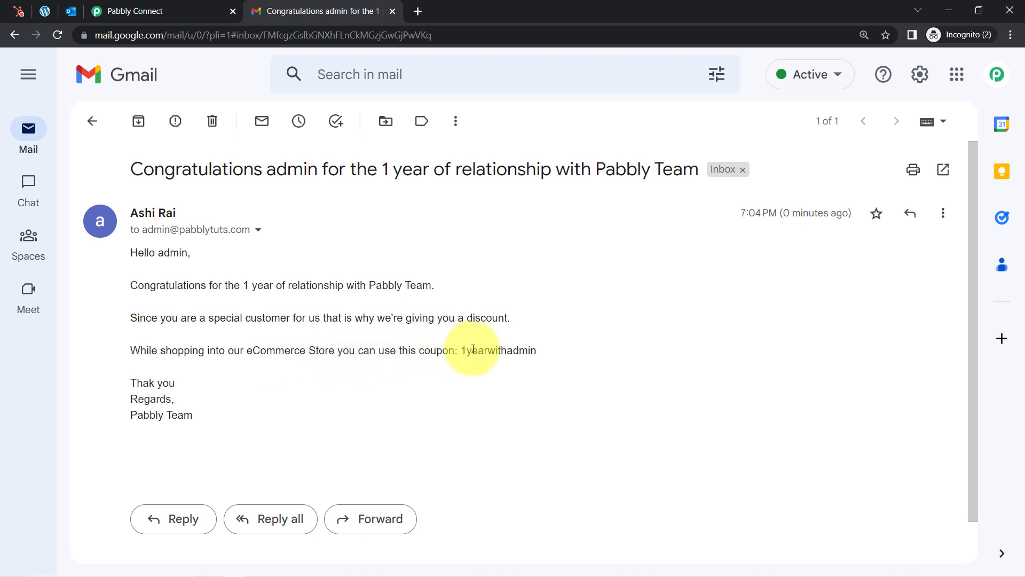
{"action": "left_click_drag", "start_coordinate": [138, 252], "coordinate": [181, 404]}
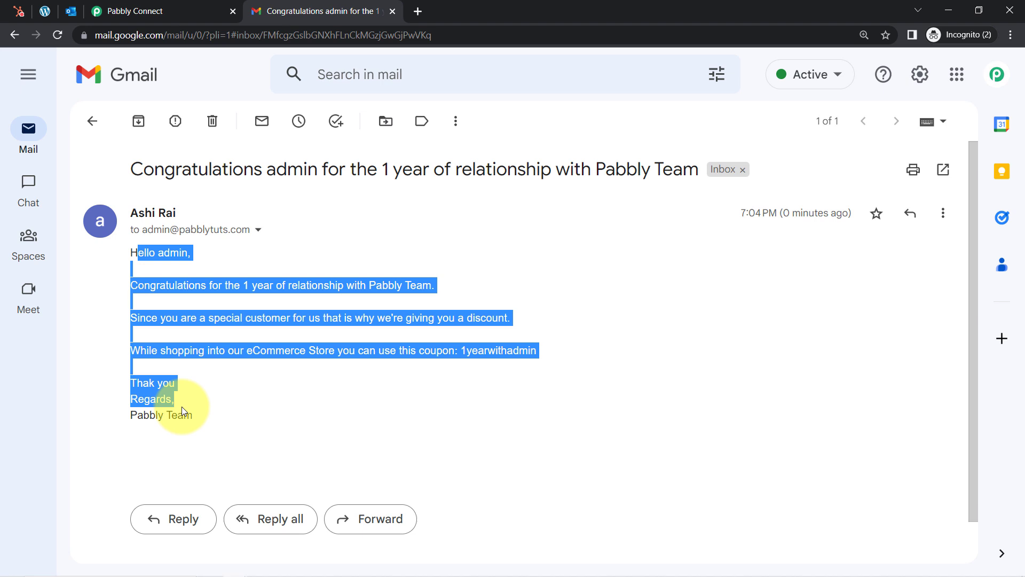
{"action": "left_click", "coordinate": [470, 348]}
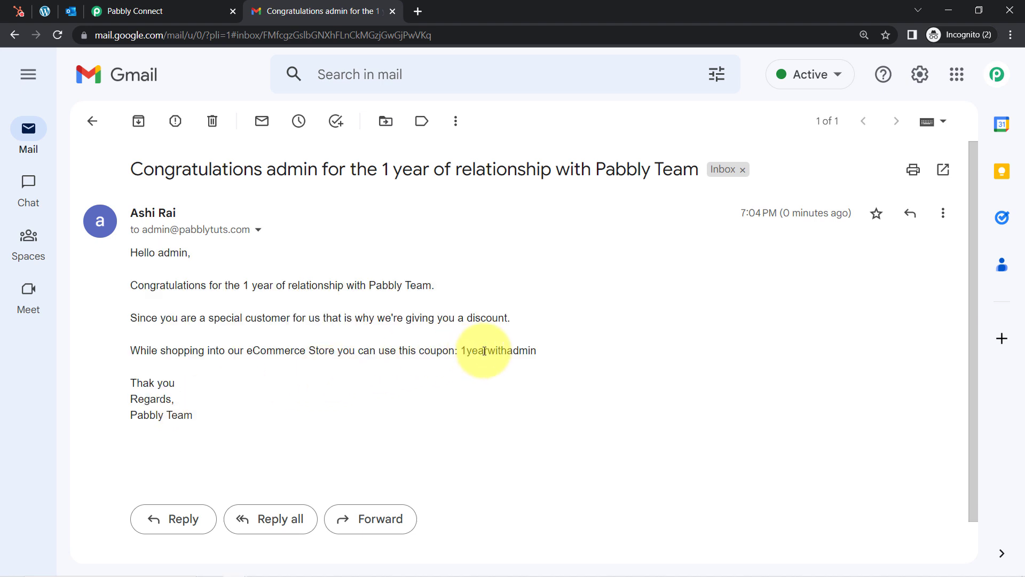
{"action": "left_click_drag", "start_coordinate": [473, 349], "coordinate": [528, 352]}
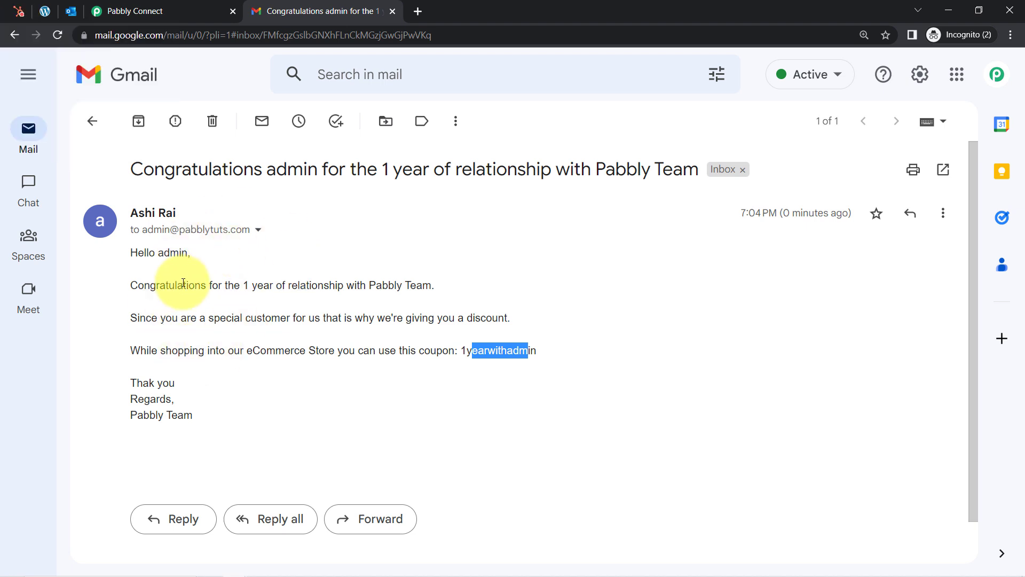
{"action": "left_click_drag", "start_coordinate": [141, 251], "coordinate": [187, 403]}
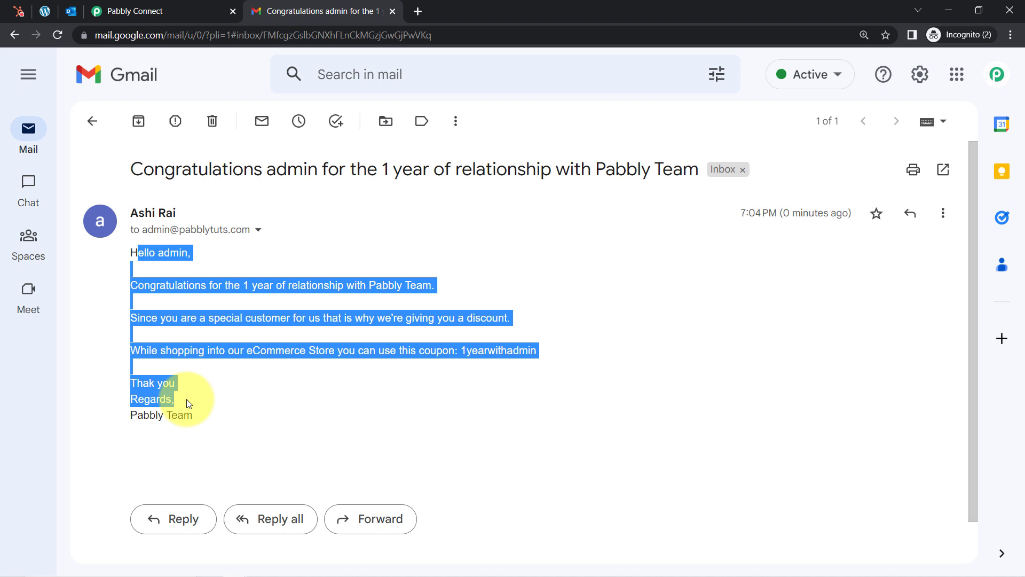
{"action": "left_click", "coordinate": [189, 403]}
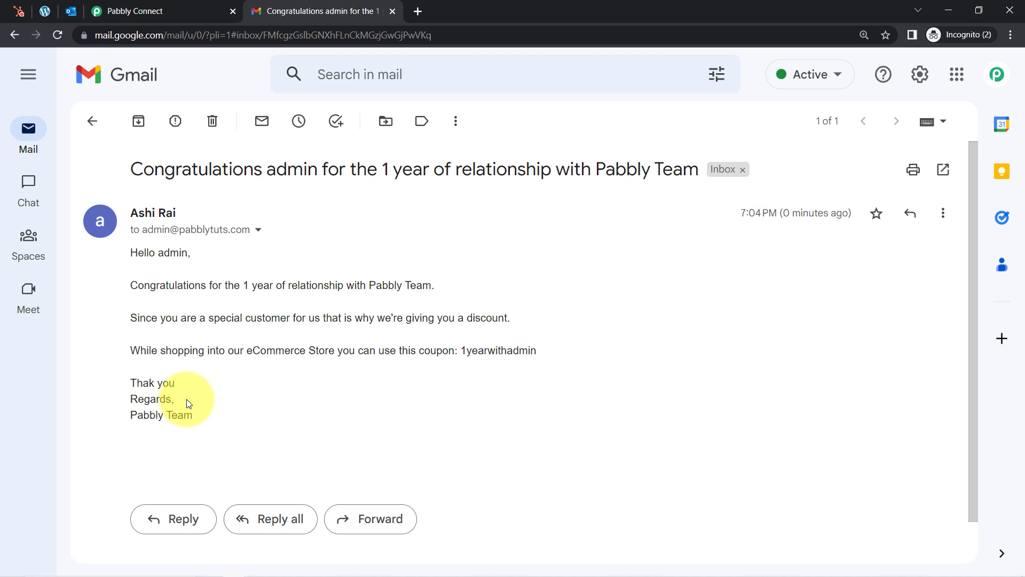
Back in the workflow editor, collapse the Schedule, HubSpot CRM and Iterator steps
{"action": "left_click", "coordinate": [164, 11]}
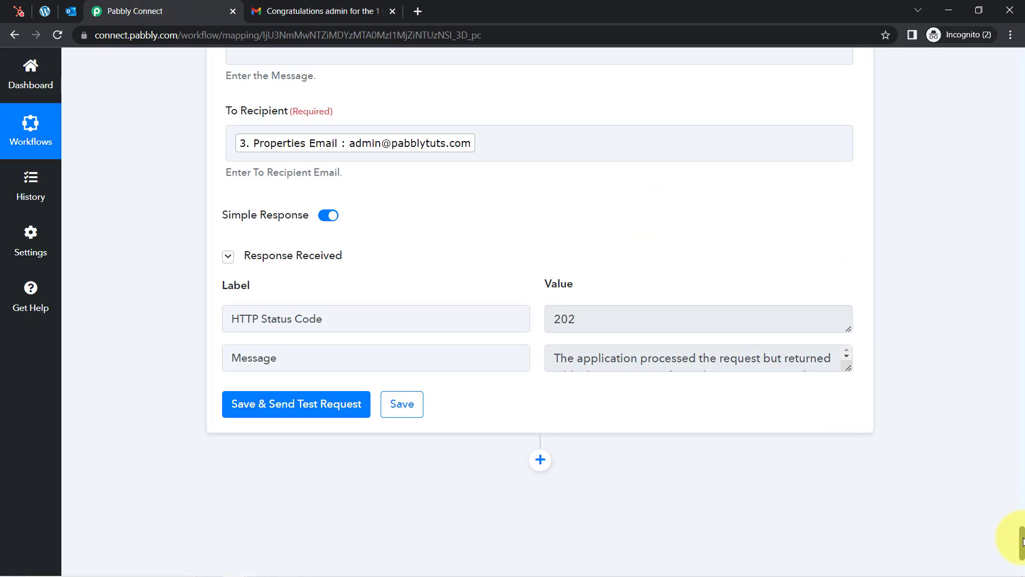
{"action": "scroll", "coordinate": [1001, 232], "scroll_direction": "up", "scroll_amount": 15}
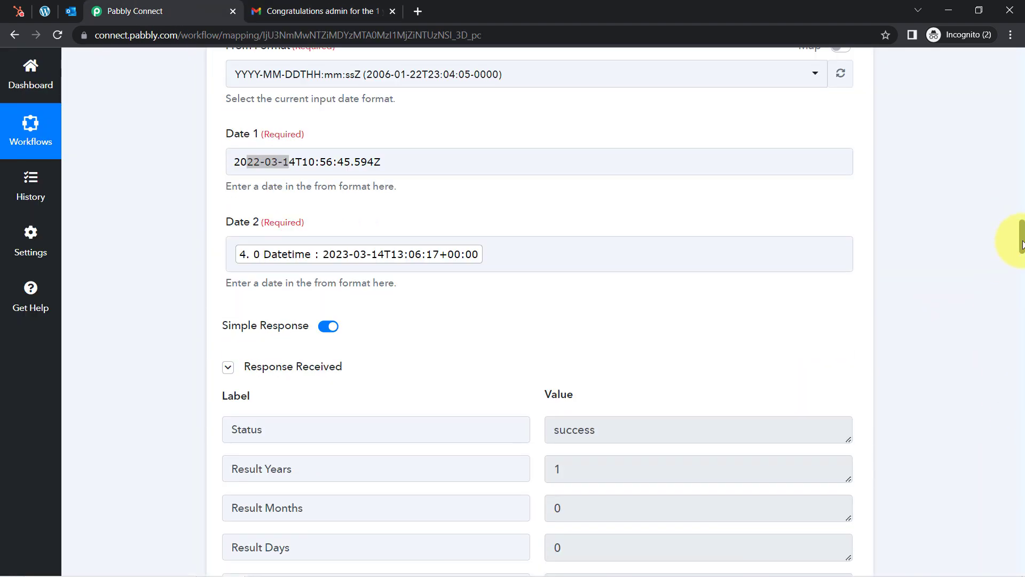
{"action": "scroll", "coordinate": [1009, 80], "scroll_direction": "up", "scroll_amount": 20}
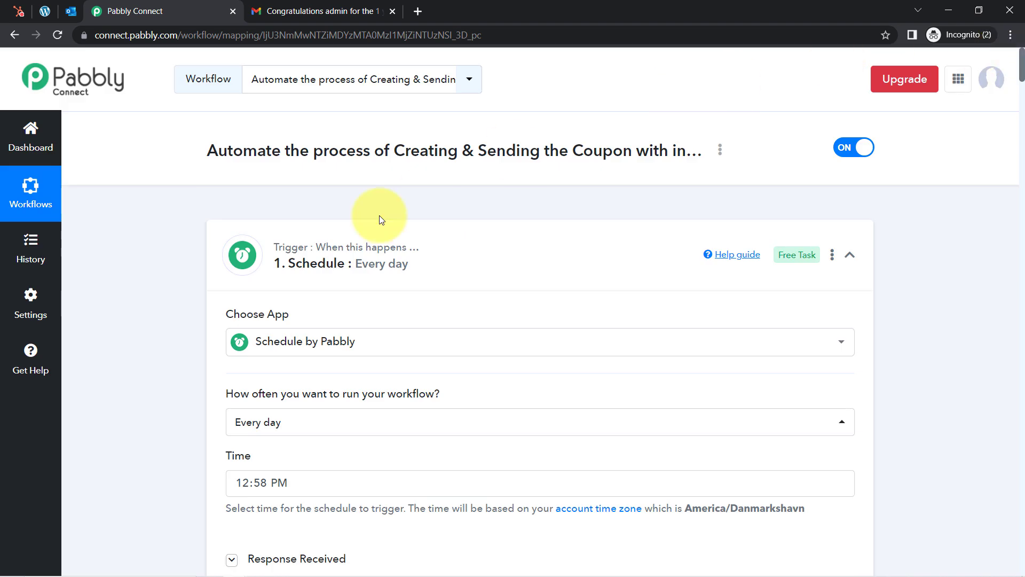
{"action": "left_click", "coordinate": [327, 249]}
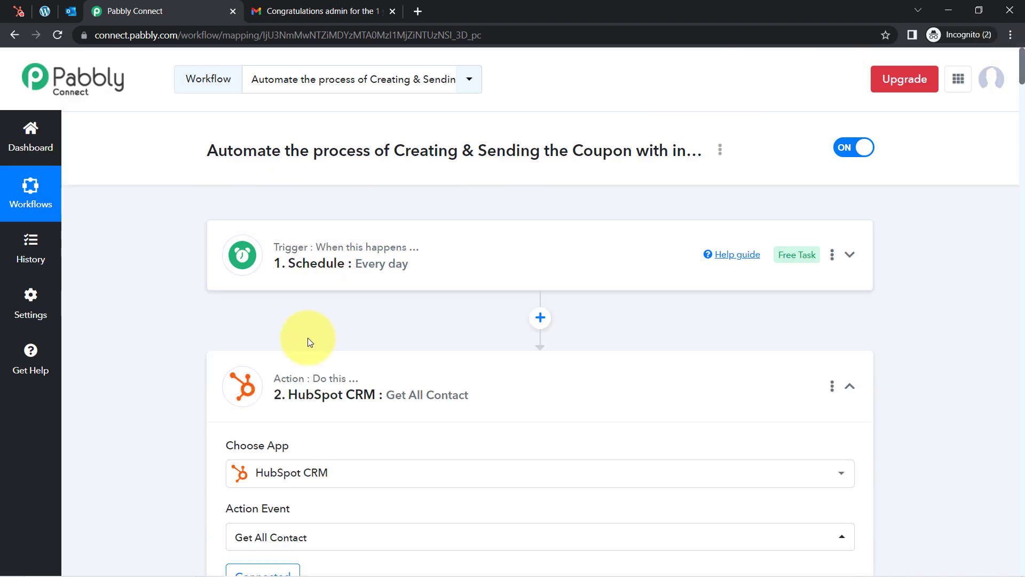
{"action": "left_click", "coordinate": [320, 390]}
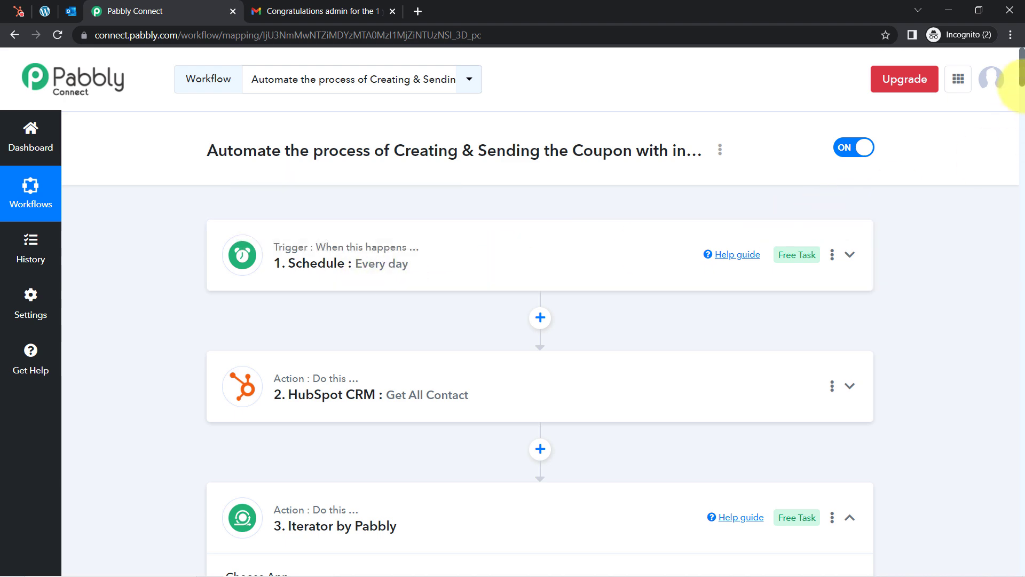
{"action": "left_click_drag", "start_coordinate": [1021, 83], "coordinate": [1022, 107]}
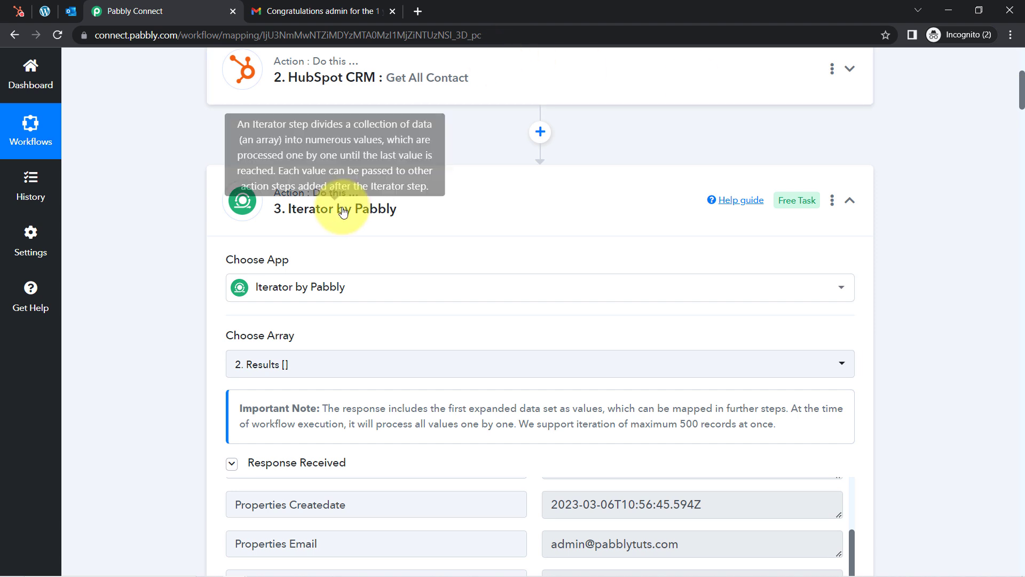
{"action": "left_click", "coordinate": [344, 203]}
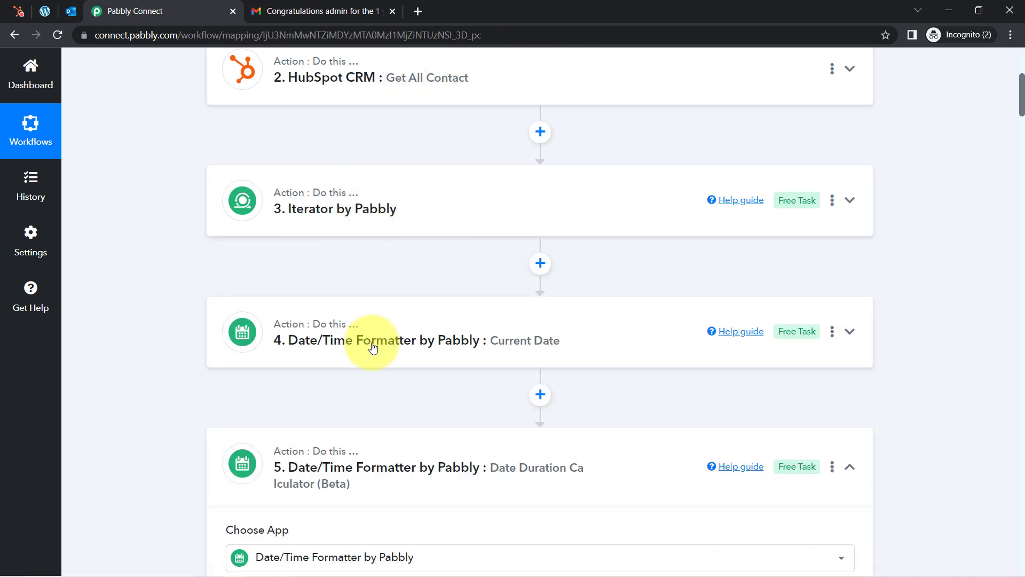
Collapse the Date/Time, Filter, WooCommerce and Office 365 steps, then reopen the WooCommerce coupon step
{"action": "left_click", "coordinate": [352, 351]}
{"action": "left_click", "coordinate": [349, 344]}
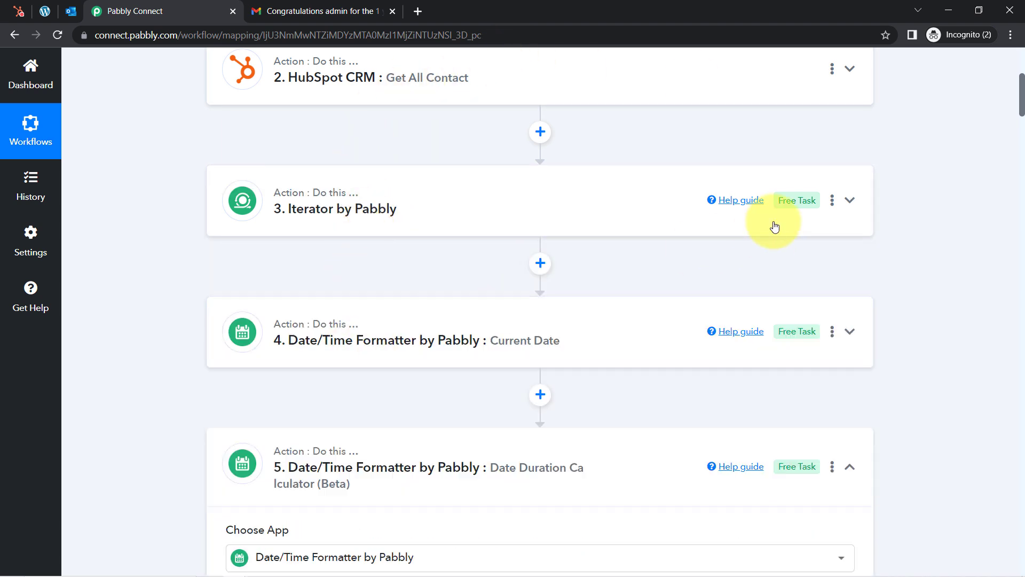
{"action": "left_click_drag", "start_coordinate": [1022, 91], "coordinate": [1021, 114]}
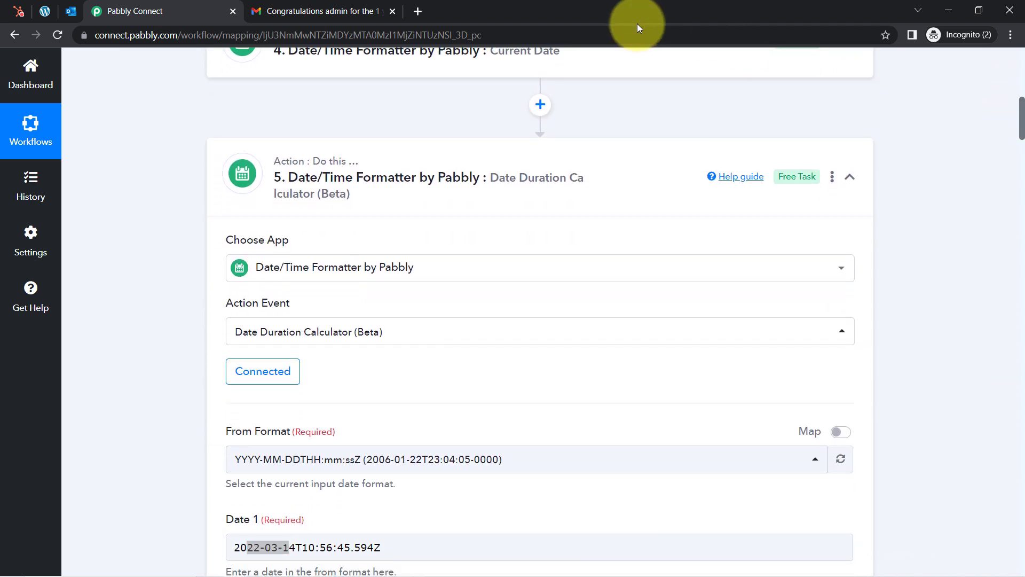
{"action": "left_click", "coordinate": [366, 178]}
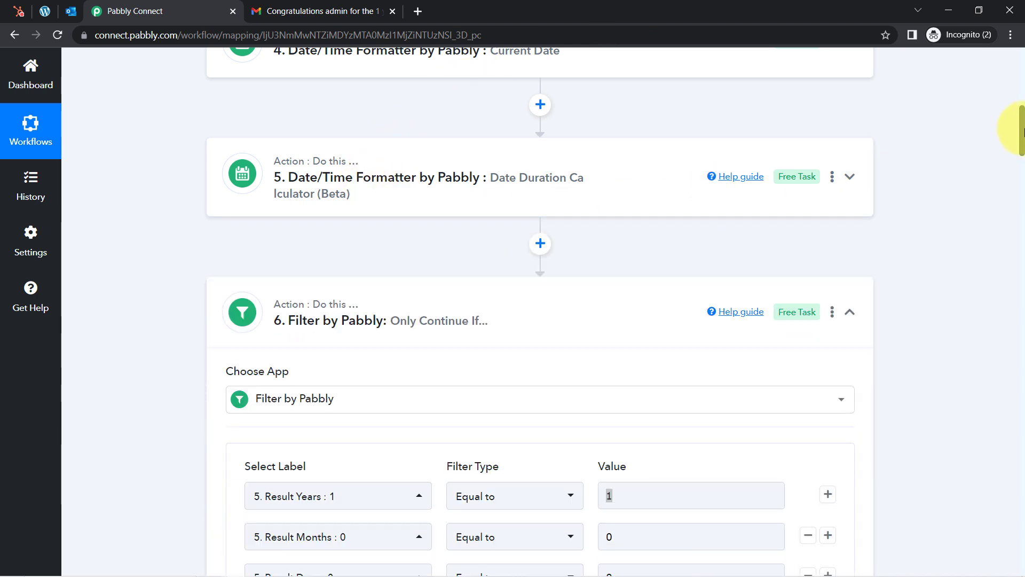
{"action": "left_click_drag", "start_coordinate": [1022, 131], "coordinate": [1016, 142]}
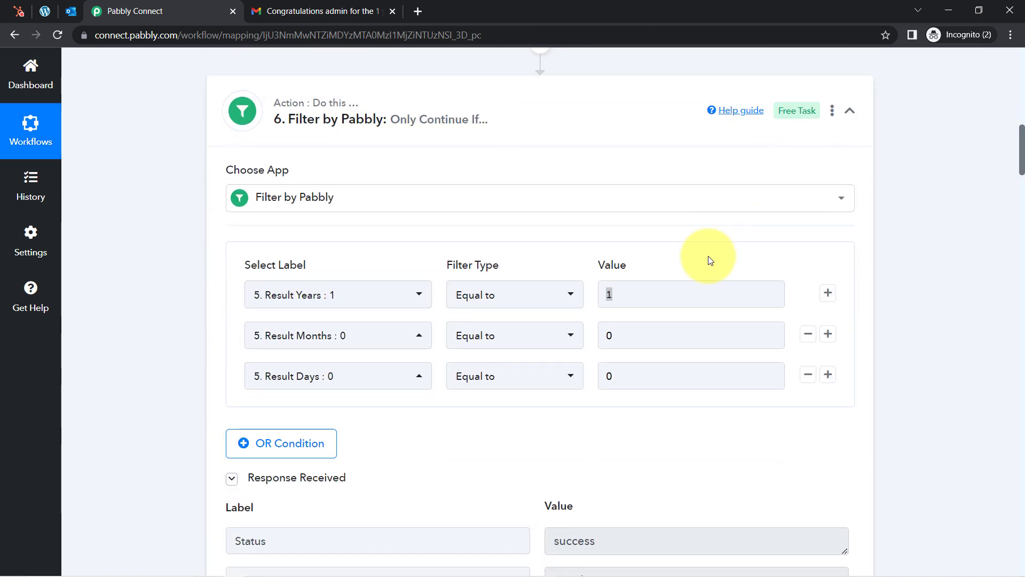
{"action": "left_click", "coordinate": [379, 122]}
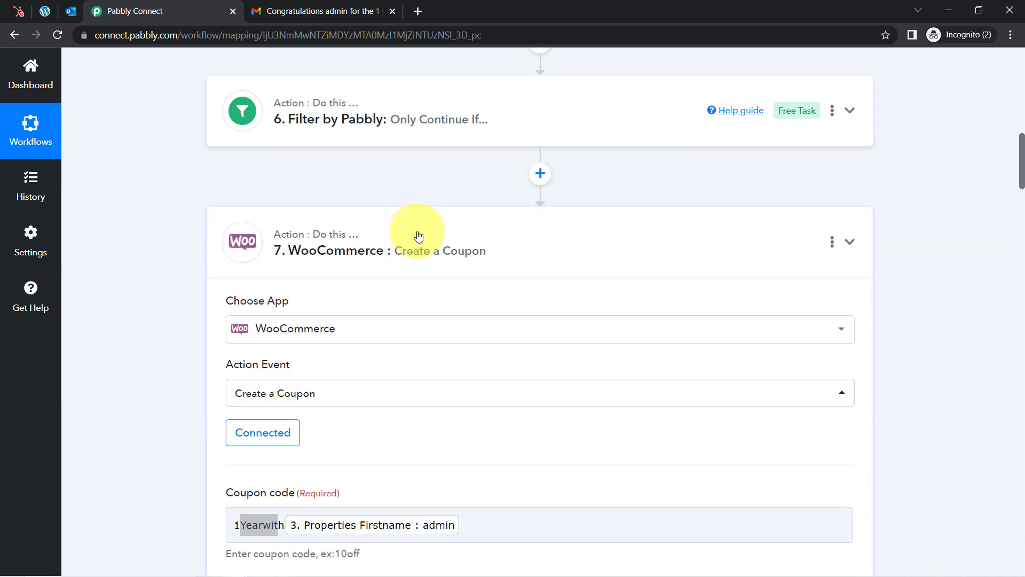
{"action": "left_click", "coordinate": [416, 229]}
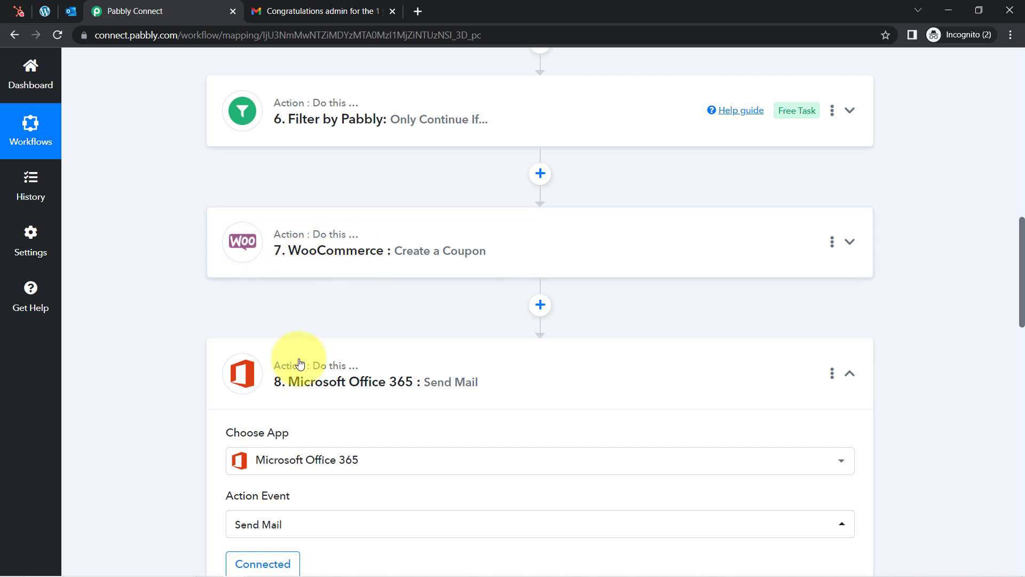
{"action": "left_click", "coordinate": [314, 390]}
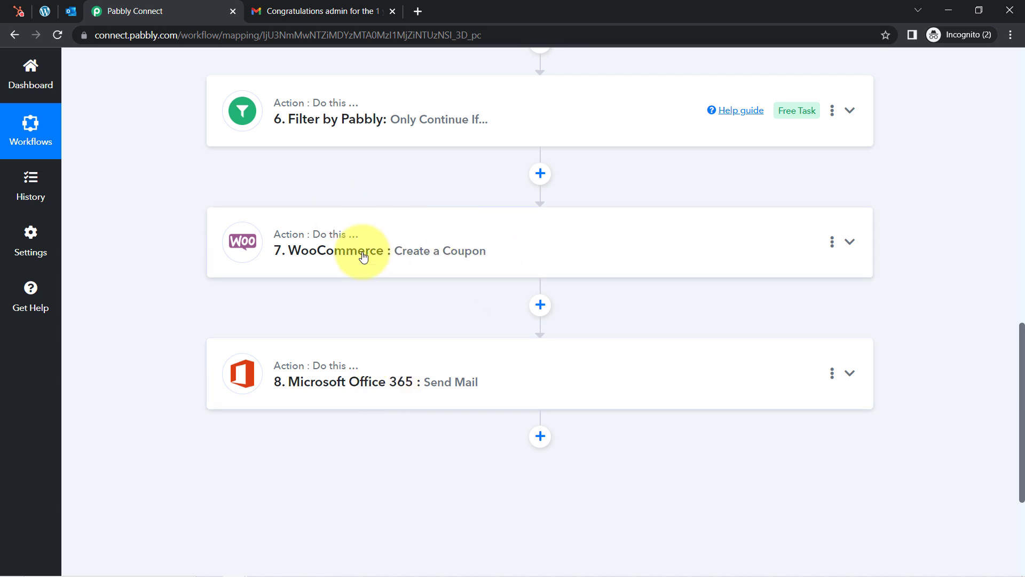
{"action": "left_click", "coordinate": [384, 247]}
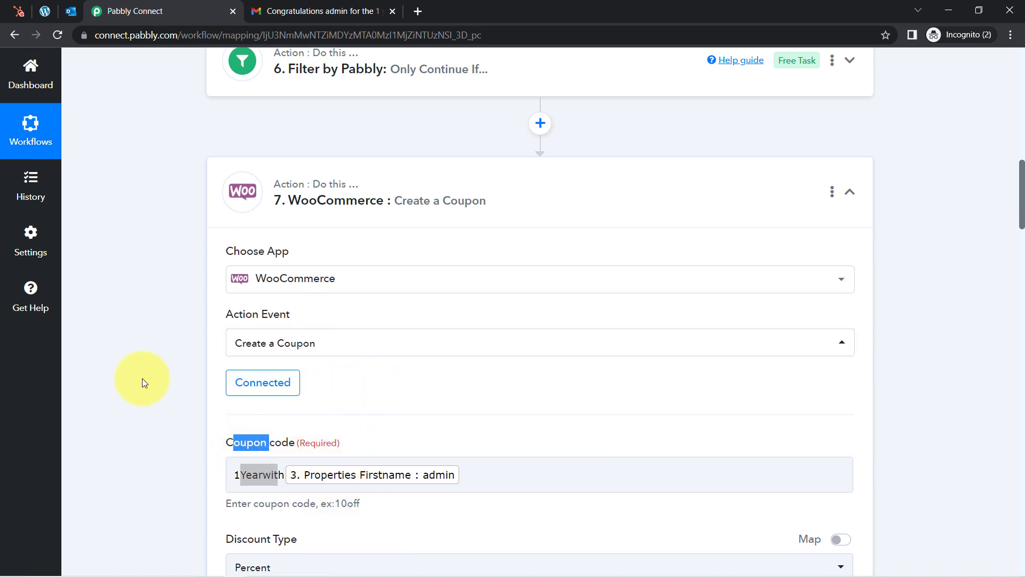
{"action": "left_click_drag", "start_coordinate": [1024, 221], "coordinate": [1024, 219]}
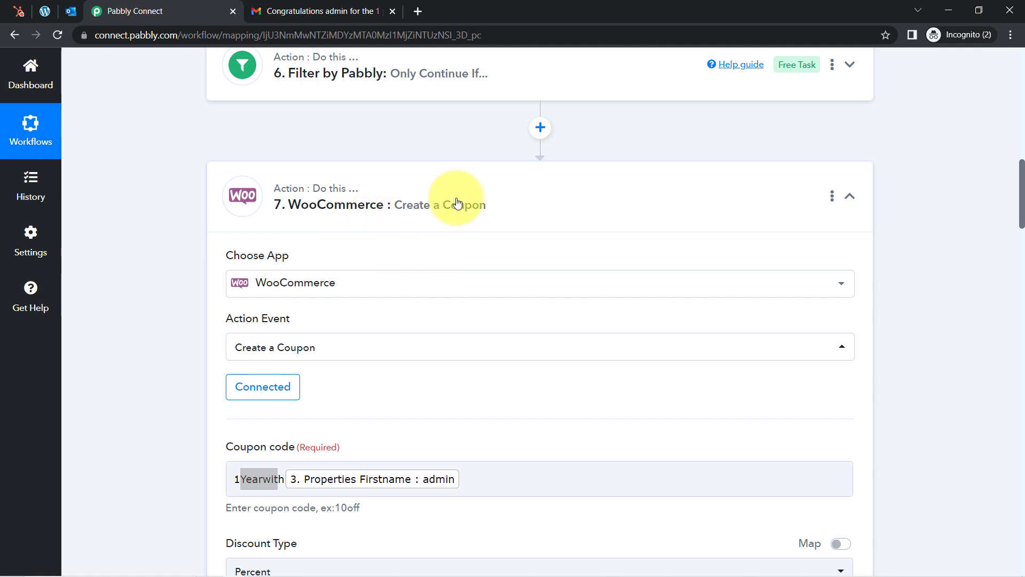
{"action": "left_click", "coordinate": [45, 11]}
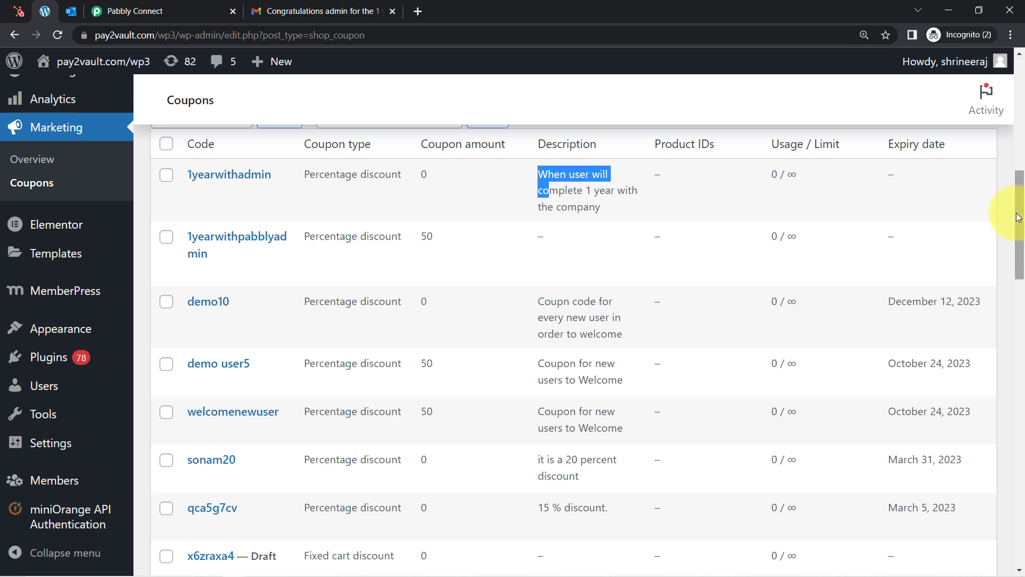
{"action": "left_click_drag", "start_coordinate": [1021, 225], "coordinate": [1011, 144]}
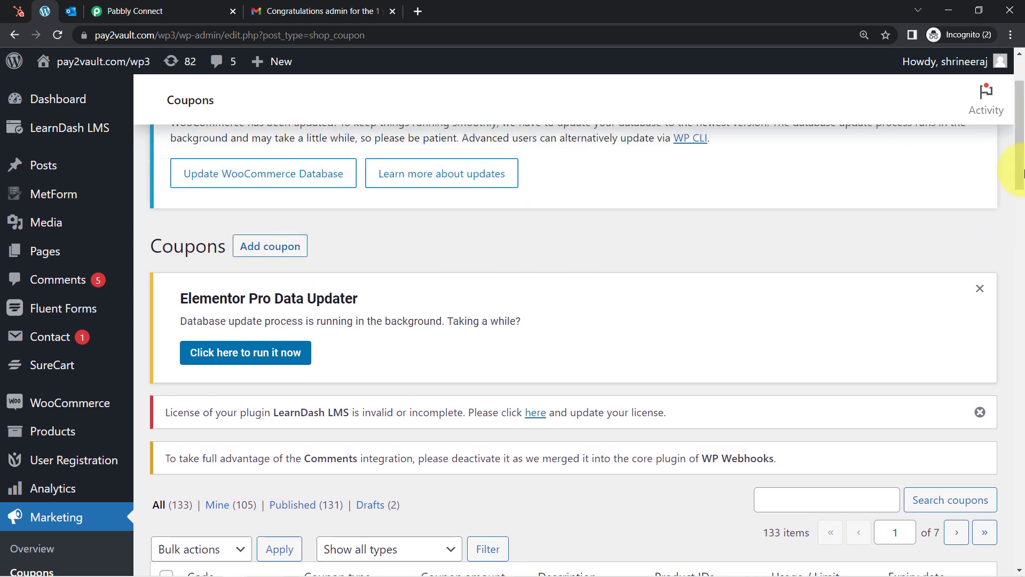
{"action": "left_click_drag", "start_coordinate": [1021, 167], "coordinate": [1020, 253]}
{"action": "left_click", "coordinate": [178, 11]}
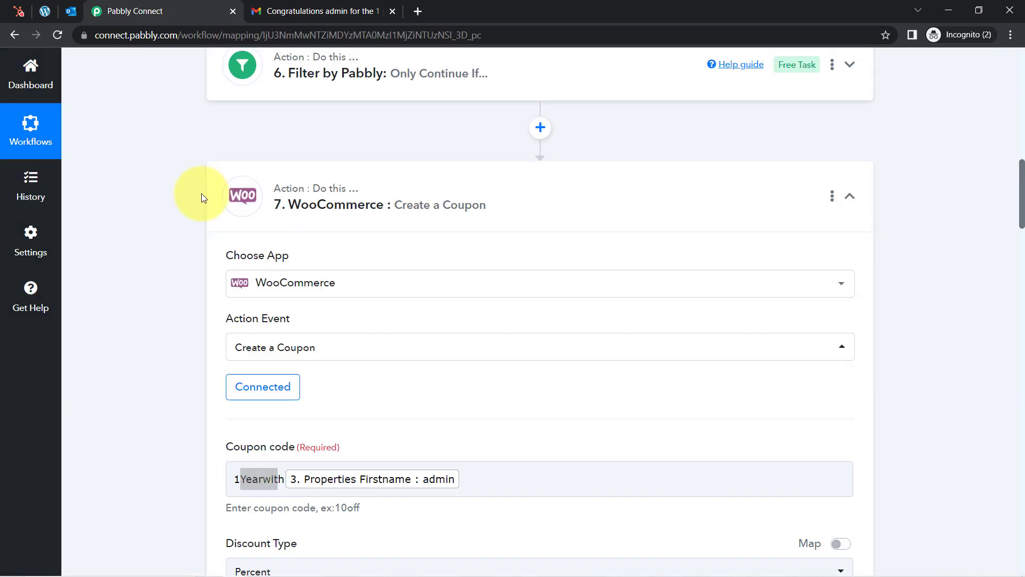
Collapse the WooCommerce coupon step, check then collapse Office 365 Send Mail, and return to the top
{"action": "left_click", "coordinate": [850, 196]}
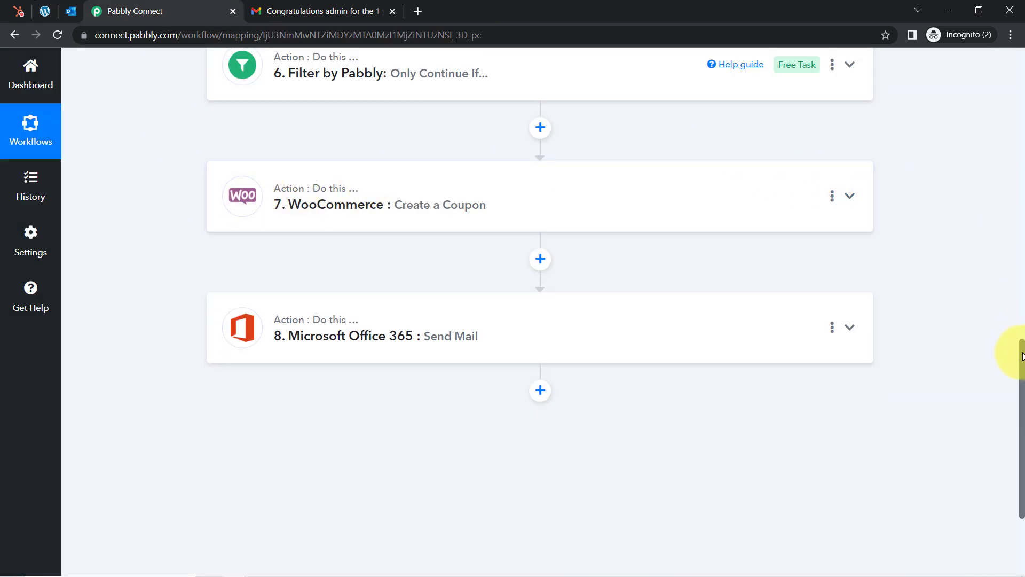
{"action": "left_click", "coordinate": [346, 340]}
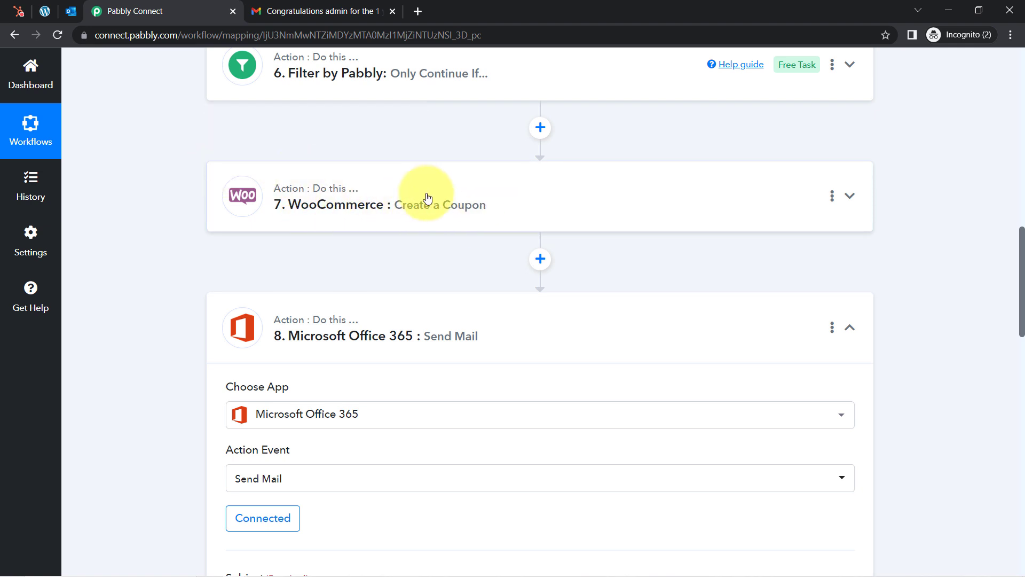
{"action": "left_click", "coordinate": [306, 324]}
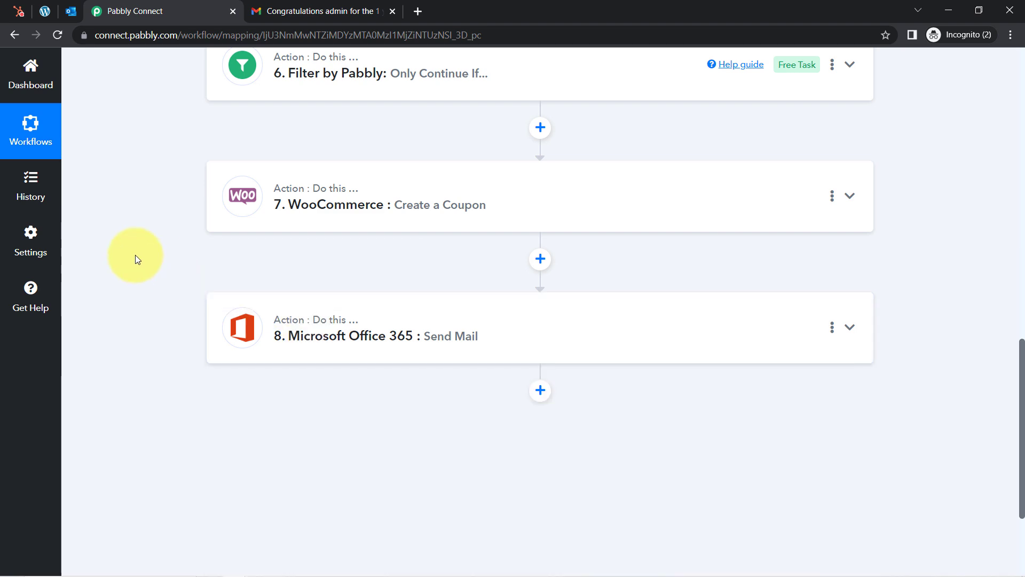
{"action": "scroll", "coordinate": [135, 258], "scroll_direction": "up", "scroll_amount": 10}
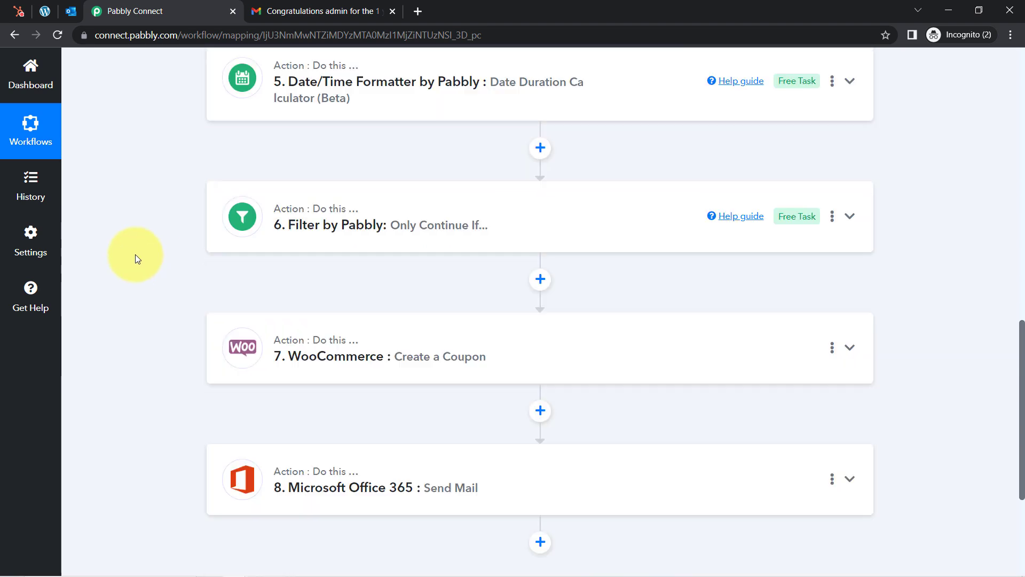
{"action": "scroll", "coordinate": [136, 255], "scroll_direction": "up", "scroll_amount": 5}
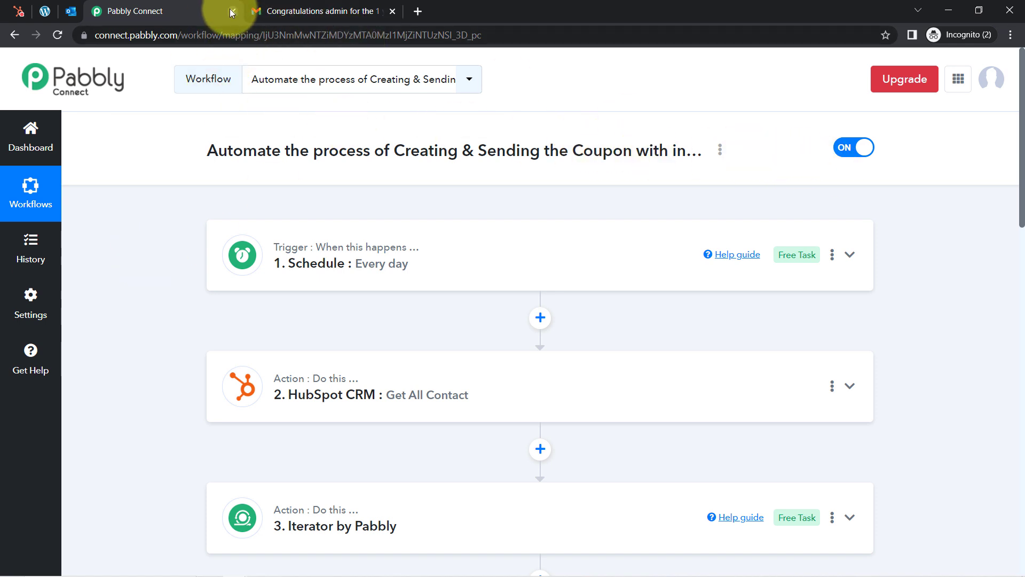
Switch the workflow OFF, confirm, and copy its link from the Share dialog
{"action": "left_click", "coordinate": [856, 150]}
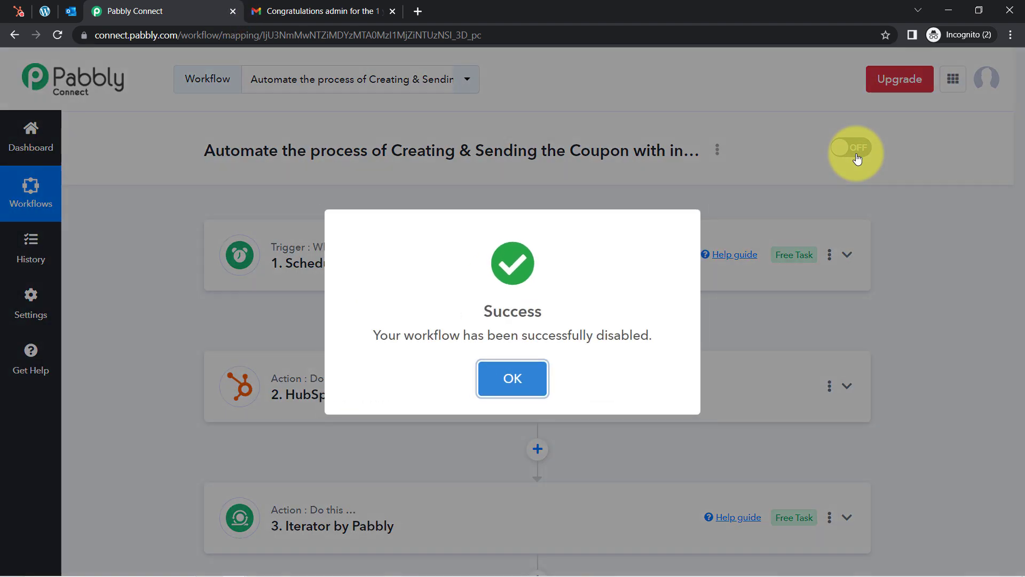
{"action": "left_click", "coordinate": [502, 380]}
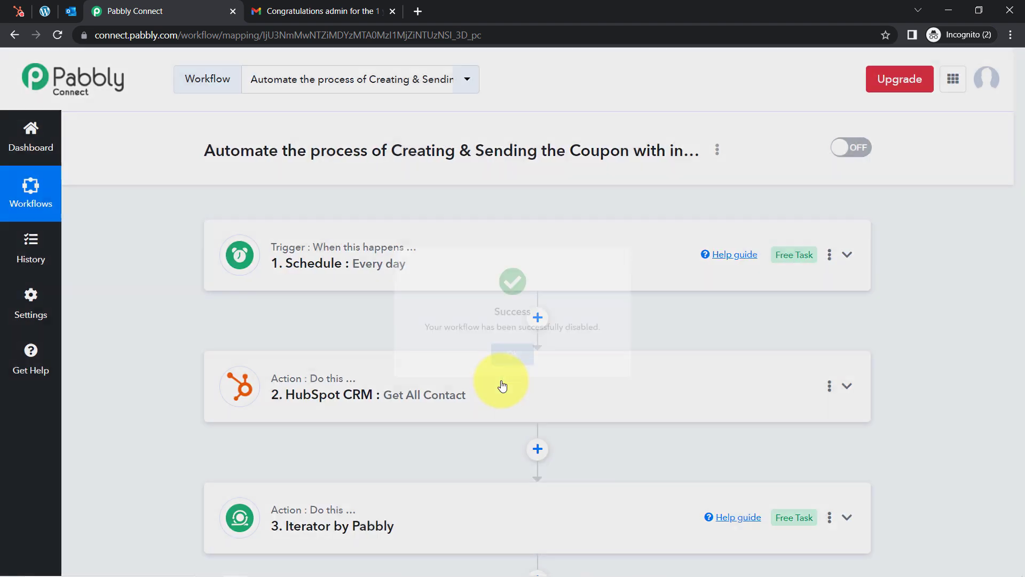
{"action": "left_click", "coordinate": [721, 155]}
{"action": "left_click", "coordinate": [620, 225]}
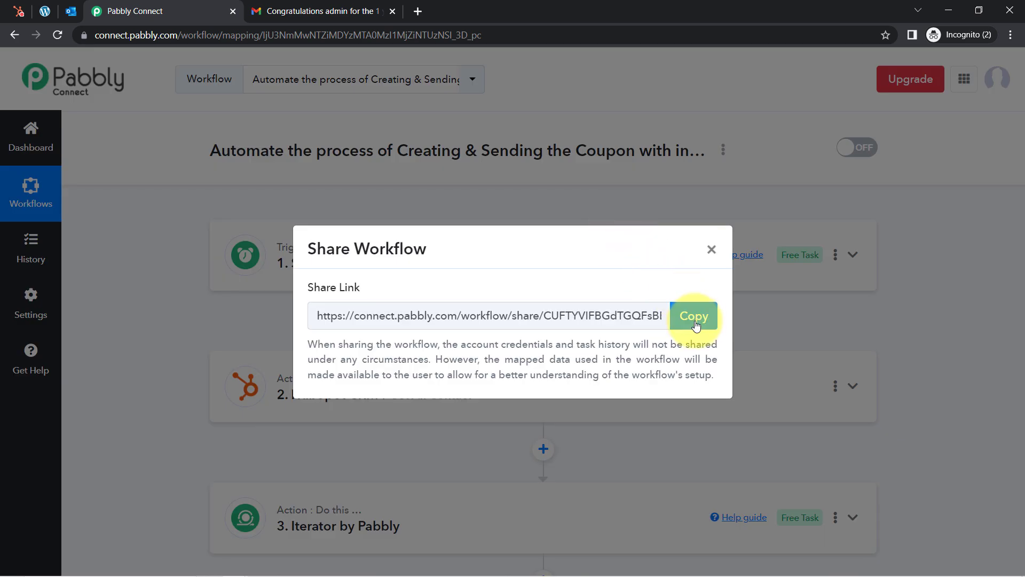
{"action": "left_click", "coordinate": [694, 320]}
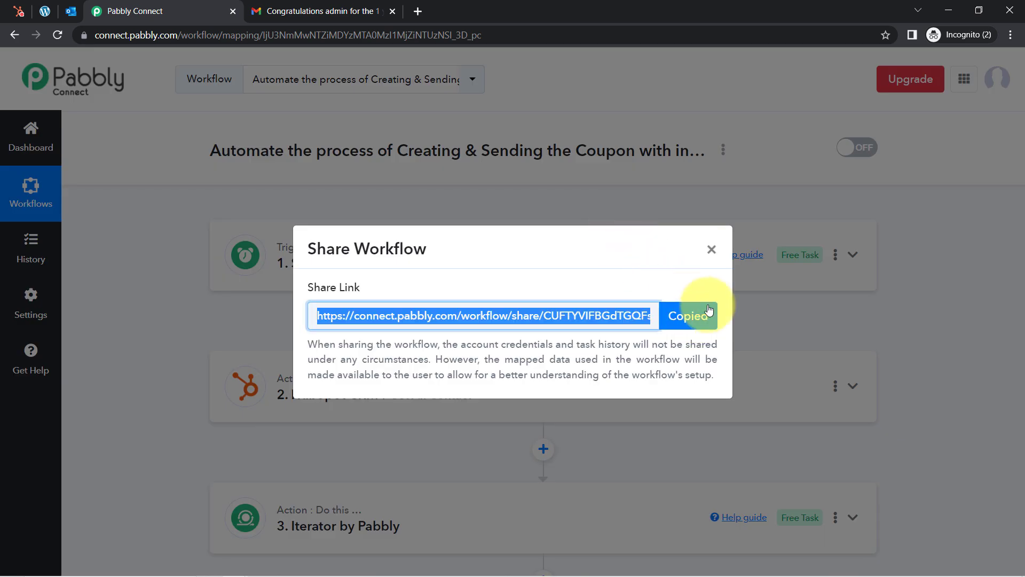
{"action": "left_click", "coordinate": [713, 251]}
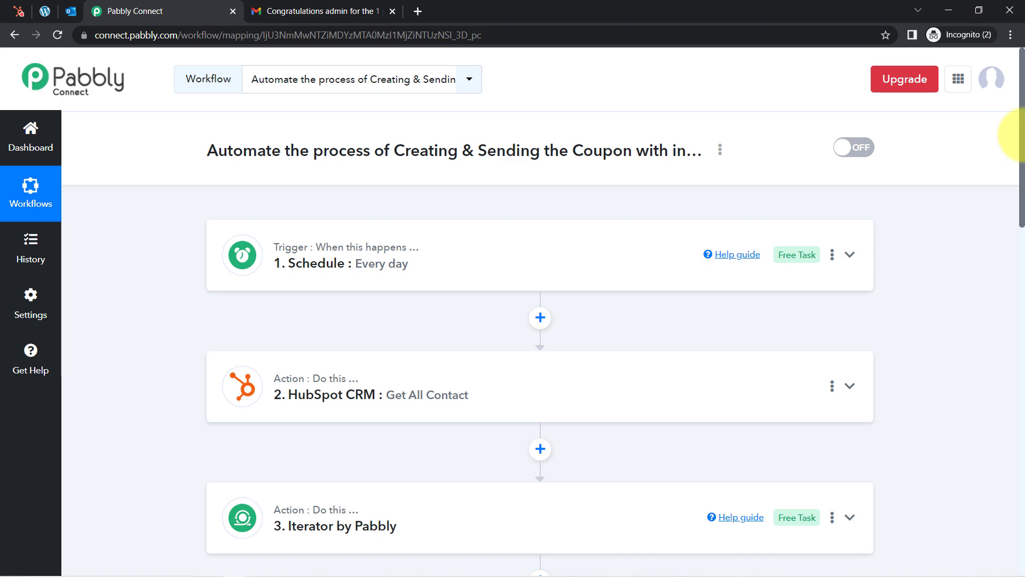
{"action": "mouse_move", "coordinate": [1023, 141]}
{"action": "left_mouse_down"}
{"action": "mouse_move", "coordinate": [1020, 338]}
{"action": "mouse_move", "coordinate": [1022, 194]}
{"action": "mouse_move", "coordinate": [1010, 187]}
{"action": "mouse_move", "coordinate": [1005, 268]}
{"action": "mouse_move", "coordinate": [1020, 178]}
{"action": "mouse_move", "coordinate": [1007, 172]}
{"action": "mouse_move", "coordinate": [1007, 252]}
{"action": "mouse_move", "coordinate": [1010, 147]}
{"action": "mouse_move", "coordinate": [1012, 206]}
{"action": "mouse_move", "coordinate": [1014, 155]}
{"action": "left_mouse_up"}
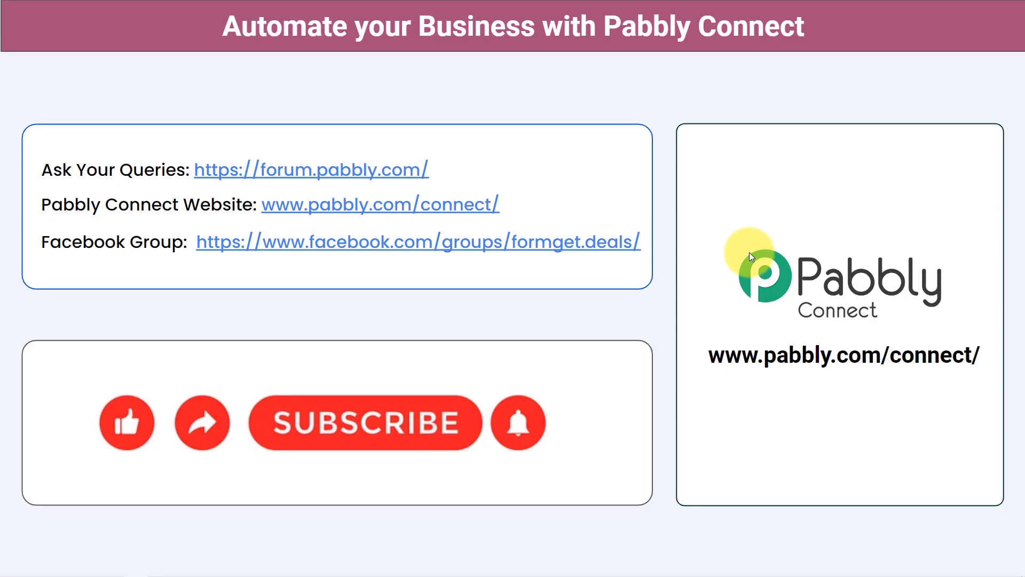